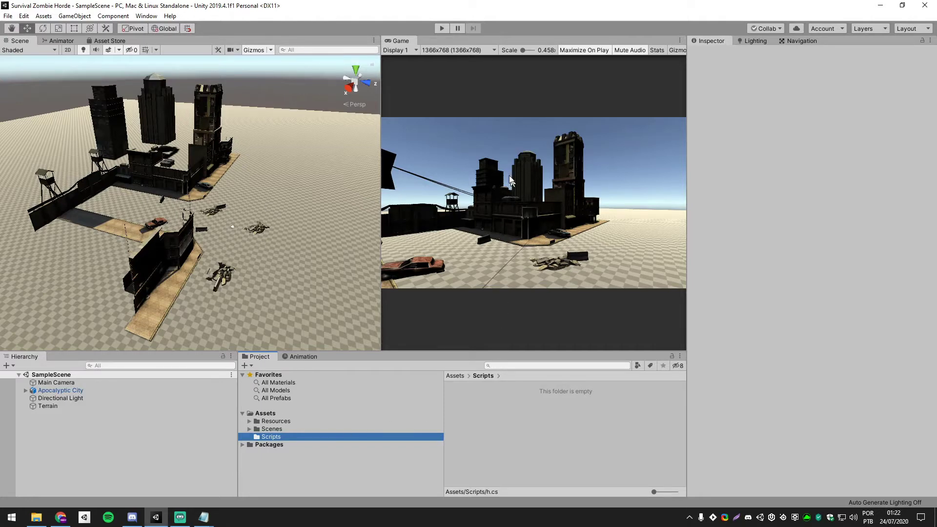
- Briefly run the city scene in Play mode, open Resources > Zombie, and show the Asset Store
left_click(437, 27)
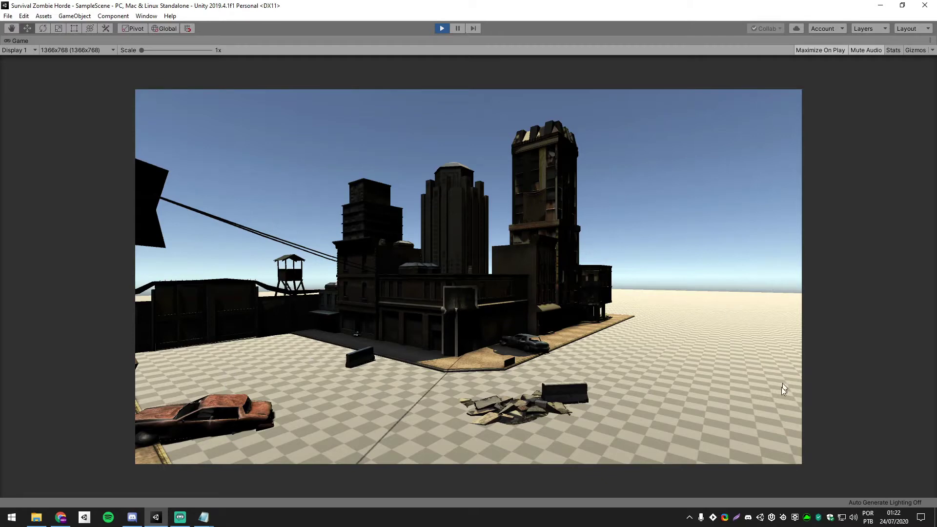
left_click(444, 31)
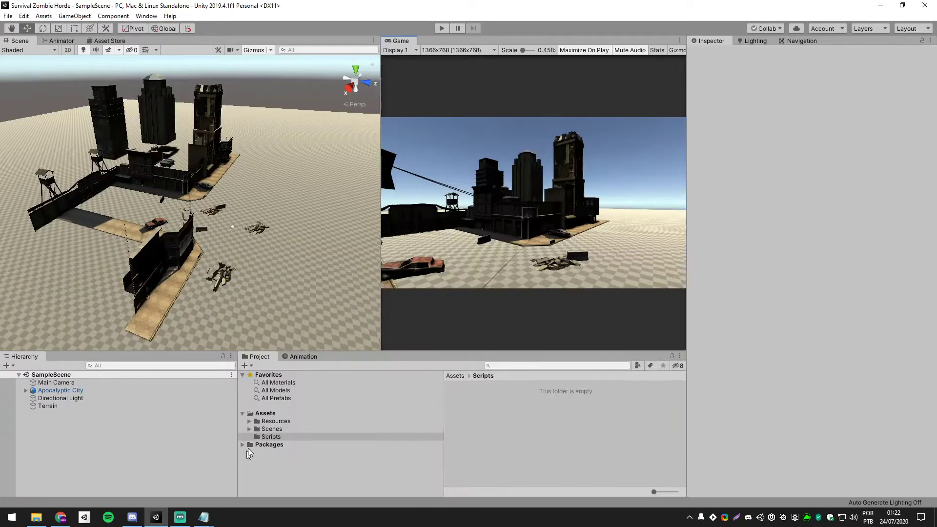
left_click(276, 422)
double_click(468, 402)
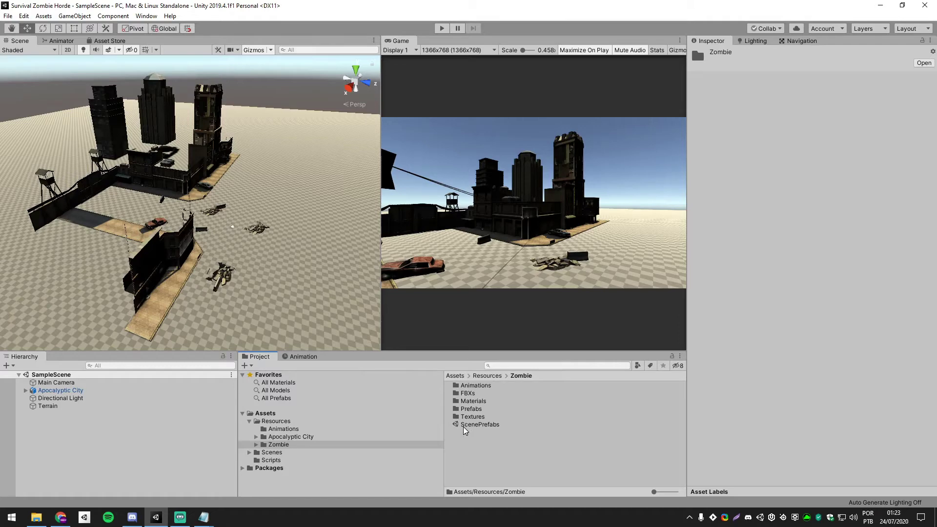
left_click(105, 42)
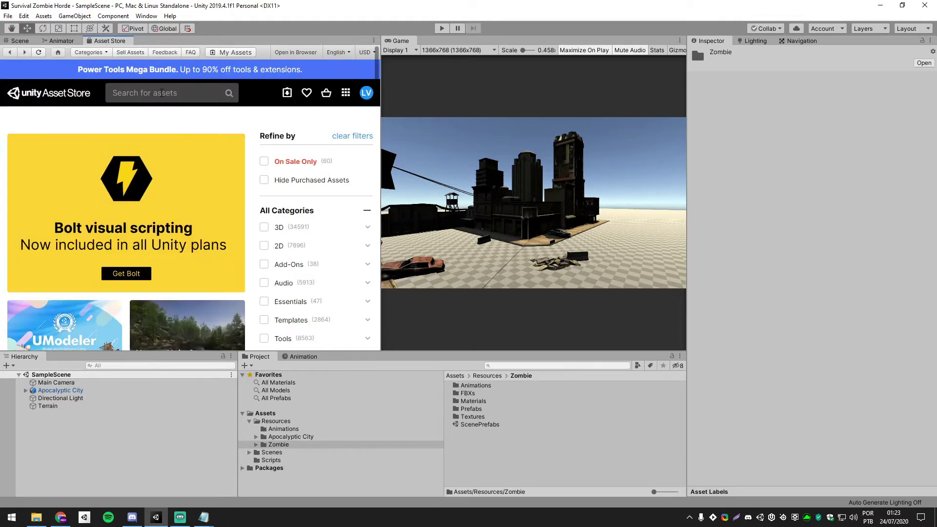
- Search the Asset Store for 'zombie', browse the results, then go back to the Scene view
left_click(163, 95)
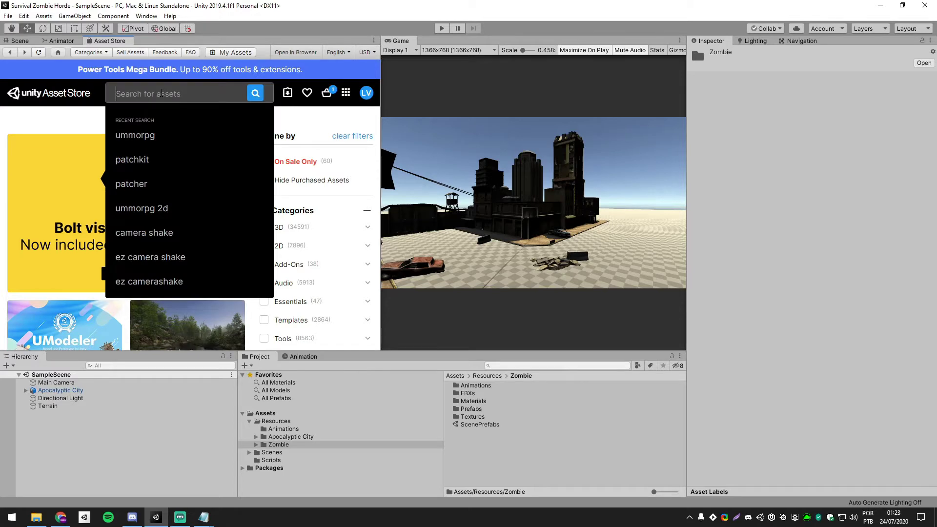
type("zombie")
key("Return")
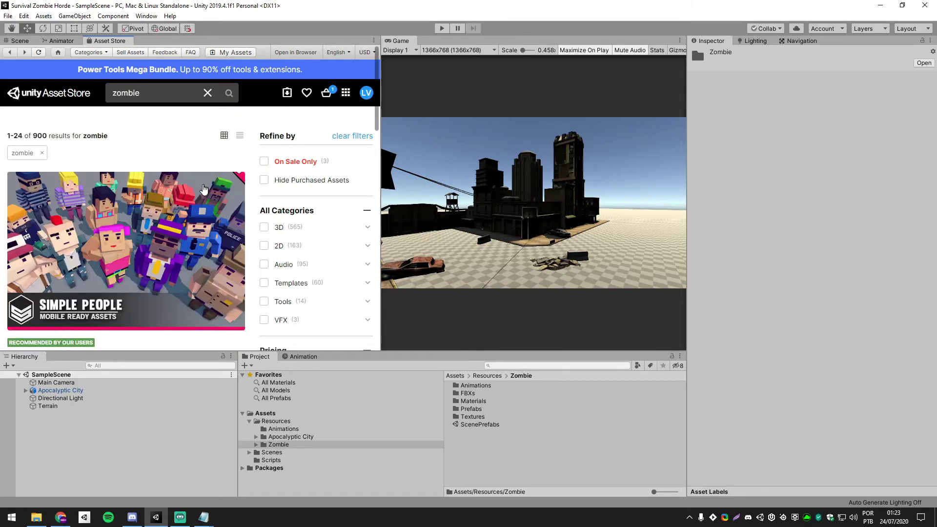
scroll(222, 216, "down", 5)
scroll(69, 232, "down", 1)
scroll(70, 232, "down", 4)
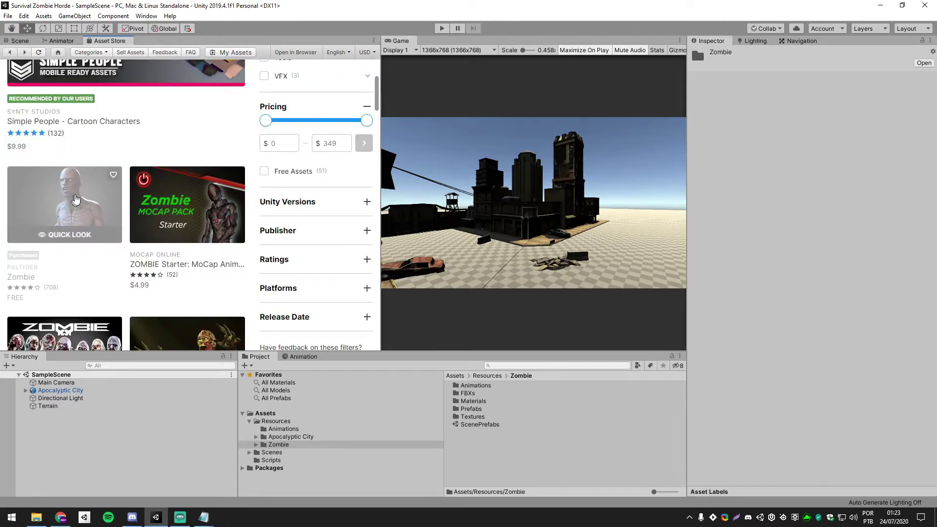
left_click(20, 41)
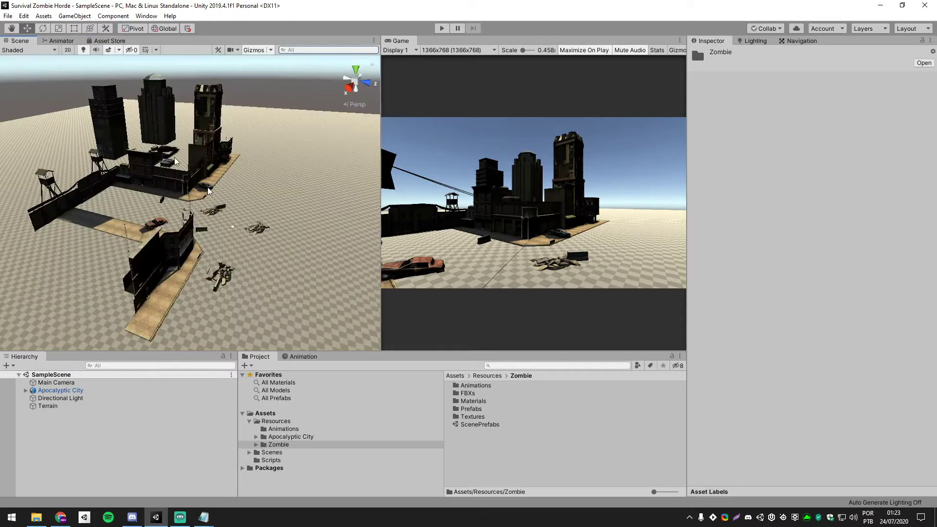
- Reselect the Resources folder, zoom in on the street debris, and select the Terrain object
left_click(249, 421)
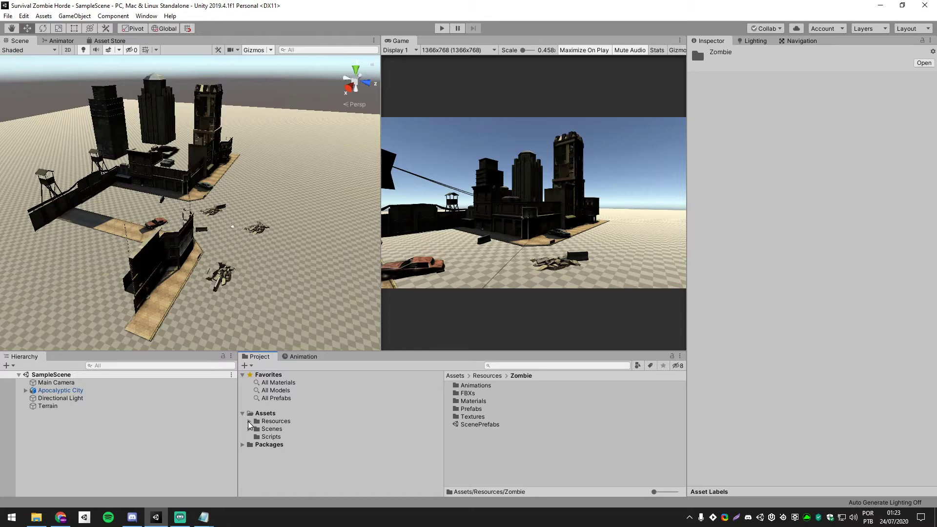
left_click(257, 421)
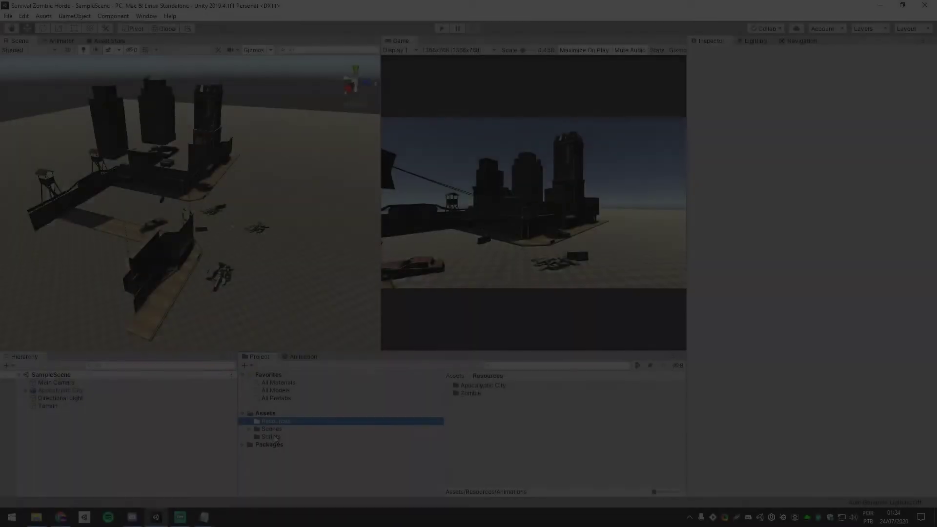
scroll(181, 240, "up", 3)
scroll(191, 274, "up", 3)
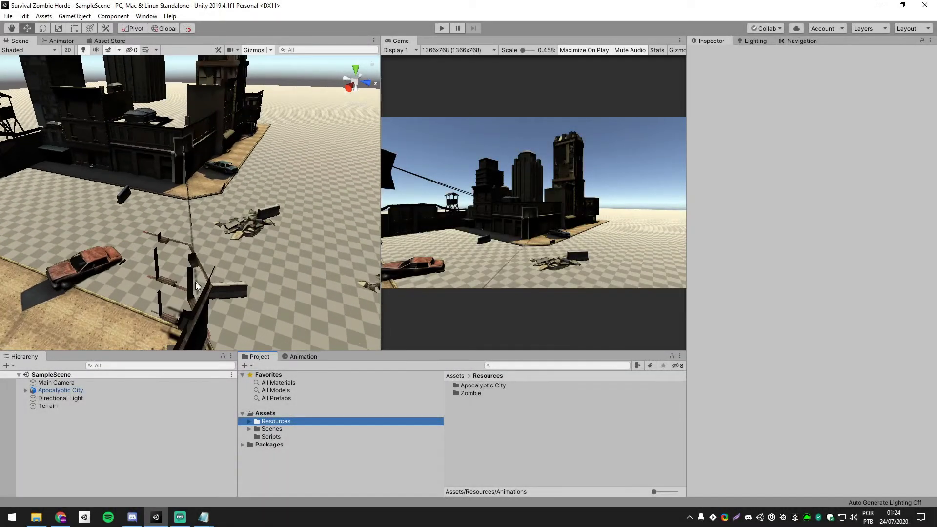
scroll(195, 282, "up", 3)
left_click_drag(179, 284, 125, 258, "alt")
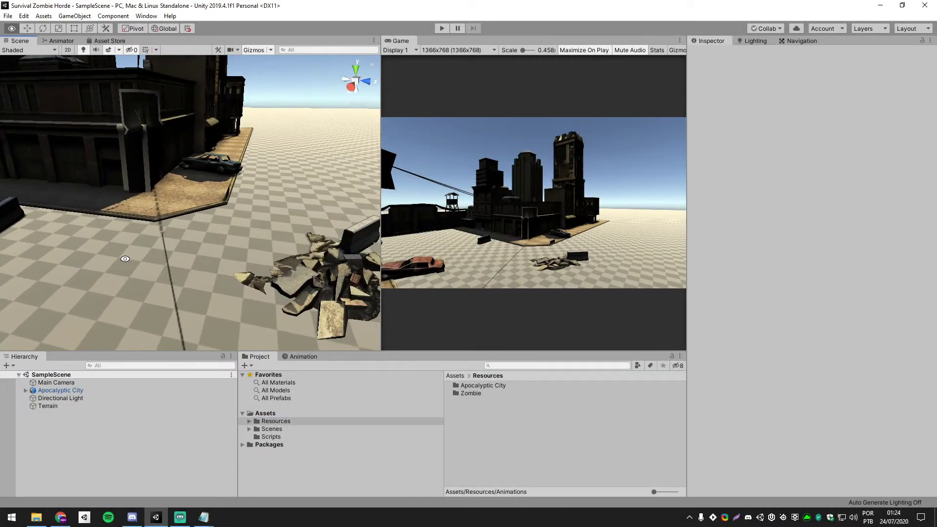
left_click(64, 407)
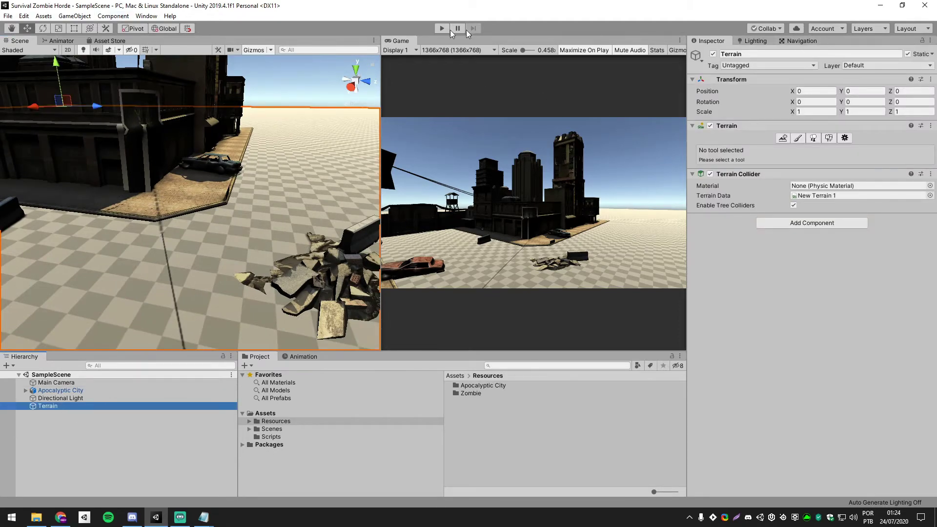
- Open the Navigation window from Window > AI and show its Bake settings
left_click(146, 16)
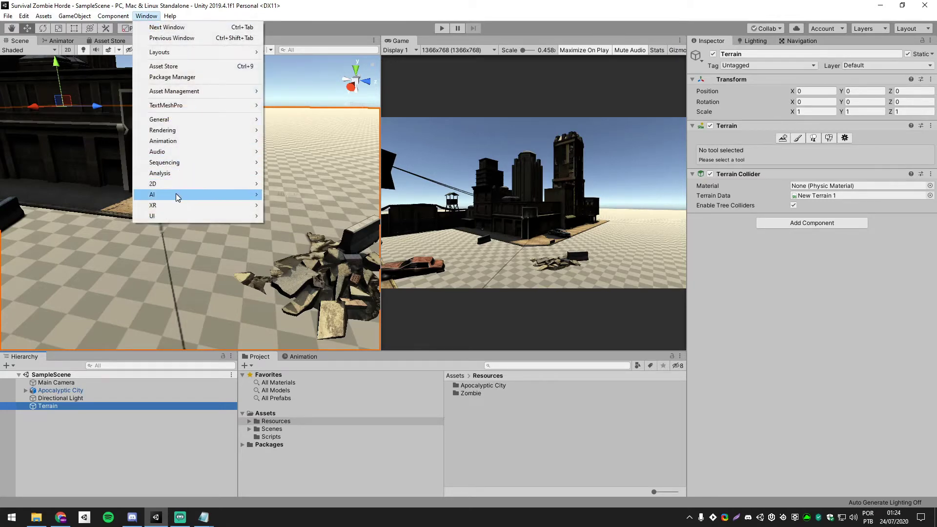
mouse_move(175, 194)
left_click(298, 199)
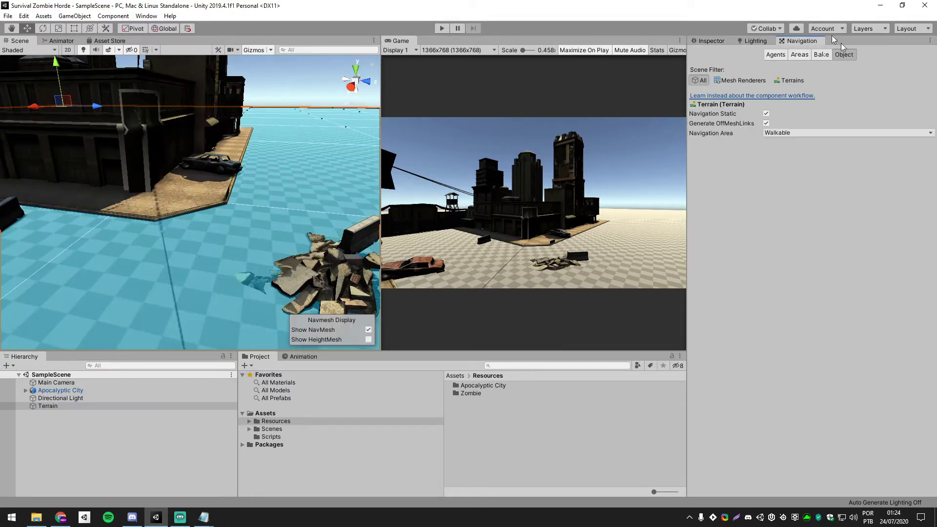
left_click(821, 55)
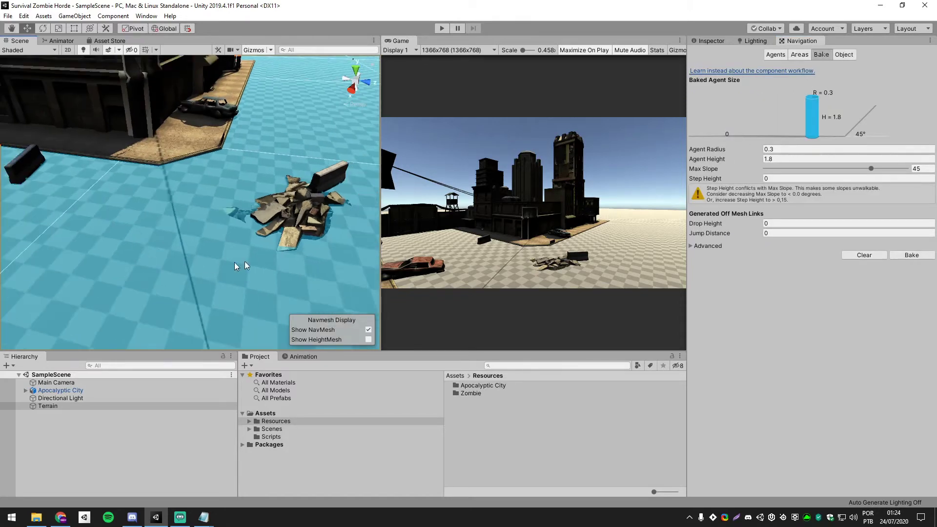
- Clear the old NavMesh and rebake it with agent radius 0.3 and height 1.8
left_click_drag(81, 228, 219, 250, "alt")
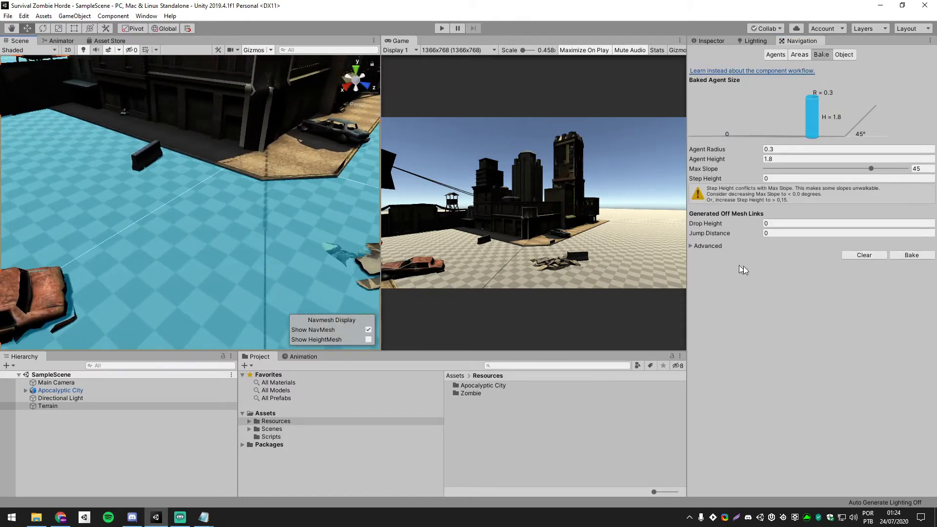
left_click(863, 258)
mouse_move(175, 244)
left_mouse_down("alt")
mouse_move(71, 216)
mouse_move(205, 215)
left_mouse_up("alt")
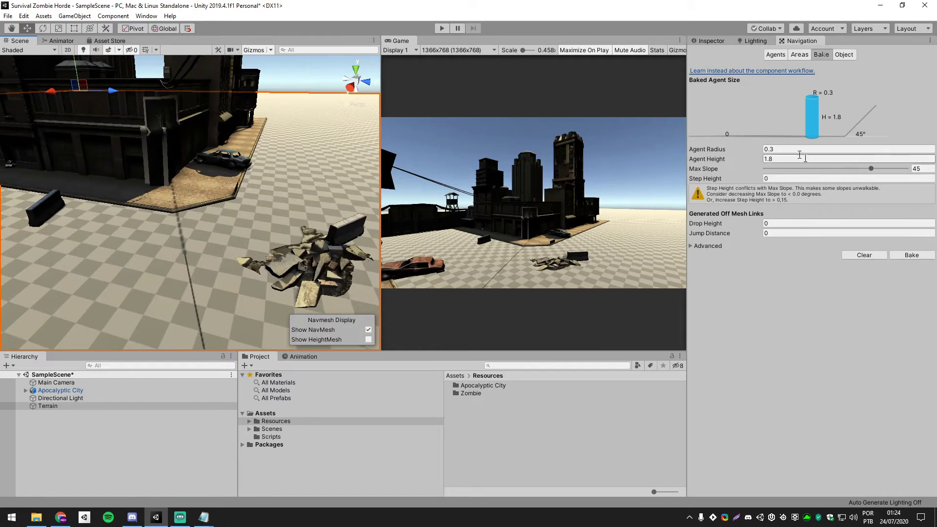
left_click(781, 150)
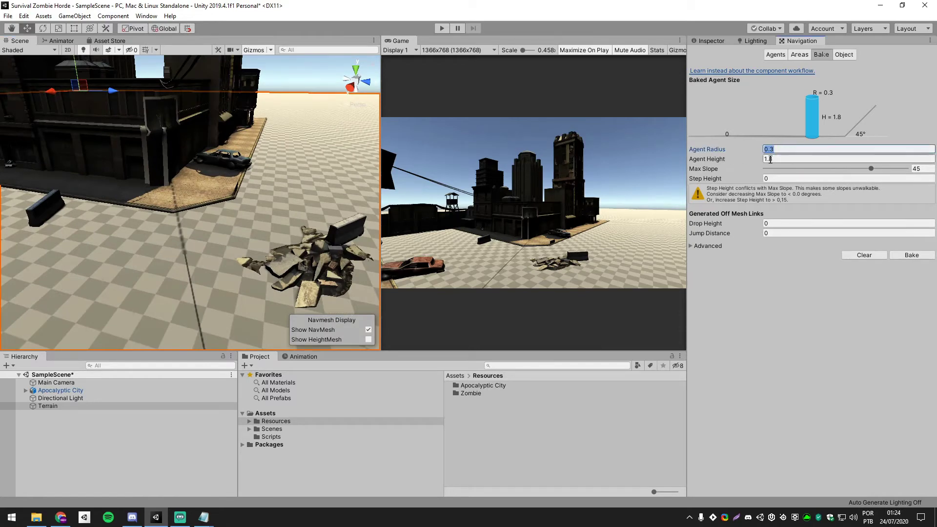
left_click(770, 159)
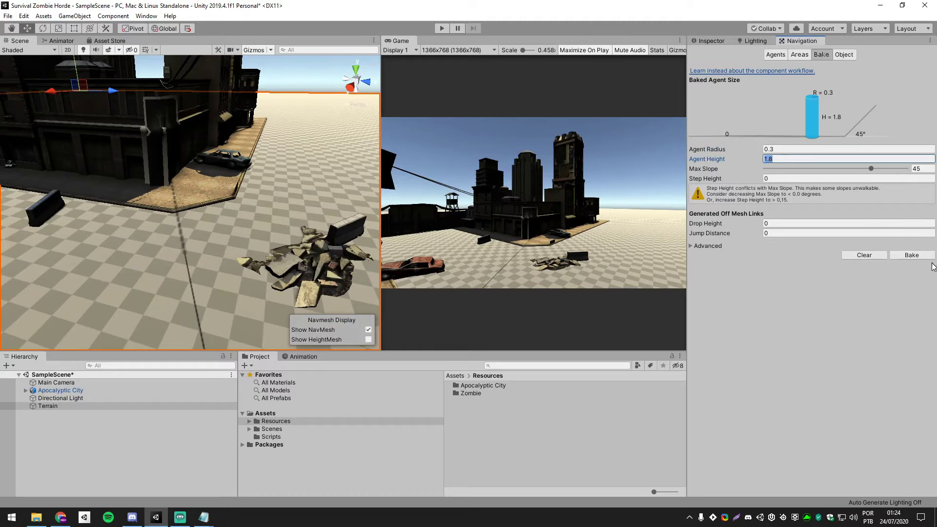
left_click(909, 254)
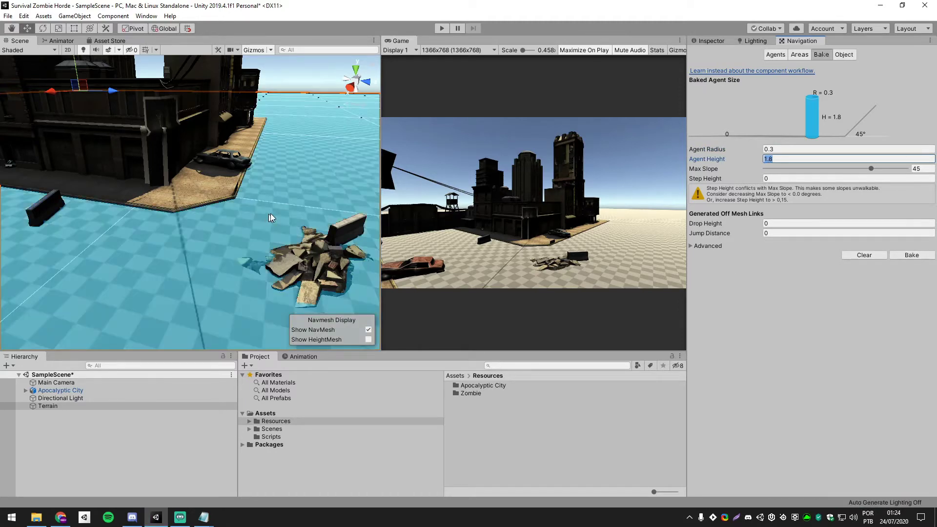
- Inspect the new NavMesh around the street corner, toggling its overlay off and on
mouse_move(270, 213)
right_mouse_down()
mouse_move(122, 198)
mouse_move(298, 154)
mouse_move(266, 191)
mouse_move(328, 187)
right_mouse_up()
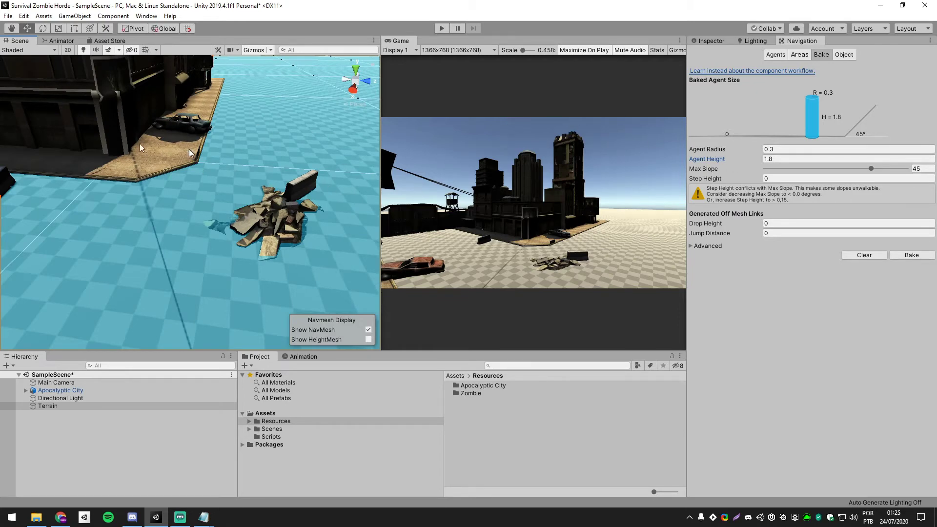
mouse_move(189, 148)
right_mouse_down()
mouse_move(253, 237)
mouse_move(174, 250)
right_mouse_up()
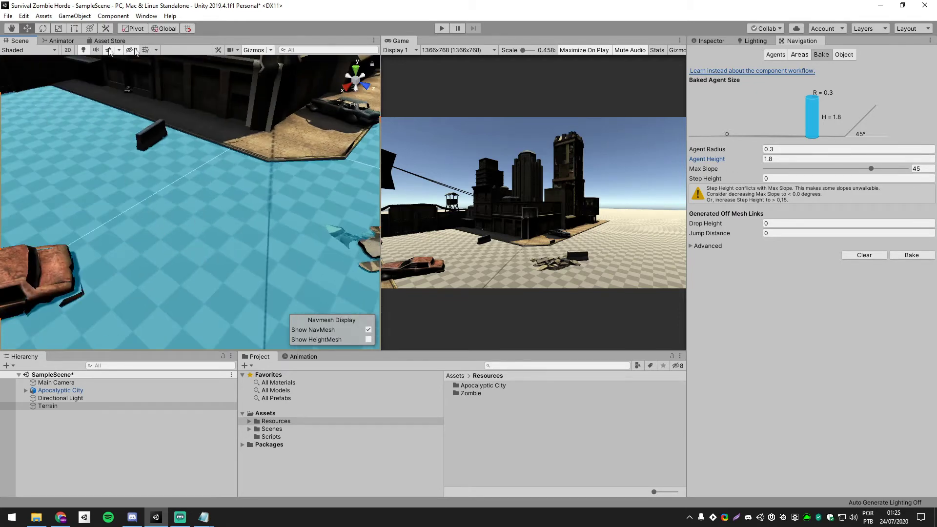
left_click(254, 52)
left_click(254, 52)
mouse_move(210, 201)
right_mouse_down()
mouse_move(297, 174)
mouse_move(315, 186)
mouse_move(269, 193)
right_mouse_up()
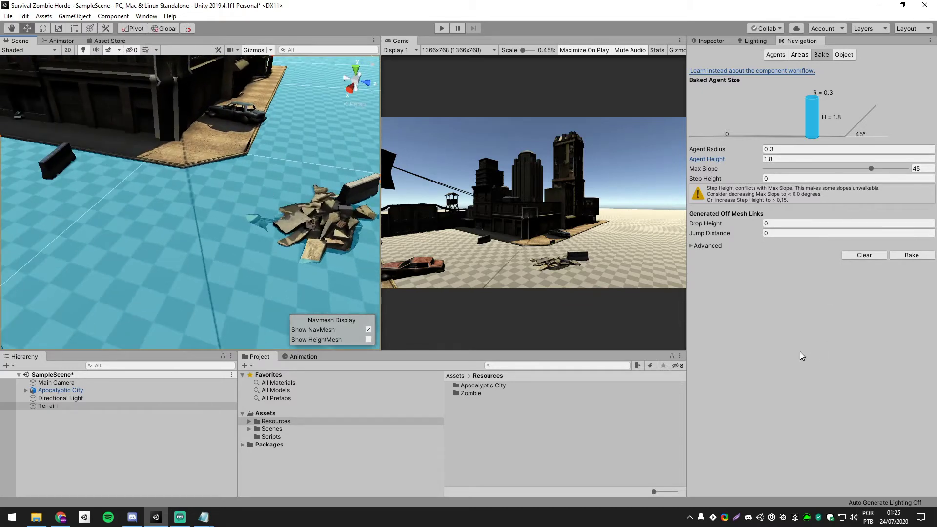
- Drag a zombie prefab from Zombie/Prefabs onto the street and frame the view on Zombie1
left_click(716, 40)
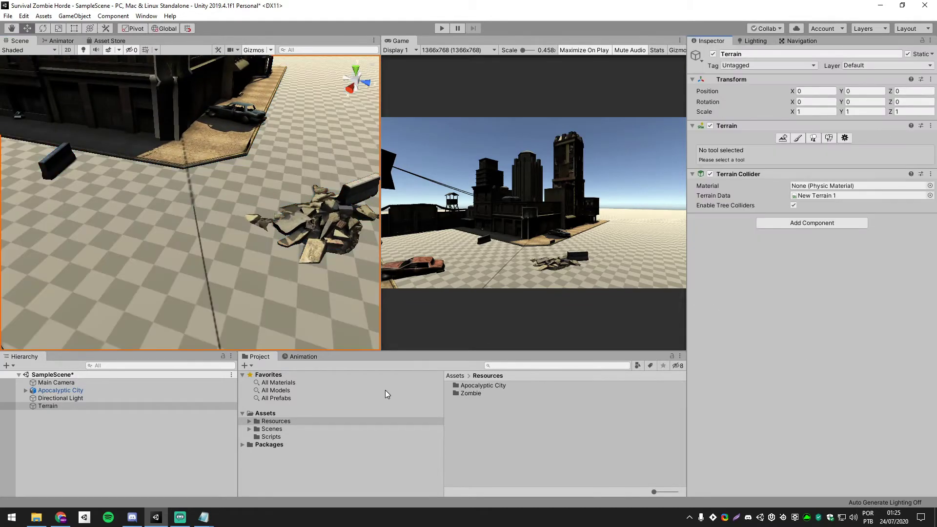
double_click(469, 393)
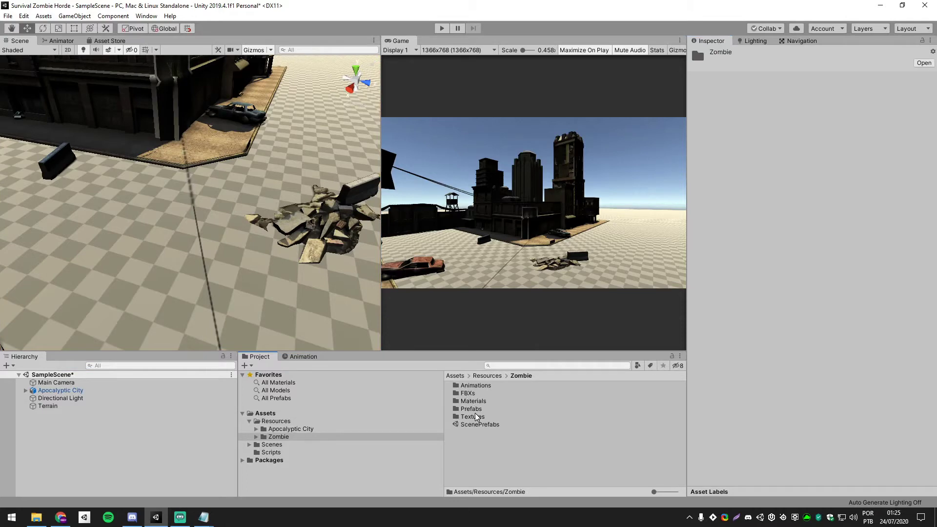
double_click(469, 409)
mouse_move(473, 385)
left_mouse_down()
mouse_move(206, 232)
mouse_move(201, 246)
left_mouse_up()
key("f")
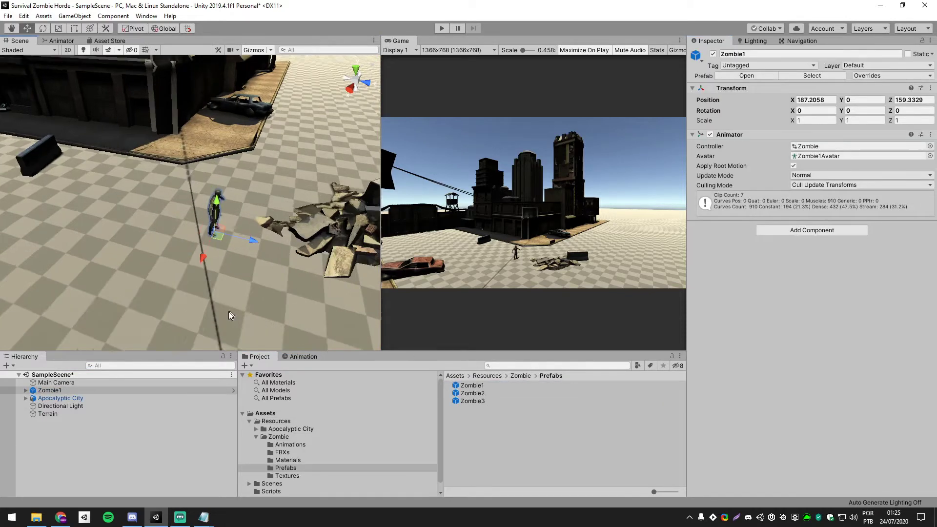
mouse_move(227, 314)
right_mouse_down()
mouse_move(64, 257)
mouse_move(281, 284)
right_mouse_up()
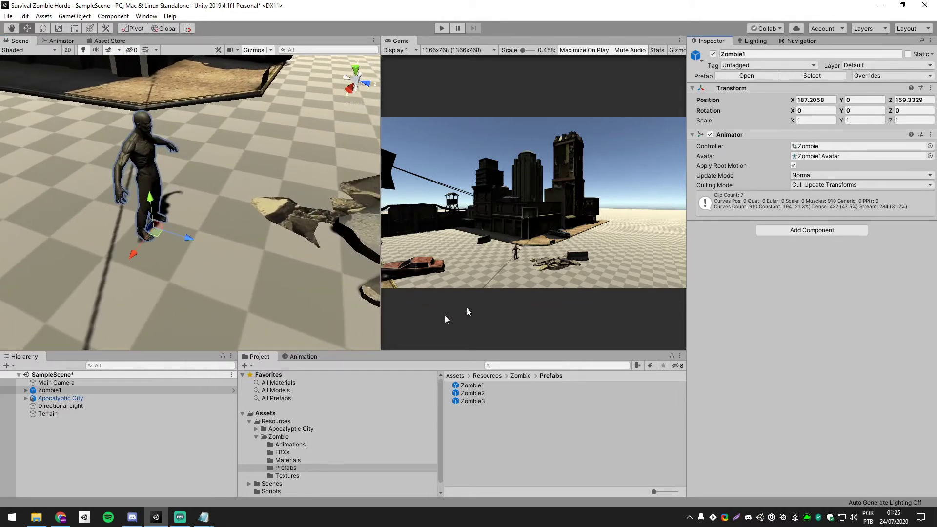
mouse_move(273, 244)
right_mouse_down()
mouse_move(164, 212)
mouse_move(124, 255)
mouse_move(141, 246)
mouse_move(156, 278)
right_mouse_up()
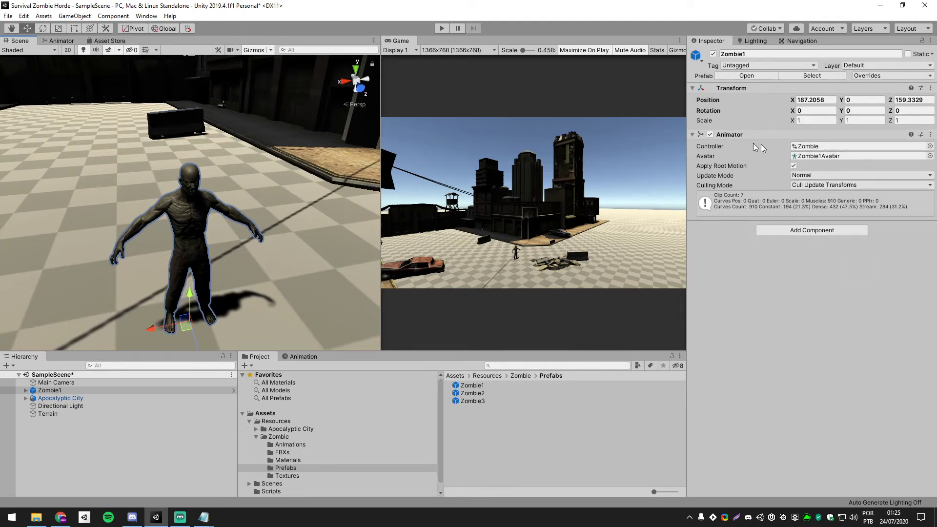
- Remove Zombie1's Animator controller and add a Rigidbody component
left_click(806, 152)
key("Delete")
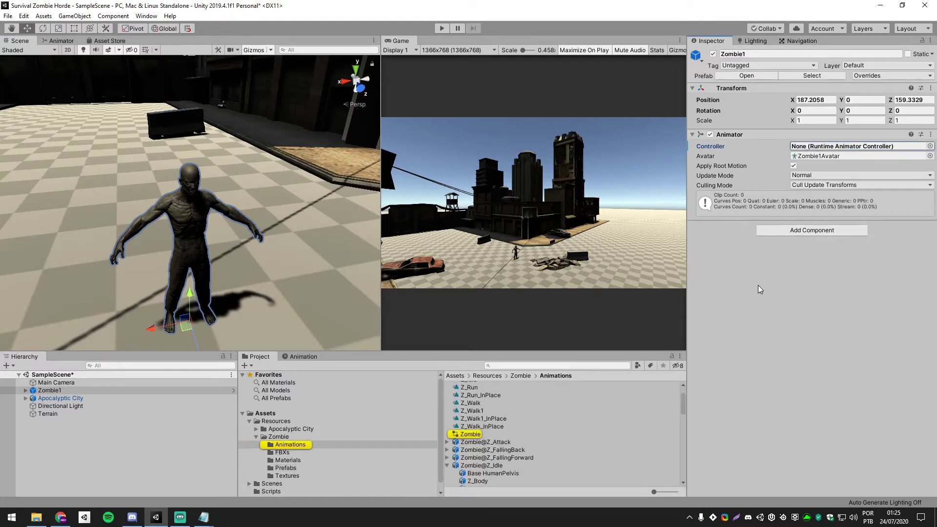
left_click(800, 230)
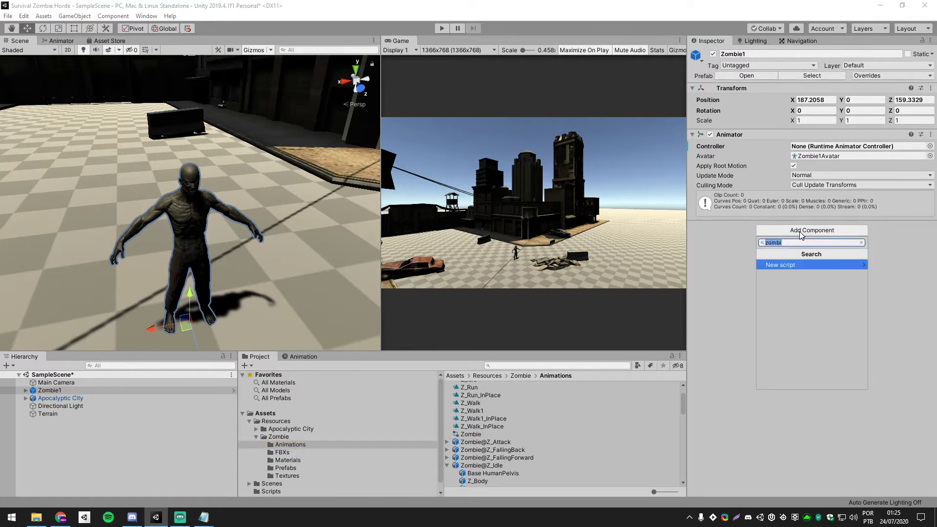
type("rigidbody")
key("Return")
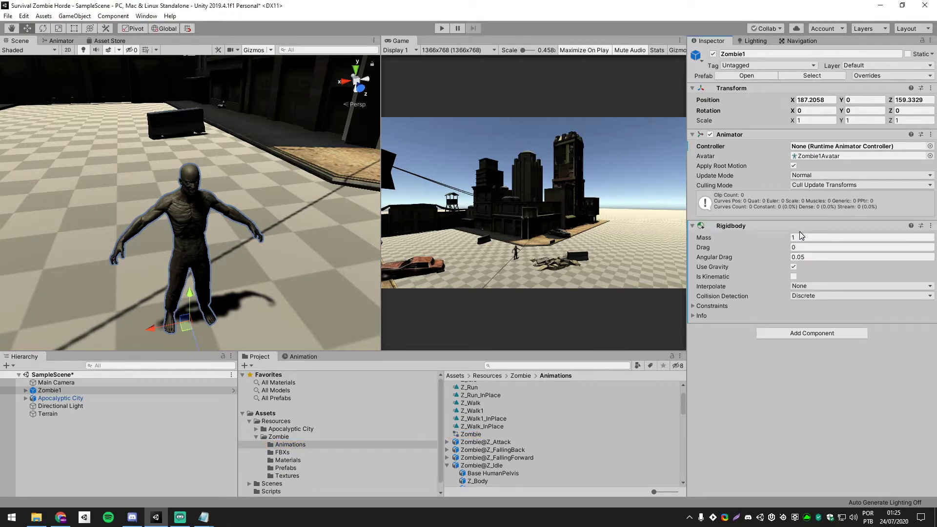
- Add a Nav Mesh Agent component to Zombie1
left_click(796, 335)
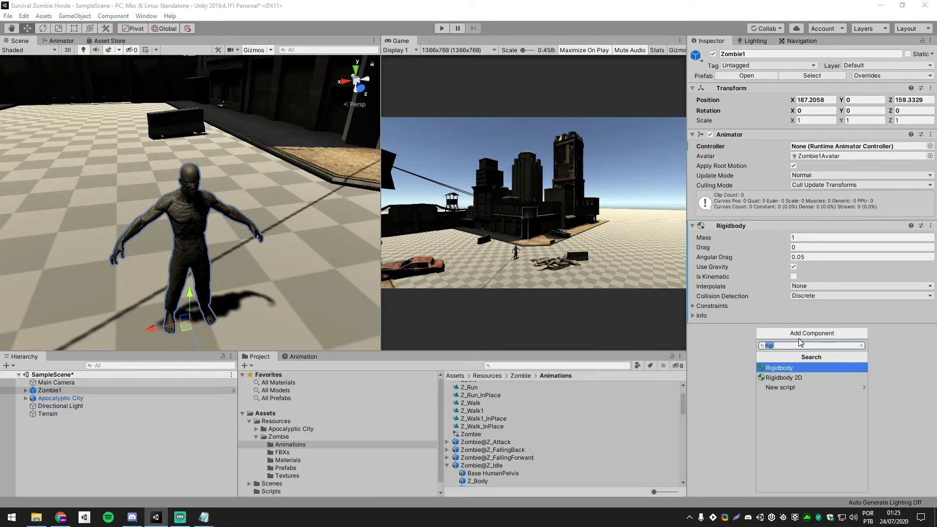
type("navm")
key("Return")
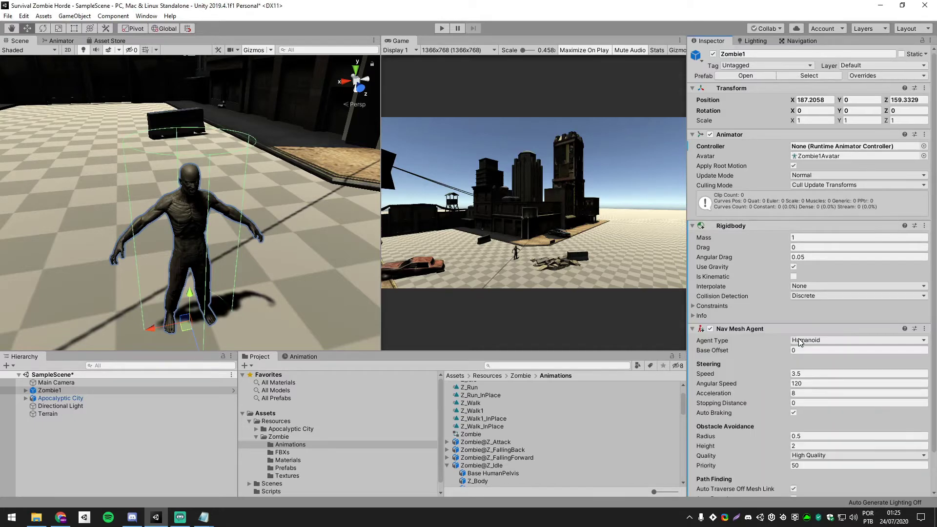
scroll(763, 373, "down", 3)
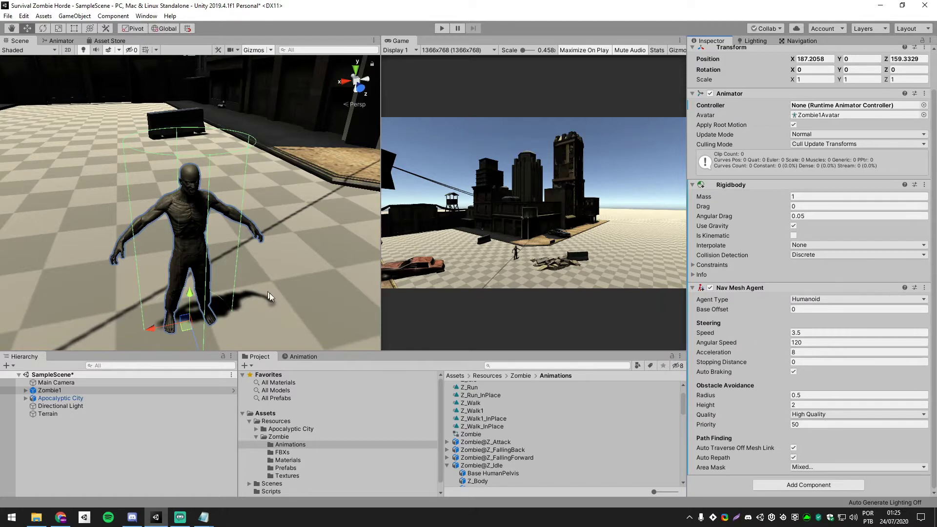
right_click_drag(113, 287, 117, 320)
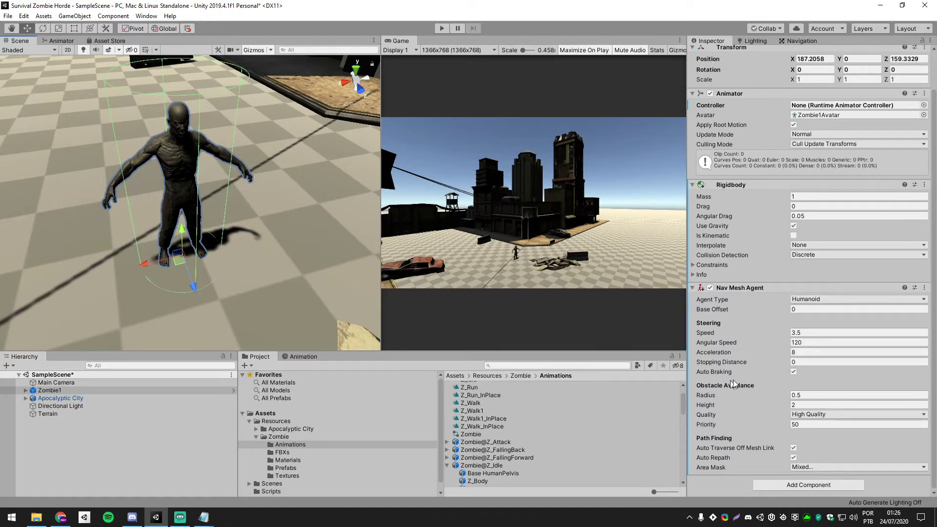
- Set the Nav Mesh Agent's radius to 0.3, height to 1.8 and base offset to -0.07
left_click(829, 396)
type("0")
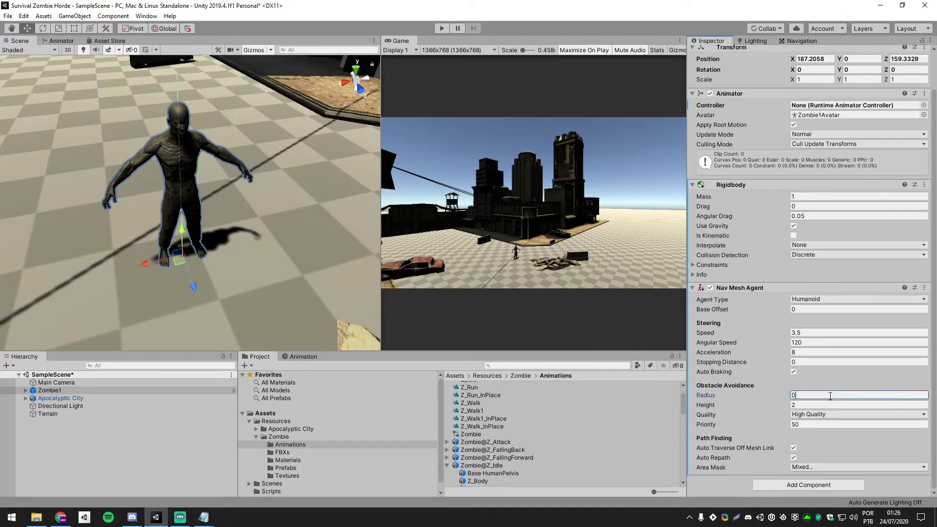
type(".3")
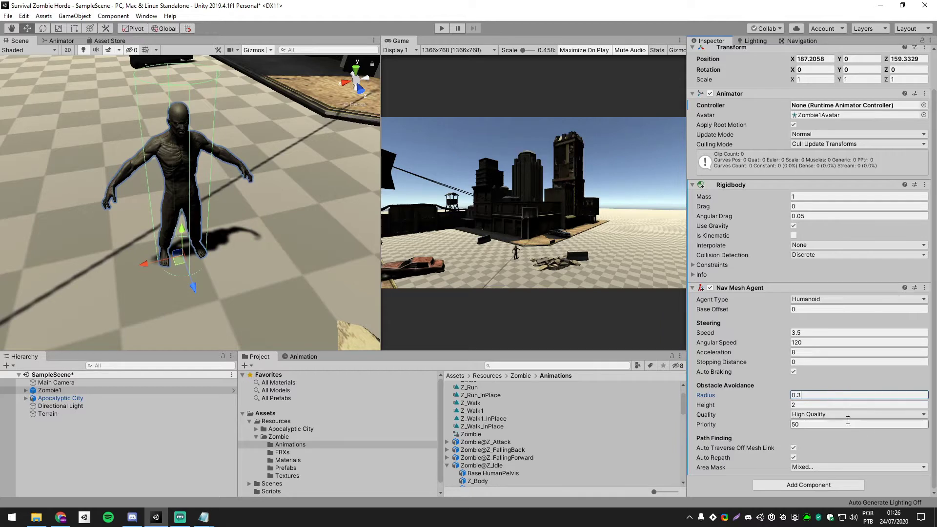
left_click(818, 406)
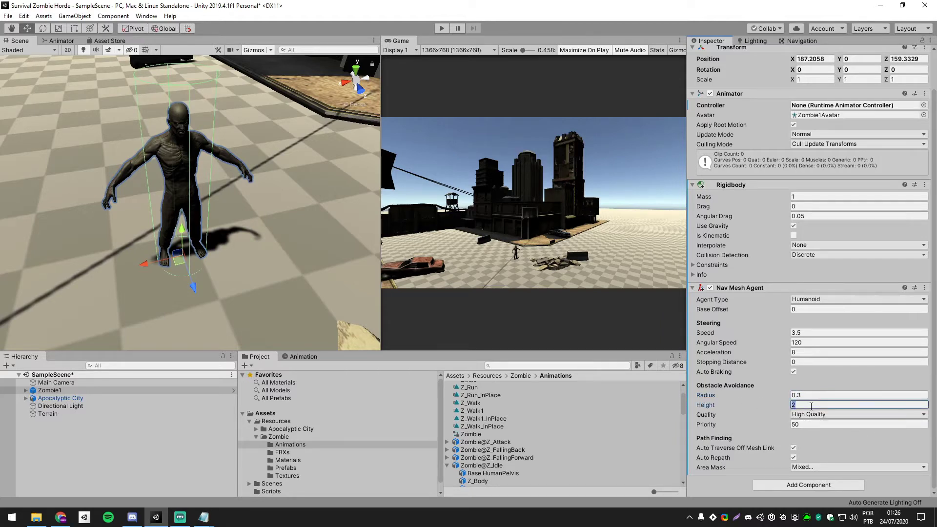
type("1.")
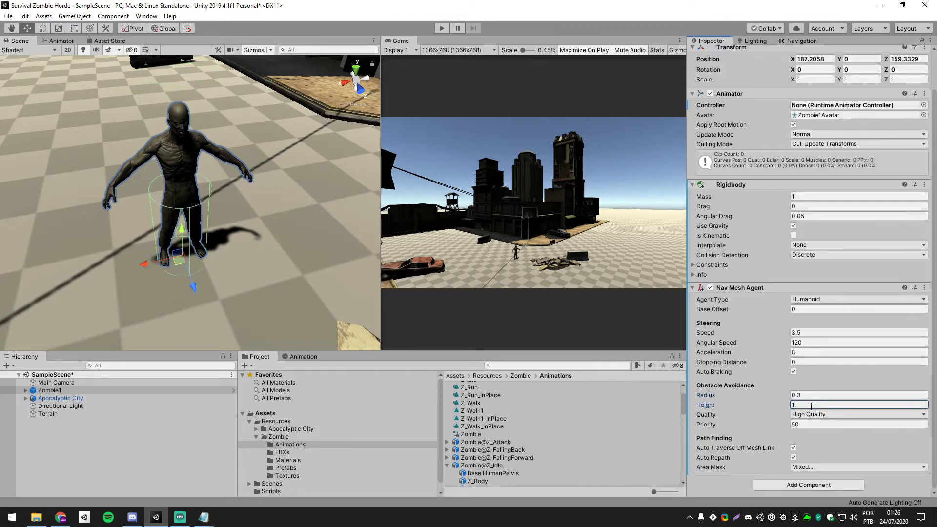
type("8")
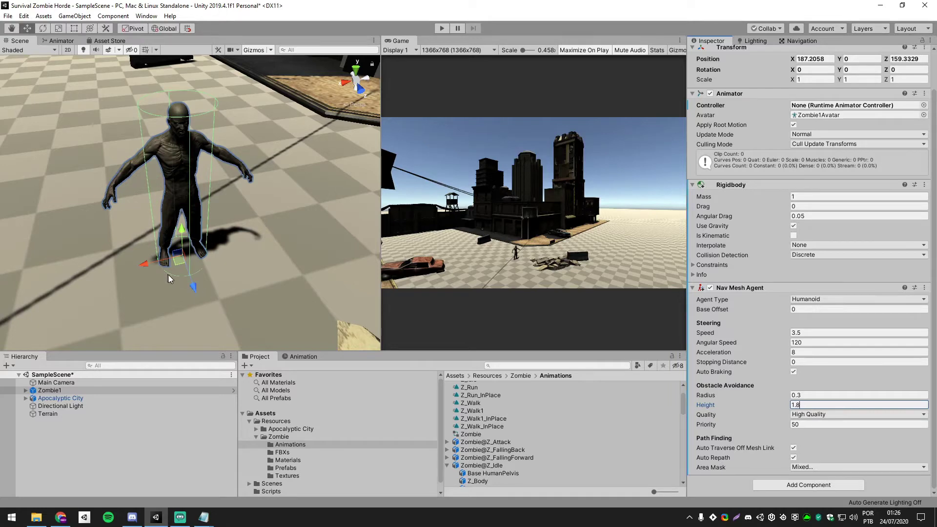
left_click(815, 310)
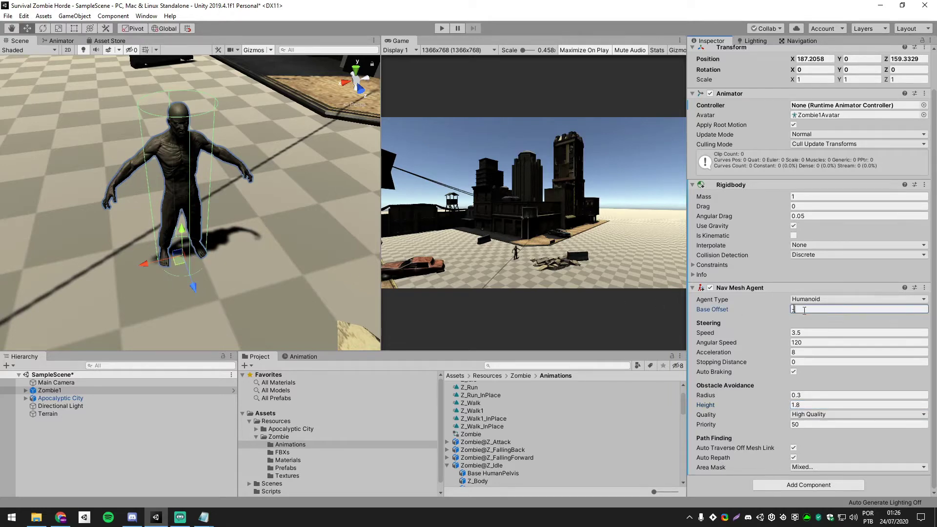
type("-0.07")
- Frame the zombie in the Scene view and start Play mode to test it
mouse_move(264, 235)
right_mouse_down()
mouse_move(189, 250)
mouse_move(218, 316)
right_mouse_up()
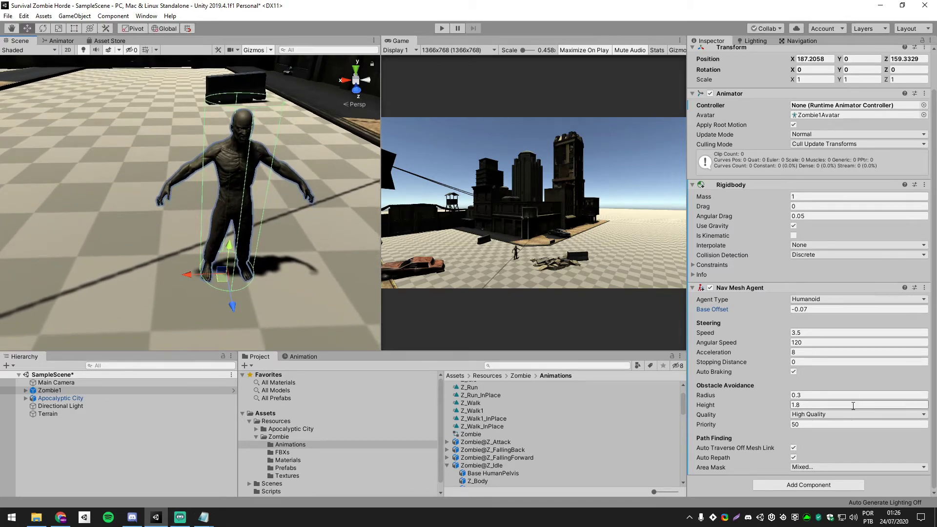
scroll(777, 421, "up", 3)
scroll(777, 420, "down", 3)
left_click(441, 29)
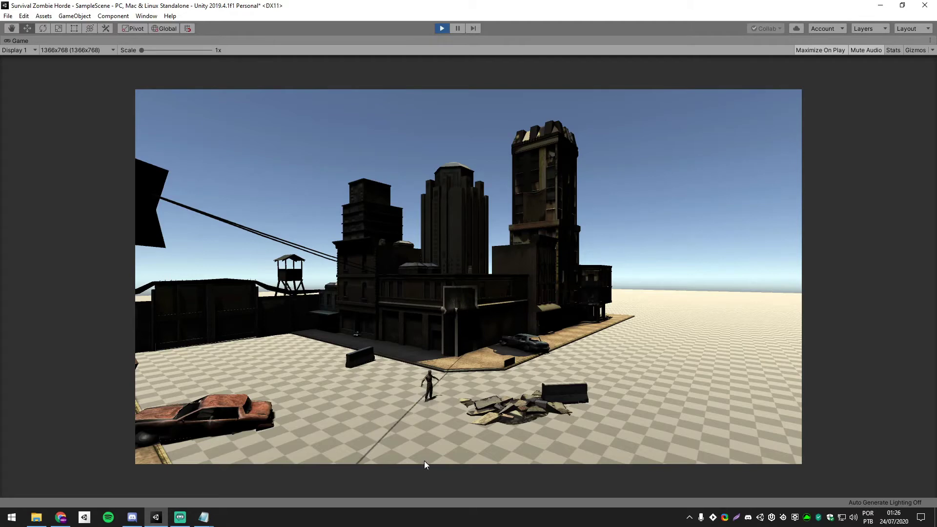
left_click(441, 28)
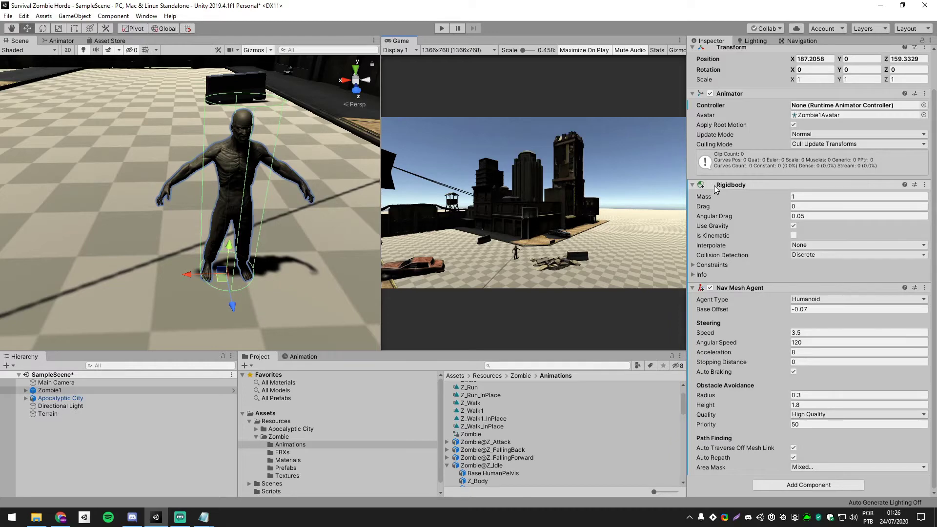
- Create a folder named Animator inside Resources and open it
left_click(248, 421)
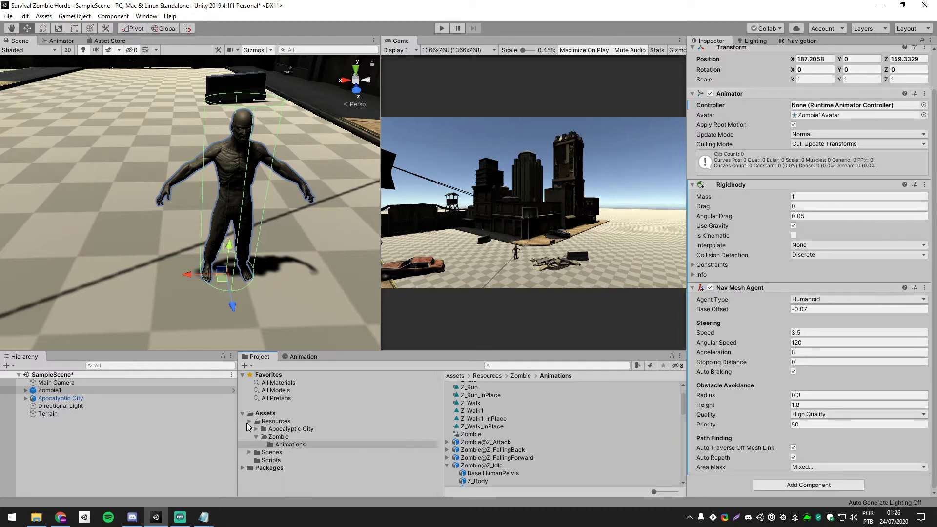
left_click(295, 422)
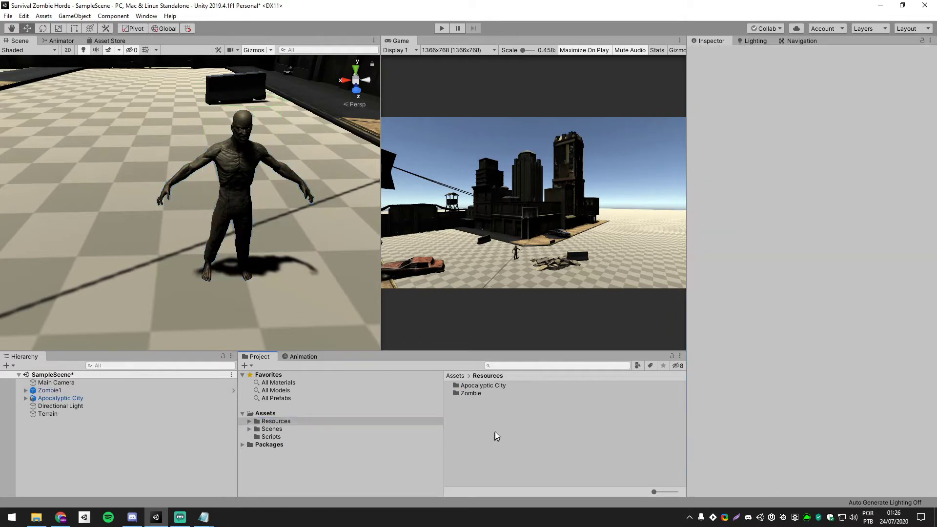
right_click(495, 437)
mouse_move(634, 188)
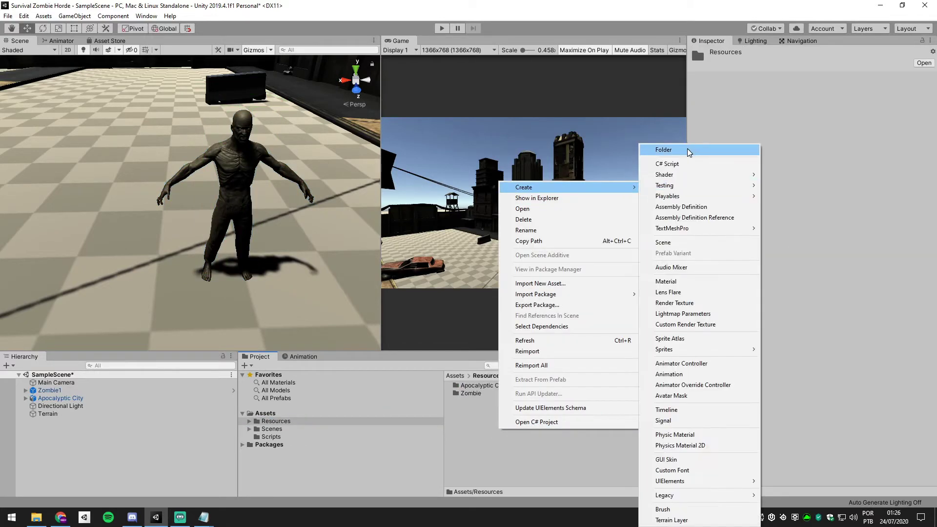
left_click(688, 150)
type("Anima")
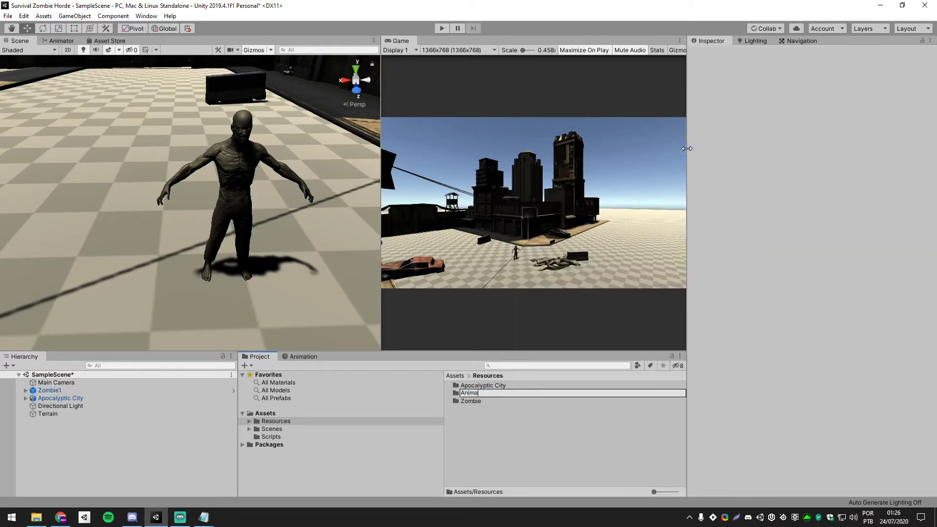
type("tor")
key("Return")
double_click(592, 387)
- Create an Animator Controller named Zombie Controller there, then select Zombie1
right_click(510, 426)
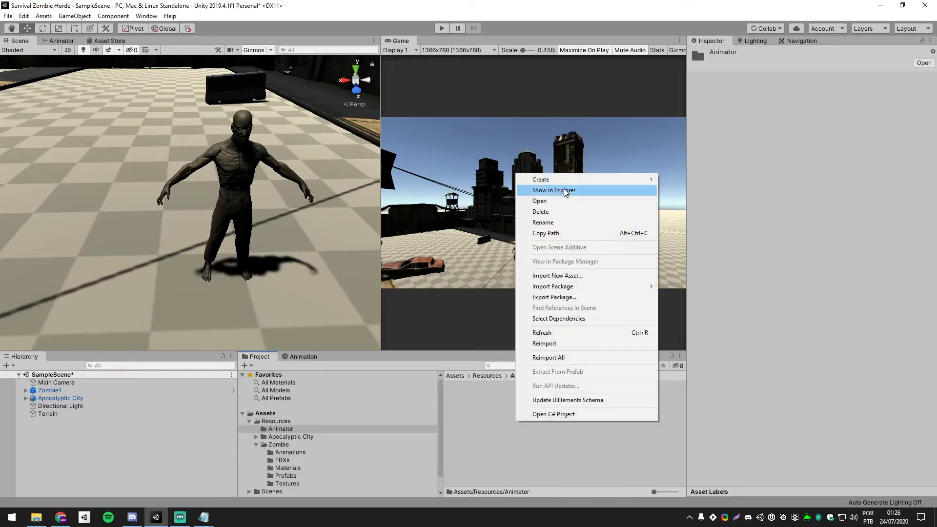
mouse_move(570, 184)
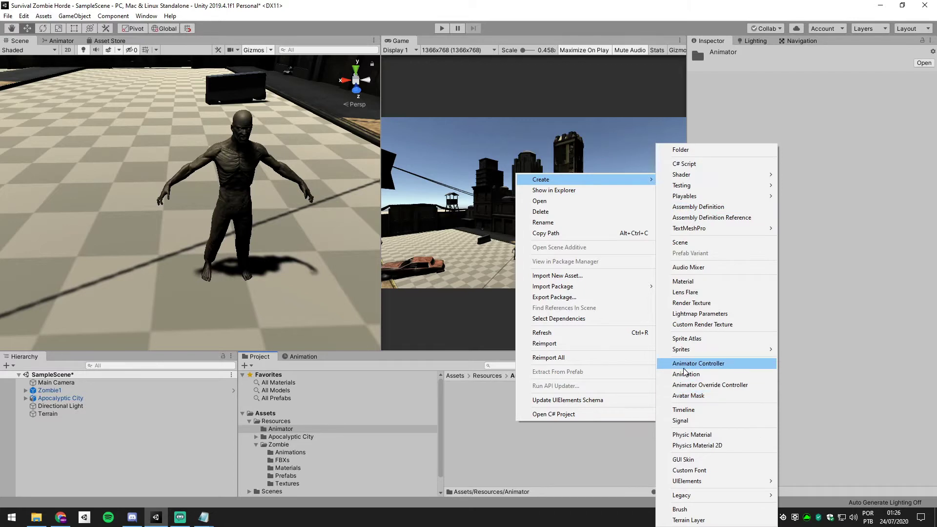
left_click(685, 364)
type("Zombie")
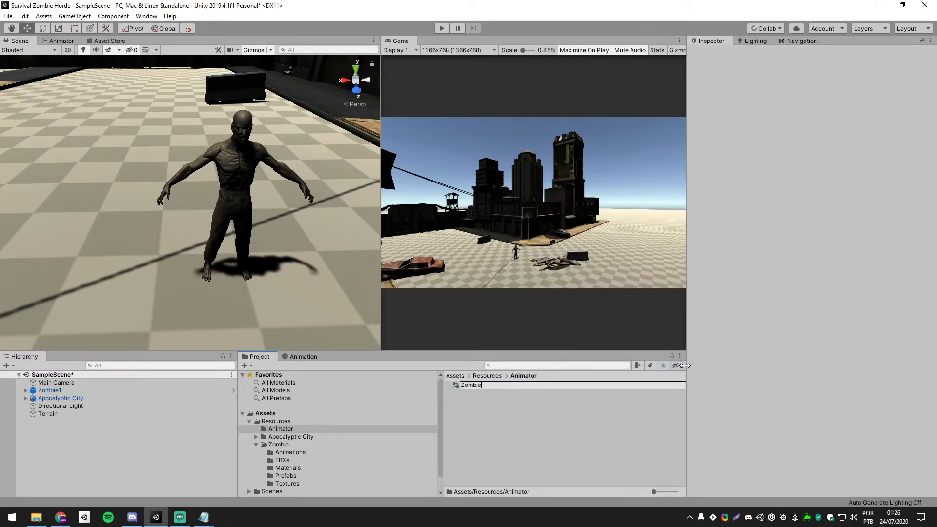
type(" Controller")
key("Return")
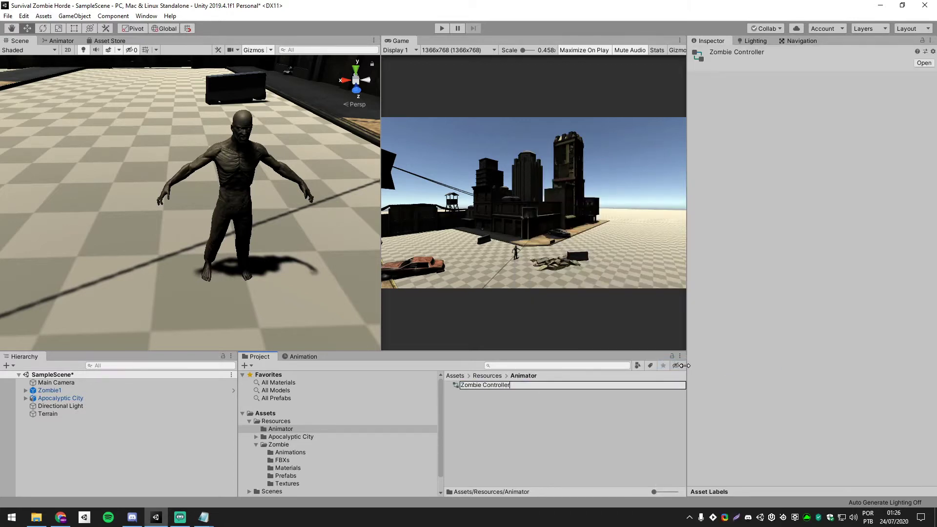
left_click(60, 391)
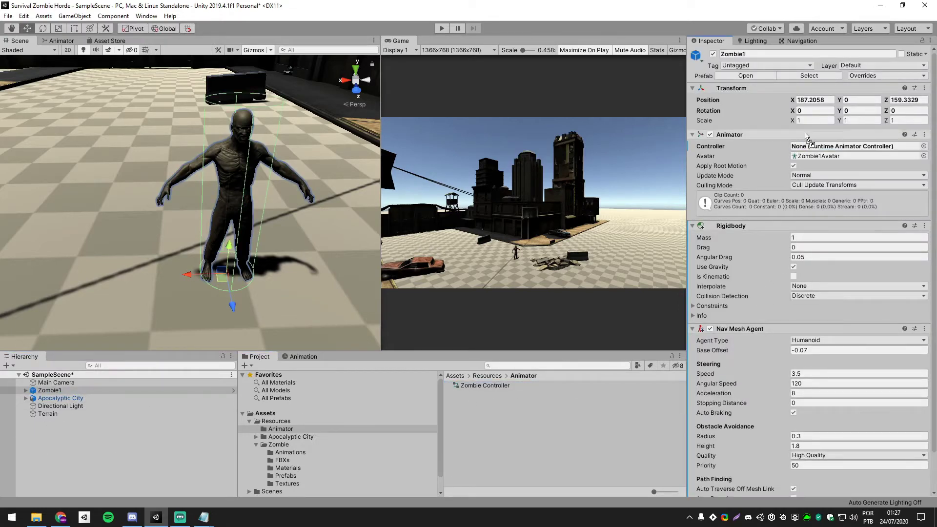
- Assign Zombie Controller to Zombie1's Animator and open its state graph in the Animator window
left_click_drag(486, 387, 853, 146)
double_click(477, 389)
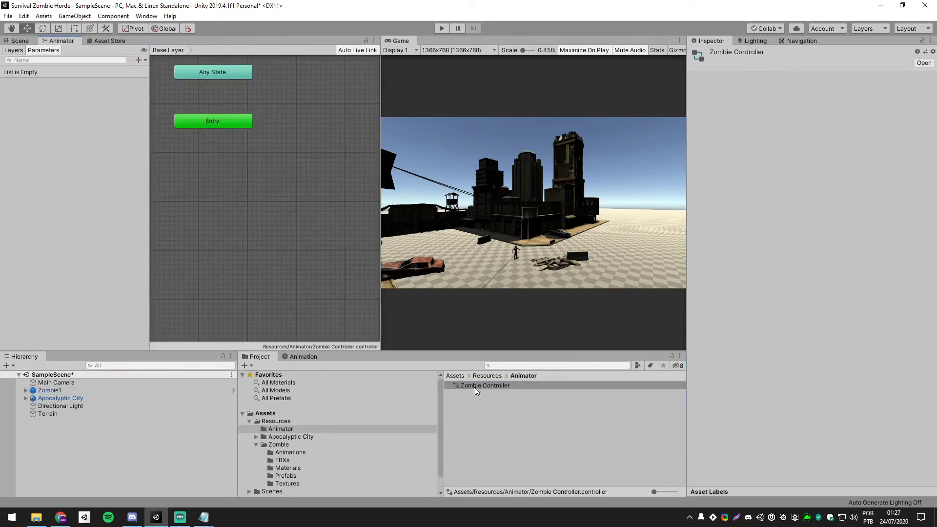
middle_click_drag(175, 112, 262, 220)
scroll(315, 219, "down", 5)
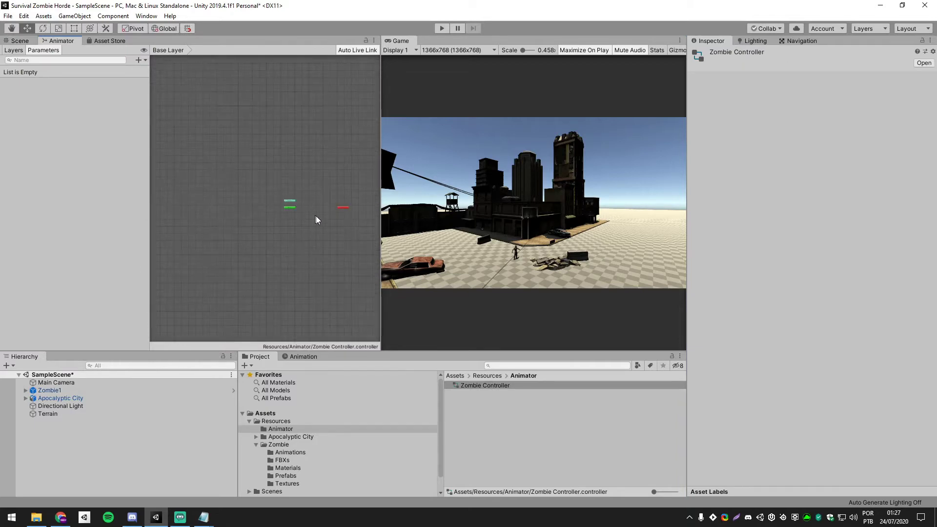
left_click_drag(358, 217, 334, 185)
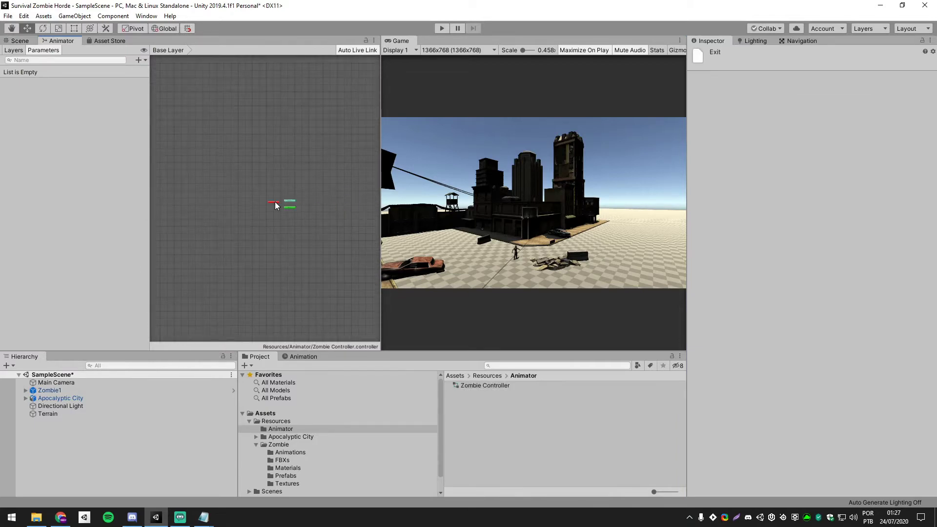
scroll(300, 207, "up", 5)
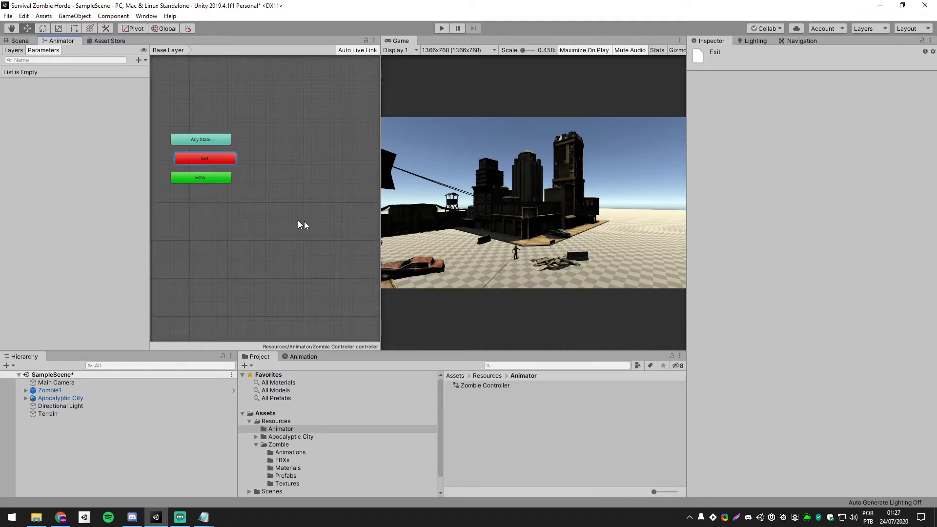
- Create two empty states in the graph and place them below Any State
right_click(275, 152)
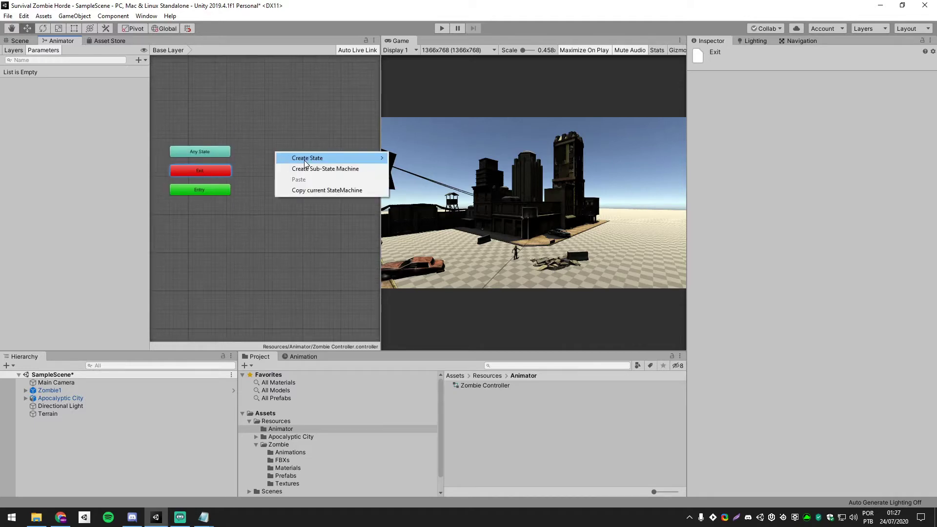
mouse_move(312, 157)
left_click(398, 158)
left_click_drag(300, 160, 278, 147)
right_click(298, 174)
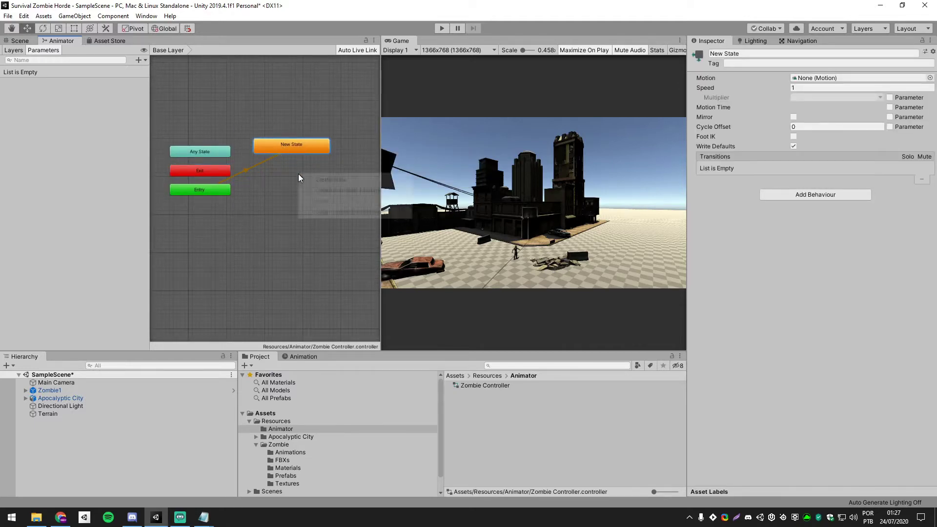
mouse_move(322, 178)
left_click(434, 179)
left_click_drag(344, 175, 299, 168)
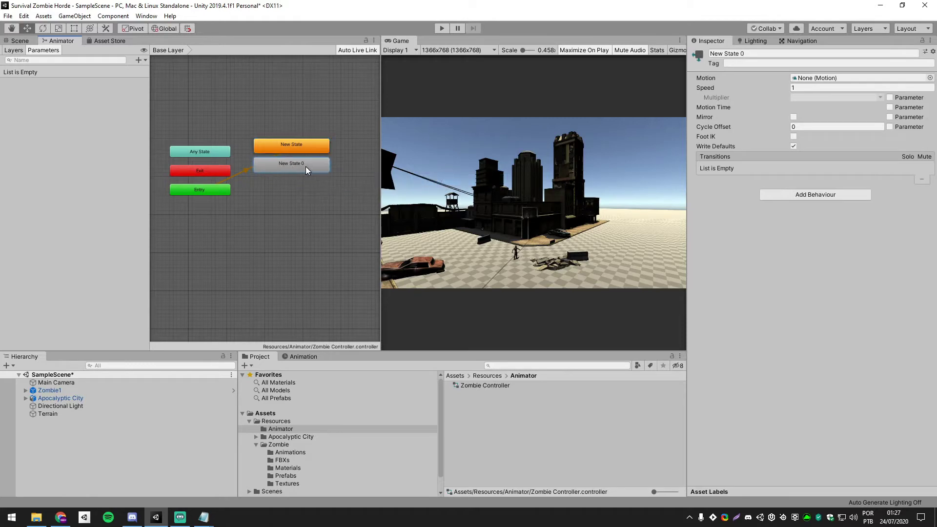
- Rename the two new states Idle and walk
left_click(762, 56)
key("BackSpace")
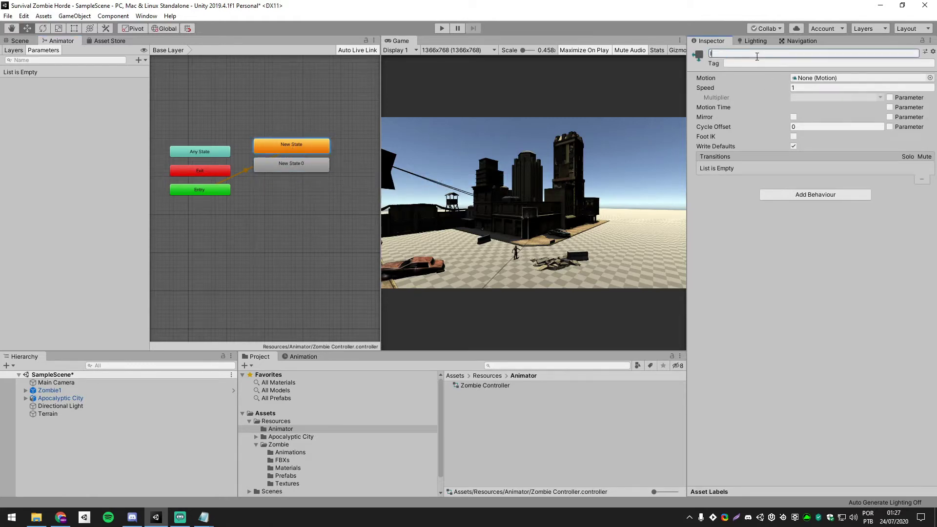
type("Idle")
left_click(299, 168)
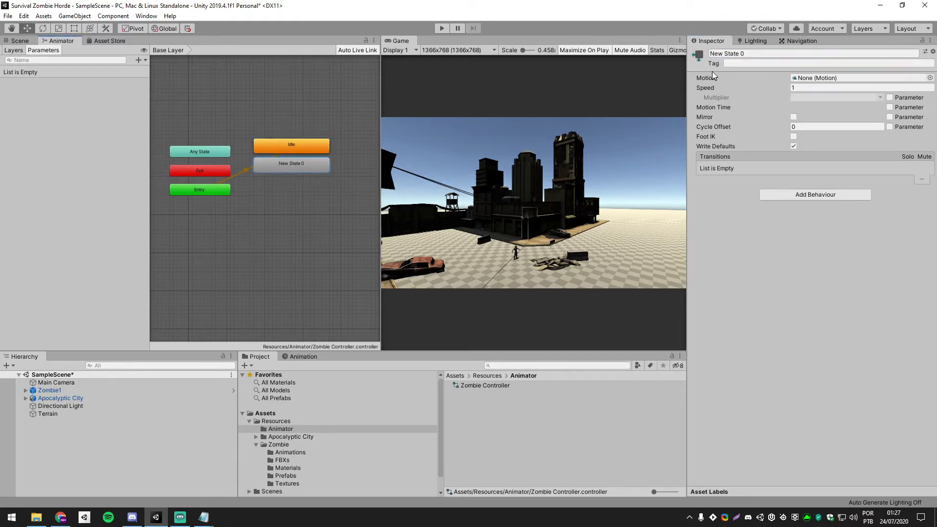
left_click(736, 53)
type("walk")
key("Return")
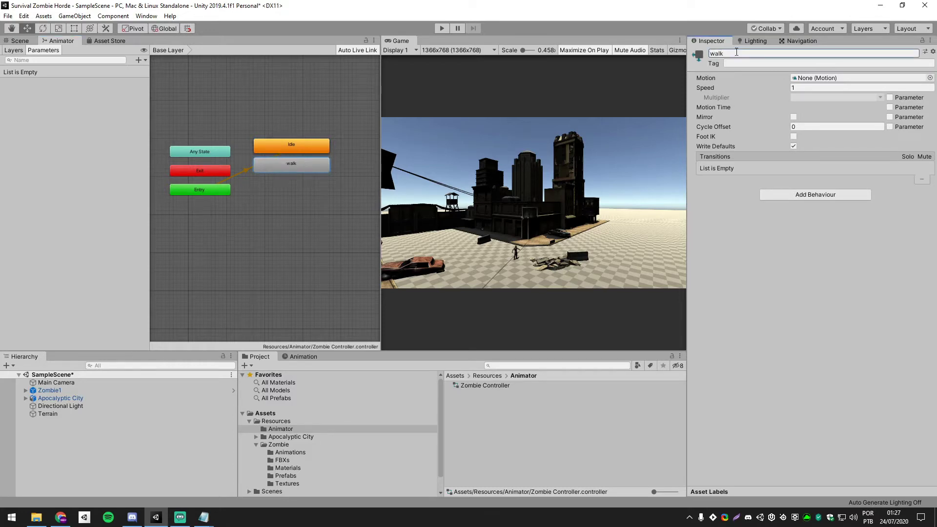
left_click(279, 150)
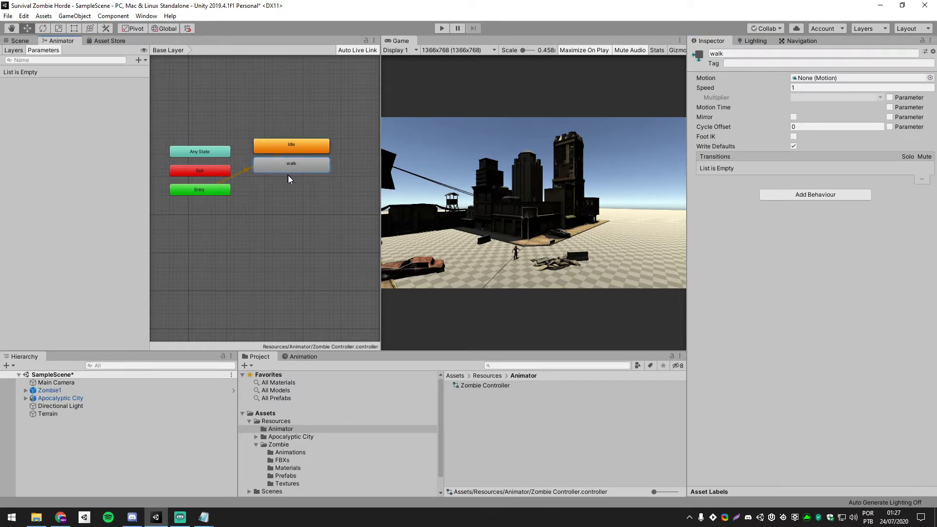
- Set the Idle state's Motion to Z_Idle and the walk state's Motion to Z_Walk
left_click(288, 174)
left_click(300, 144)
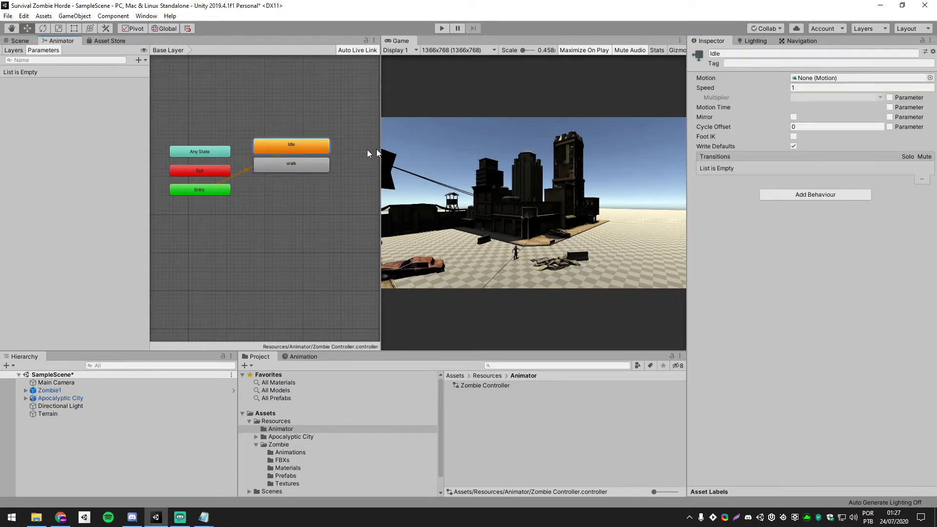
left_click(929, 78)
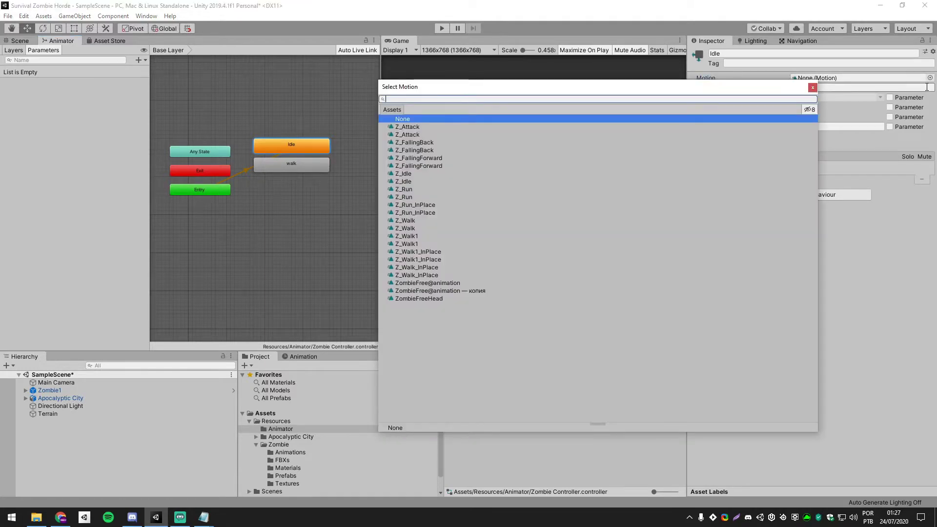
type("idle")
double_click(403, 126)
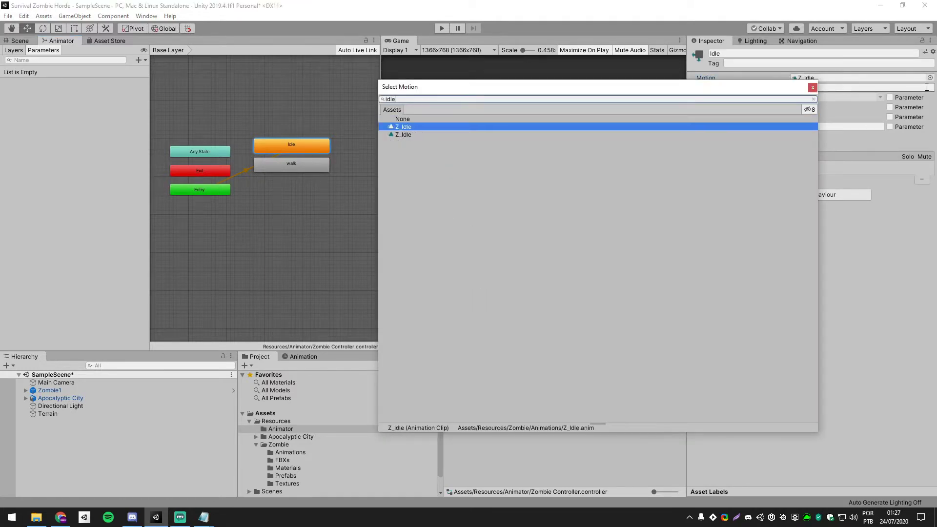
left_click(307, 163)
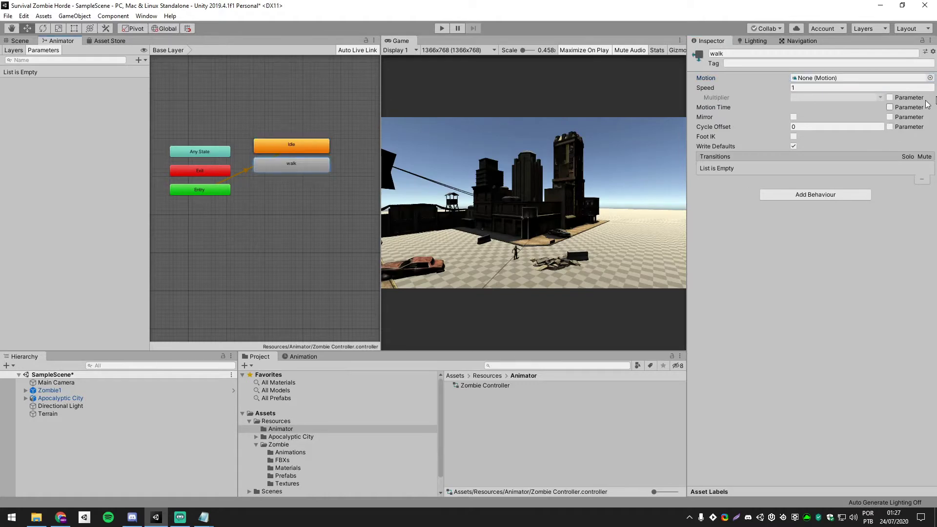
left_click(929, 78)
type("walk")
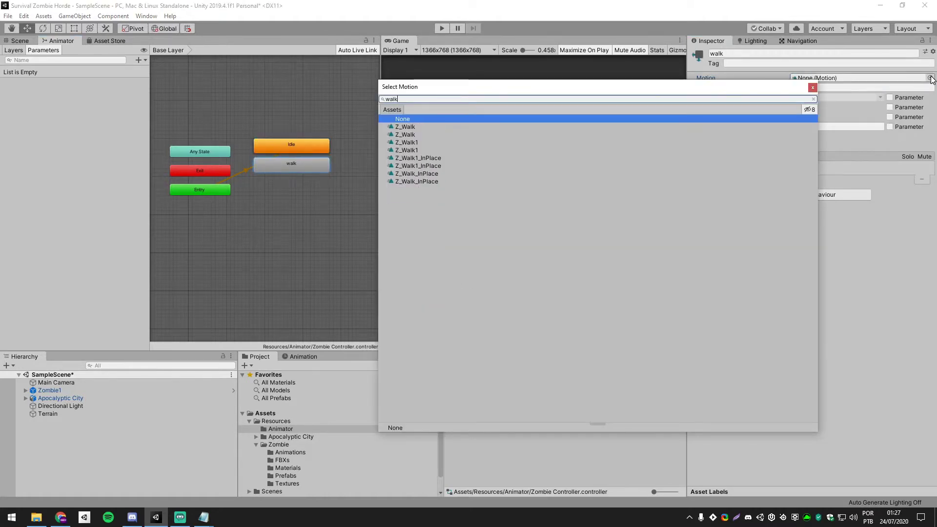
double_click(405, 126)
left_click(308, 211)
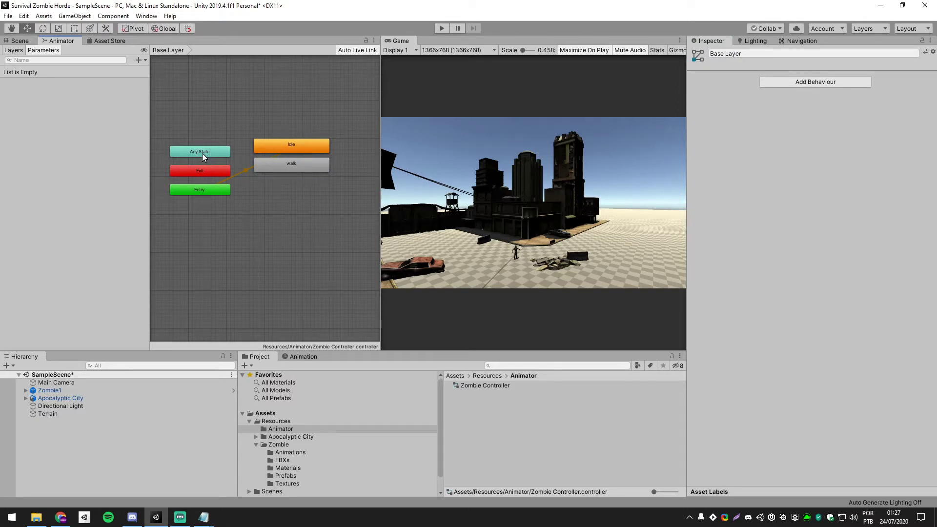
- Add Bool parameters named IDLE and MOVING in the Animator's Parameters list
left_click(142, 58)
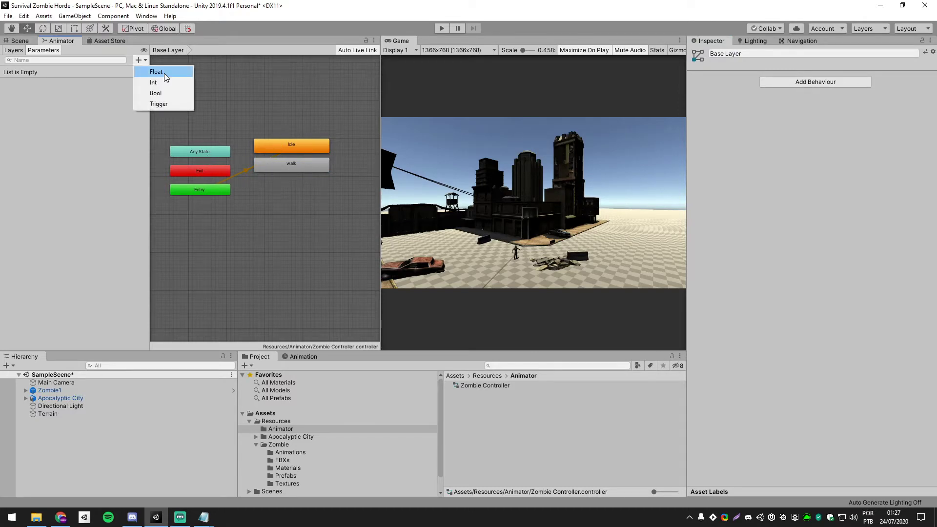
left_click(169, 93)
type("IDLE")
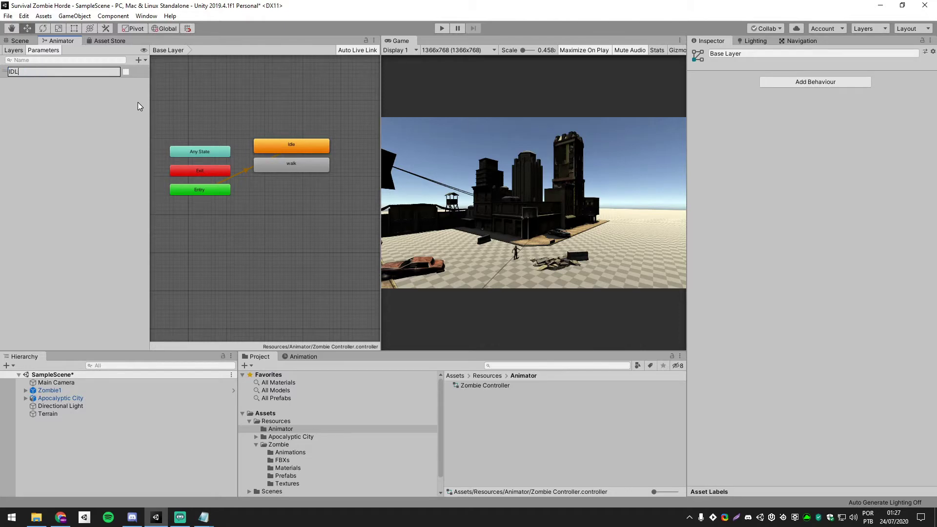
key("Return")
left_click(140, 60)
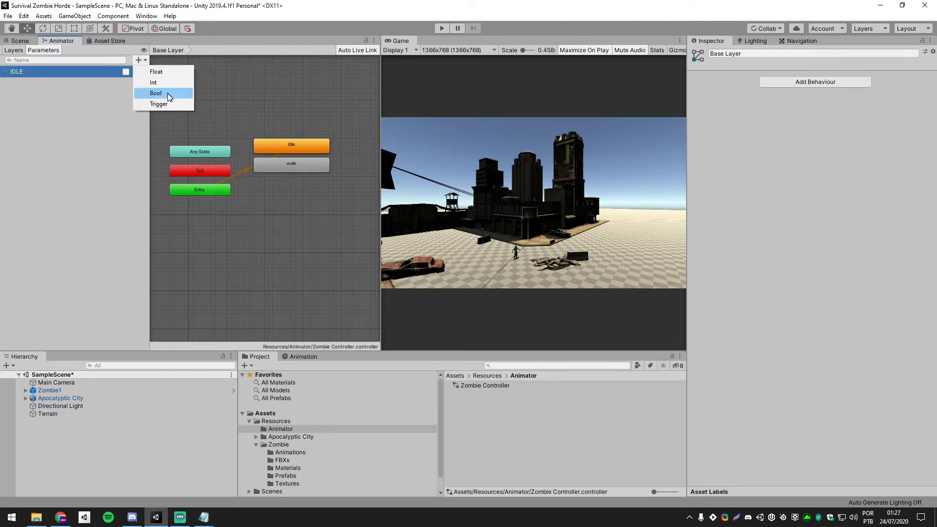
left_click(167, 94)
type("MOVING")
key("Return")
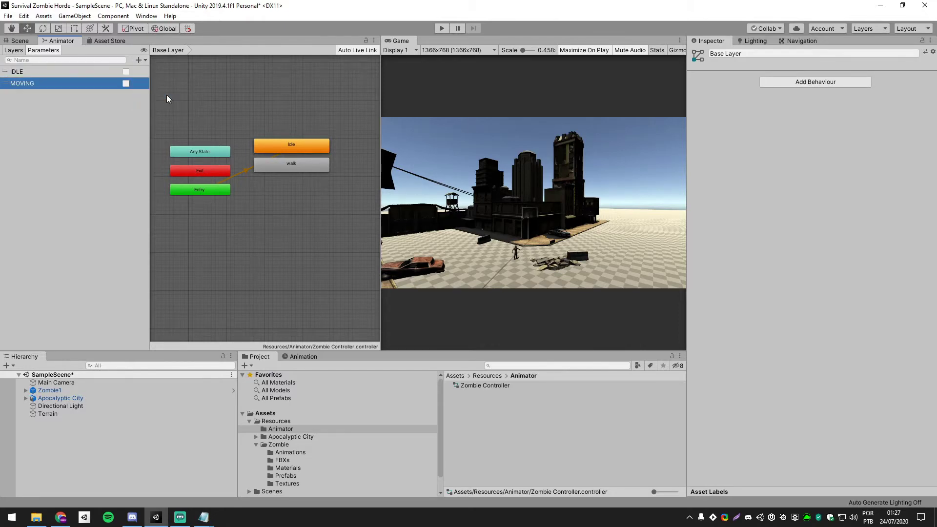
- Create transitions from Any State to the Idle state and to the walk state
right_click(208, 153)
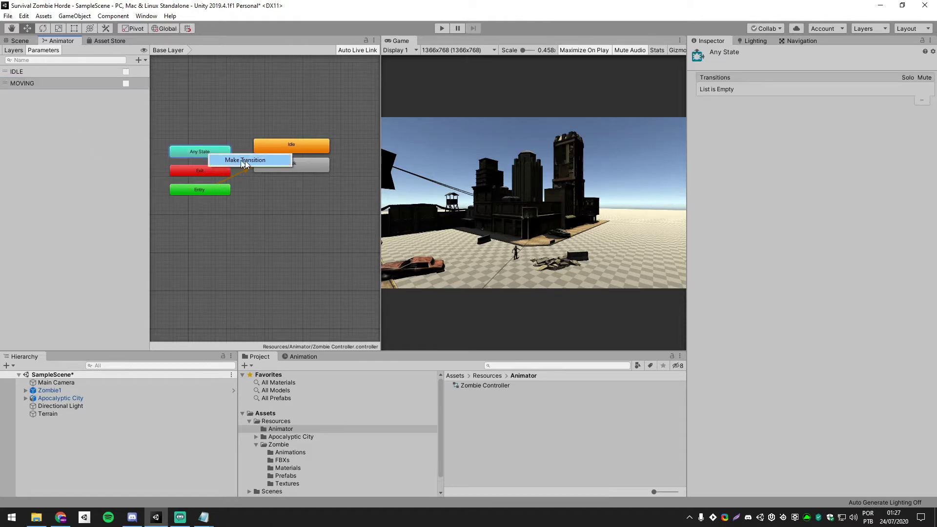
left_click(245, 160)
left_click(276, 149)
right_click(210, 151)
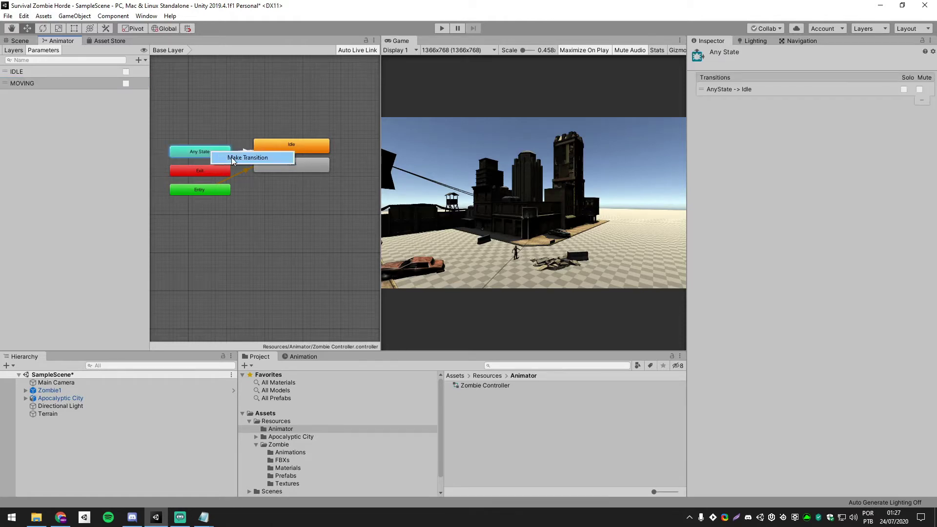
left_click(244, 159)
left_click(294, 168)
- Give the Any State transitions a duration of 0 and stop Idle transitioning to itself
left_click(246, 152)
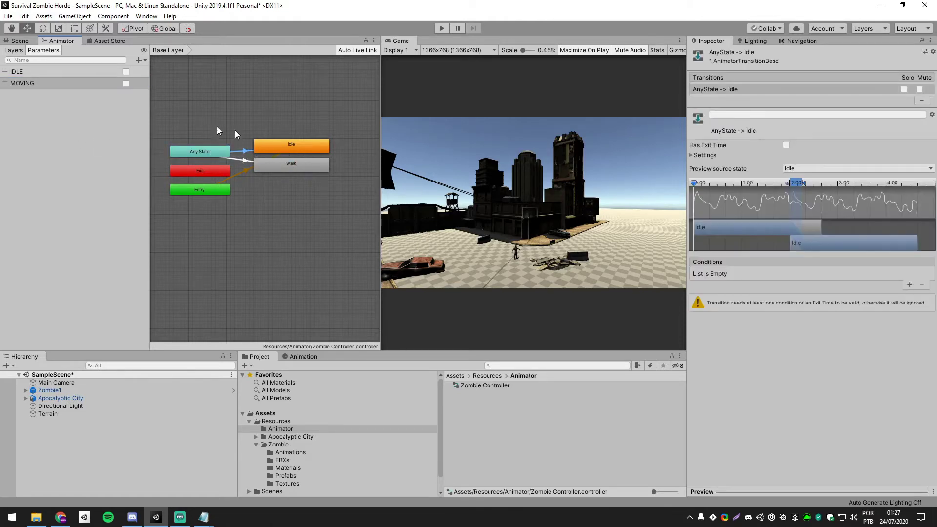
left_click(691, 155)
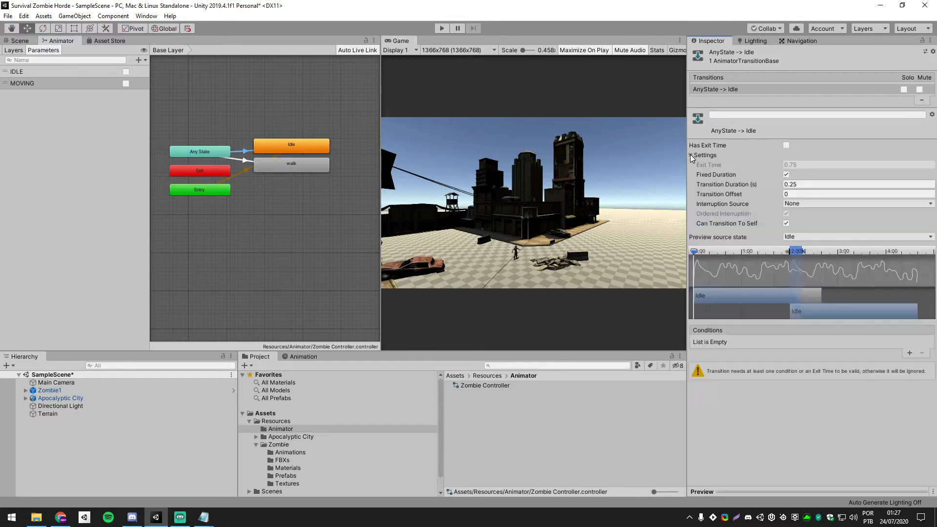
left_click(785, 184)
type("0")
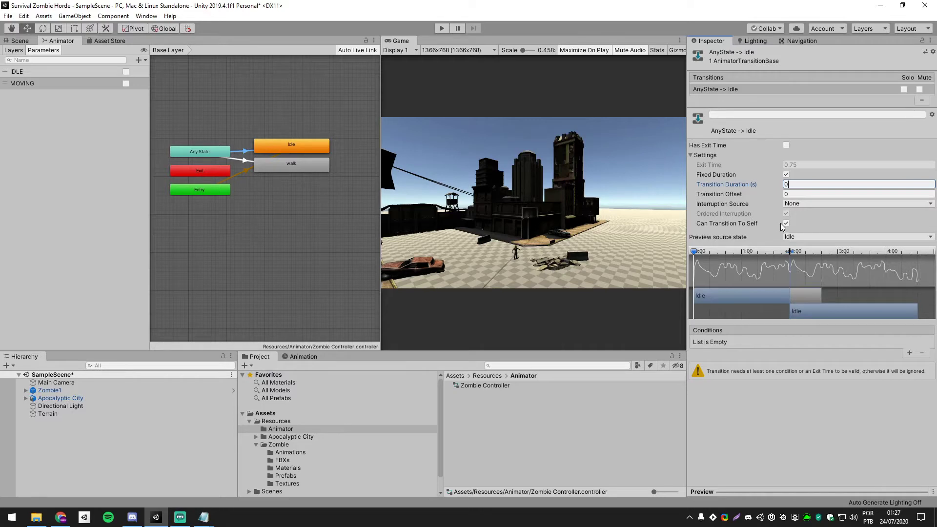
left_click(785, 223)
left_click(244, 160)
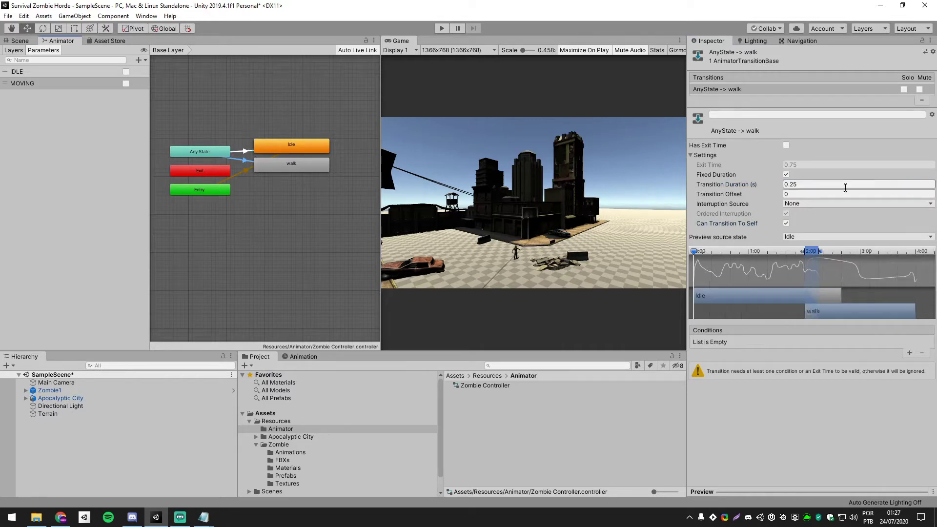
left_click(785, 224)
left_click(234, 151)
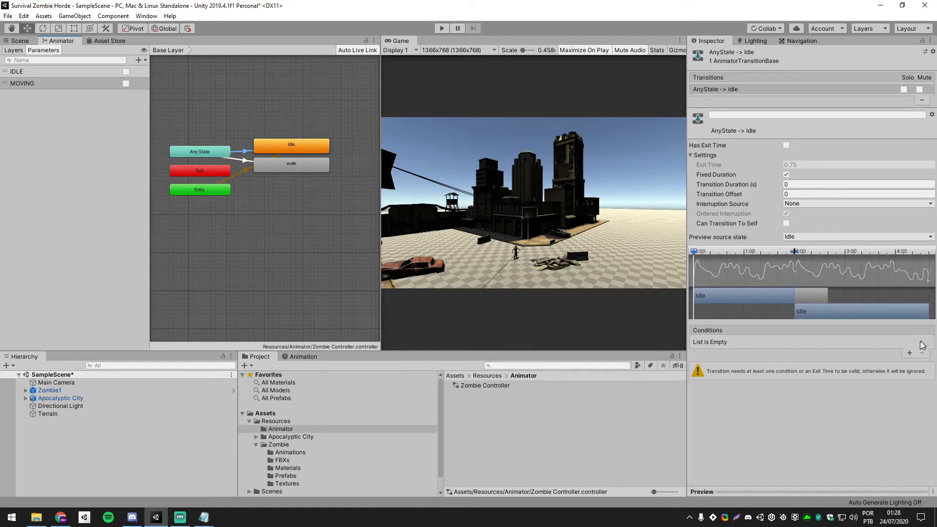
- Add conditions to the Any State to Idle transition: IDLE true and MOVING false
left_click(909, 353)
left_click(910, 353)
left_click(743, 343)
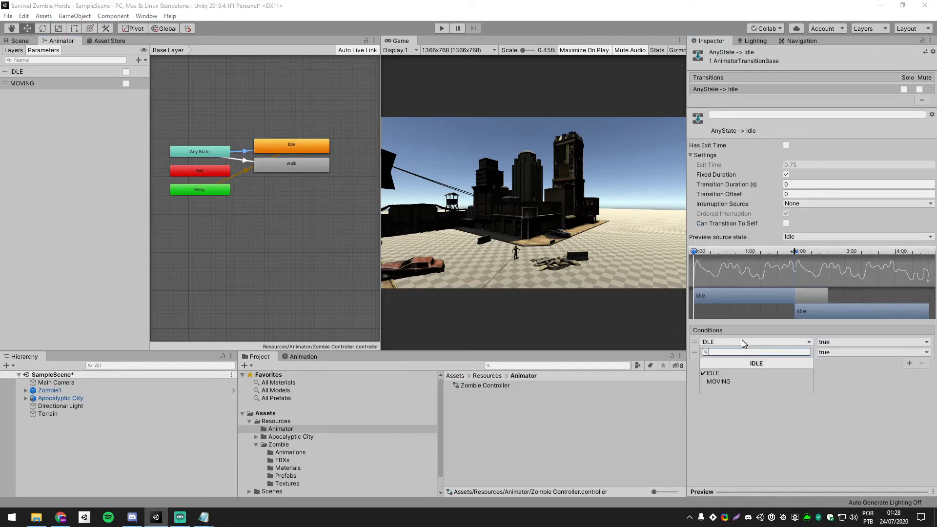
left_click(822, 405)
left_click(739, 352)
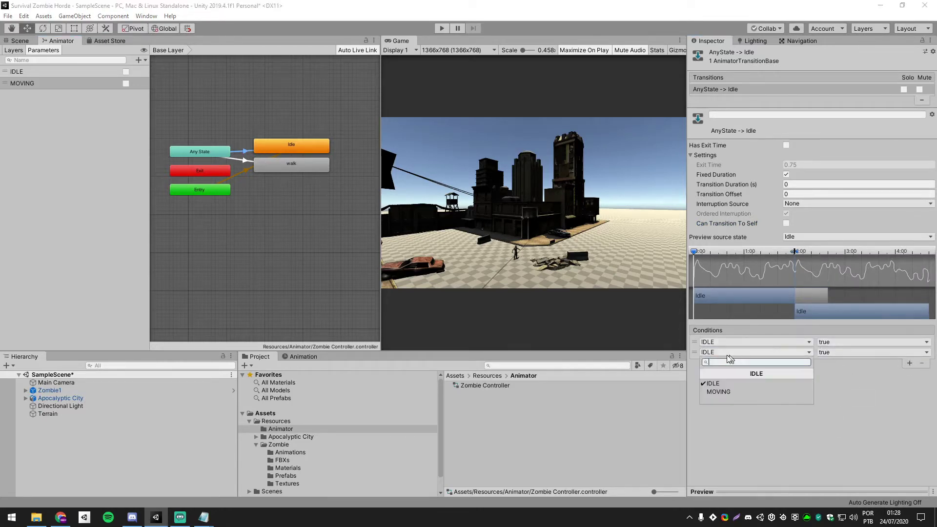
left_click(718, 382)
left_click(829, 353)
left_click(834, 376)
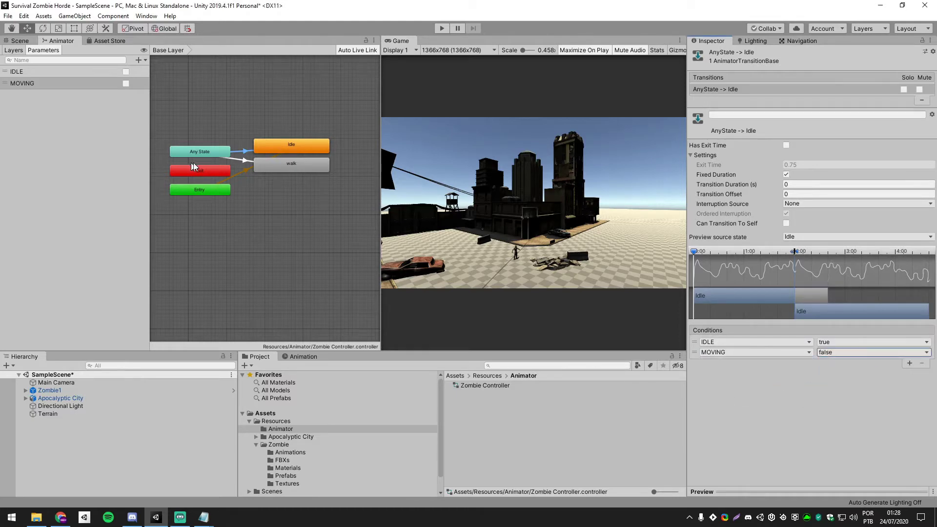
- Add conditions to the Any State to walk transition: IDLE false and MOVING true
left_click(244, 160)
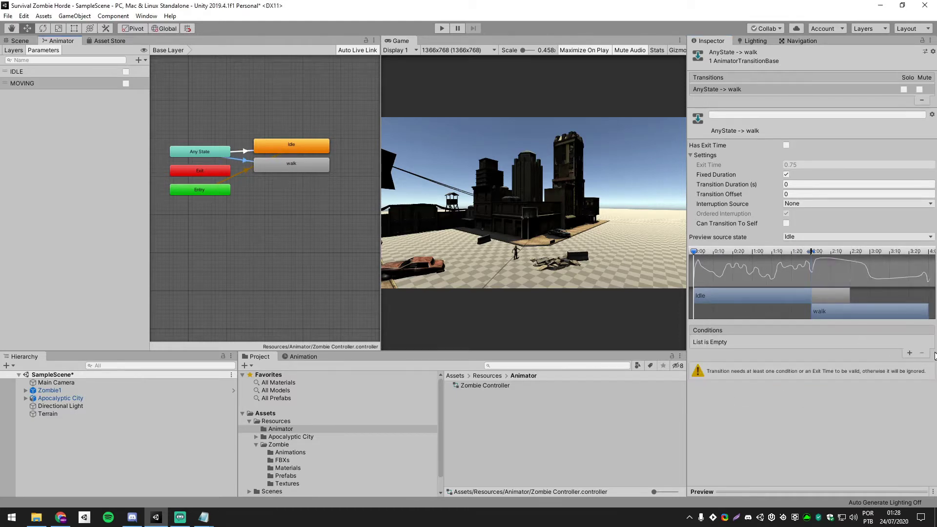
left_click(909, 352)
left_click(909, 363)
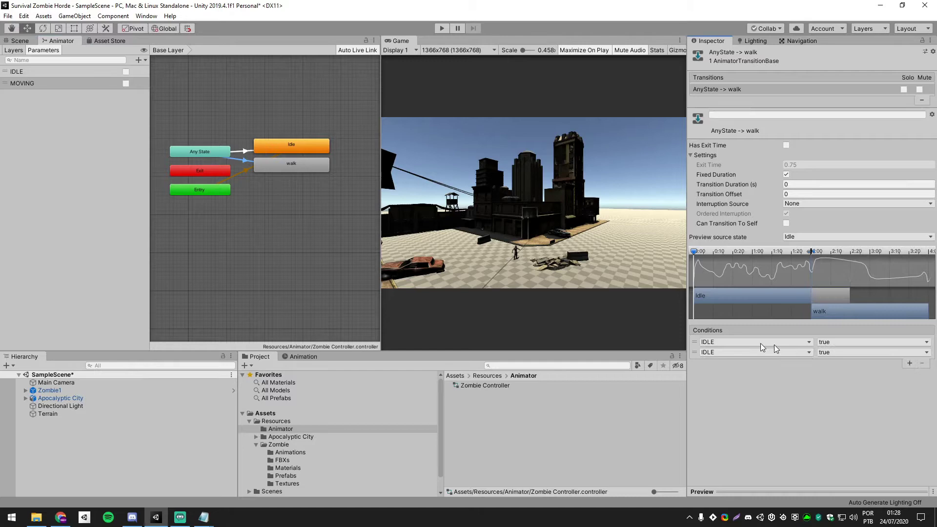
left_click(829, 342)
left_click(829, 362)
left_click(710, 353)
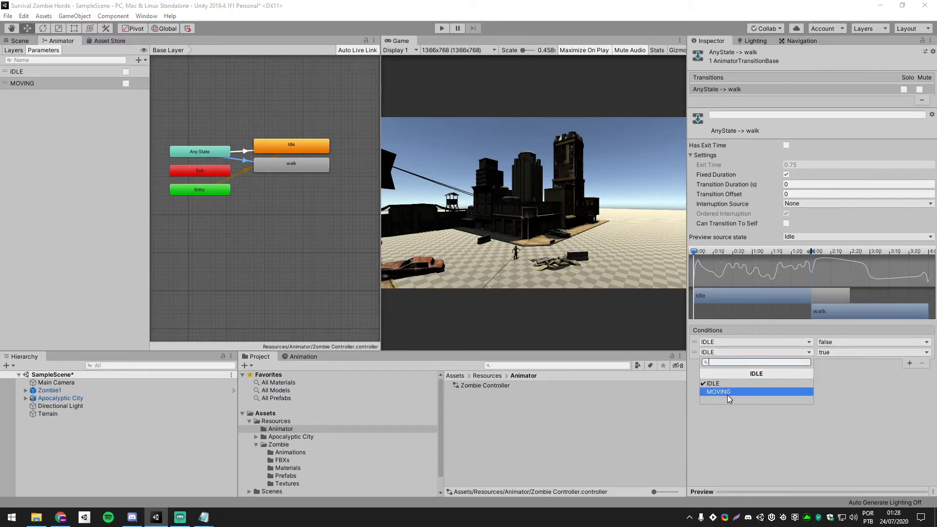
left_click(722, 395)
- Return to the Scene view and select the Zombie1 object
left_click(298, 204)
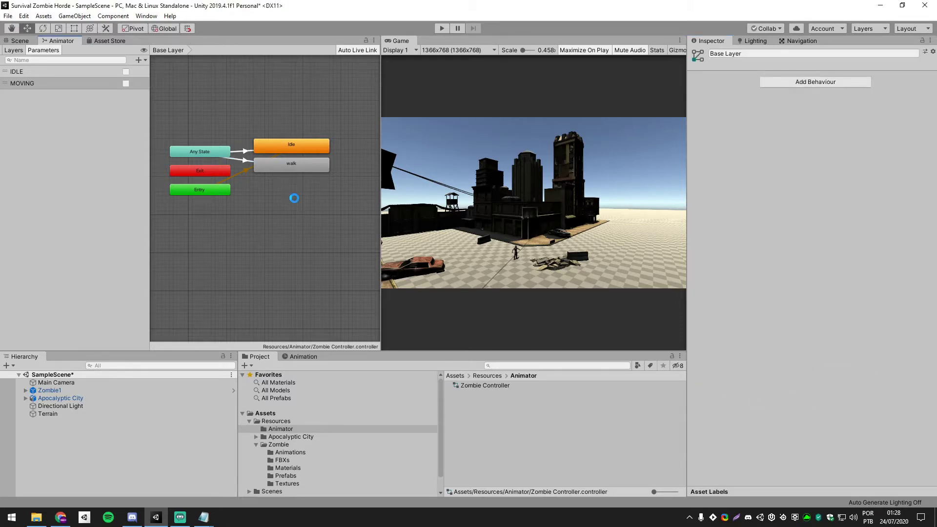
left_click(20, 41)
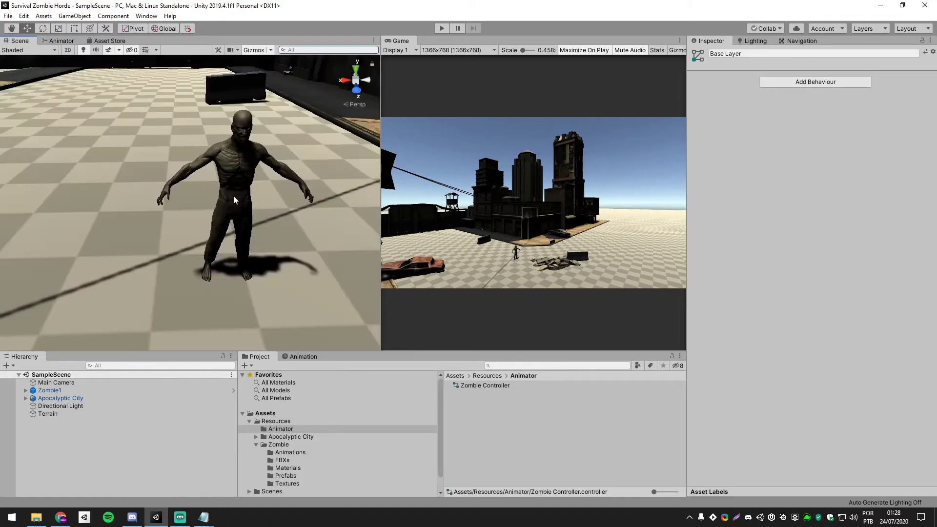
left_click(485, 385)
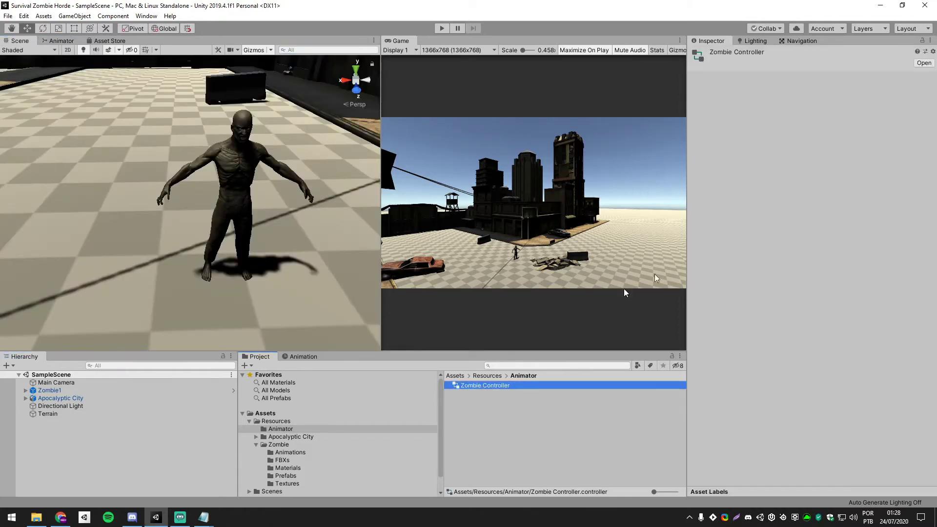
left_click(71, 391)
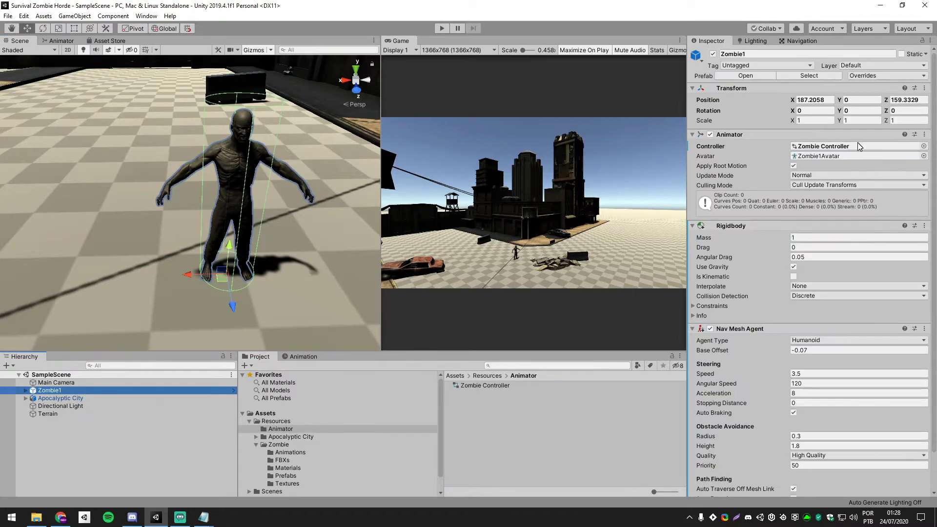
- Rename the Zombie1 object to Zombie
left_click(62, 390)
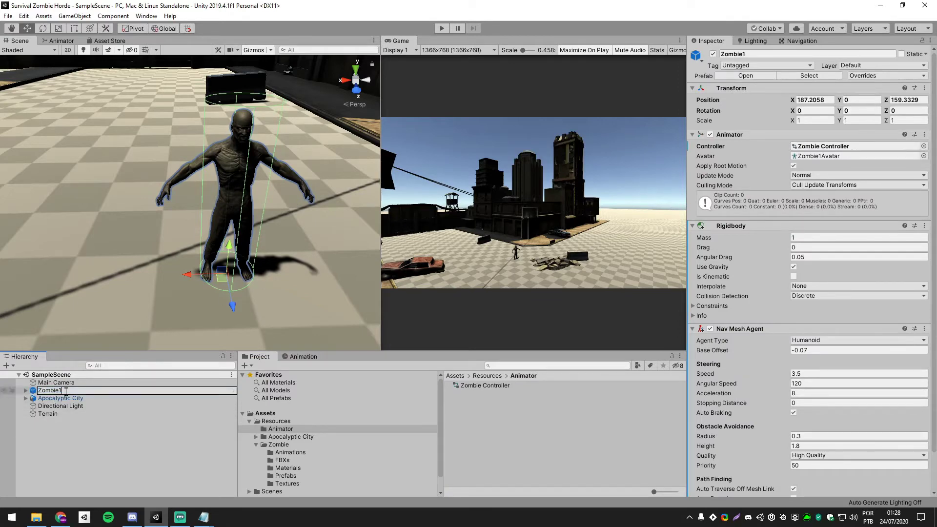
key("BackSpace")
key("Return")
left_click(78, 441)
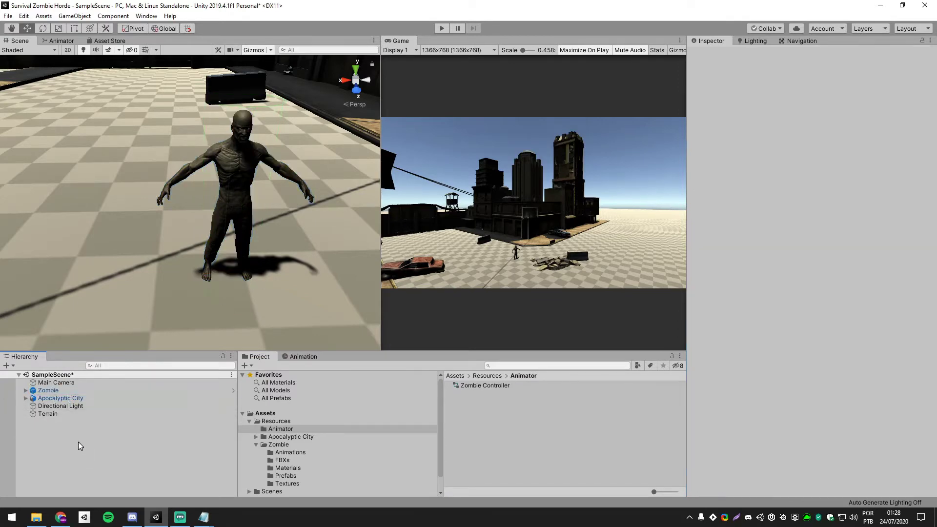
- Create a new folder named Prefabs inside Assets
left_click(257, 445)
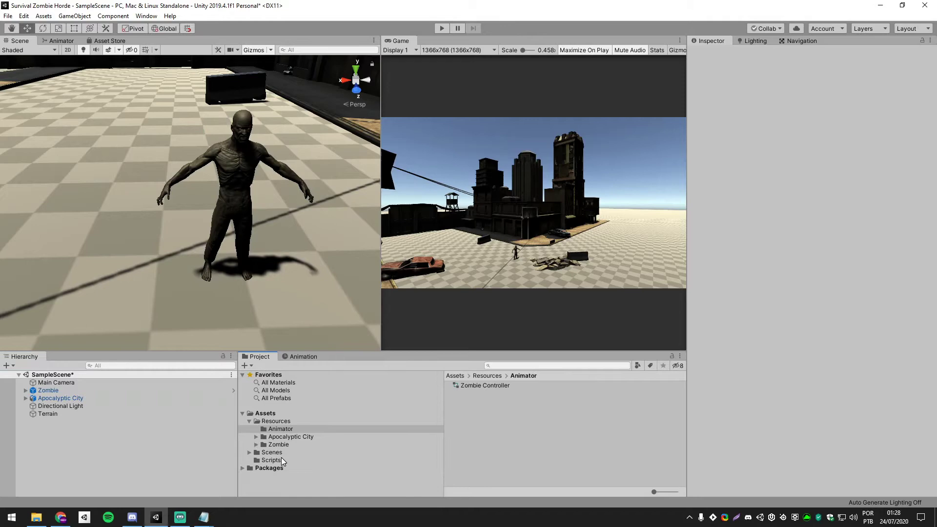
left_click(249, 421)
left_click(264, 413)
right_click(559, 473)
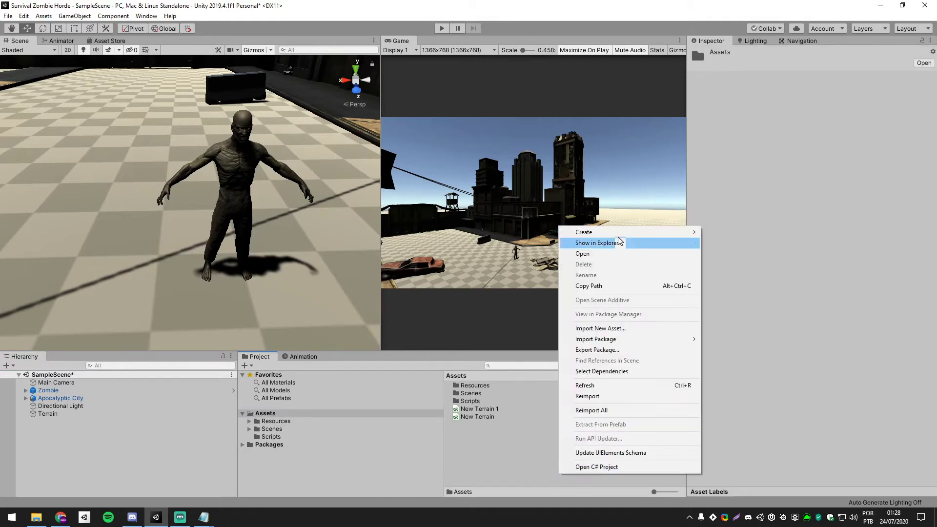
mouse_move(629, 233)
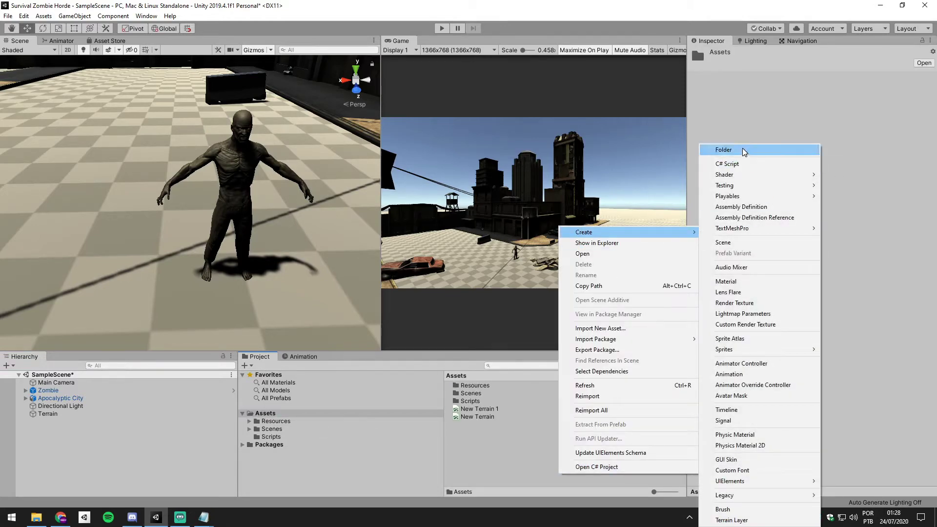
left_click(743, 150)
type("Pregabs")
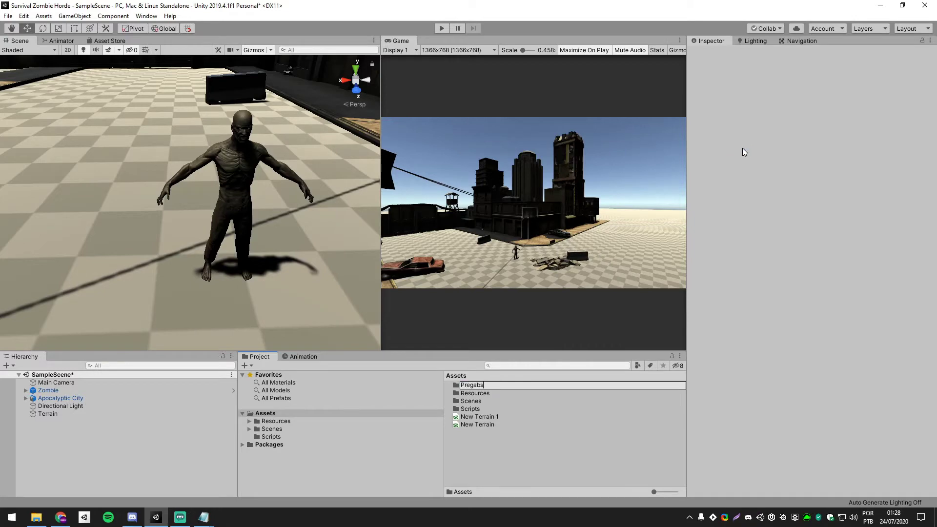
key("Return")
left_click(471, 385)
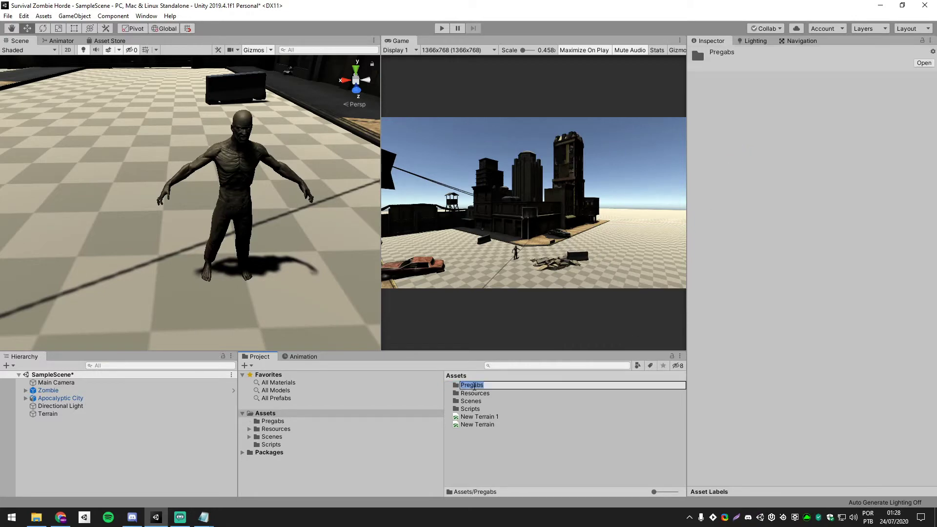
type("Prefabs")
left_click(452, 459)
- Make Zombie an original prefab in Prefabs and delete it from the scene
left_click_drag(46, 390, 482, 391)
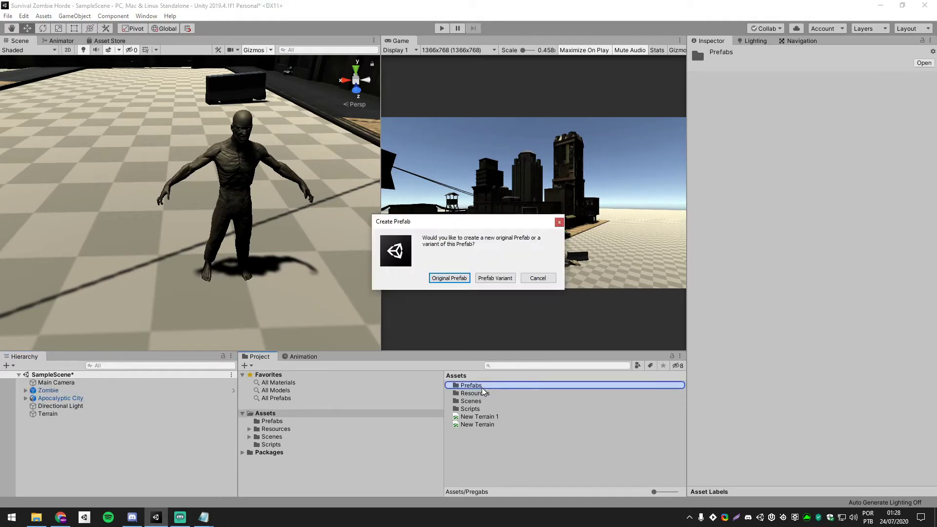
left_click(449, 278)
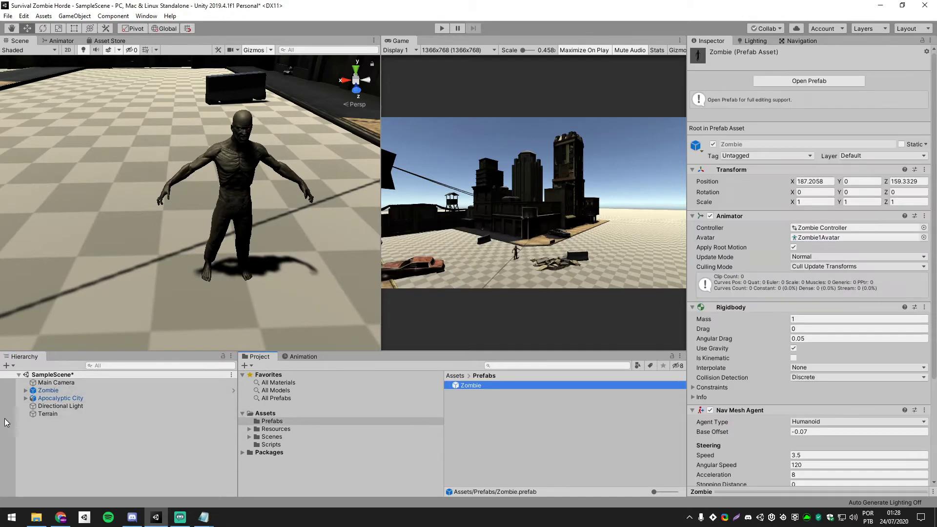
left_click(45, 390)
key("Delete")
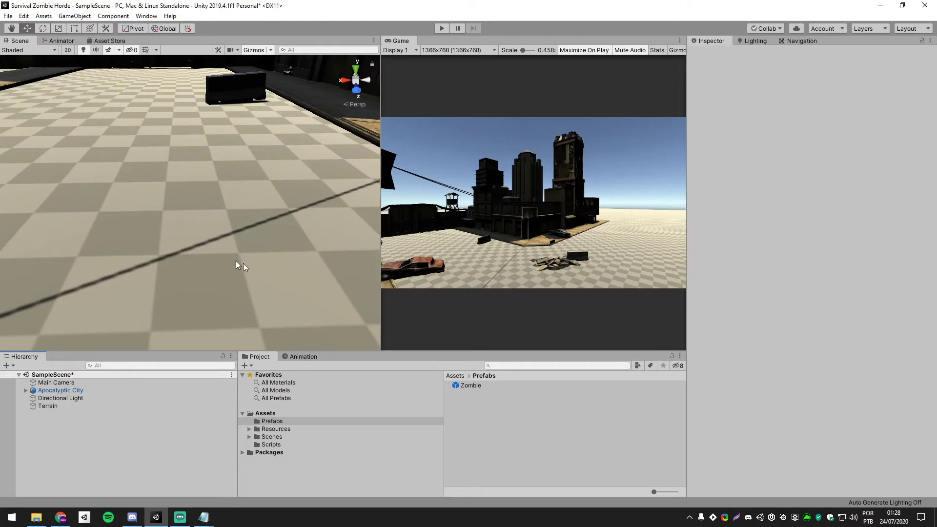
mouse_move(236, 261)
right_mouse_down()
mouse_move(259, 218)
mouse_move(204, 257)
right_mouse_up()
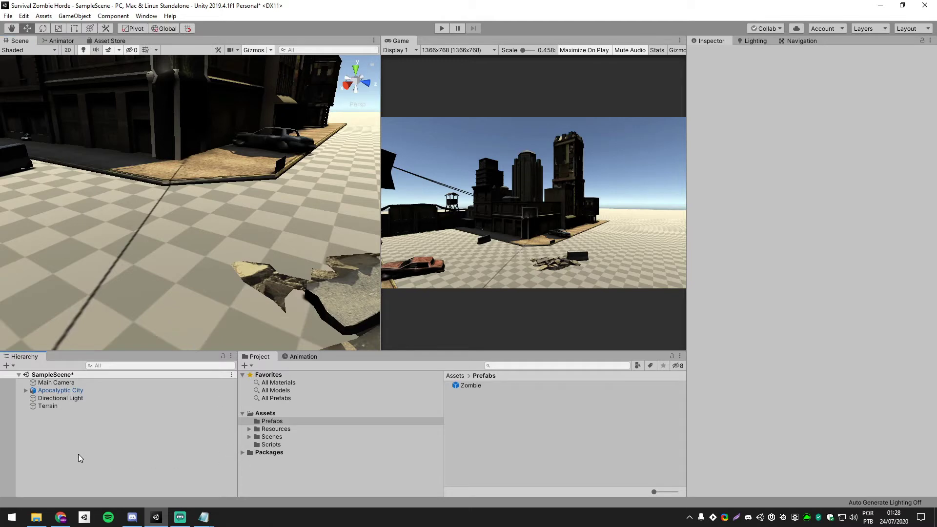
mouse_move(140, 189)
right_mouse_down()
mouse_move(321, 194)
mouse_move(57, 215)
right_mouse_up()
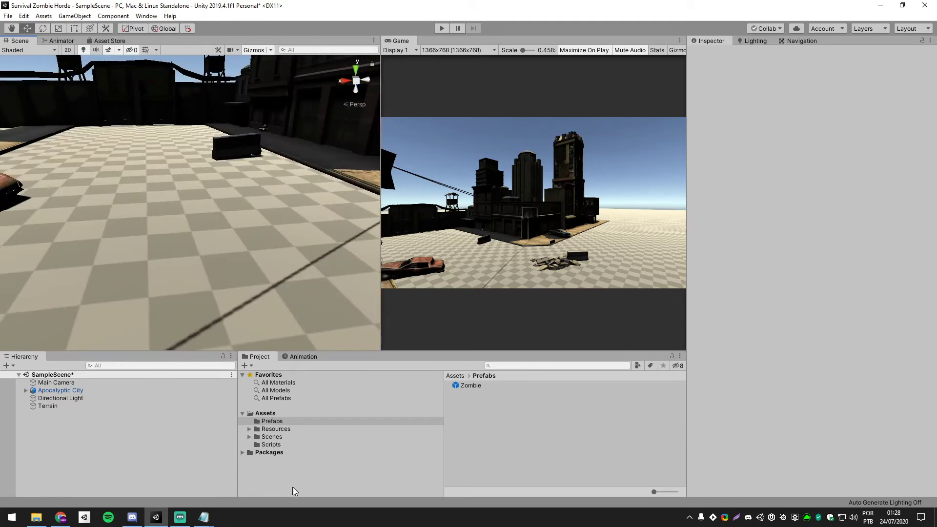
left_click(293, 488)
- Create a C# script named SpawnArea in Assets/Scripts and open it in Visual Studio
left_click(273, 444)
left_click(523, 448)
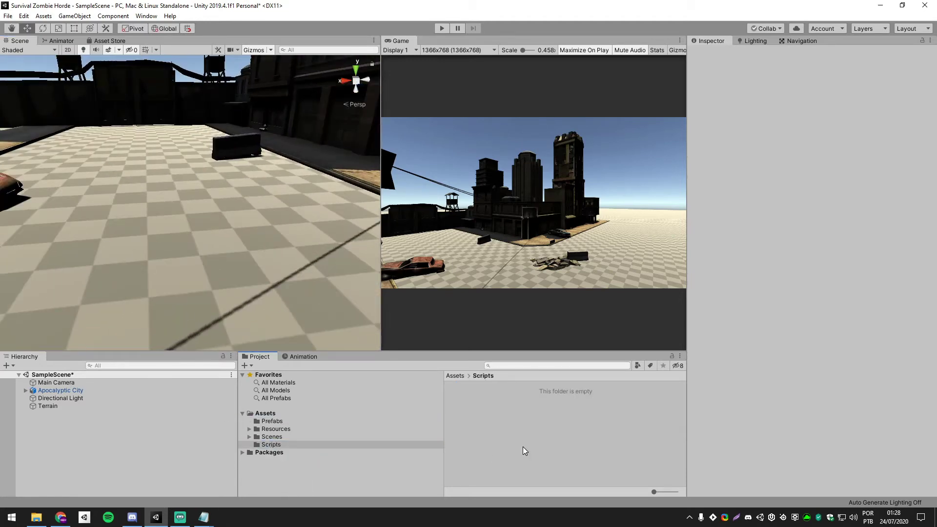
right_click(487, 436)
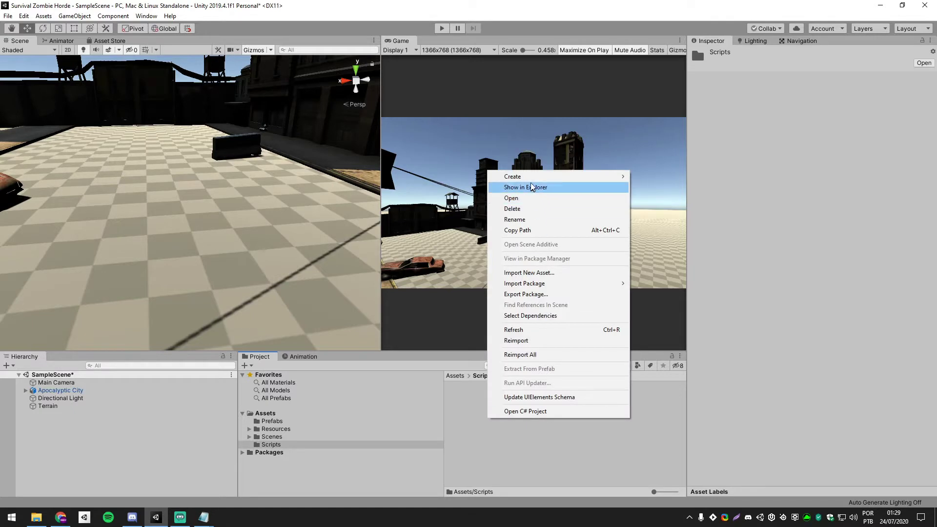
mouse_move(534, 179)
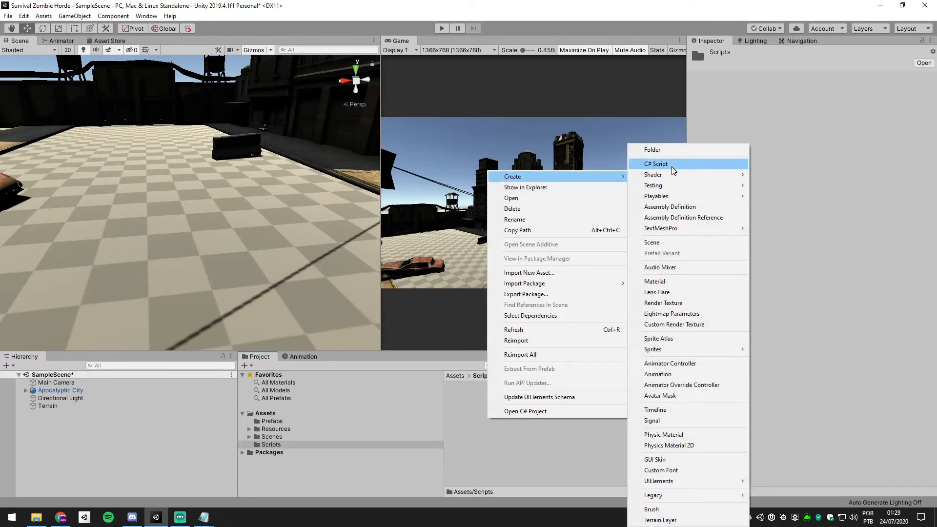
left_click(671, 166)
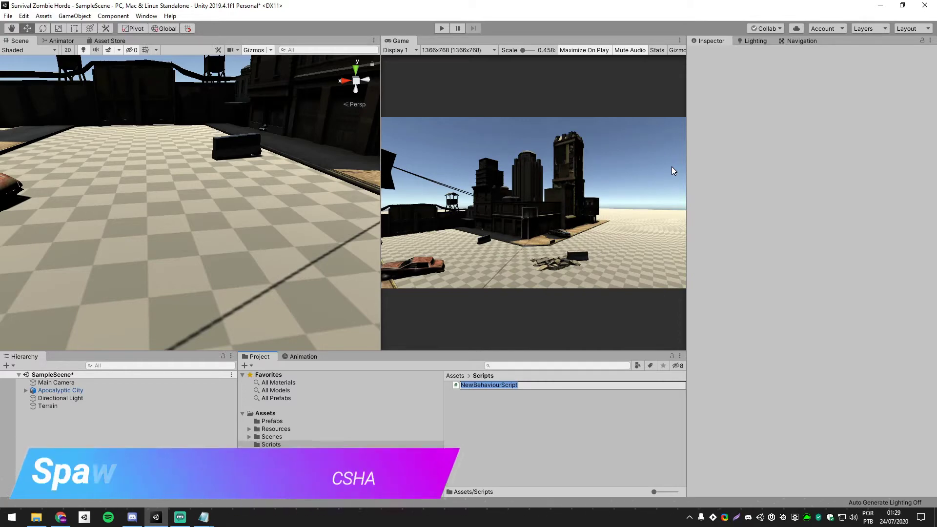
type("Area")
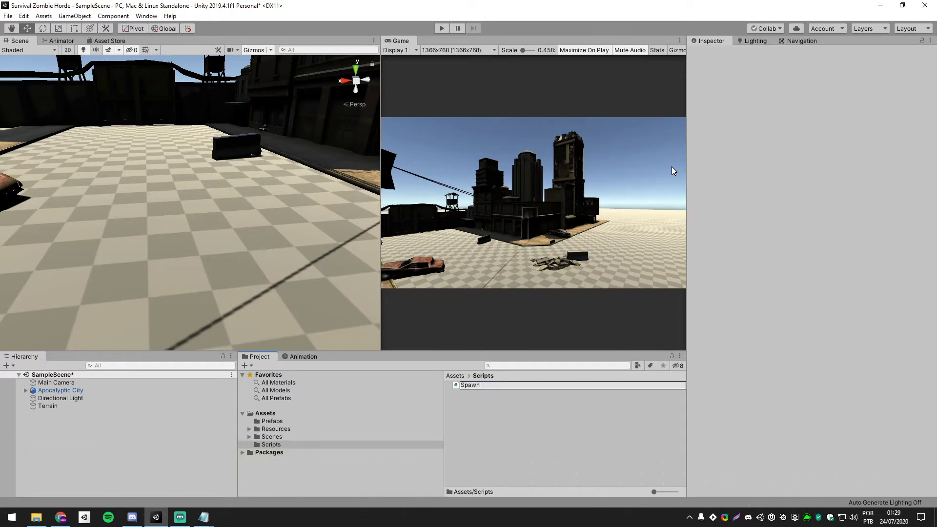
type("a")
key("Return")
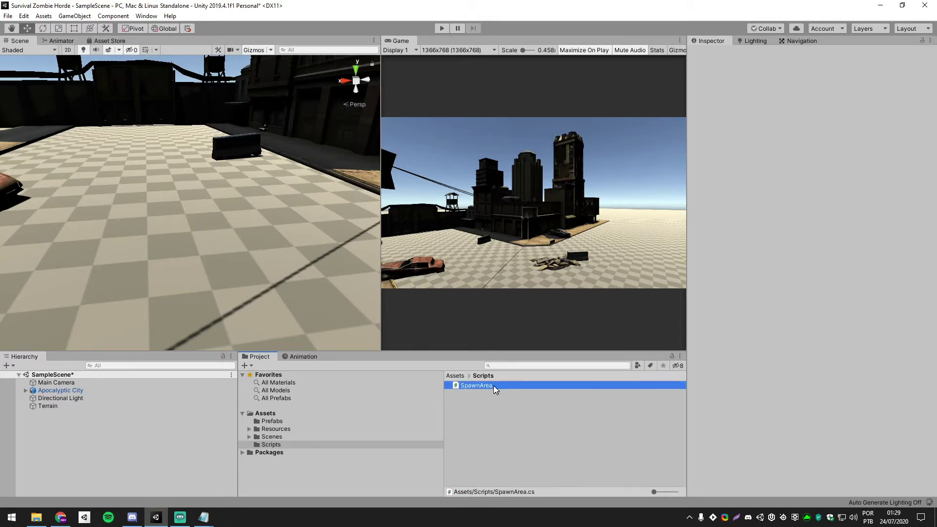
double_click(493, 386)
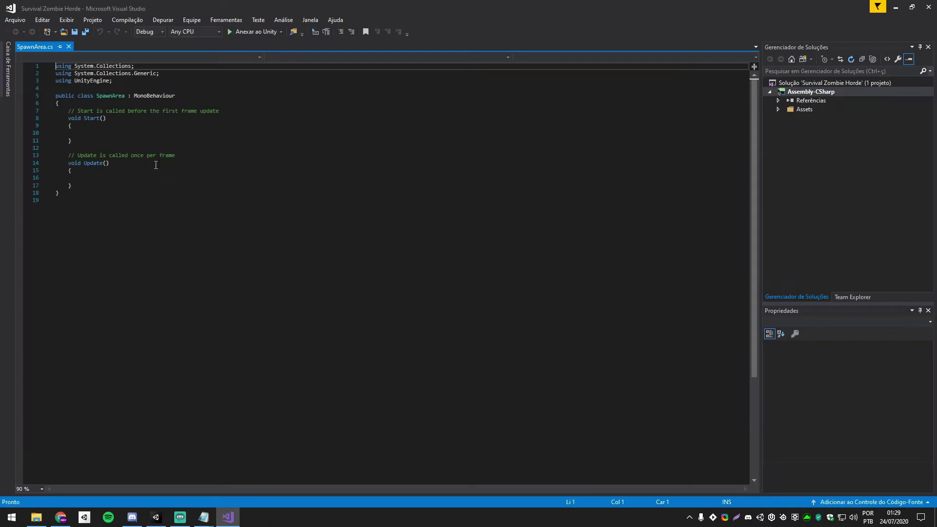
- Replace the default Start and Update methods with a public BoxCollider areaRadius field
left_click(75, 184)
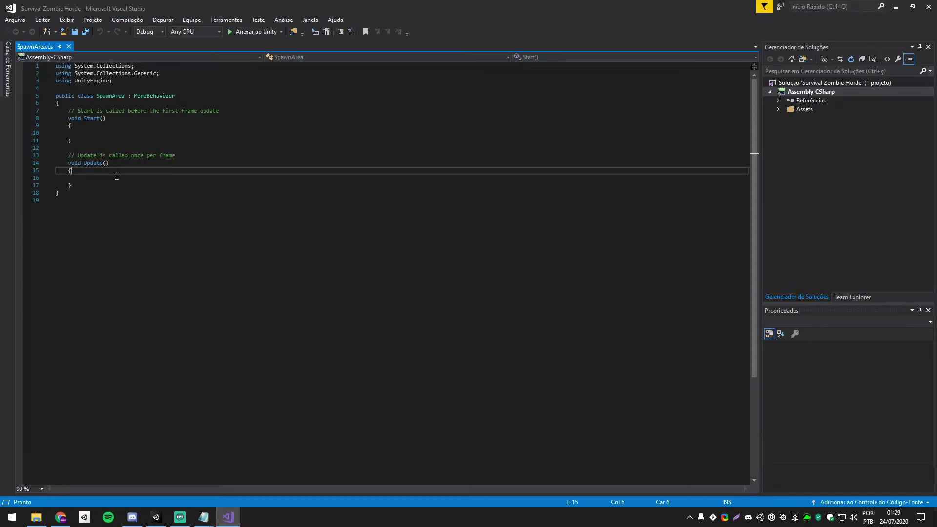
key("shift+Up")
key("shift+Up")
key("shift+Up")
key("shift+Up")
key("shift+Up")
key("Delete")
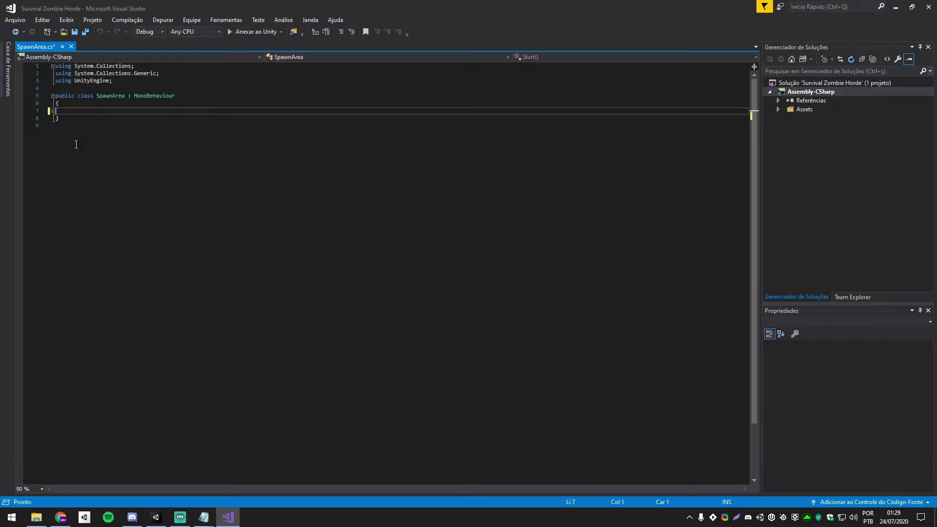
key("Return")
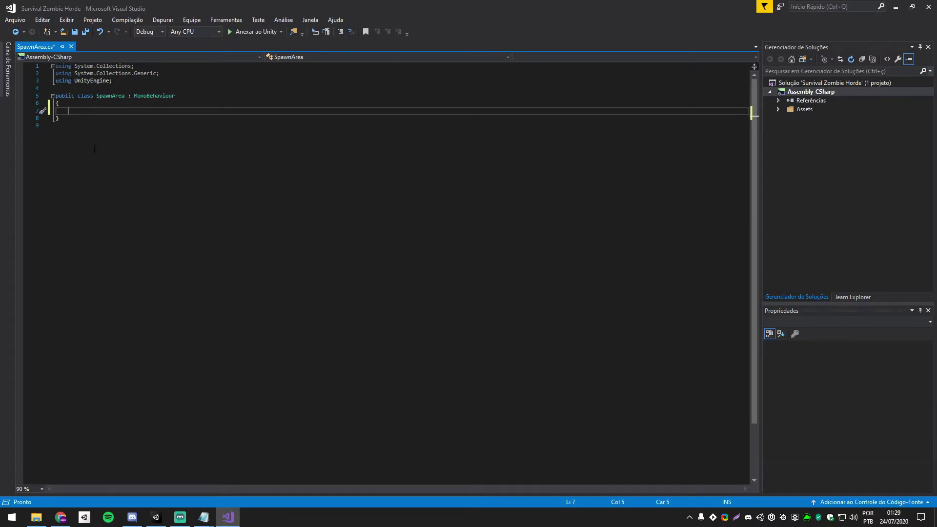
type("public B")
type("oxC")
key("space")
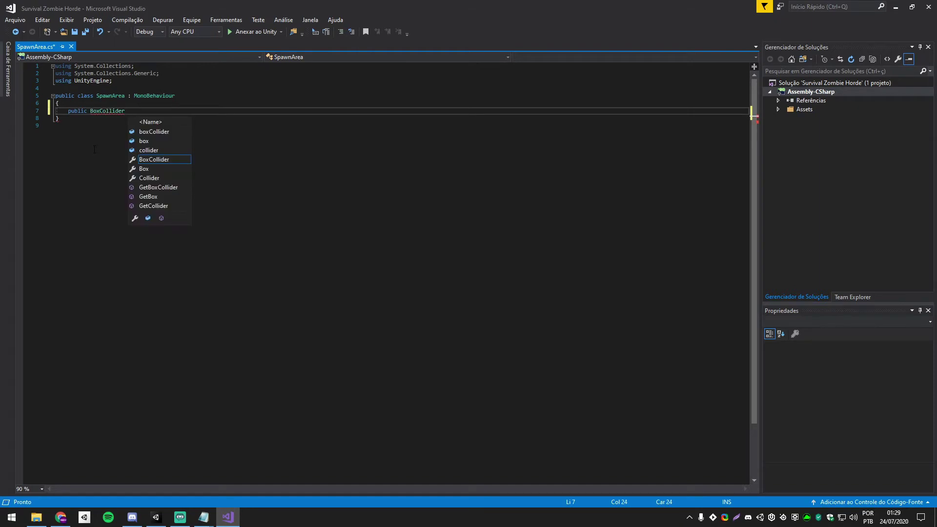
type("areaRadius ")
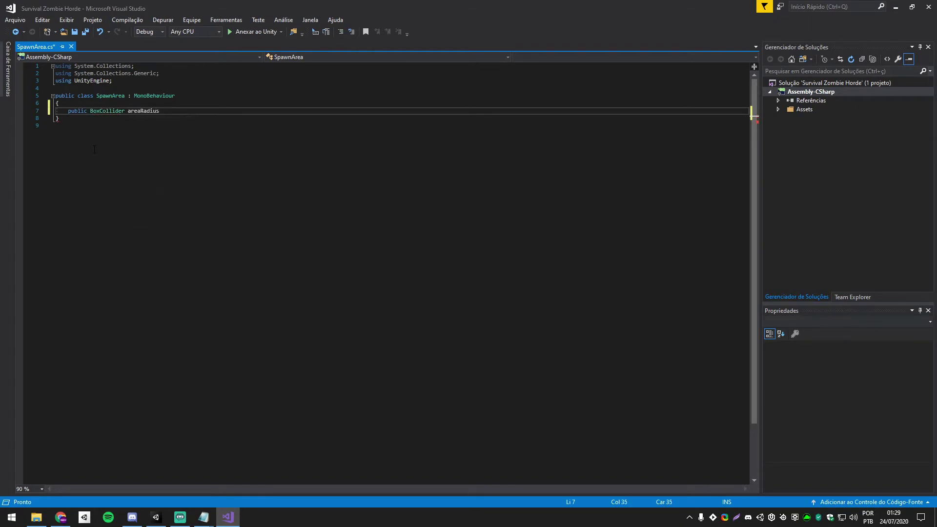
type(";")
- Add the [RequireComponent(typeof(BoxCollider))] attribute above the class
key("Up")
key("Up")
key("Up")
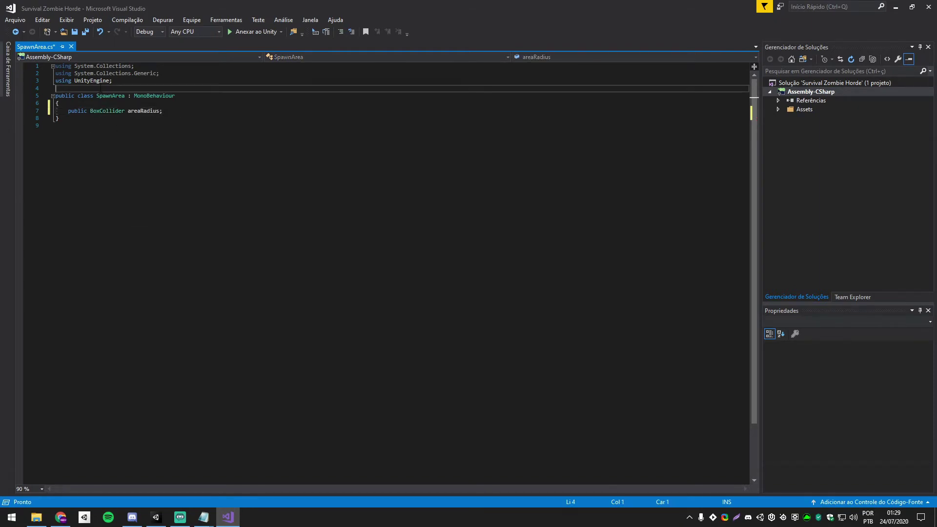
key("Return")
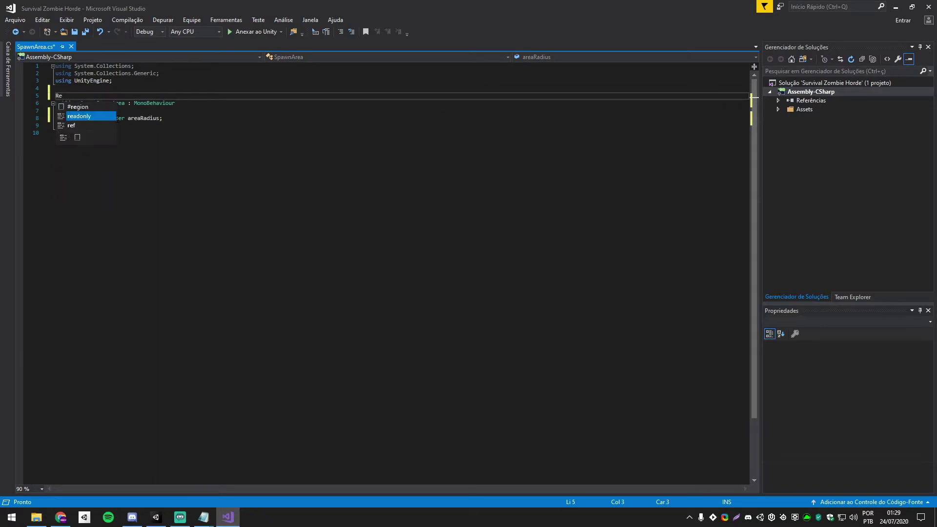
type("Requ")
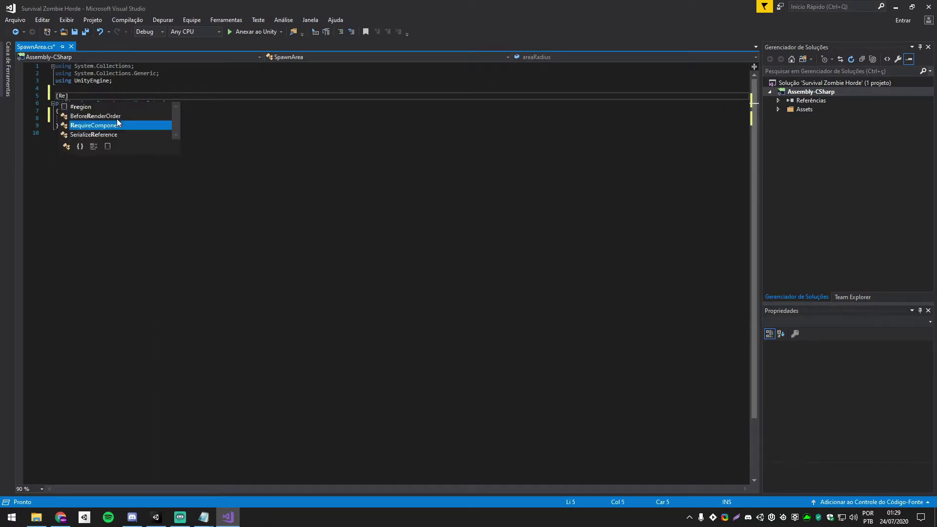
key("Tab")
type("(")
type("typeof ")
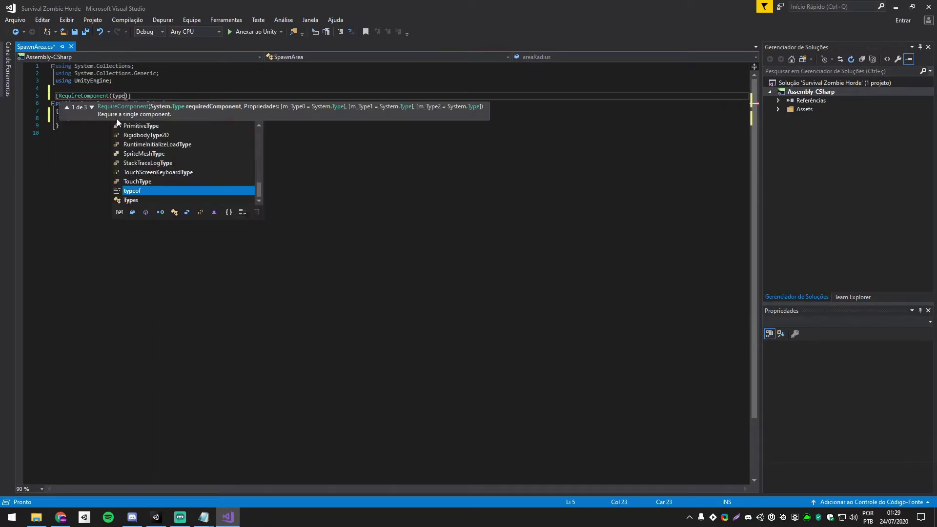
type("(")
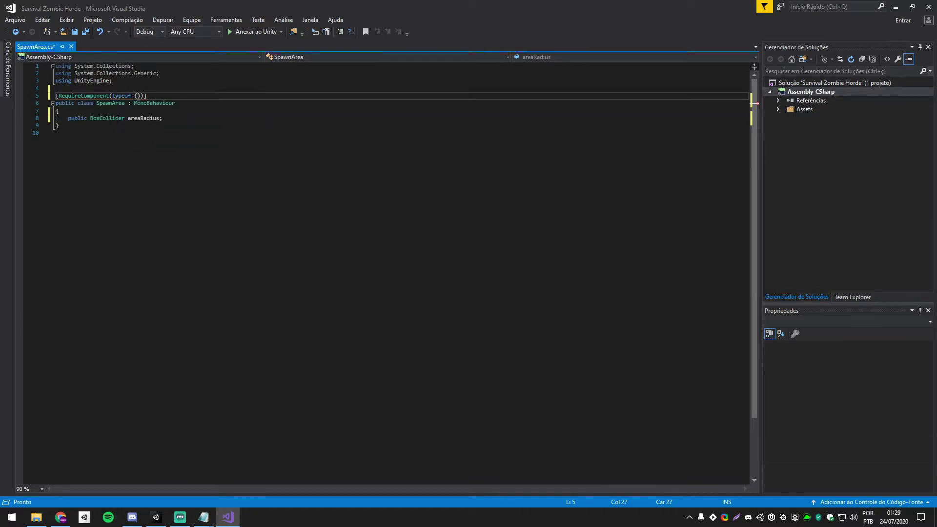
type("BoxCol")
key("Tab")
left_click(147, 149)
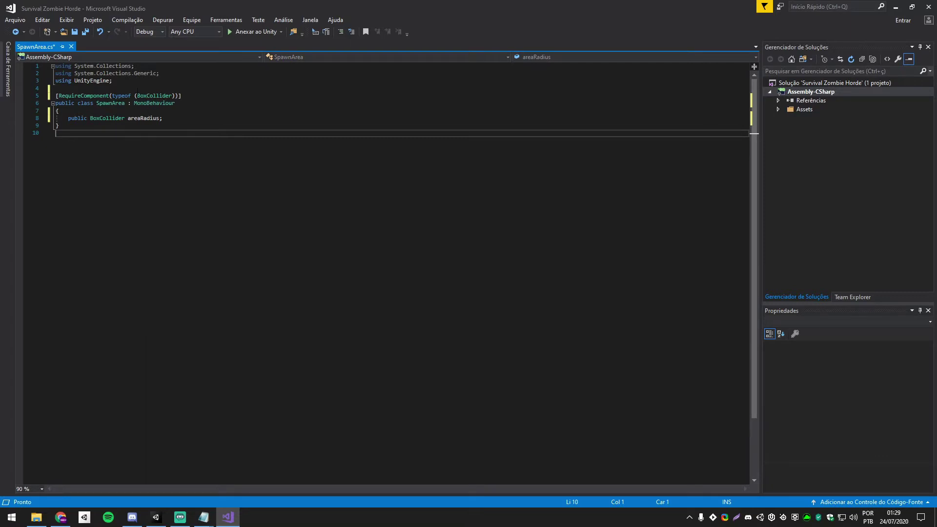
left_click(133, 96)
key("BackSpace")
key("Down")
key("Down")
key("Down")
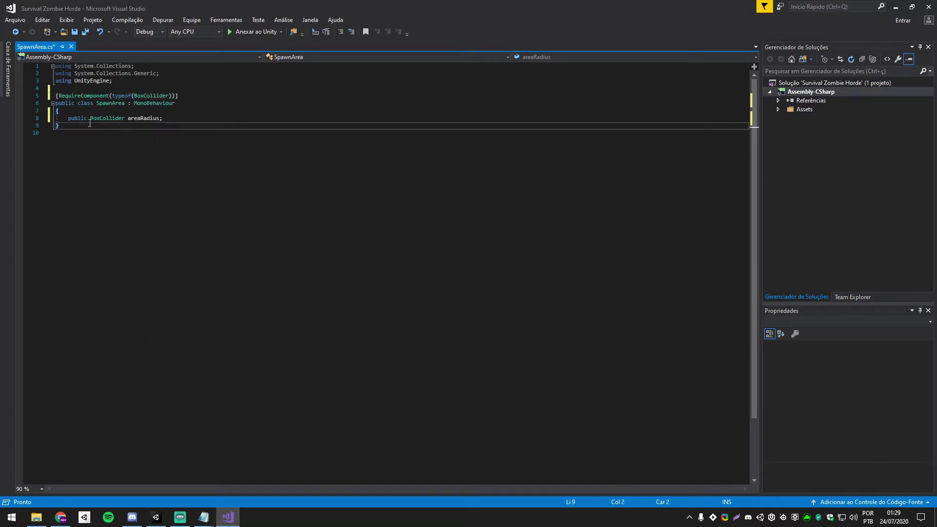
- Add a Start method that sets areaRadius = GetComponent<BoxCollider>()
left_click(189, 120)
key("Return")
key("Return")
type("void Start")
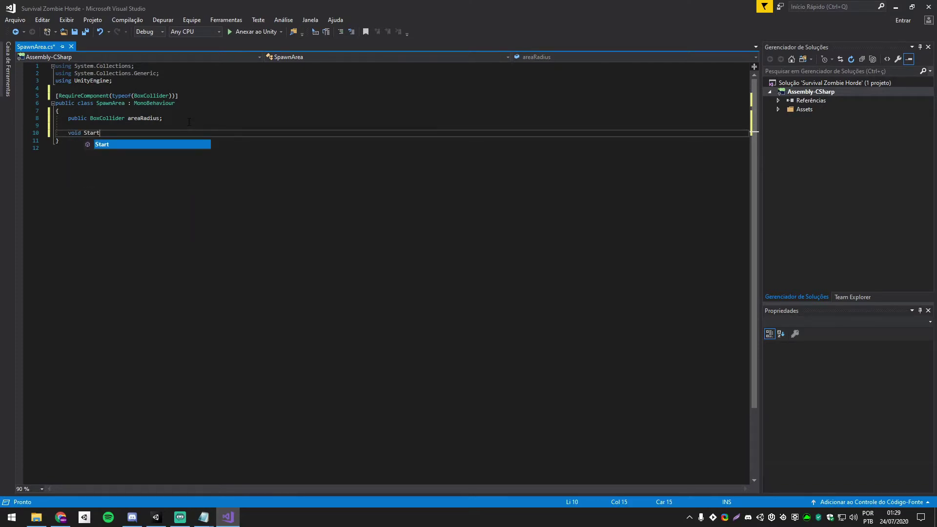
key("Tab")
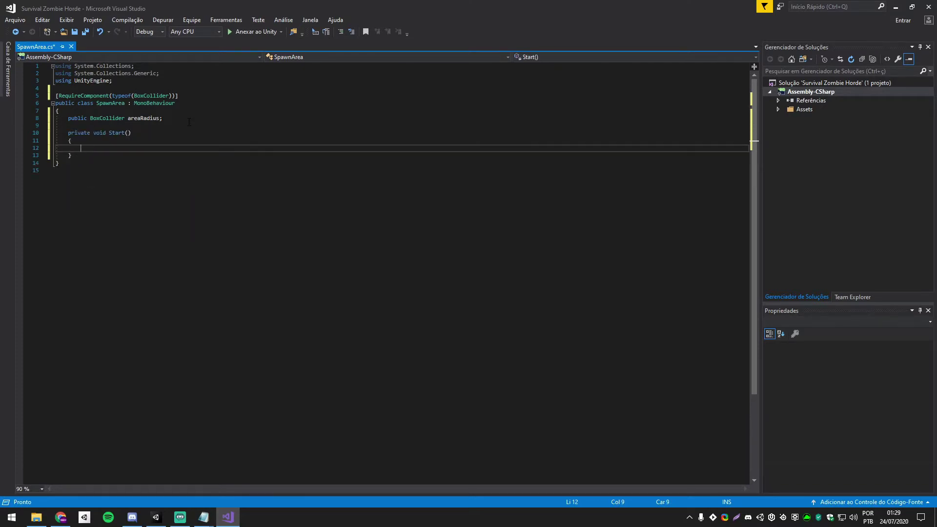
type("area")
key("Tab")
type("Ga")
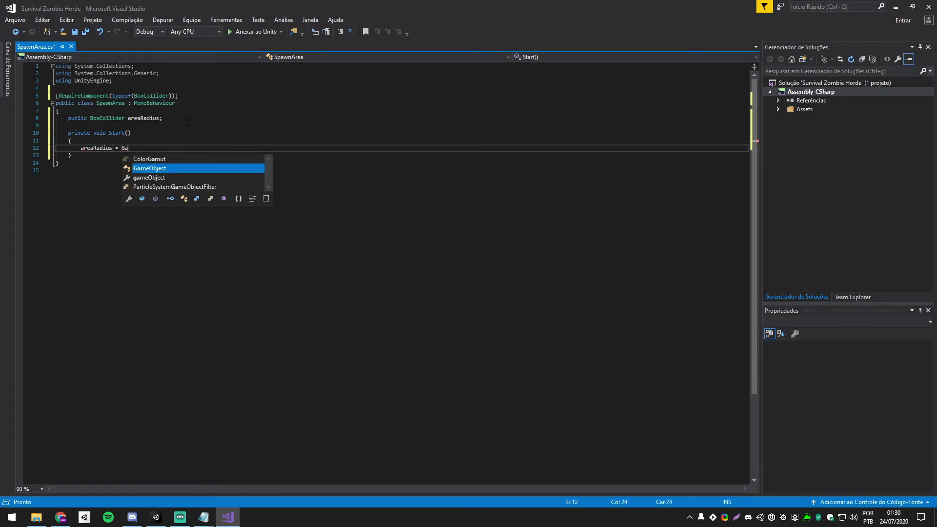
type("me")
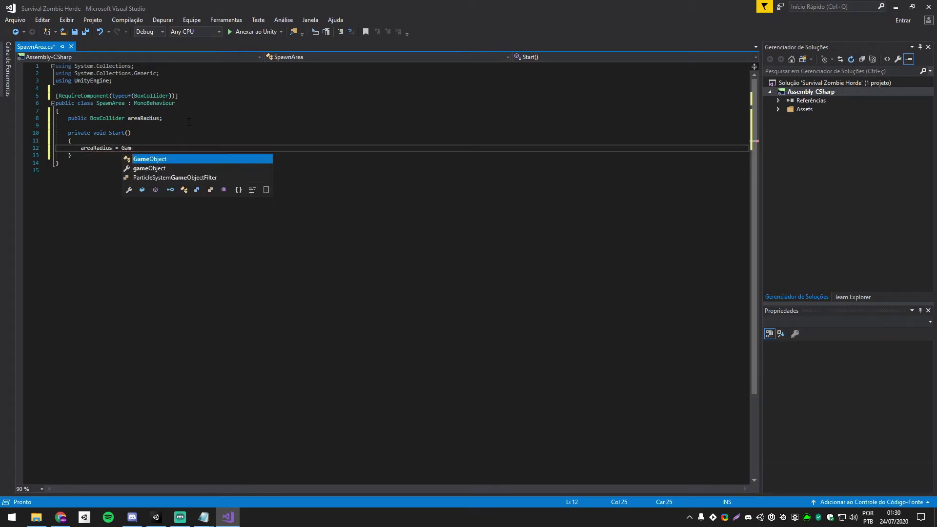
key("BackSpace")
key("BackSpace")
type("etComp")
key("Tab")
type("<")
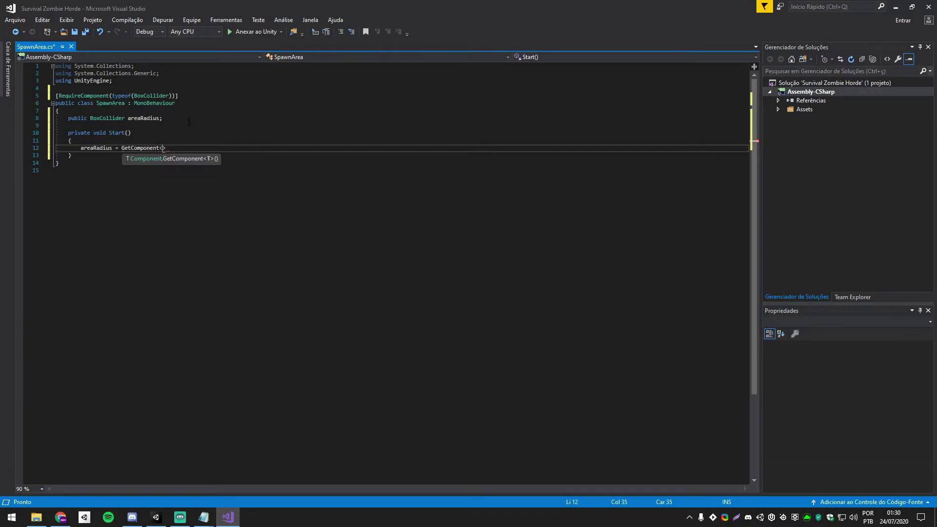
type("Box")
key("Tab")
type(">(")
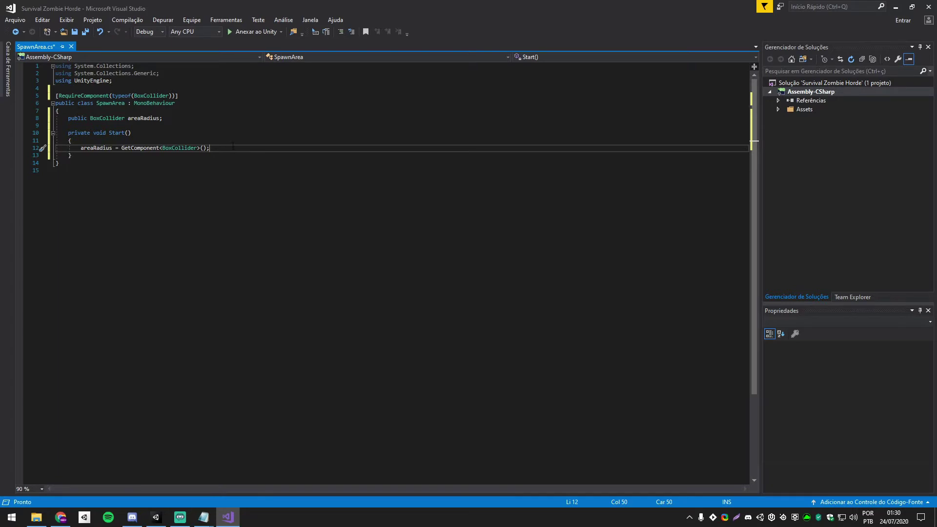
left_click(85, 154)
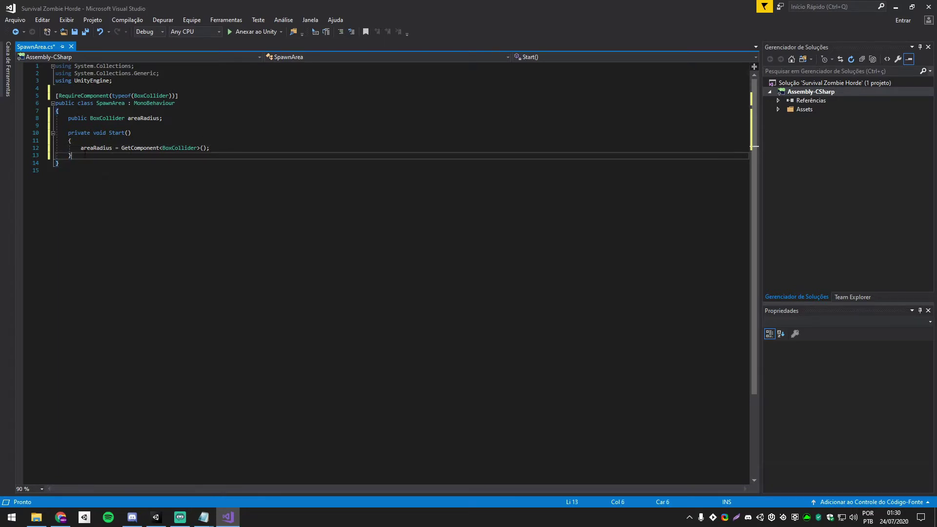
- Add an empty OnDrawGizmosSelected method after Start
key("Return")
key("Return")
type("vo")
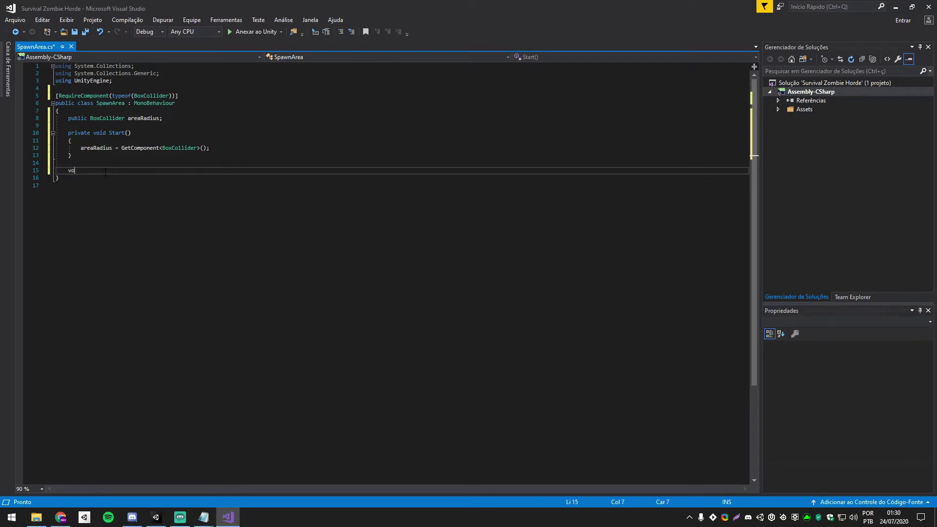
type("id OnD")
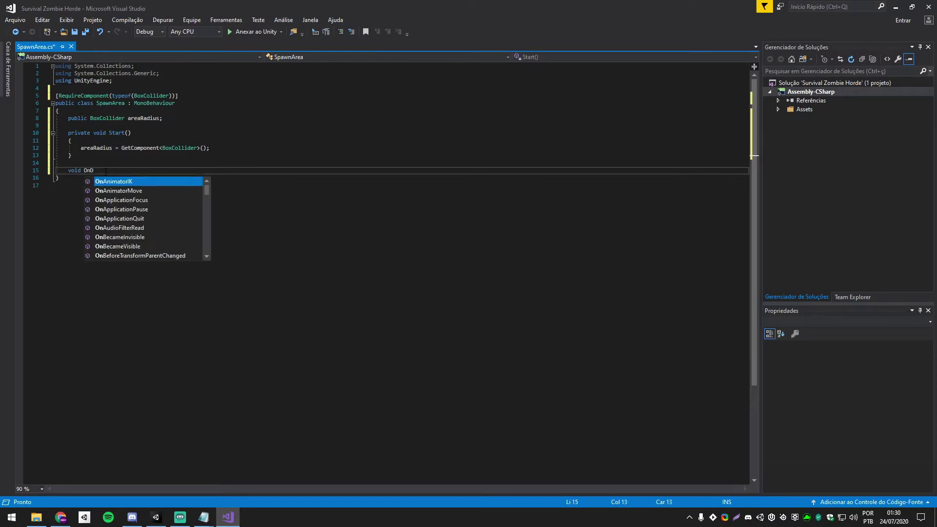
type("raw")
key("Return")
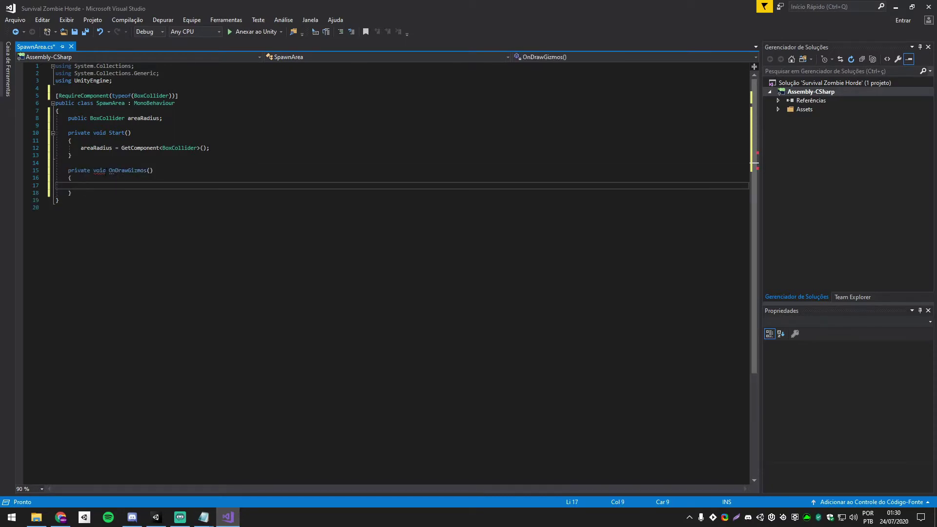
double_click(128, 174)
type("OnDrawGi")
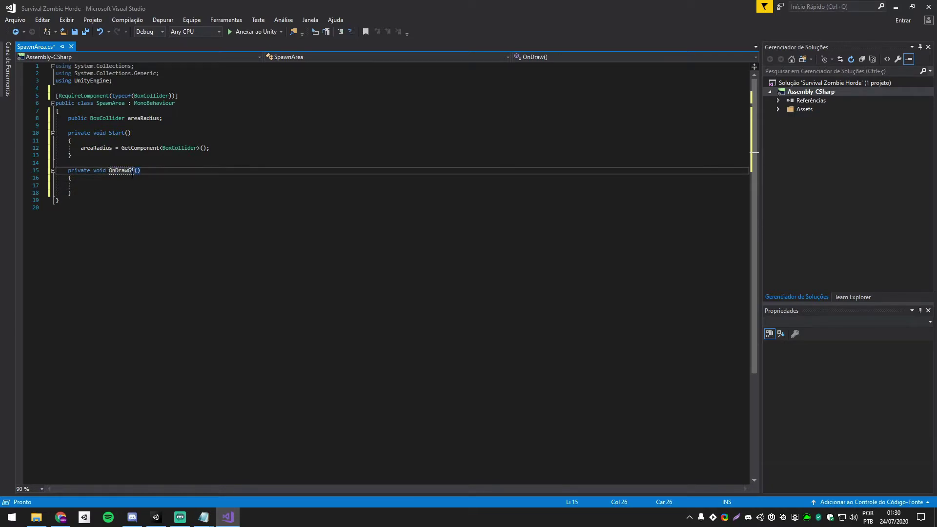
type("zmosSelected")
left_click(147, 186)
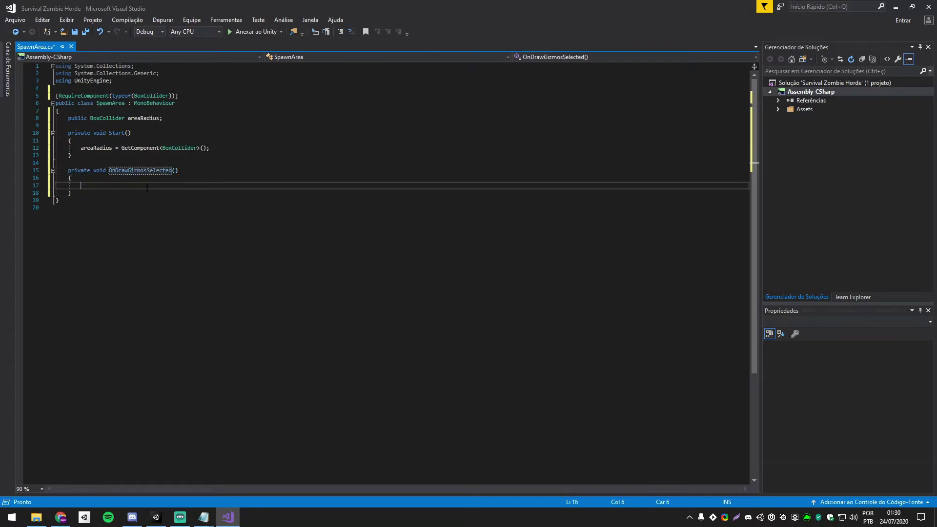
- Set Gizmos.color to blue, call Gizmos.DrawWireCube(transform.position, areaRadius.size), and save the file
type("Gizmos.")
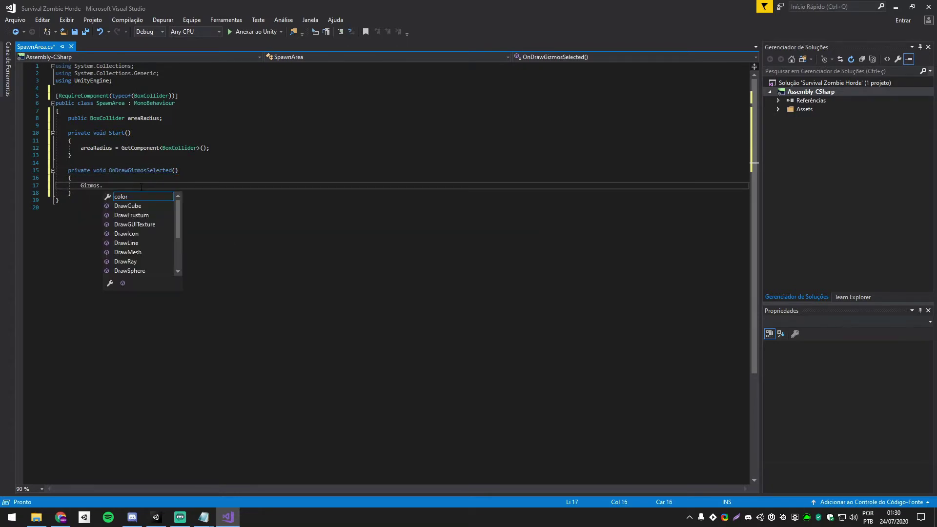
type("do")
key("Up")
key("space")
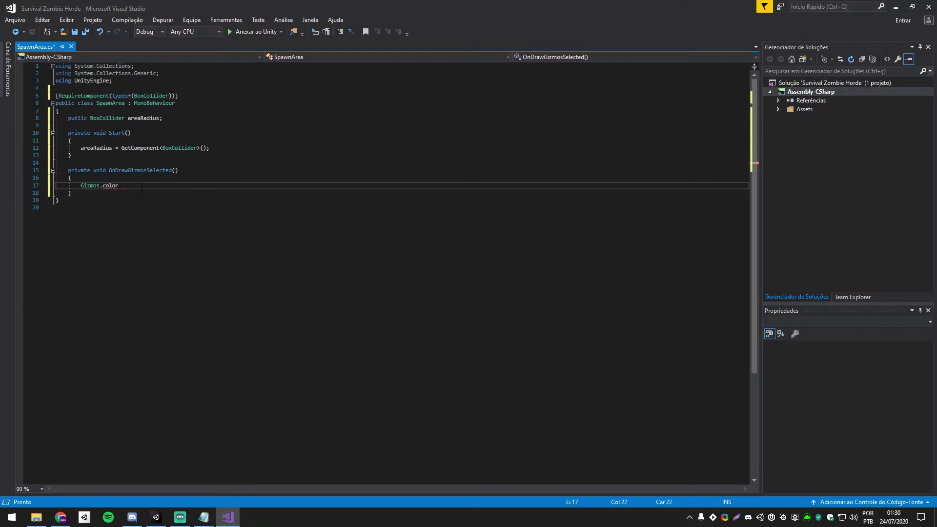
type(" = Color.blue")
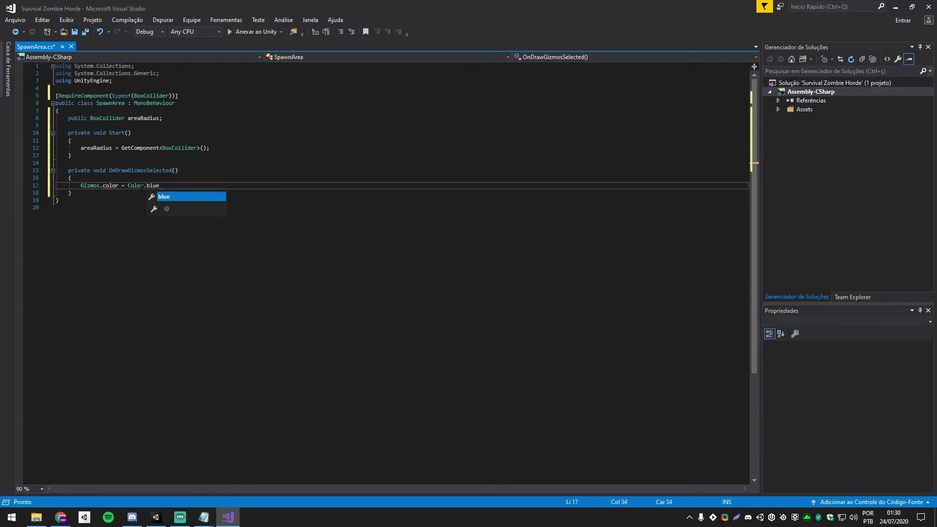
type(";")
key("Return")
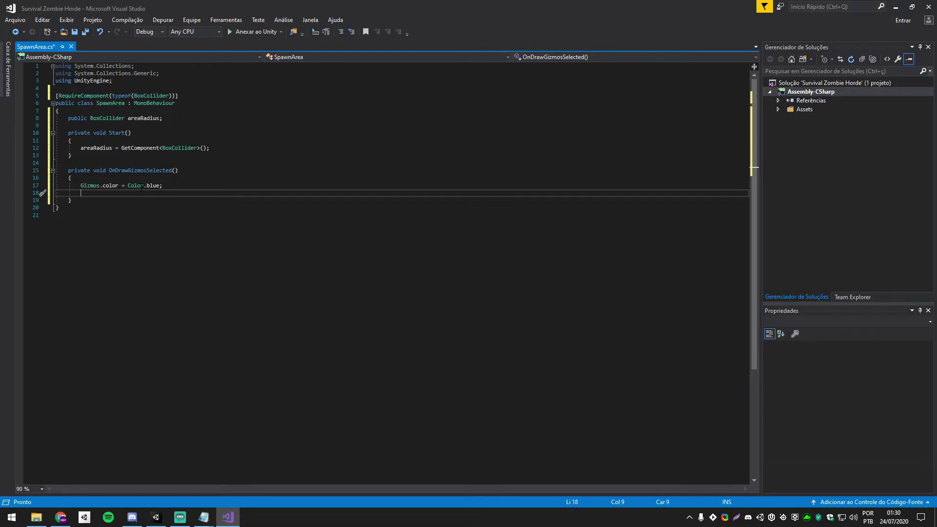
type("Gizmos.Dr")
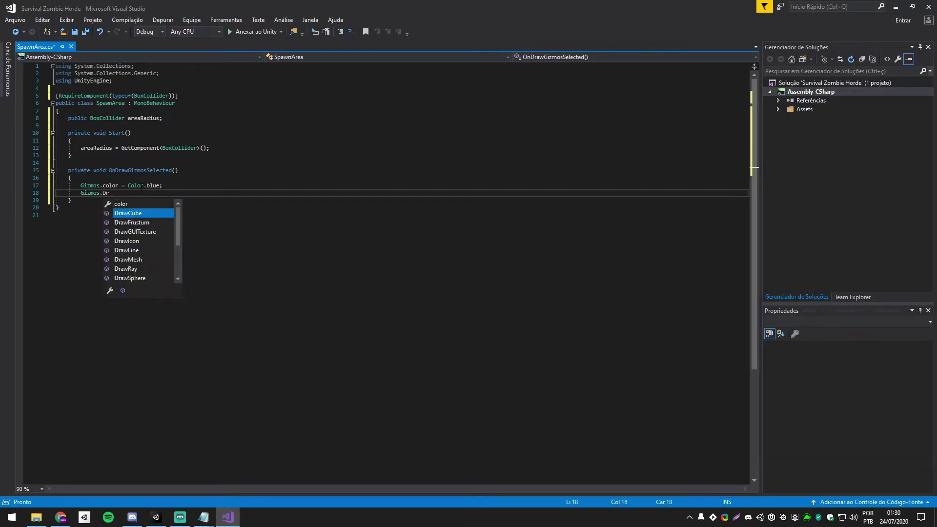
type("aw")
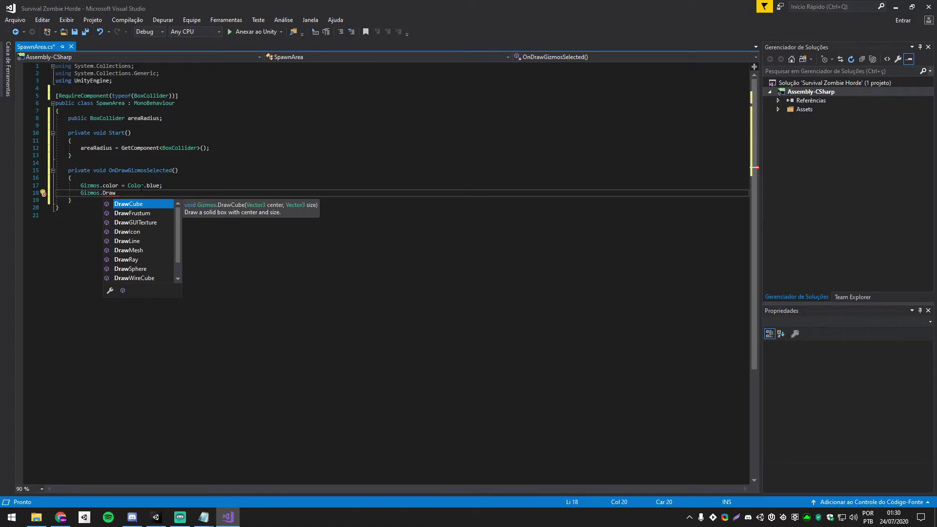
type("Wir")
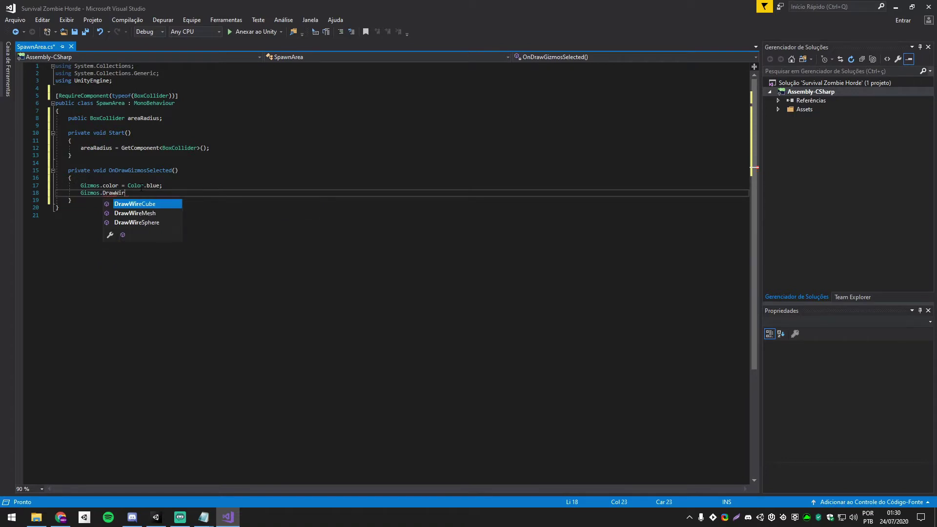
type("eCube(")
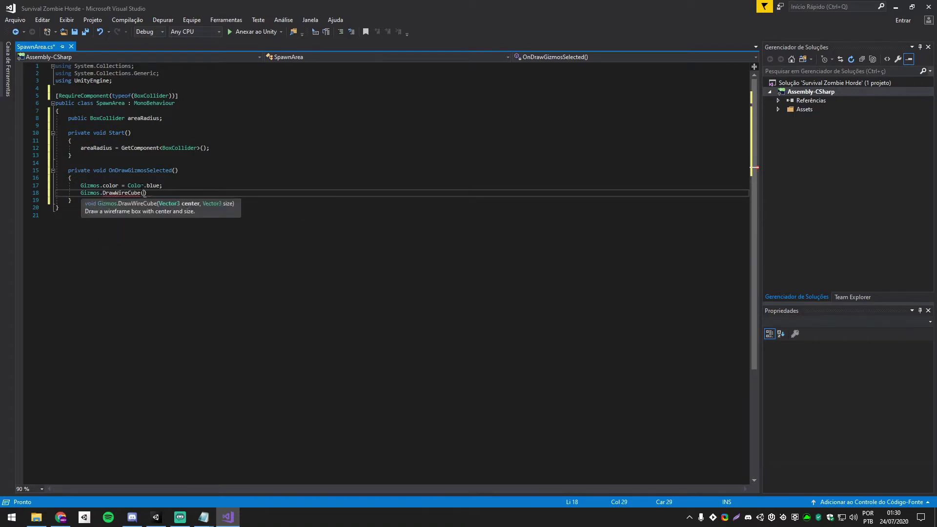
type("transform.po")
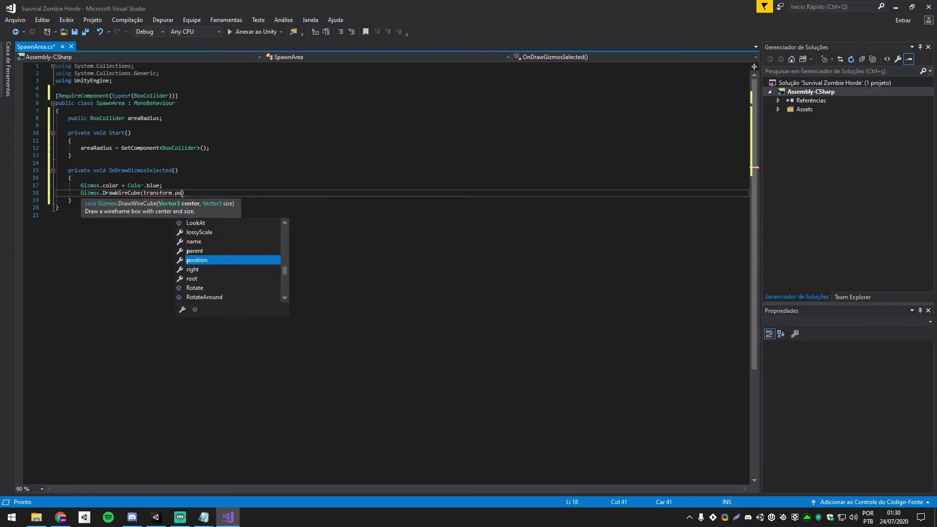
key("Tab")
type(", ")
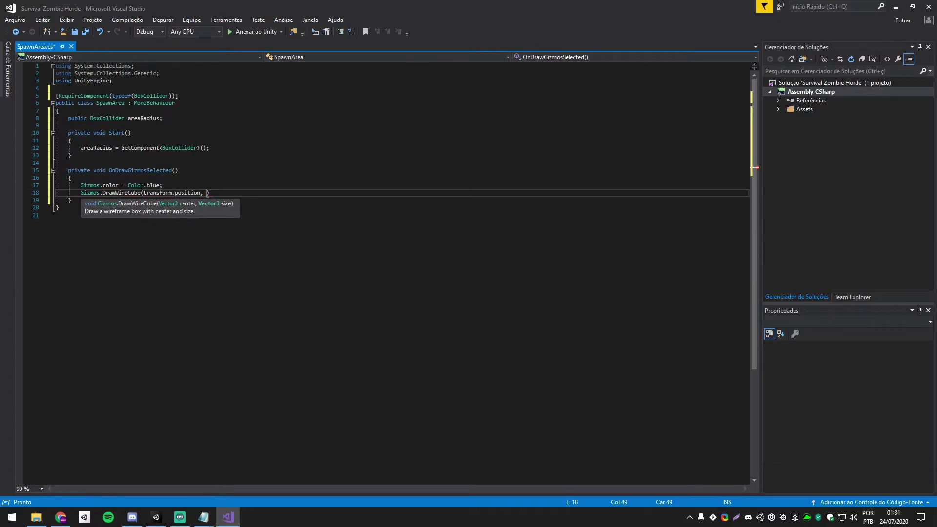
type("areaRadius.s")
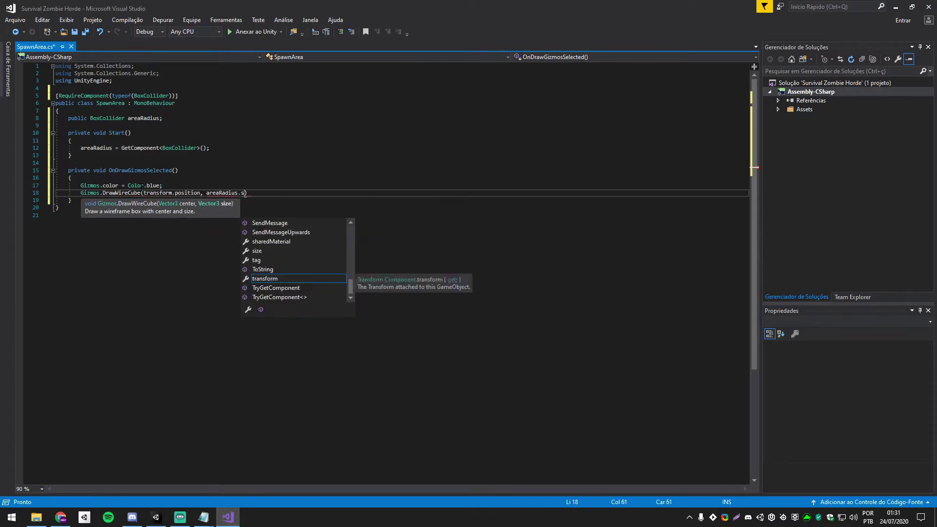
type("i")
key("Tab")
type(");")
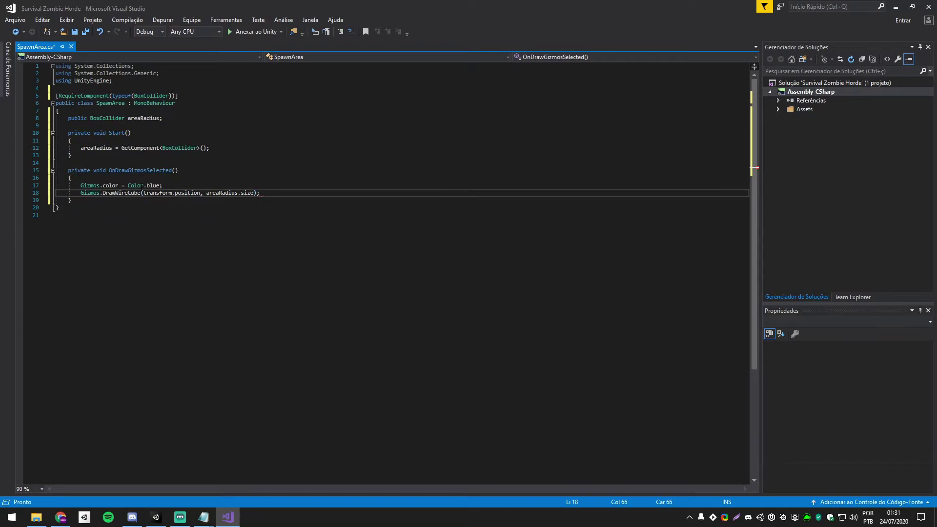
left_click(138, 198)
key("ctrl+s")
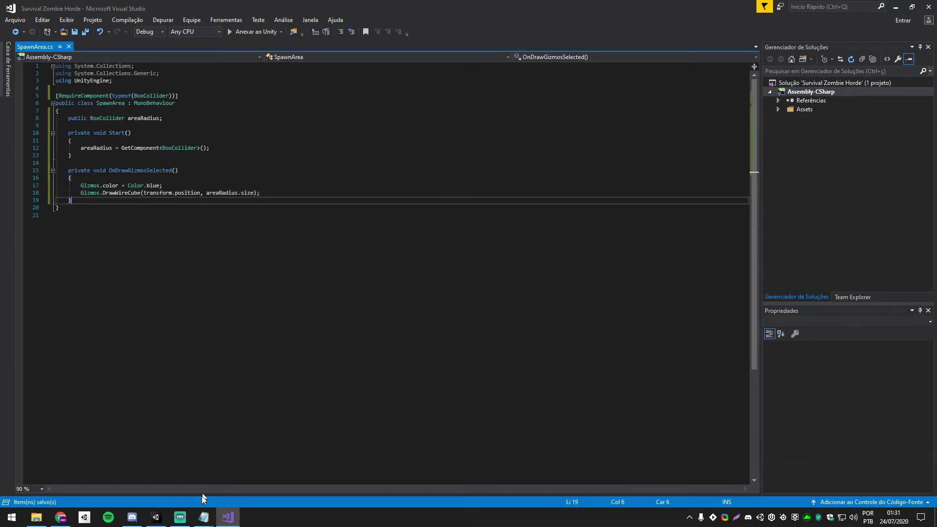
- Create an empty GameObject named HordeSpawn1 in the Hierarchy
left_click(156, 517)
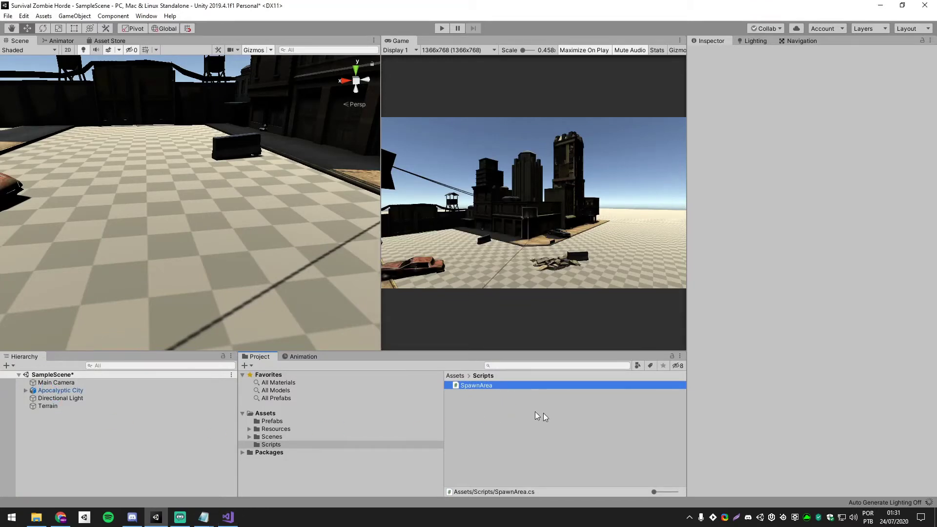
left_click(52, 427)
right_click(53, 426)
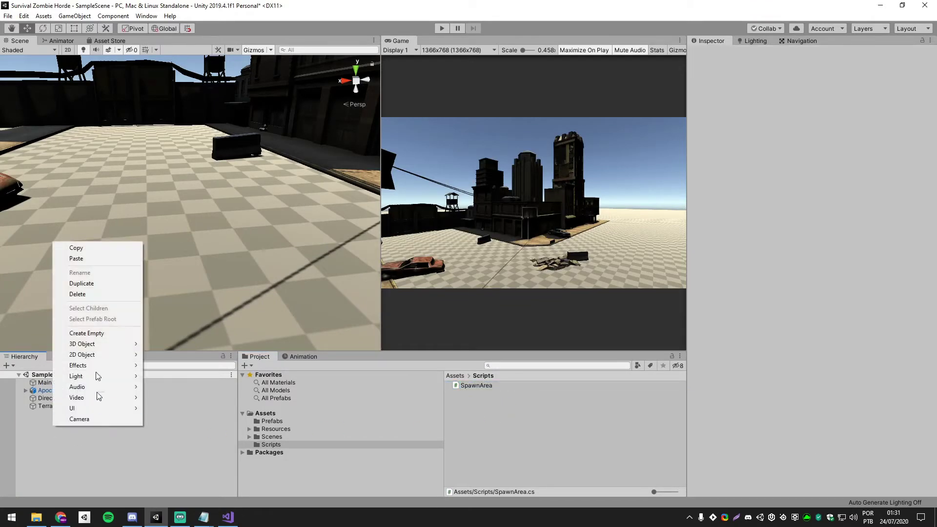
left_click(100, 334)
left_click(60, 414)
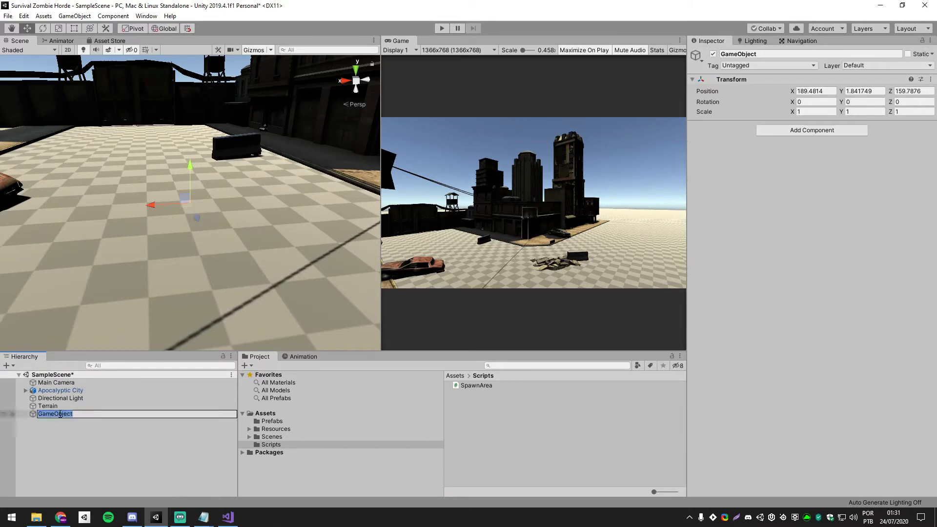
type("HordeSpawn1")
key("Return")
- Attach SpawnArea to HordeSpawn1, assign its Box Collider as Area Radius, and clear console errors
left_click_drag(477, 385, 742, 363)
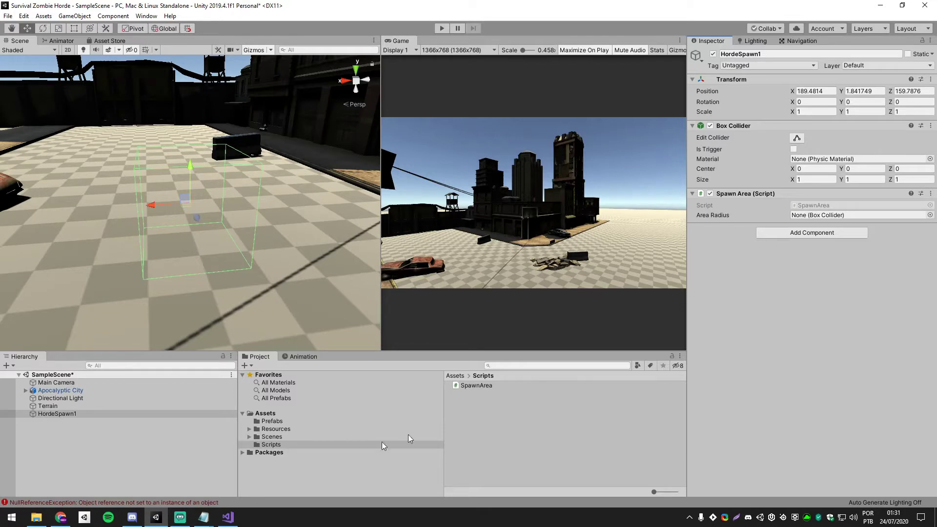
mouse_move(731, 126)
left_mouse_down()
mouse_move(810, 184)
mouse_move(815, 216)
left_mouse_up()
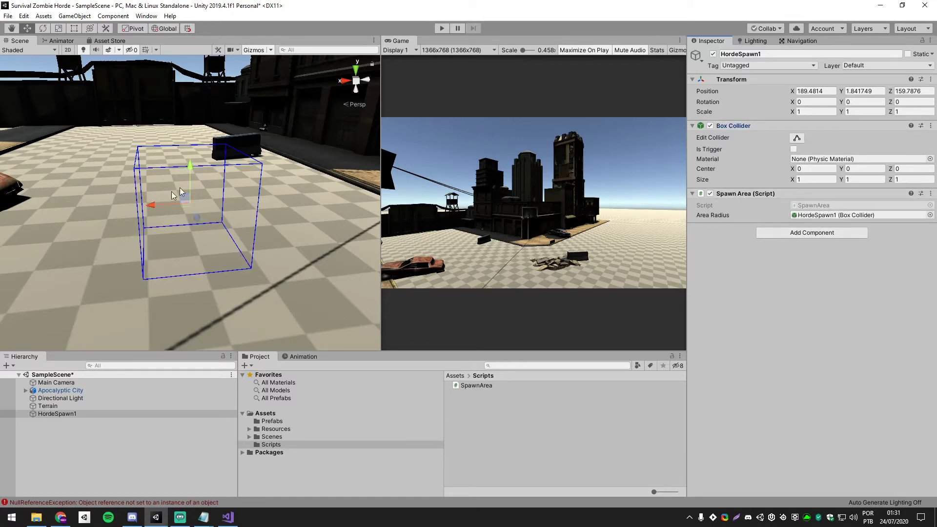
left_click(70, 503)
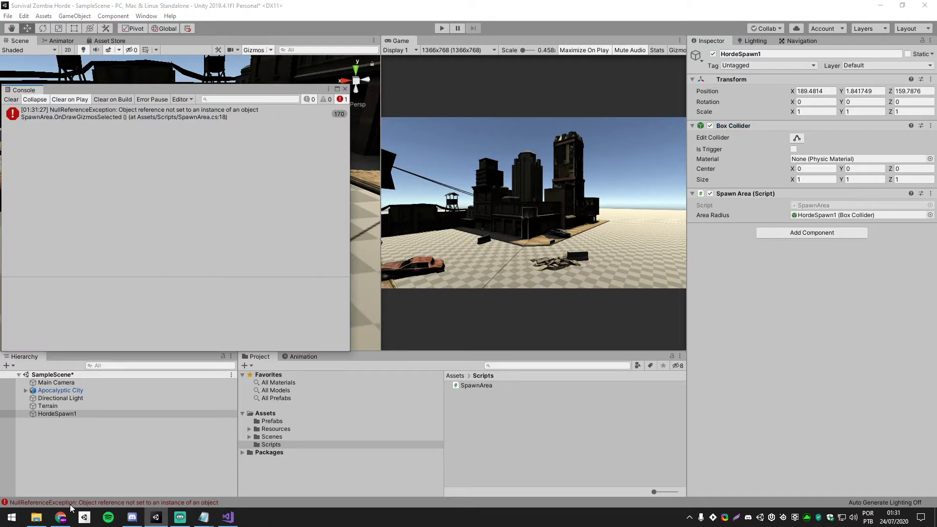
left_click(11, 99)
left_click(345, 88)
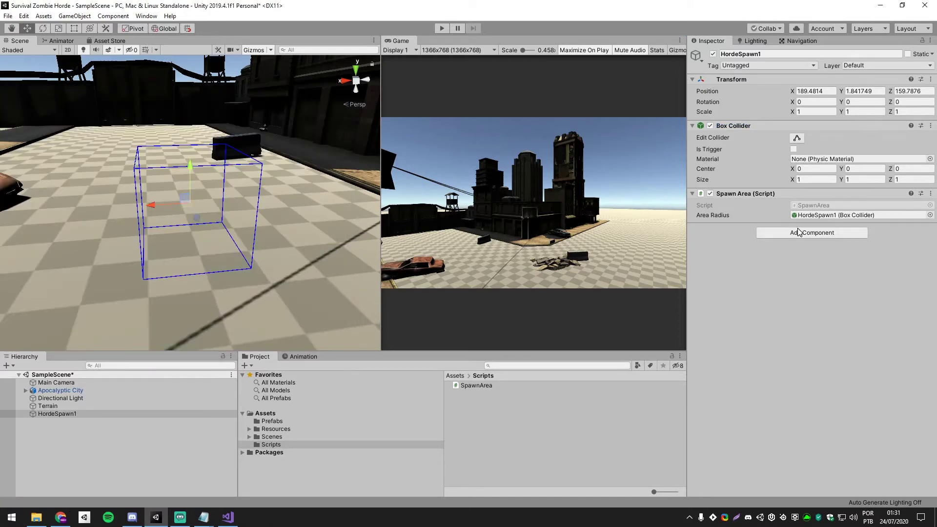
- Set HordeSpawn1's Box Collider Size X to 20 and Z to 30, checking it in the Scene view
left_click_drag(76, 155, 273, 253, "alt")
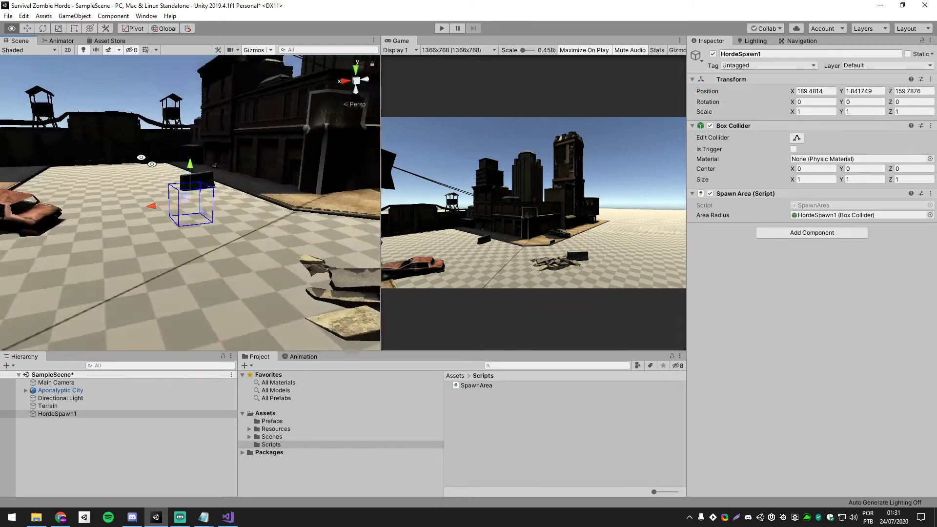
left_click_drag(273, 254, 234, 161, "alt")
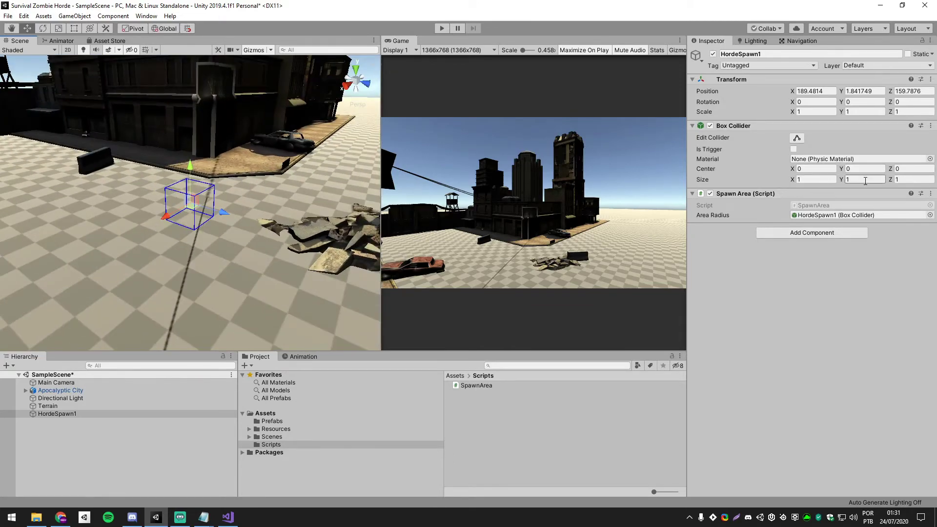
left_click(805, 180)
type("3")
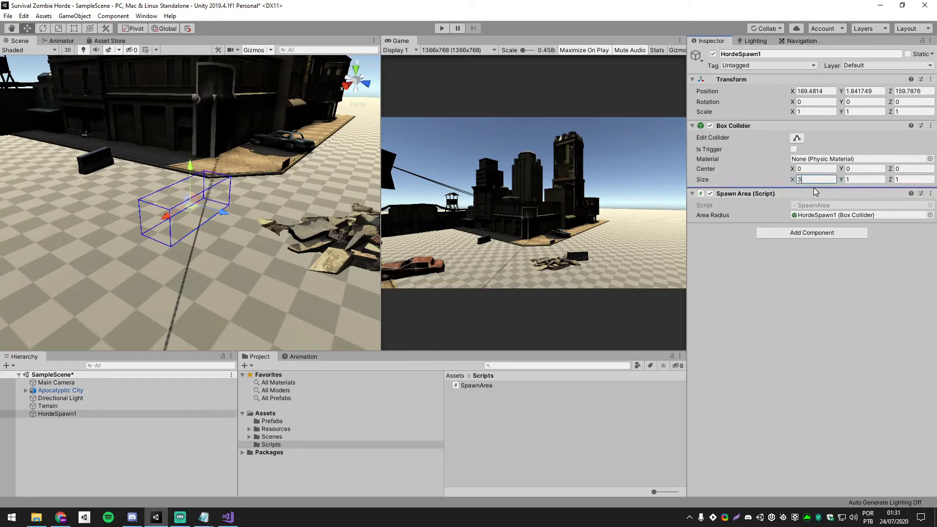
key("BackSpace")
type("20")
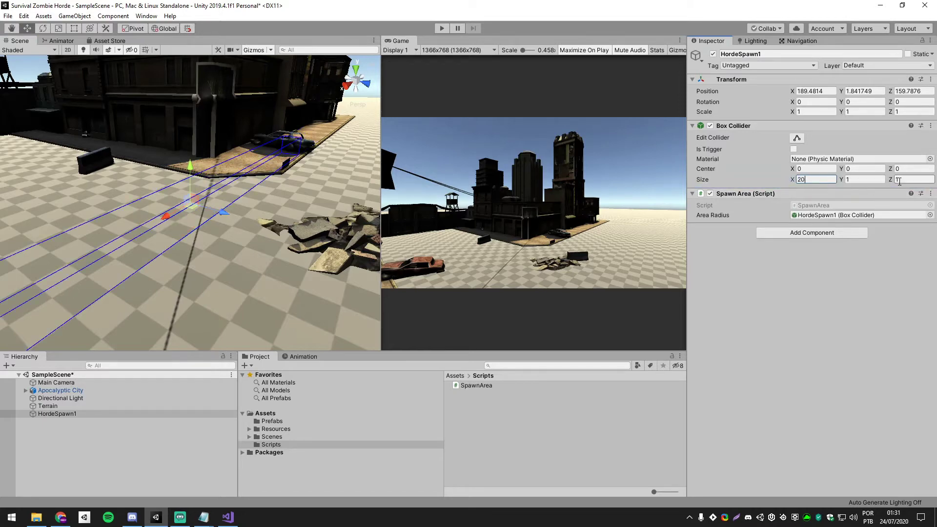
left_click(899, 181)
type("30")
mouse_move(171, 161)
left_mouse_down("alt")
mouse_move(98, 158)
mouse_move(210, 217)
mouse_move(180, 203)
mouse_move(163, 228)
mouse_move(167, 263)
mouse_move(166, 234)
left_mouse_up("alt")
- Duplicate HordeSpawn1 and rename the copy HordeSpawn2
left_click(67, 413)
key("ctrl+d")
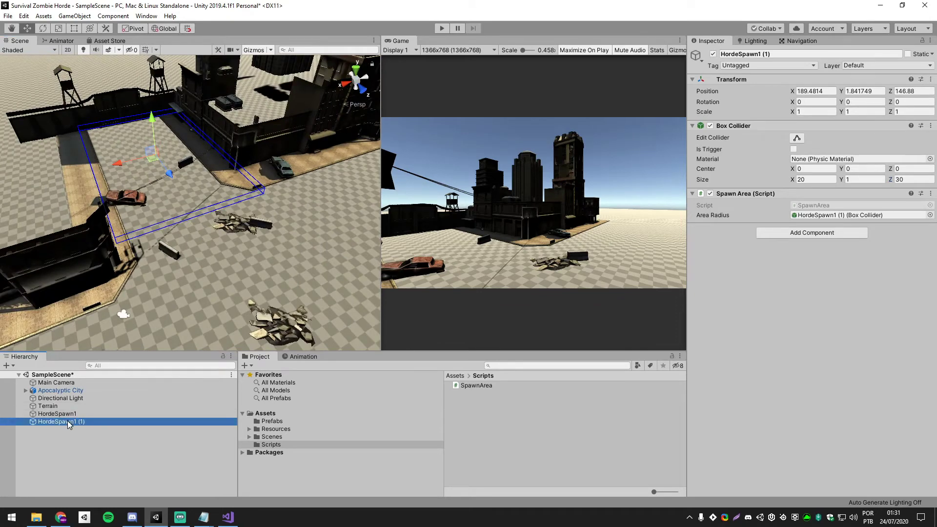
left_click(74, 423)
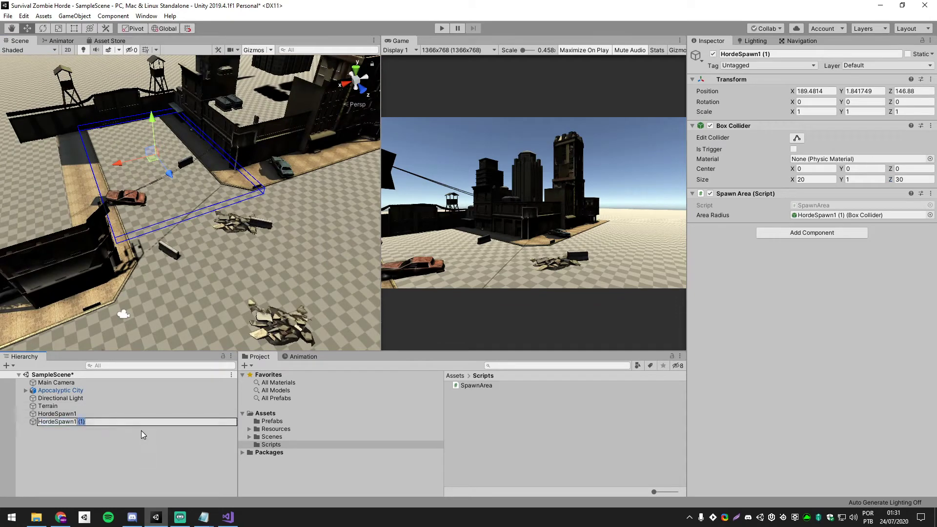
key("BackSpace")
key("BackSpace")
type("2")
key("Return")
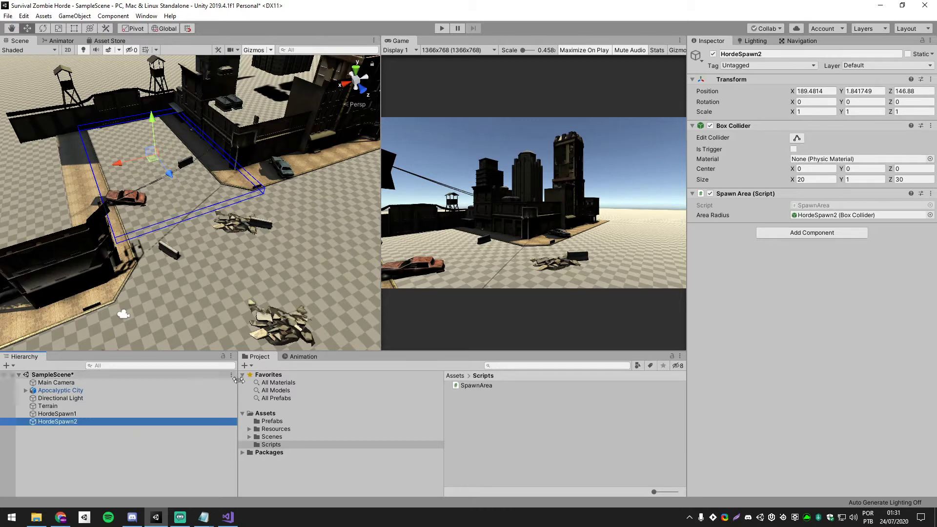
- Move HordeSpawn2 onto a different open patch of ground
mouse_move(171, 178)
left_mouse_down()
mouse_move(241, 258)
mouse_move(353, 262)
left_mouse_up()
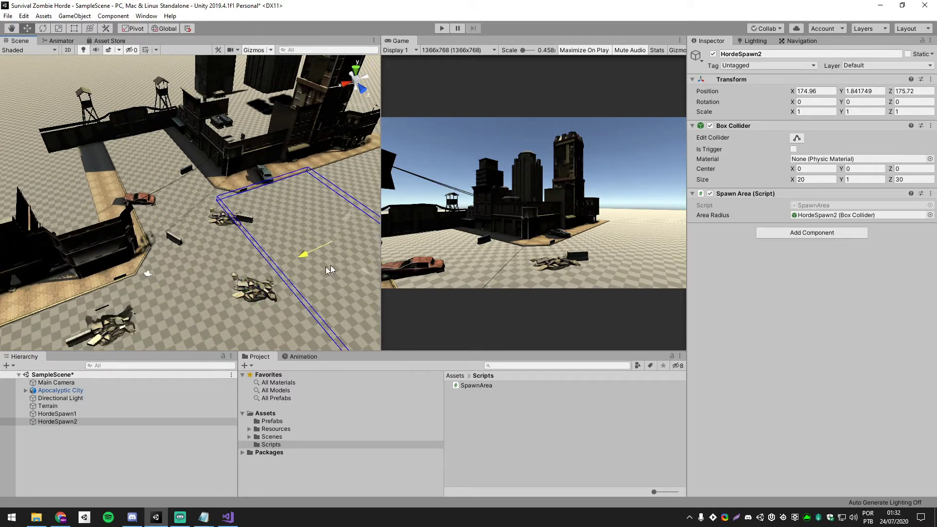
left_click_drag(262, 243, 331, 239, "alt")
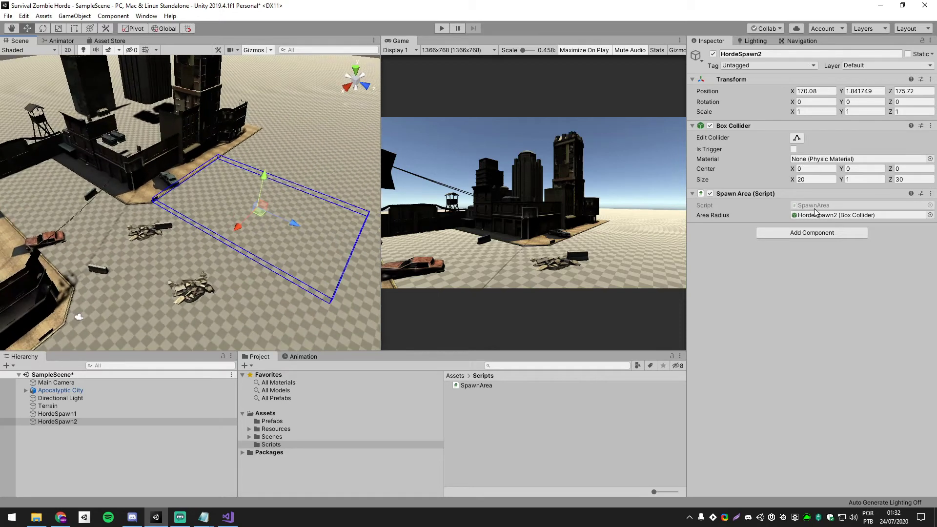
left_click(815, 180)
type("30")
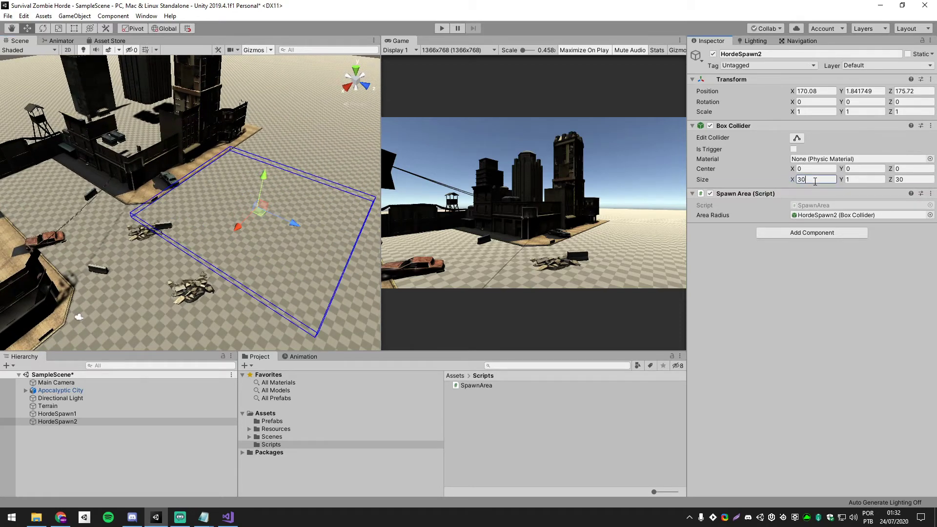
left_click(279, 221)
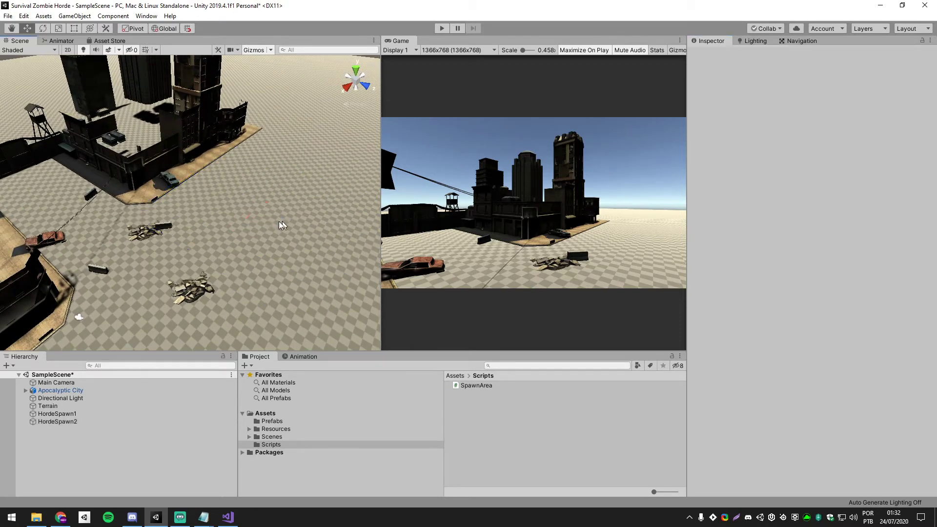
key("ctrl+z")
left_click_drag(238, 224, 264, 227)
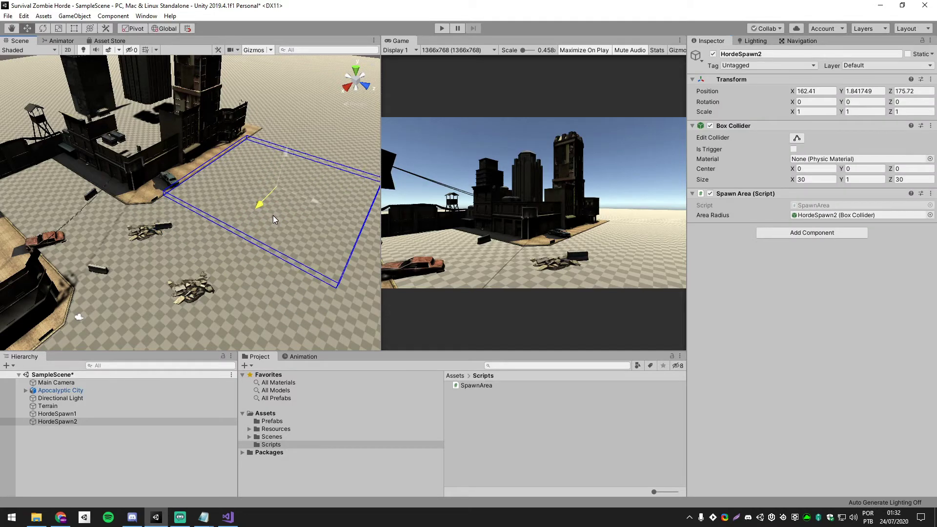
- Set HordeSpawn2's Box Collider size to X 40, Z 25, settling it near X 160.59, Z 172.8
double_click(809, 179)
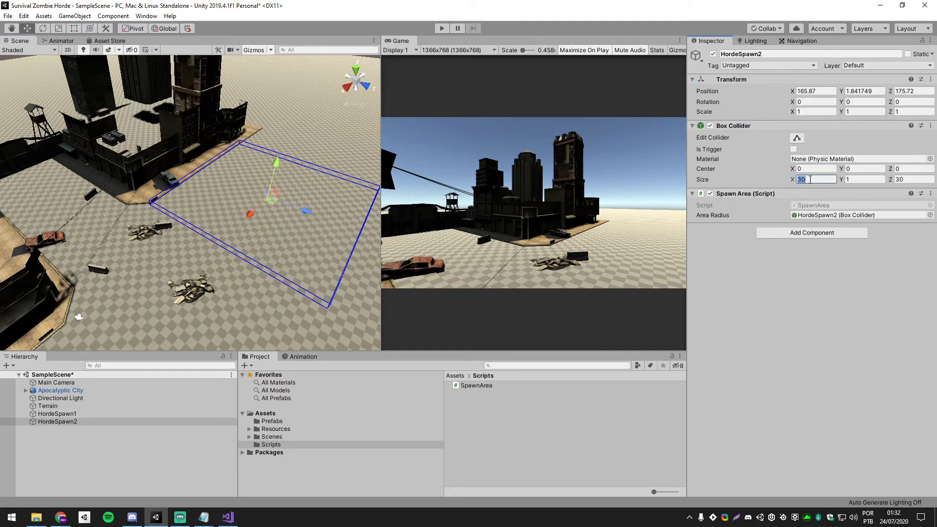
type("50")
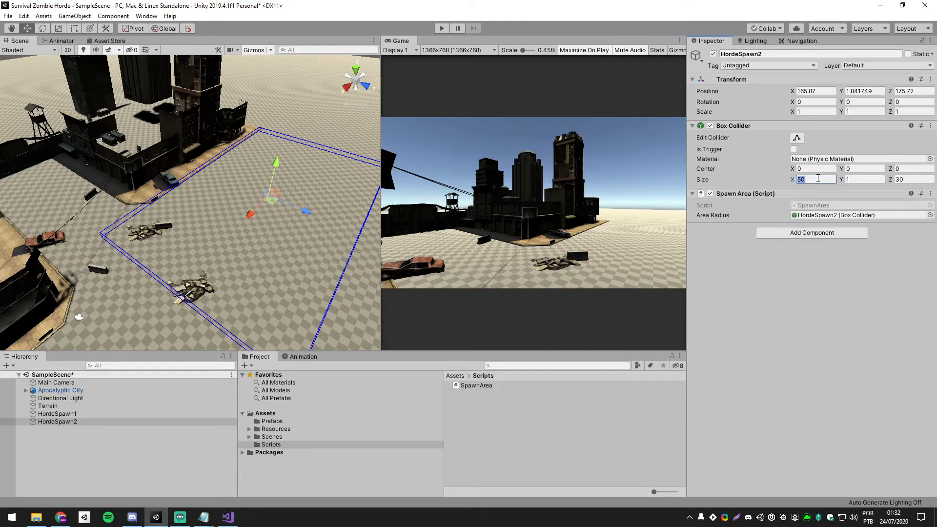
type("40")
key("Return")
left_click_drag(260, 219, 279, 213)
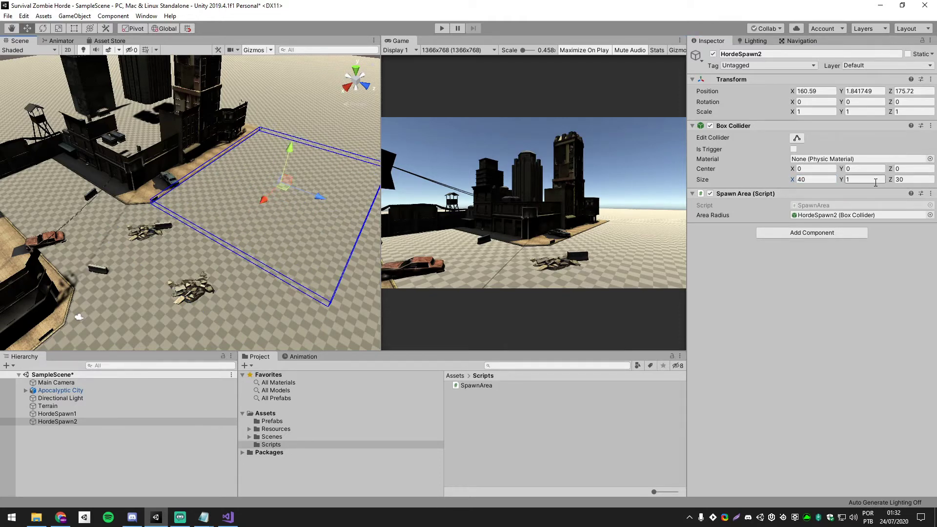
left_click(905, 180)
type("25")
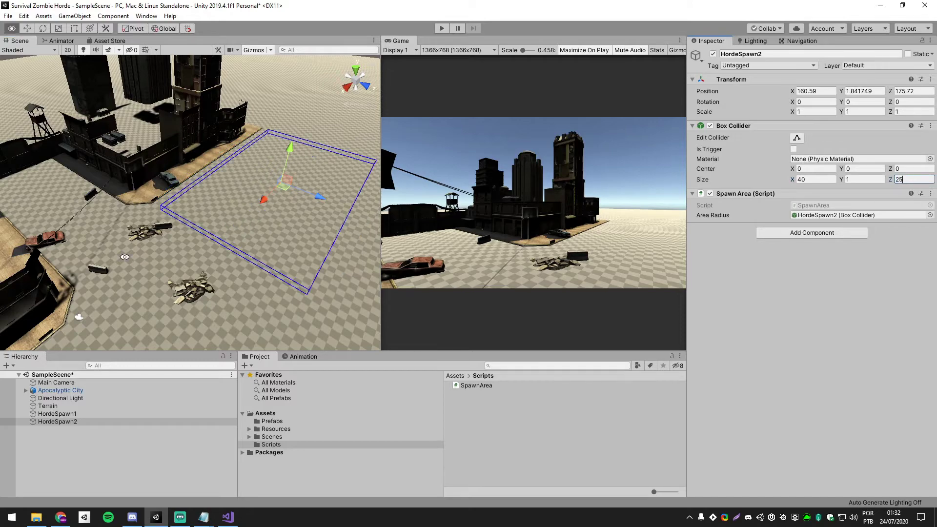
mouse_move(288, 264)
left_mouse_down("alt")
mouse_move(264, 178)
mouse_move(146, 179)
mouse_move(263, 190)
left_mouse_up("alt")
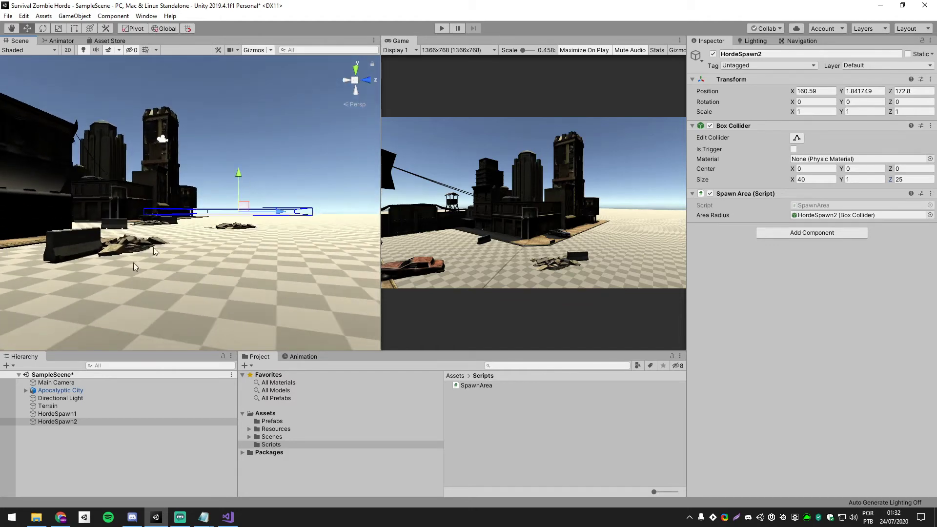
- Lower HordeSpawn1 and HordeSpawn2 together to Position Y 0.6, then clear the selection
left_click(58, 413)
left_click(58, 420)
left_click(57, 413, "ctrl")
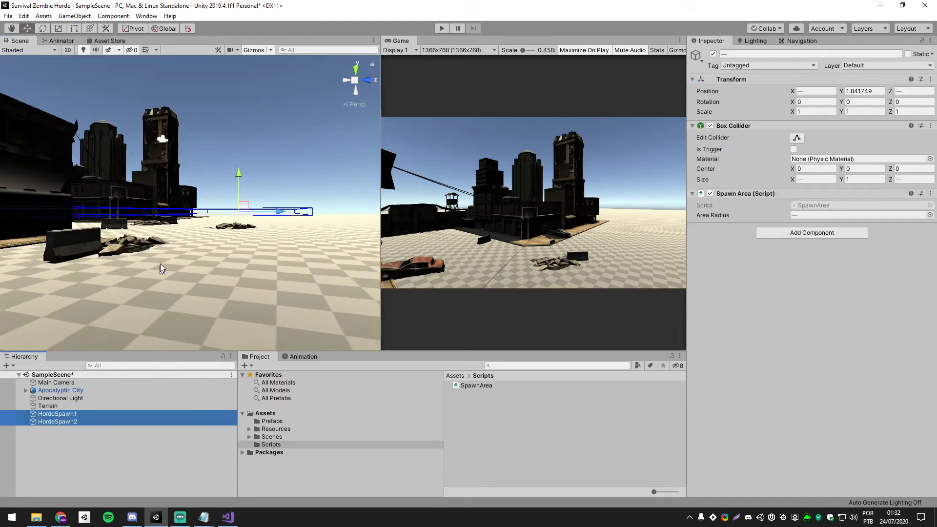
left_click_drag(163, 268, 252, 259, "alt")
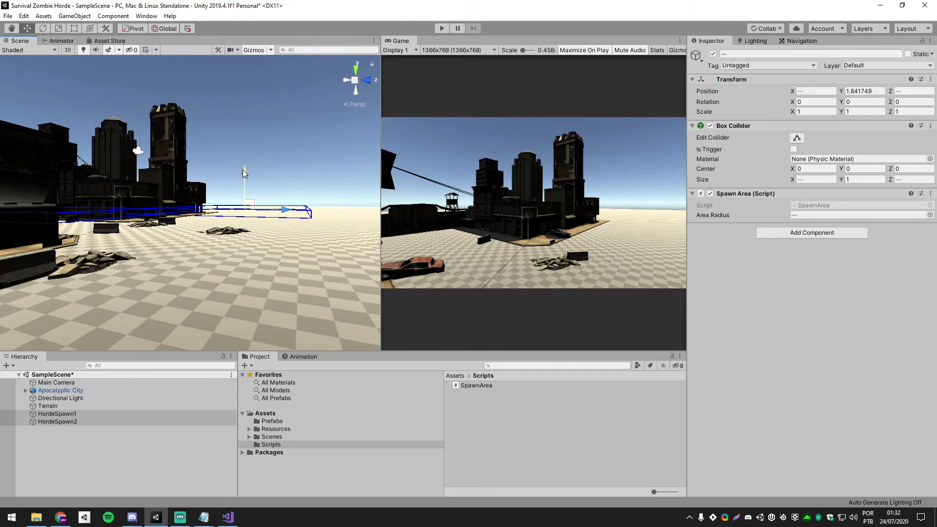
left_click_drag(243, 172, 248, 175)
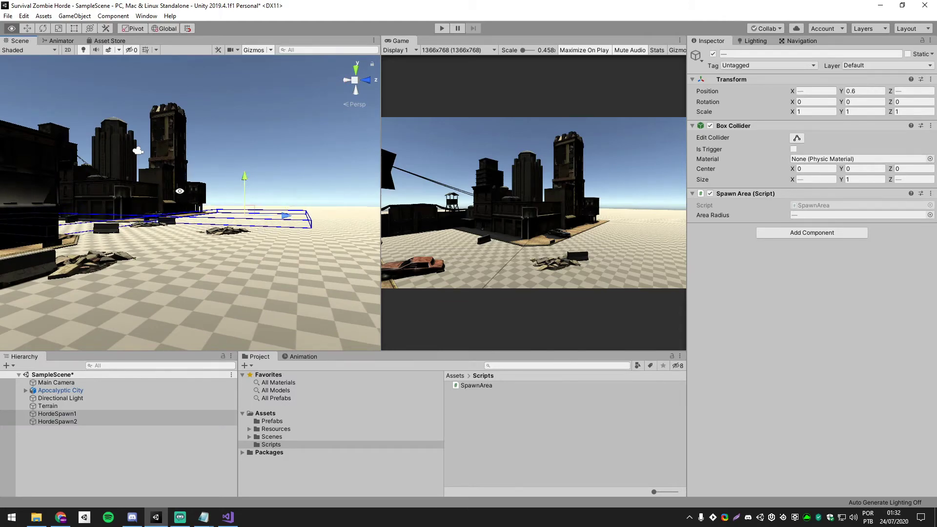
left_click_drag(180, 191, 130, 256, "alt")
left_click(72, 441)
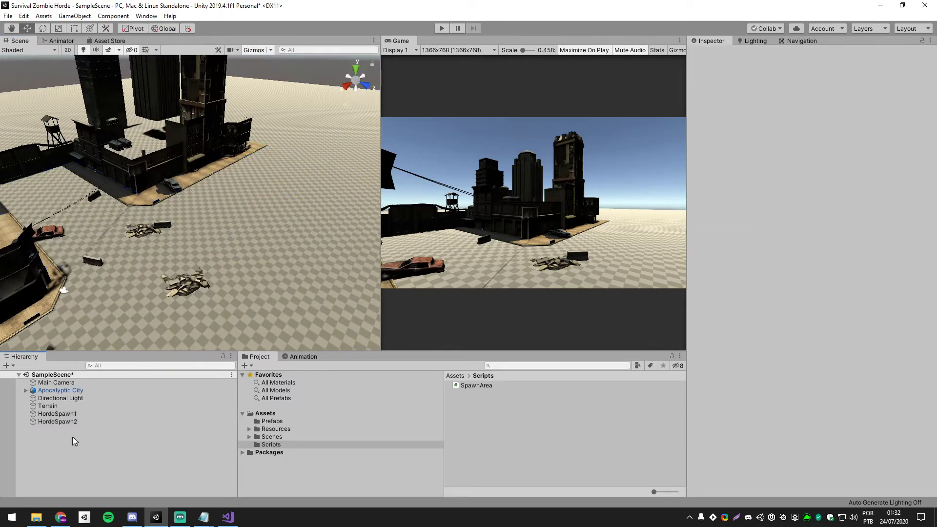
left_click(62, 422)
left_click(57, 413, "ctrl")
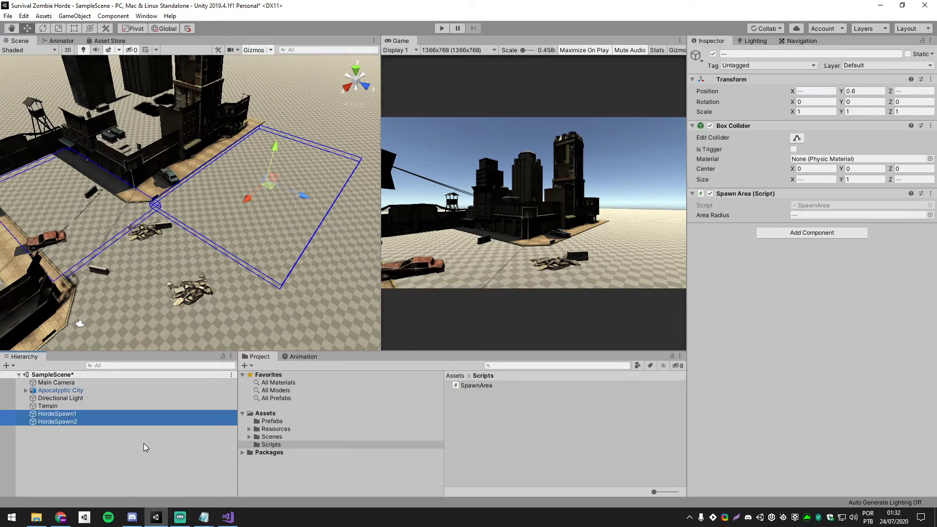
left_click(104, 448)
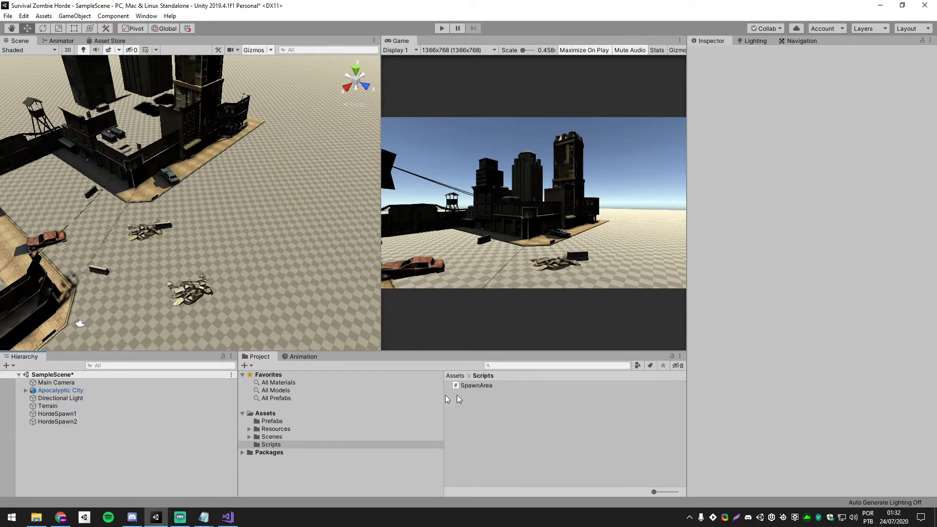
- Create a C# script named GameController in the Scripts folder
right_click(487, 406)
mouse_move(566, 157)
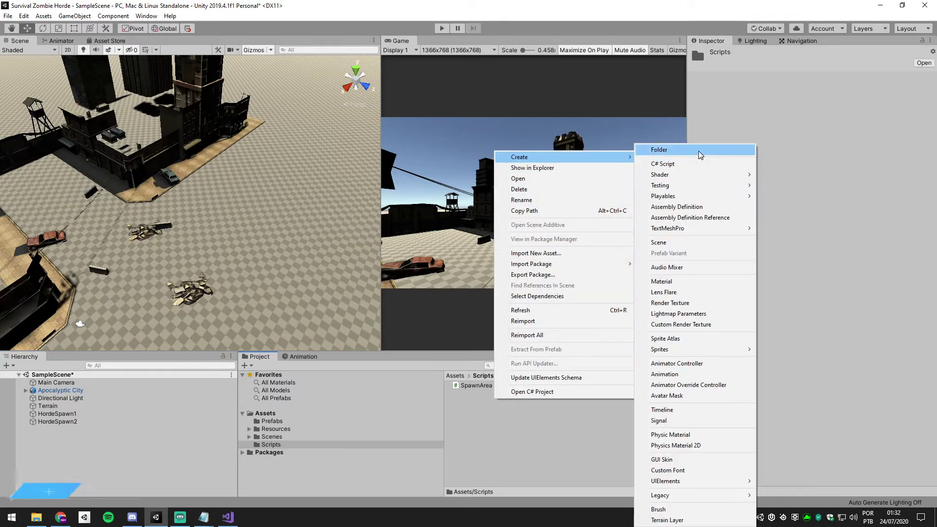
left_click(681, 161)
type("GameController")
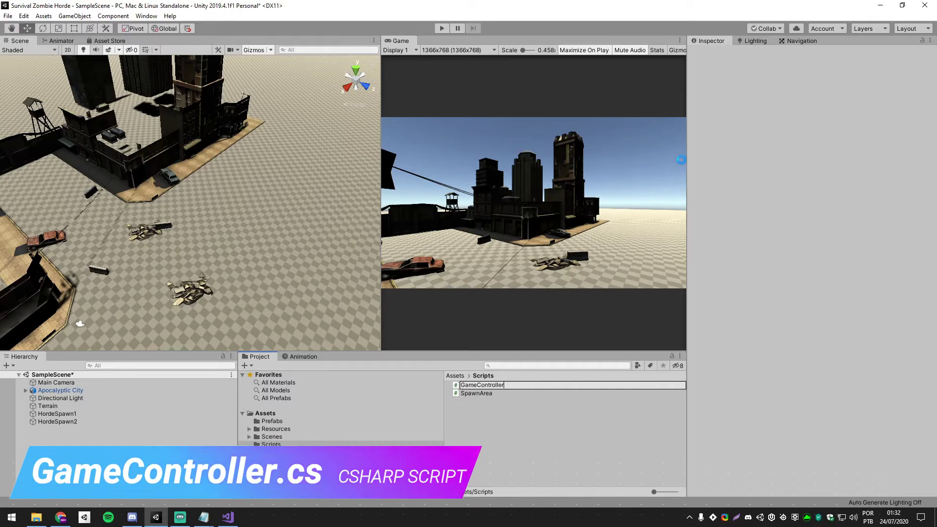
key("Return")
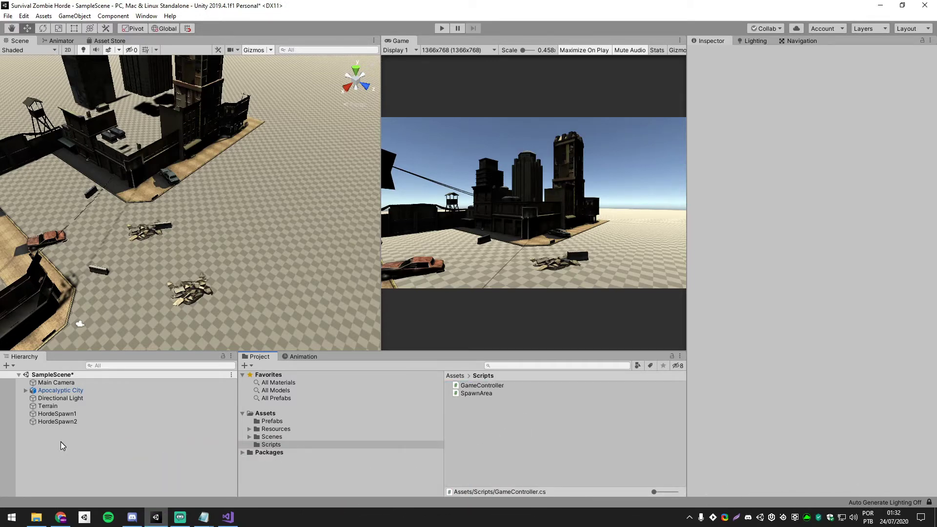
- Add an empty object named GameController with the GameController script attached, and open the script in the code editor
right_click(60, 441)
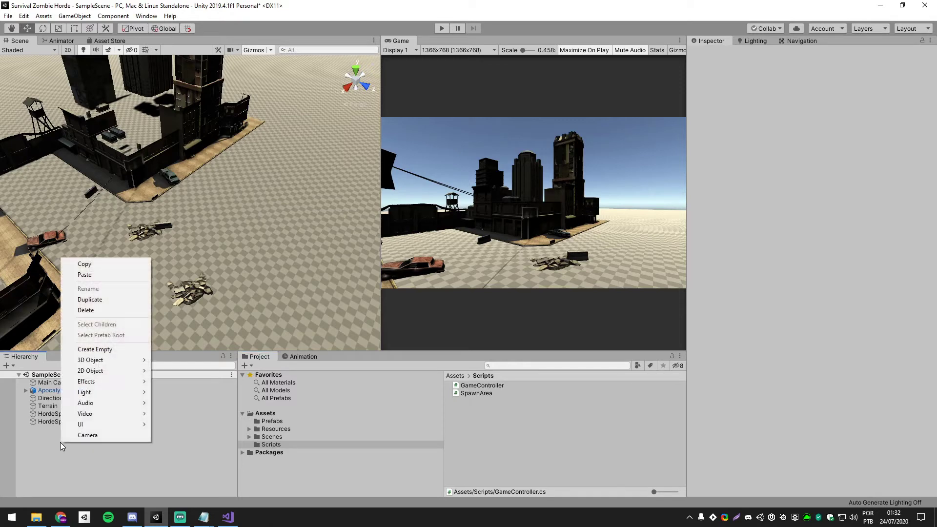
left_click(103, 350)
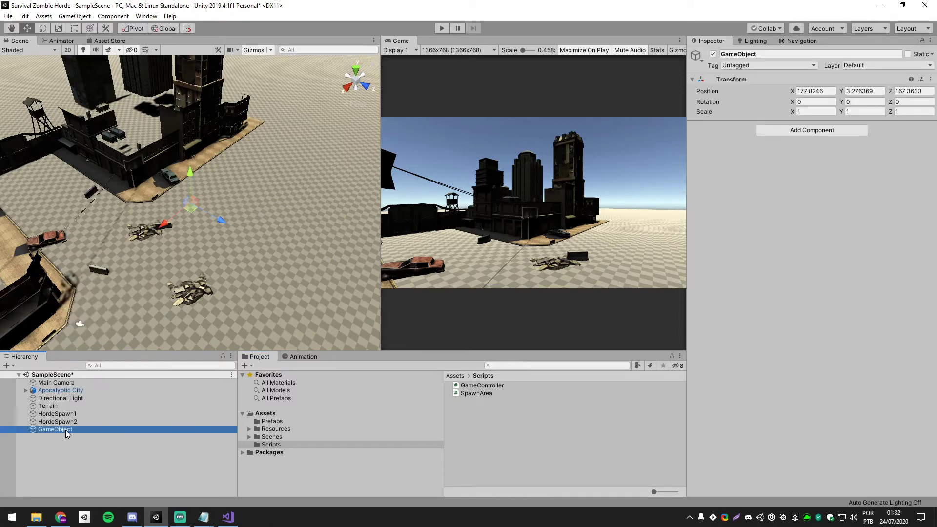
left_click(66, 431)
type("GameC")
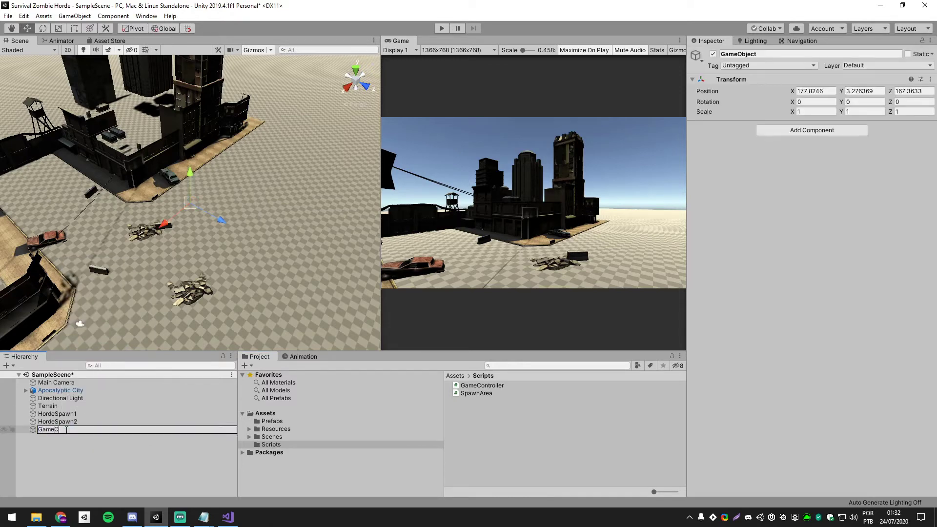
type("ontrolle")
key("Return")
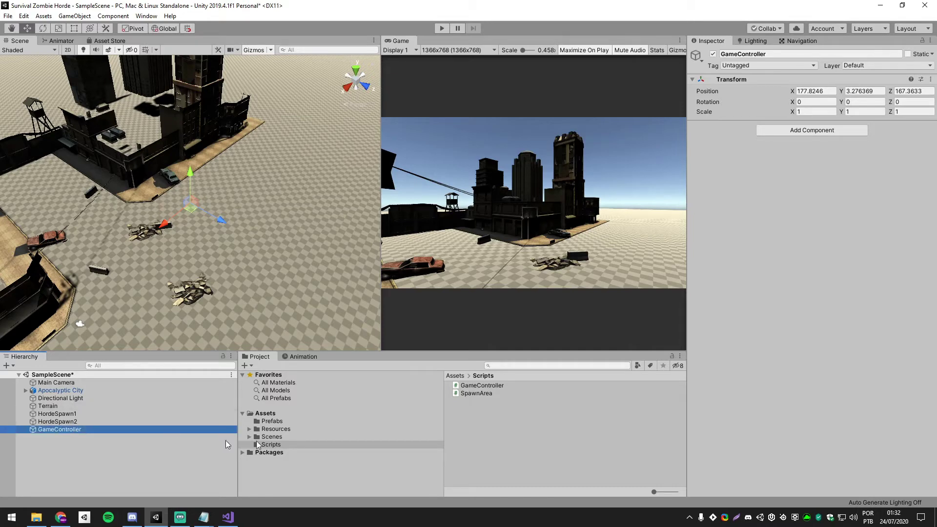
left_click_drag(481, 385, 765, 376)
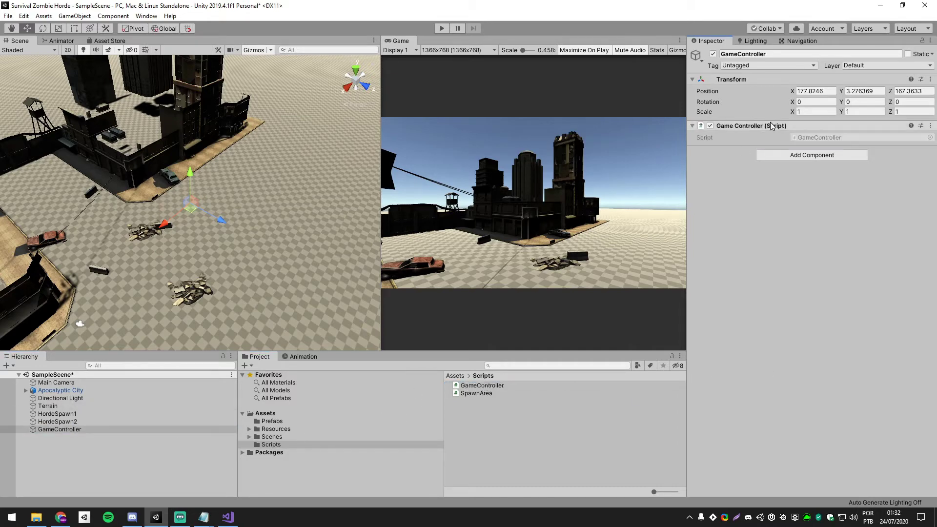
double_click(482, 385)
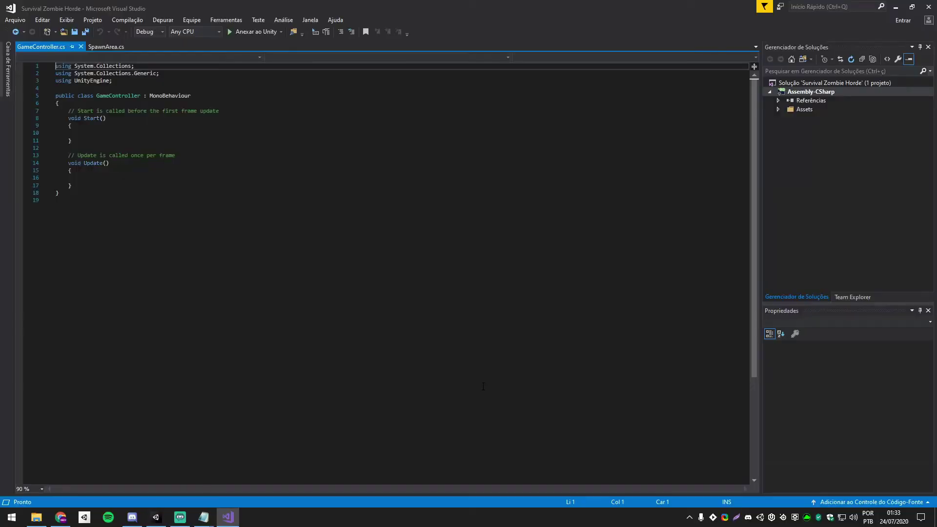
- Delete the default Start and Update methods from GameController.cs
left_click(110, 193)
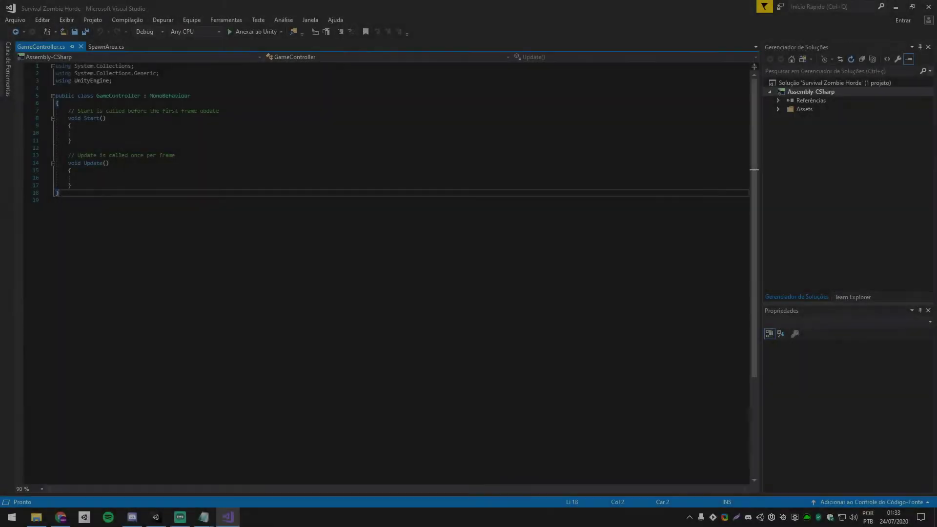
left_click(70, 185)
left_click_drag(70, 184, 68, 110)
key("Delete")
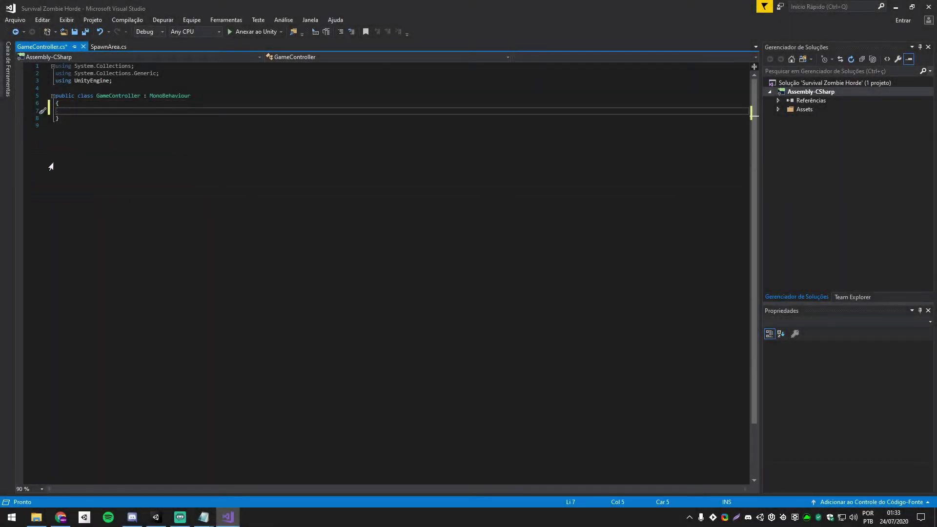
- Add [Header("Prefabs")] and [Header("Areas")] attributes to the class
type("[")
type("Header(\"Prefa")
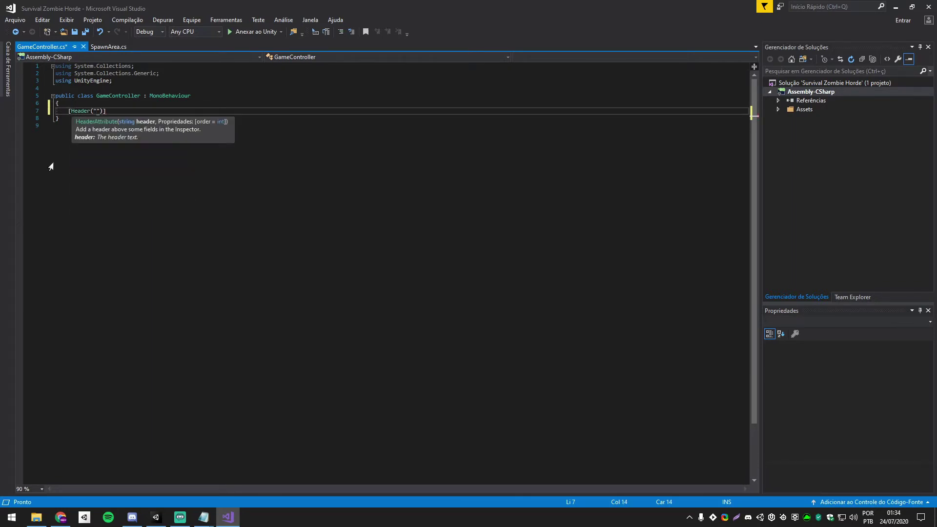
type("bs")
key("End")
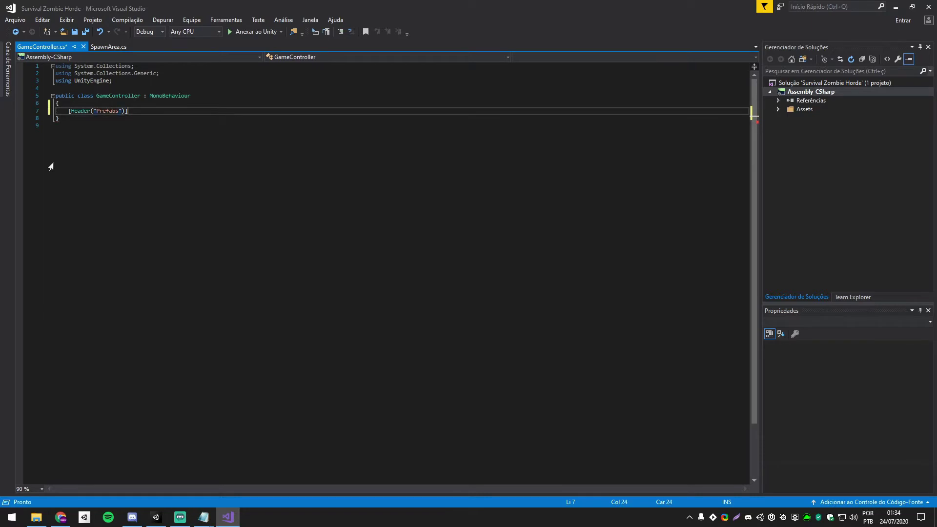
key("Return")
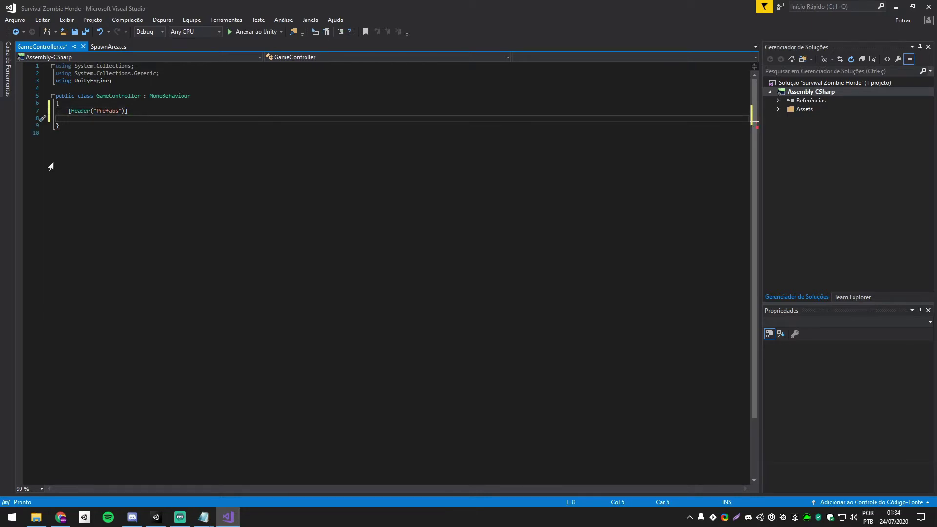
key("Return")
type("HeadDof")
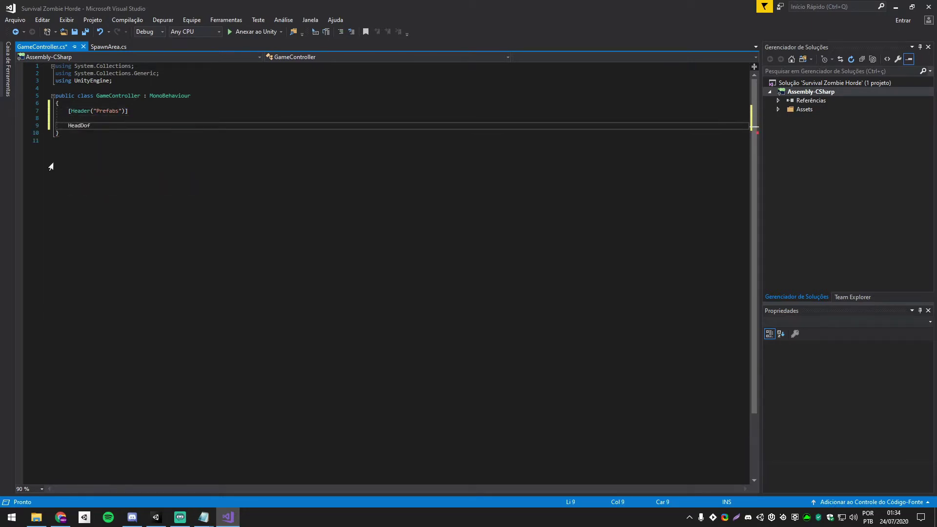
key("BackSpace")
key("BackSpace")
key("BackSpace")
type("He()")
type("eas")
key("Return")
- Declare public SpawnArea fields horde1 and horde2 under the Areas header
type("pub")
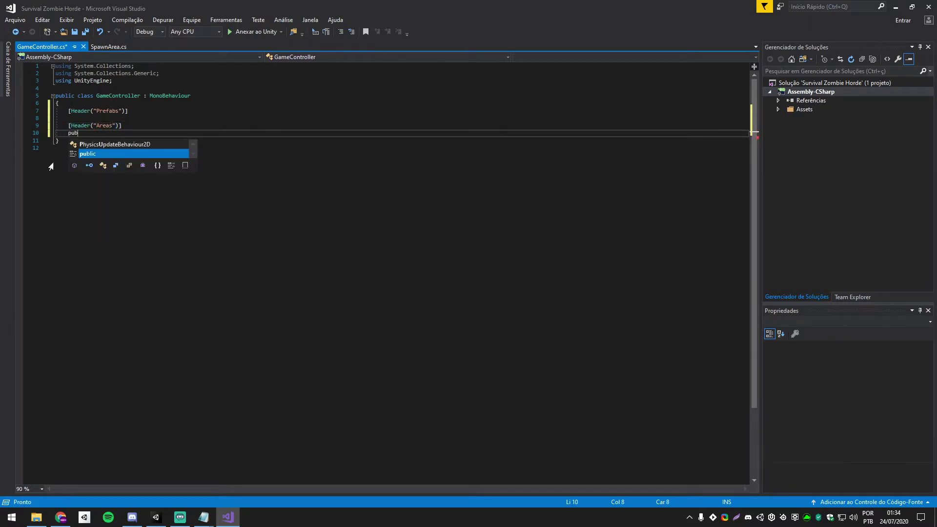
key("space")
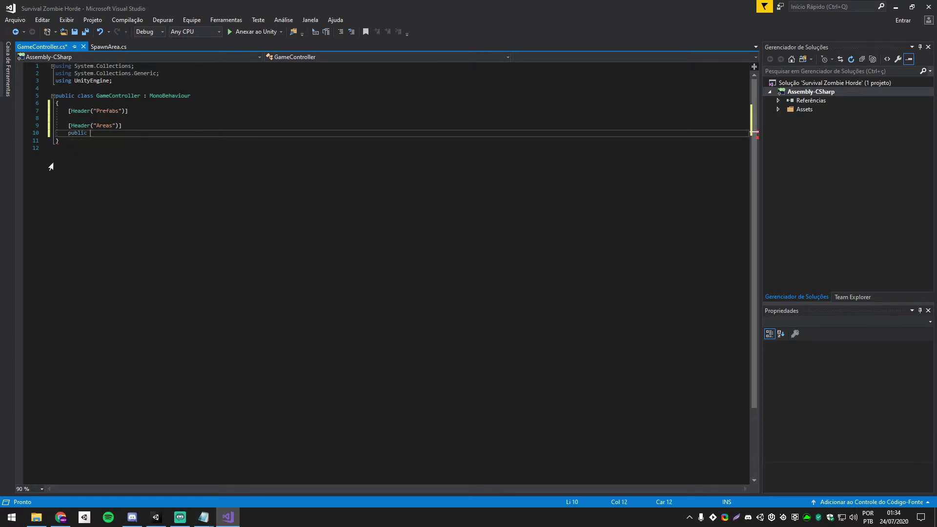
type("Spawn")
key("Tab")
type("horde1;")
key("Return")
type("pu")
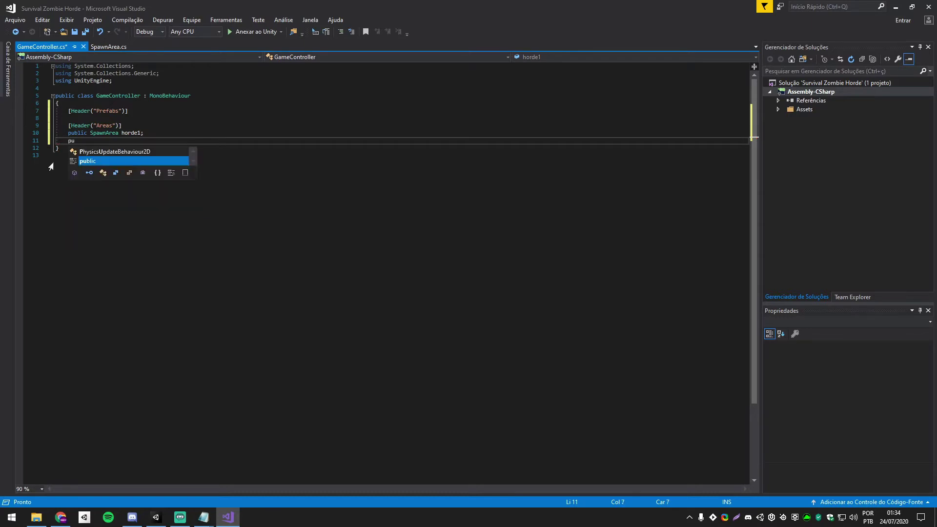
type("blic Spa")
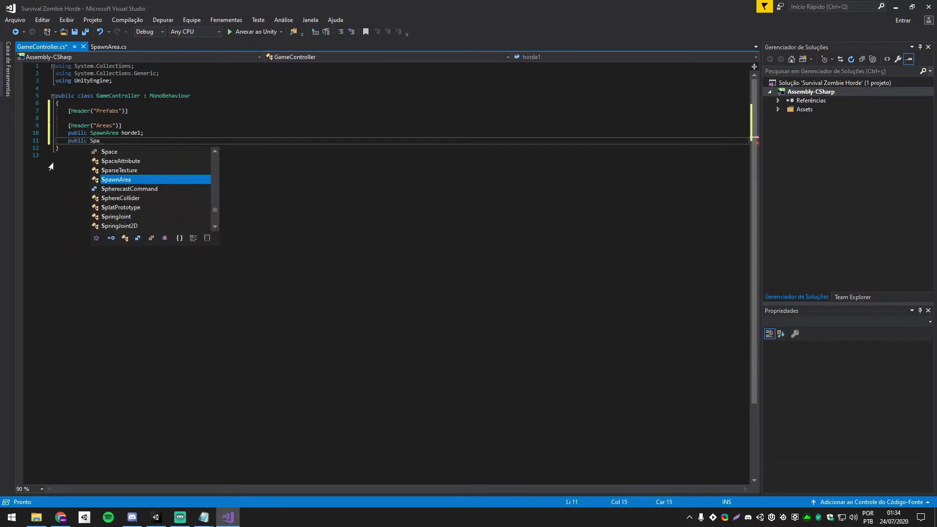
key("Tab")
type("hor")
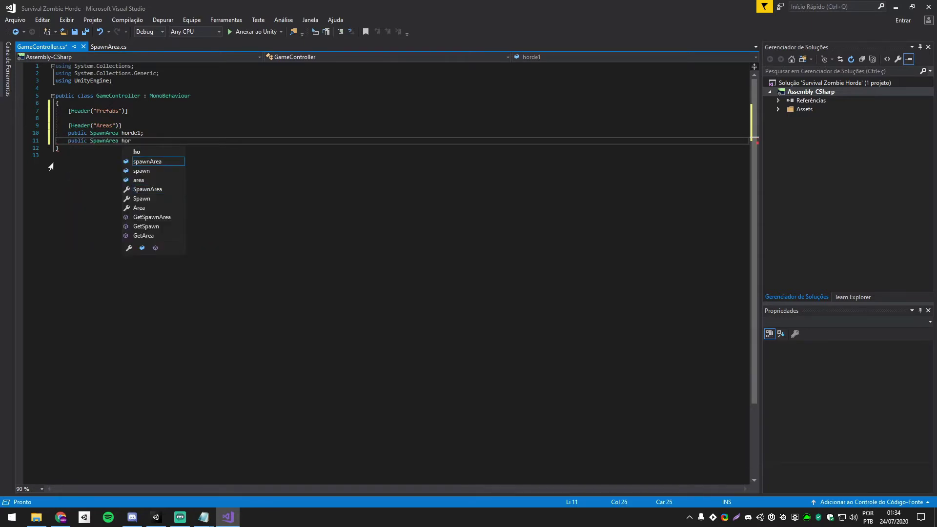
type("de2;")
- Add a public GameObject zombie1 field under the Prefabs header
left_click(147, 111)
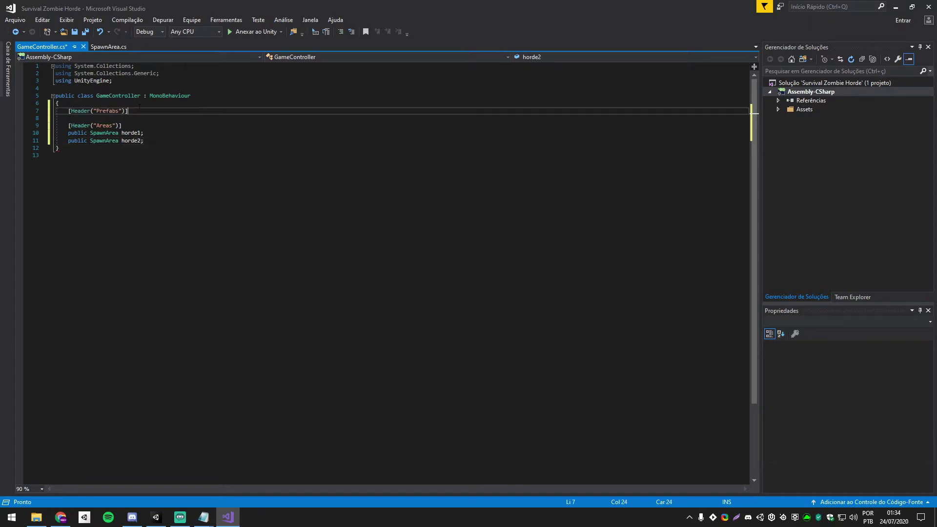
key("Return")
type("publ")
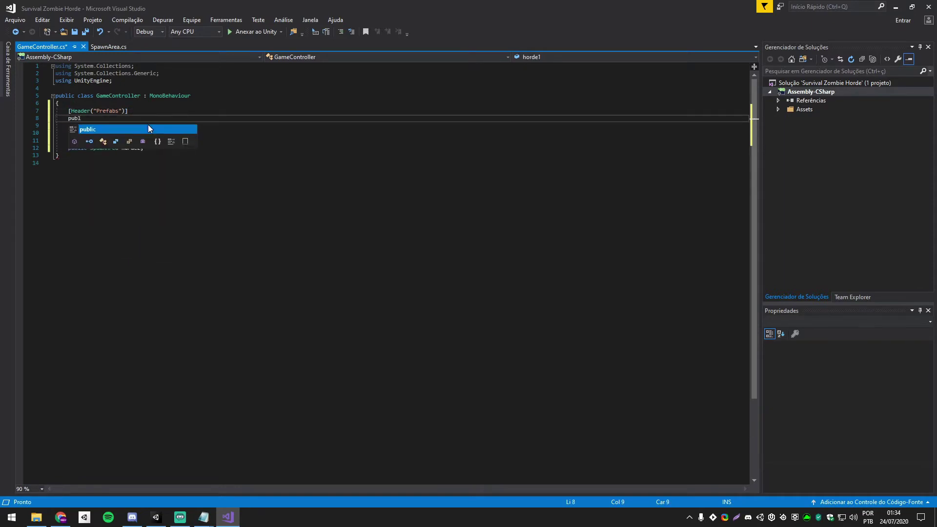
type("ic GameControlle")
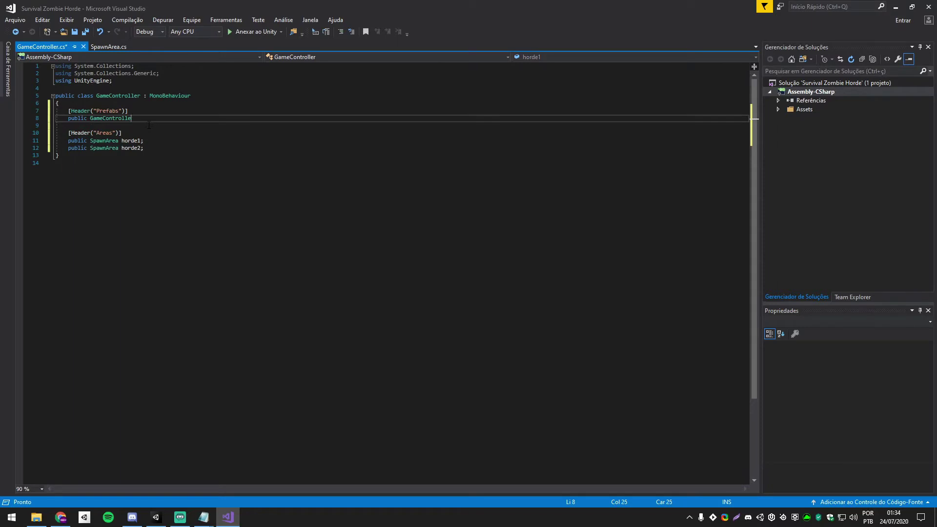
key("BackSpace")
type("Object ")
type("zombie1;")
key("Return")
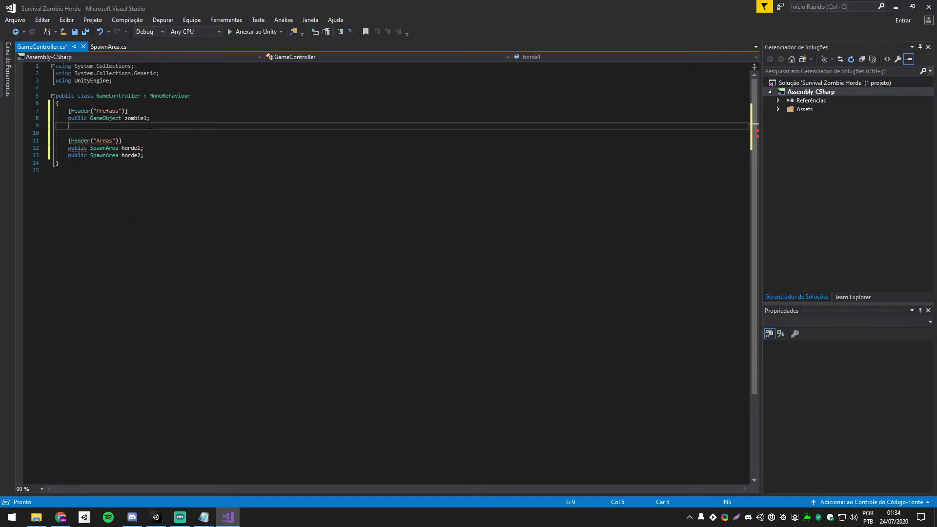
- Duplicate the zombie1 declaration as a zombie2 field
key("Up")
key("End")
key("shift+Home")
key("ctrl+c")
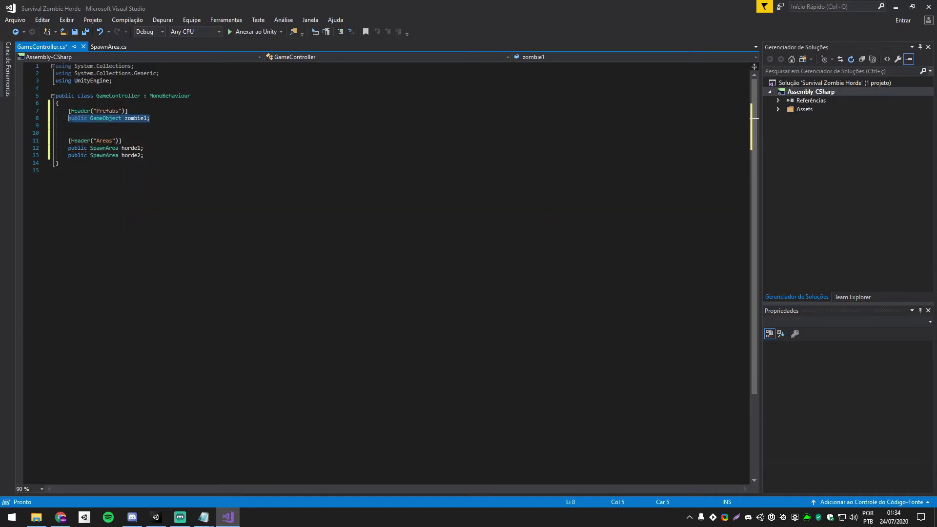
key("Down")
key("ctrl+v")
key("BackSpace")
key("BackSpace")
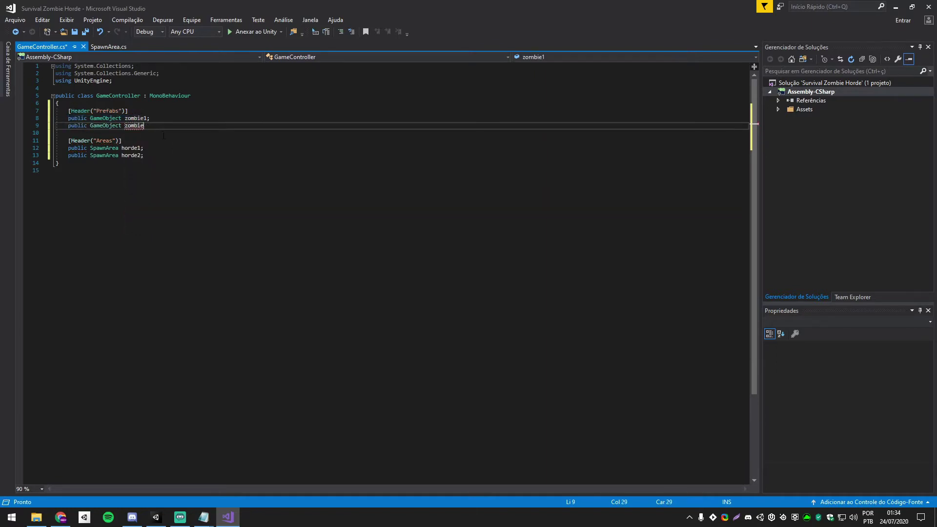
type("2;")
key("Down")
key("Down")
key("Down")
key("Return")
key("Return")
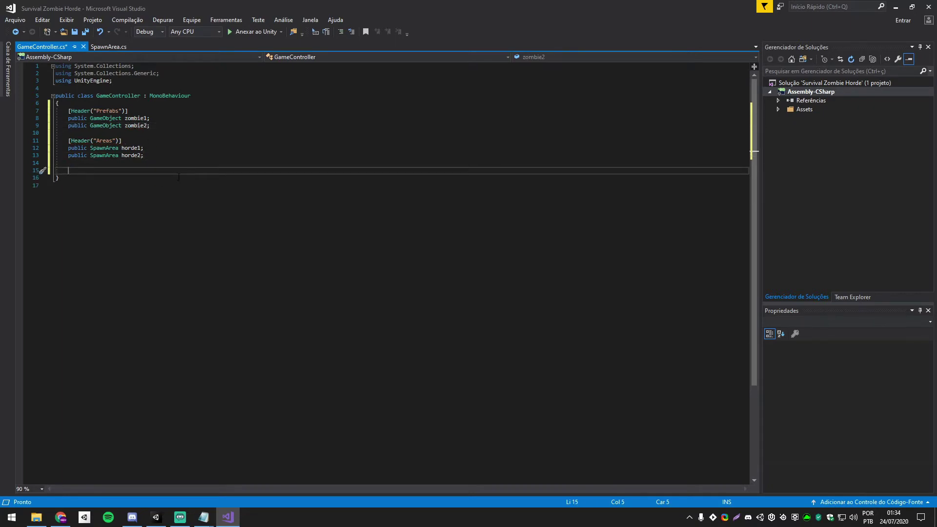
- Add a Controller header with a public int zombieQtyHorde1 = 40 field
left_click_drag(121, 140, 68, 140)
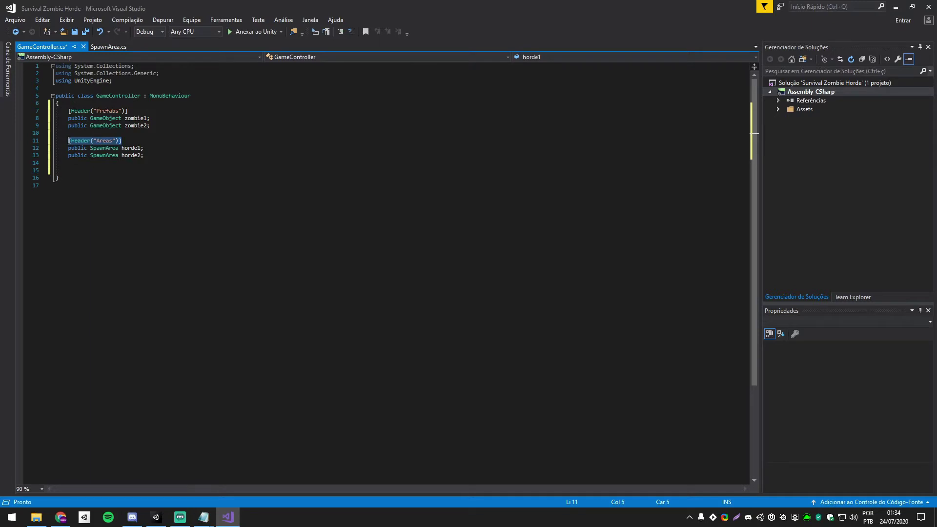
key("ctrl+c")
left_click(90, 170)
key("ctrl+v")
double_click(104, 170)
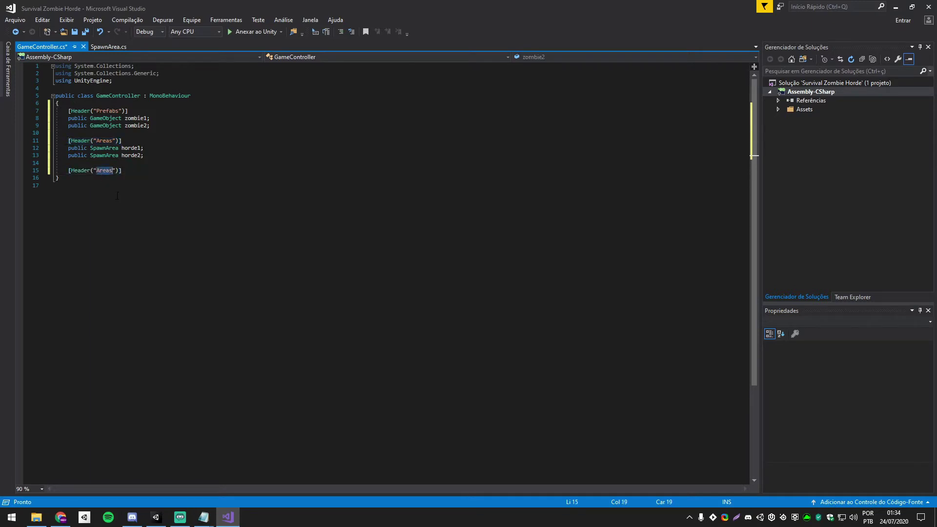
type("Controller")
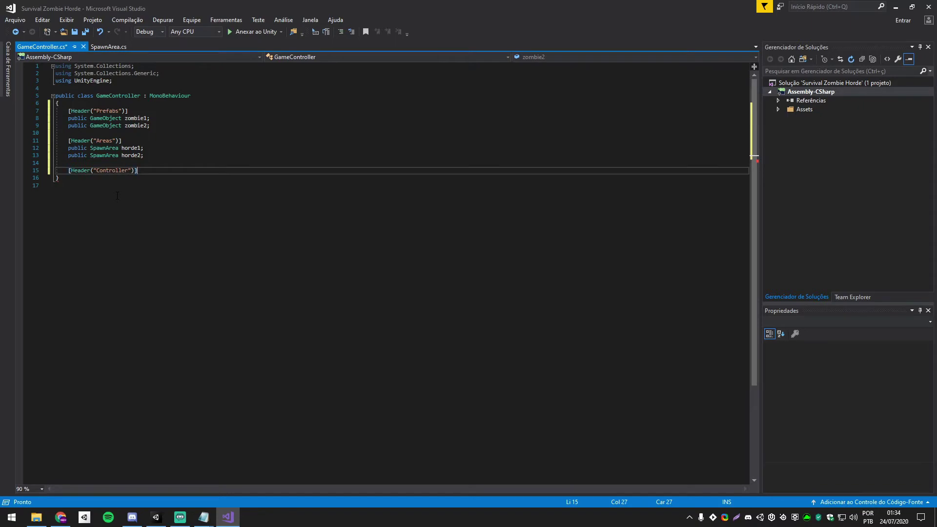
key("Return")
type("public ")
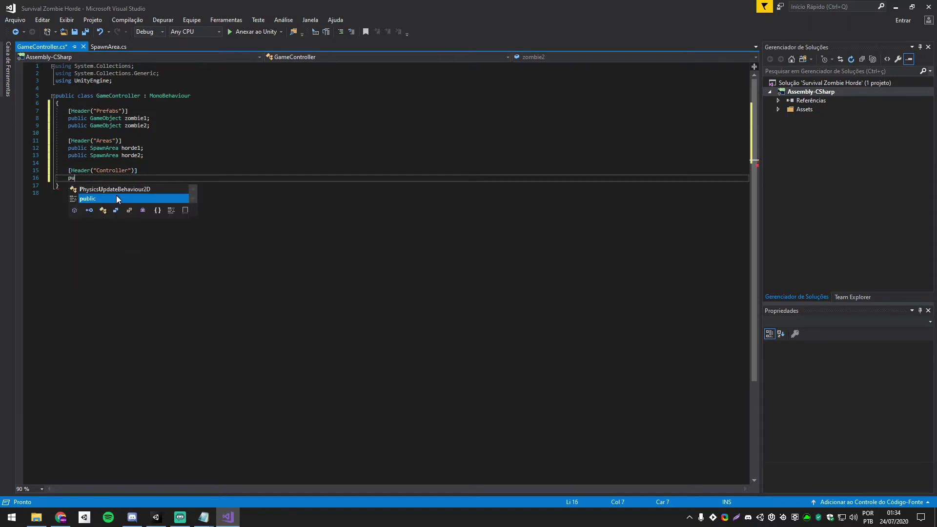
type("int zxombie")
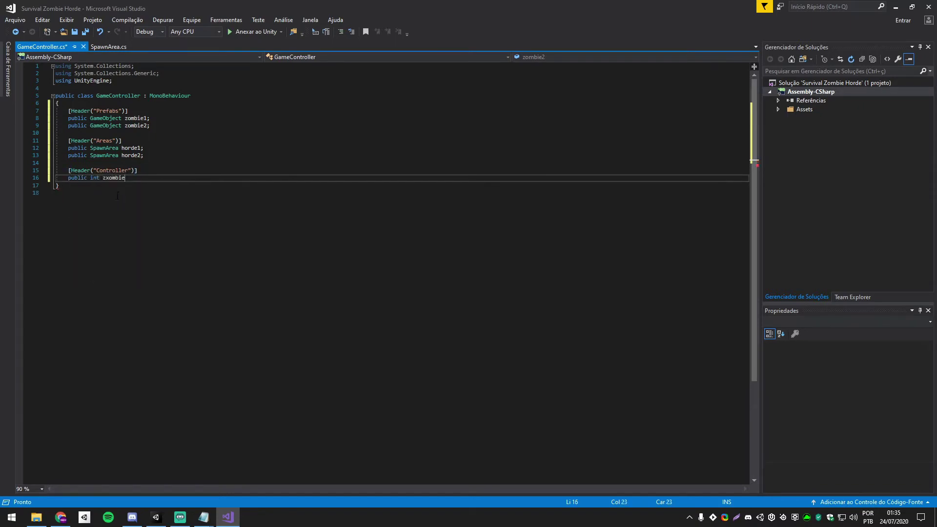
key("BackSpace")
type("eQty")
type("Horde1 = 40;")
key("Return")
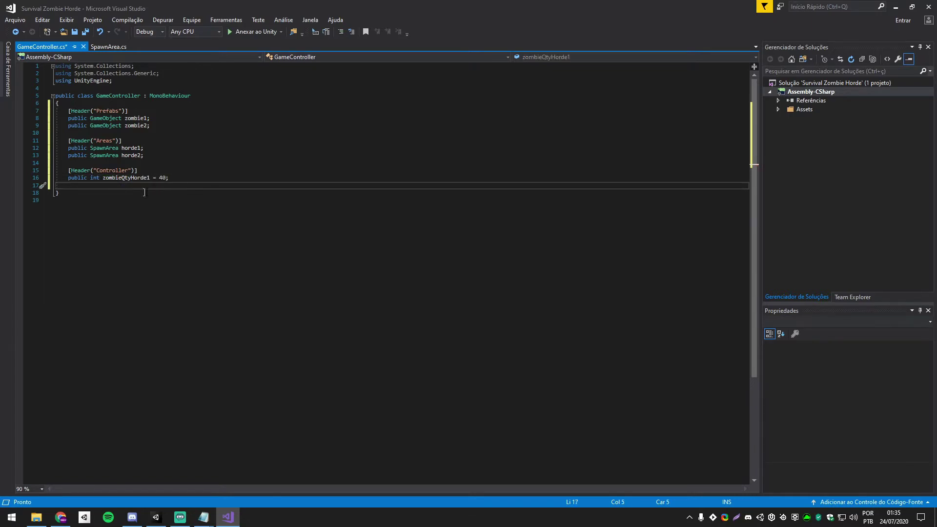
- Copy that declaration into a second field, zombieQtyHorde2 = 80
left_click_drag(169, 177, 68, 179)
key("ctrl+c")
left_click(90, 193)
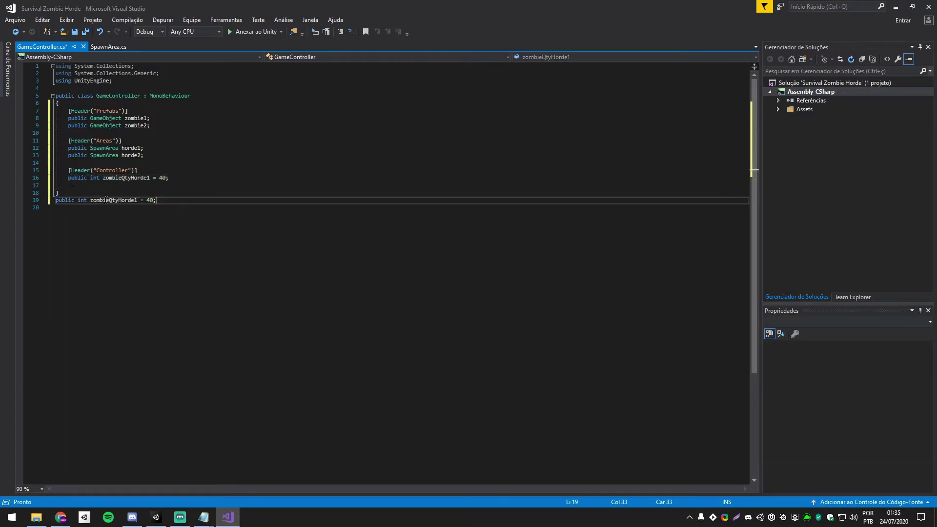
key("ctrl+v")
key("ctrl+z")
left_click(90, 185)
key("ctrl+v")
left_click(151, 185)
key("BackSpace")
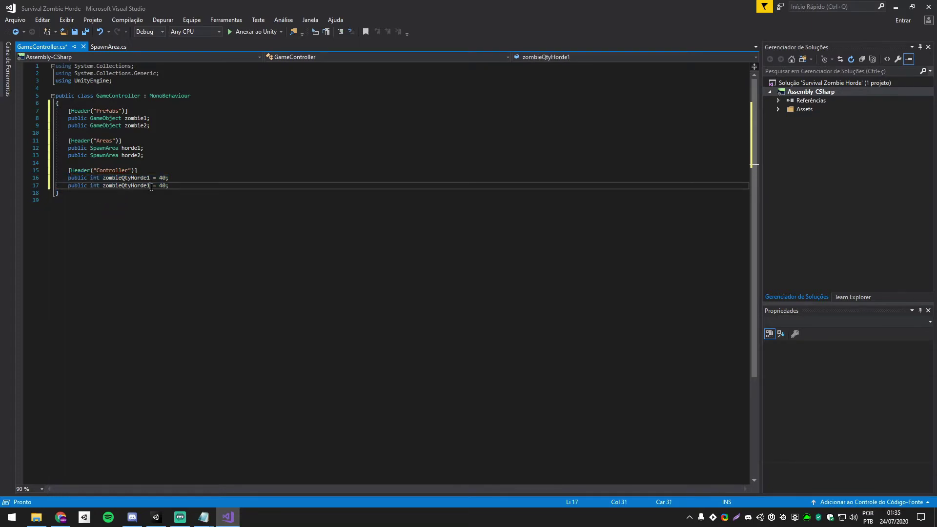
key("End")
key("Left")
key("BackSpace")
type("0")
- Save GameController.cs and add blank lines below the horde count fields
key("ctrl+s")
key("ctrl+a")
key("Right")
left_click(187, 187)
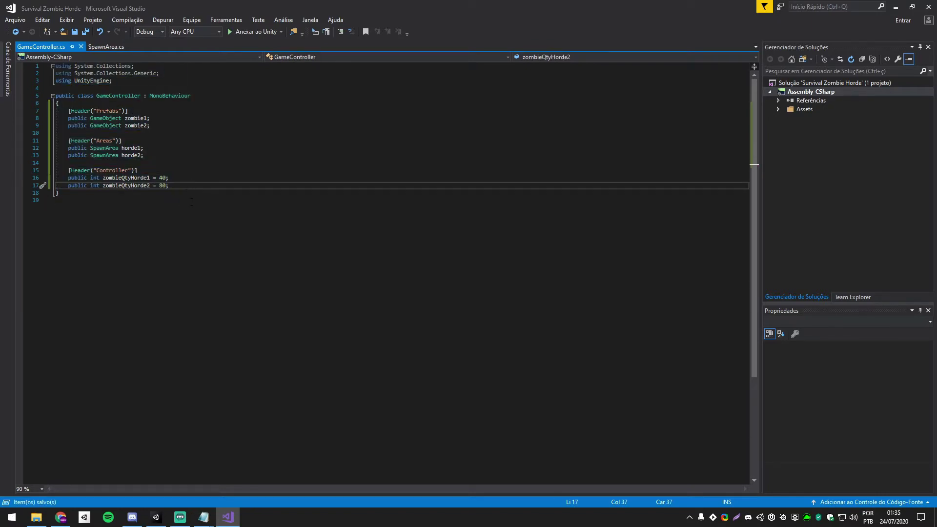
key("Return")
key("Return")
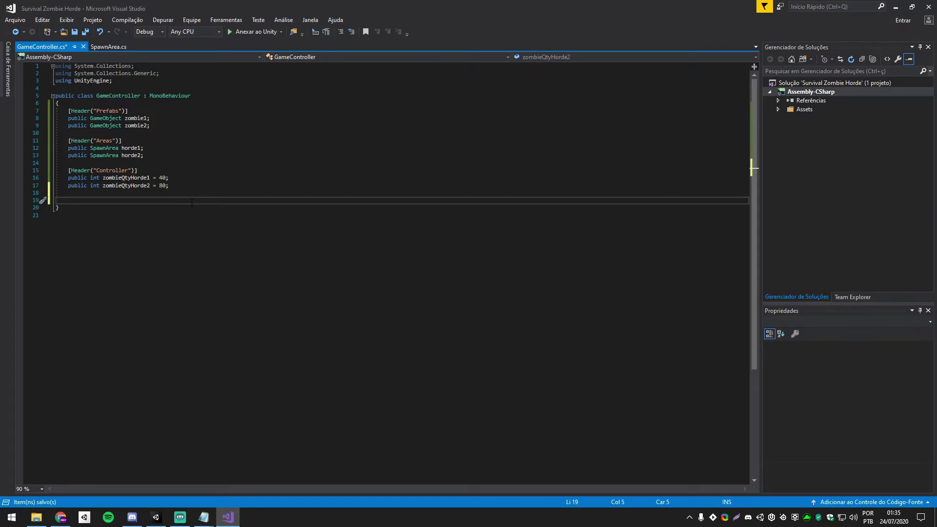
- Add a private void Start() method with IntelliSense completion
type("private void St")
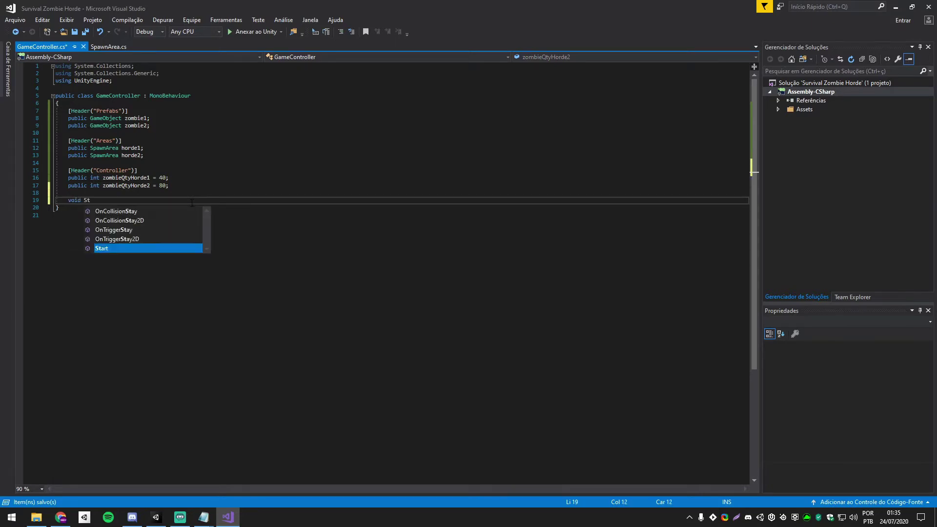
key("Tab")
key("Down")
key("Return")
key("Return")
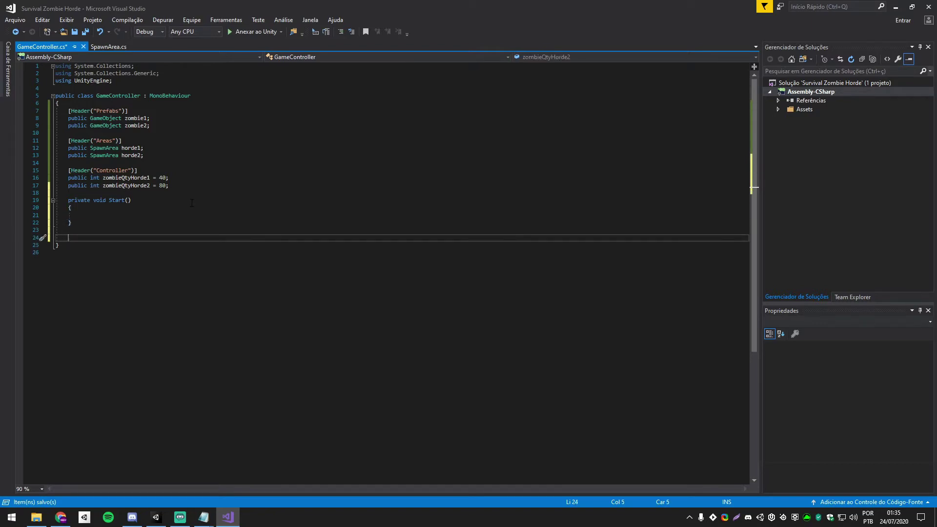
- Add an empty void SpawnHorde1() method below Start
type("void Spawn")
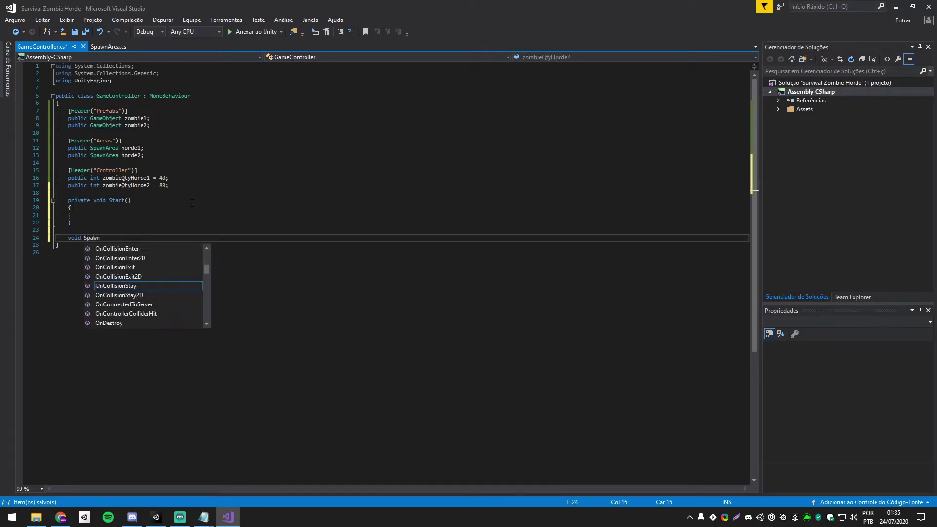
type("Horde")
type("1()")
key("Return")
type("{")
key("Return")
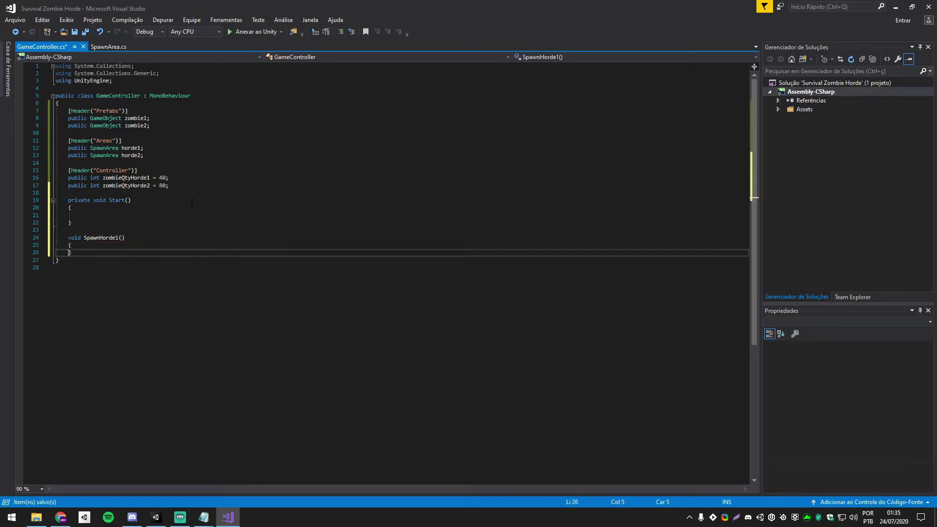
key("Up")
key("Return")
key("Down")
key("Return")
key("Return")
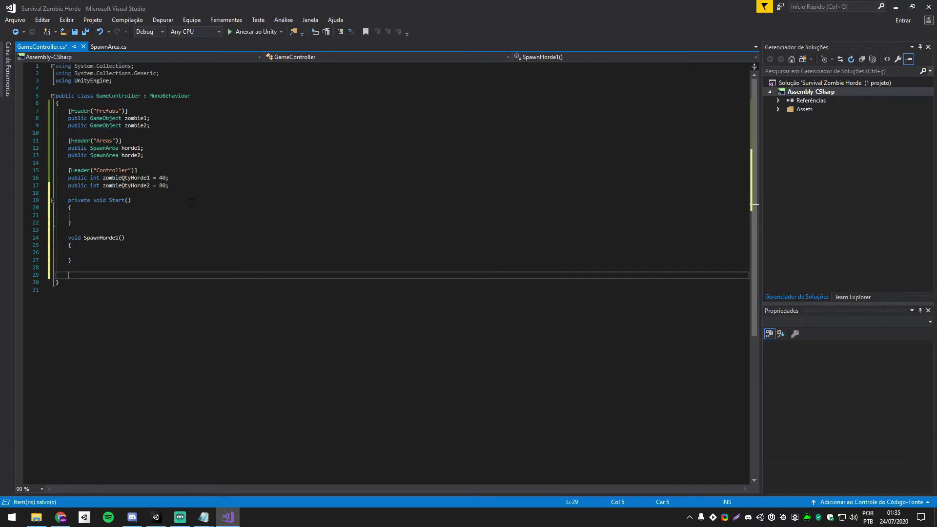
- Add an empty void SpawnHorde2() method below SpawnHorde1
type("void Spawn")
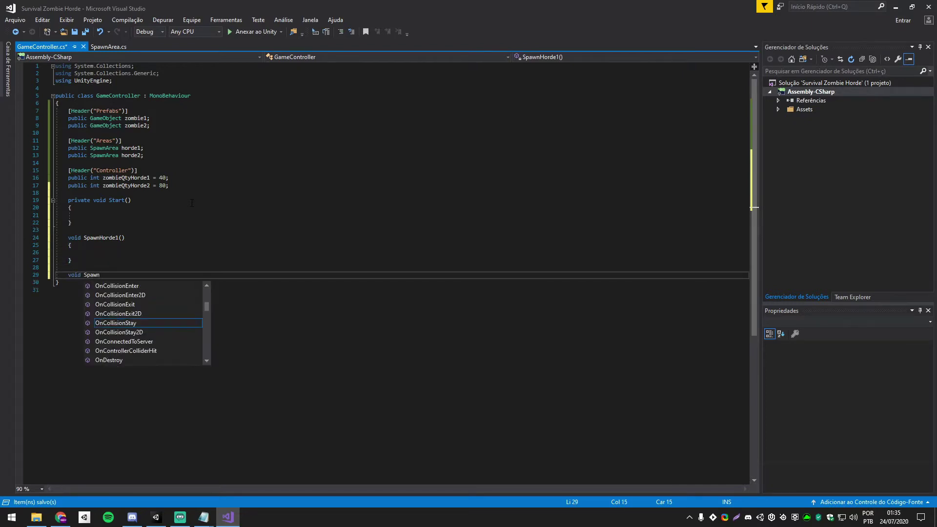
type("Horde2()")
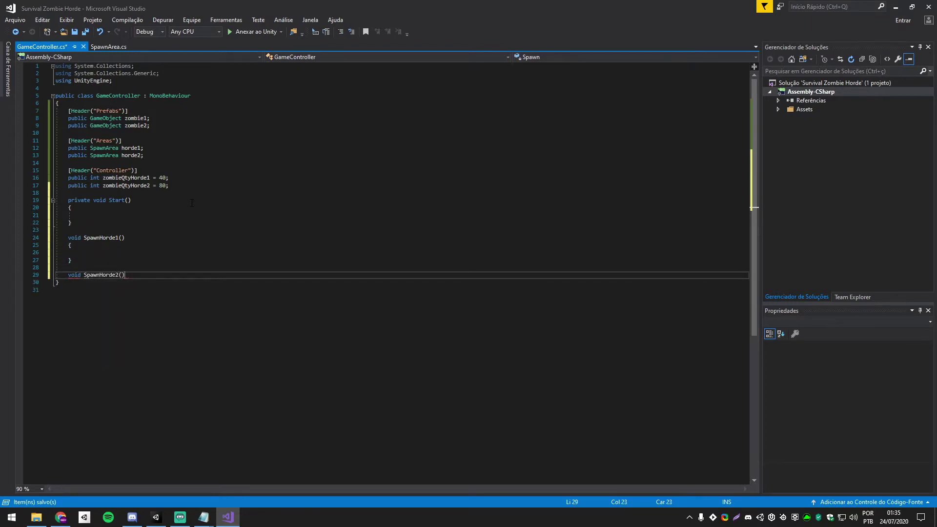
type(" {")
key("Return")
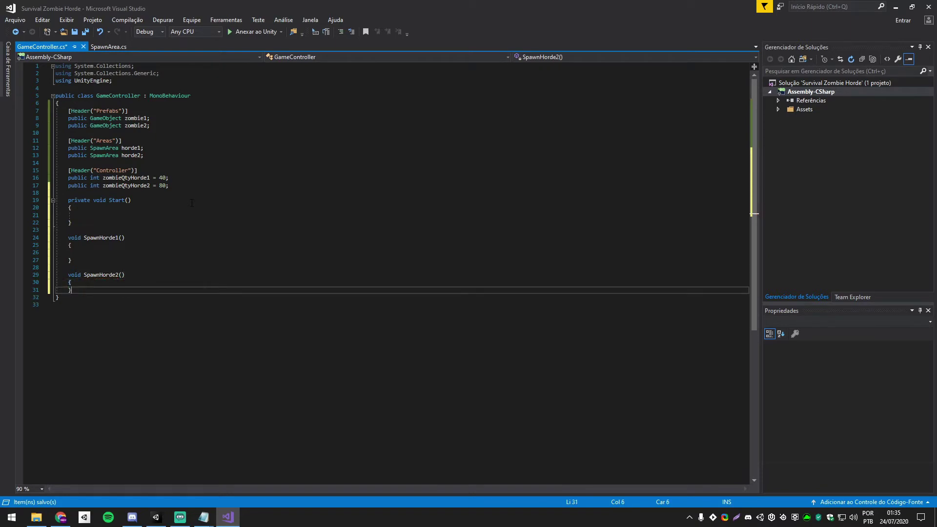
key("Return")
left_click(94, 298)
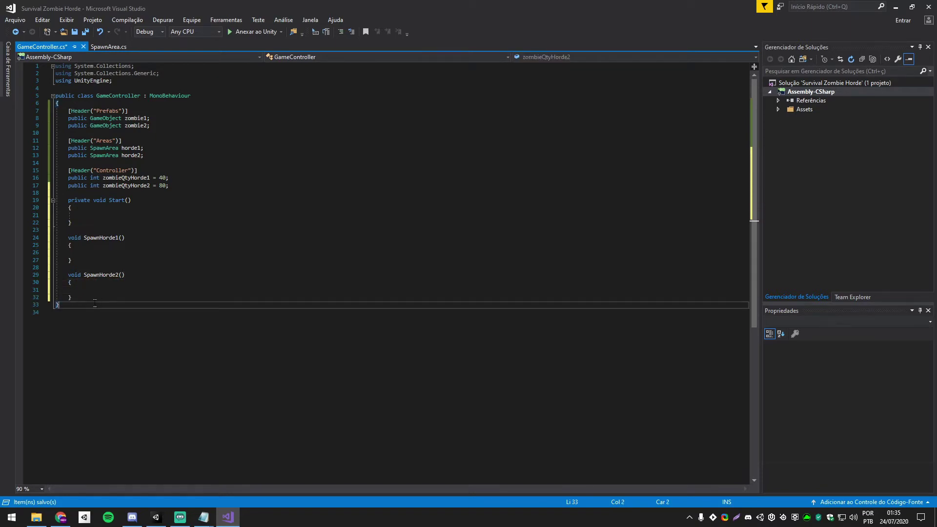
key("Return")
key("Return")
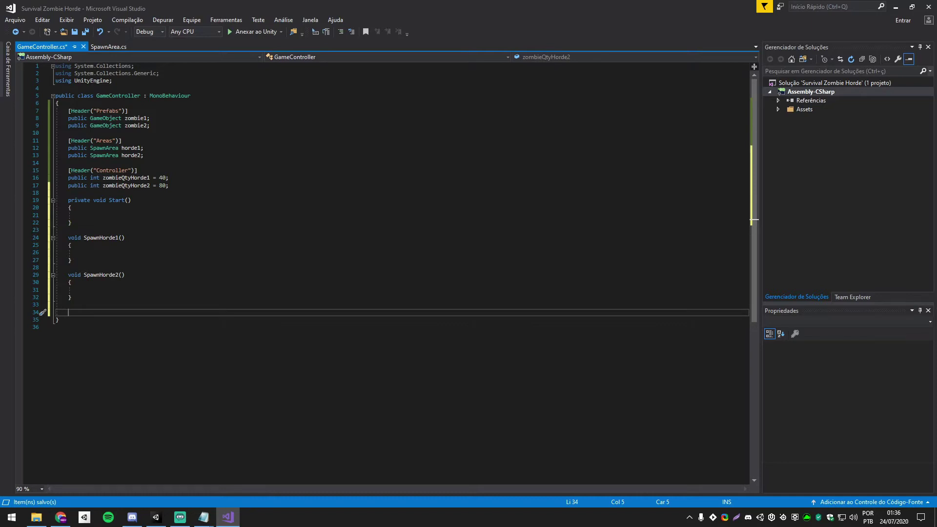
- Add the public Vector3 RandomPositionInBounds(Bounds bounds) method, with a body starting 'return new Vector3('
type("pu")
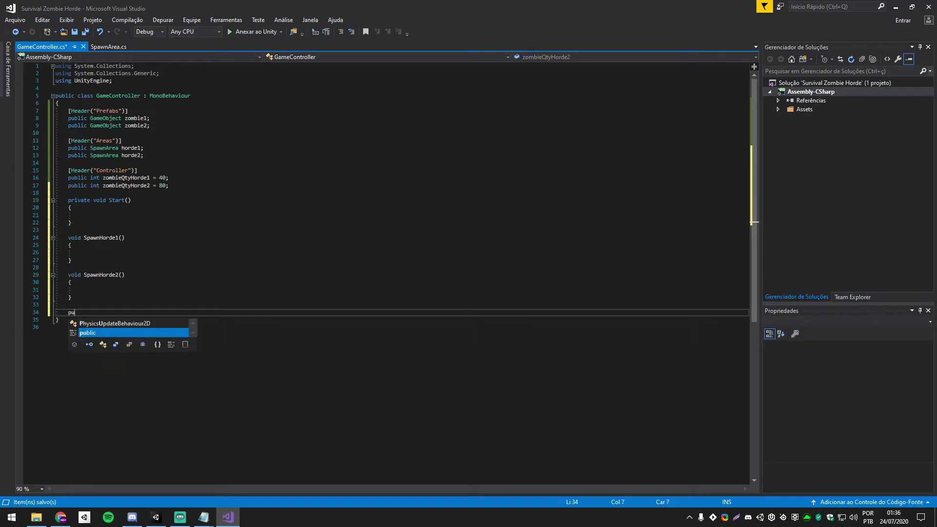
type("blic Vector3 ")
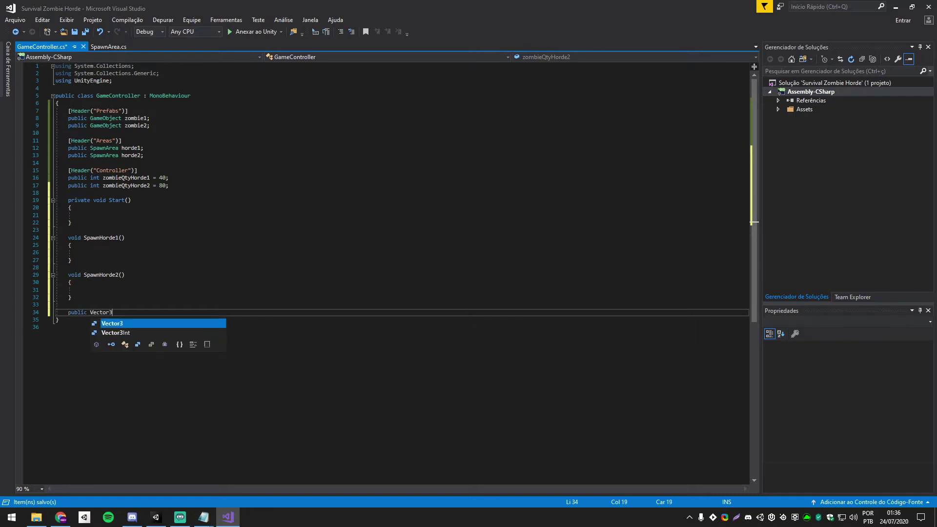
type("Ran")
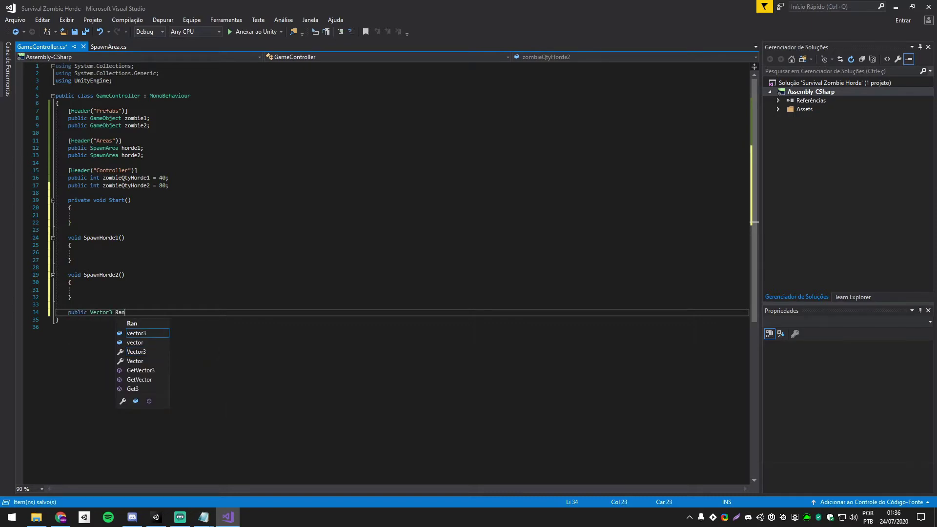
type("domPosition")
type("InB")
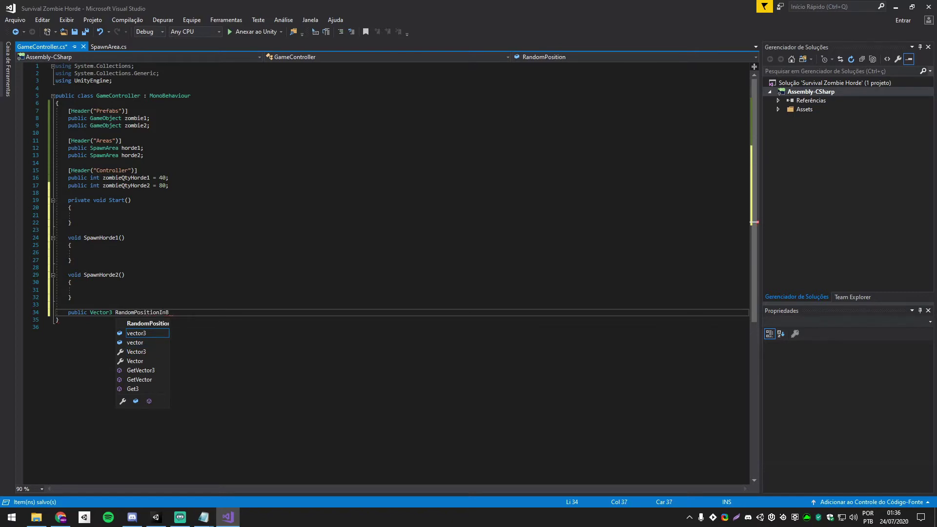
type("ounds(")
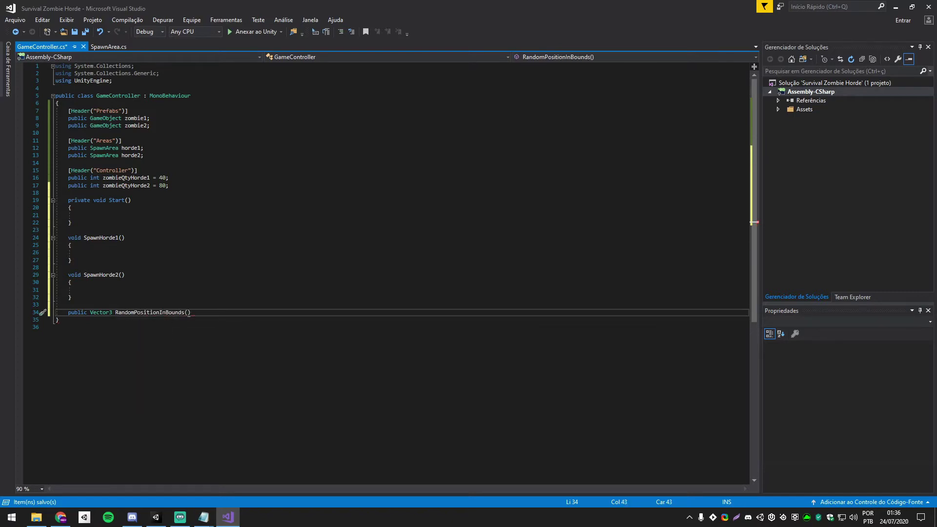
type("Bounds")
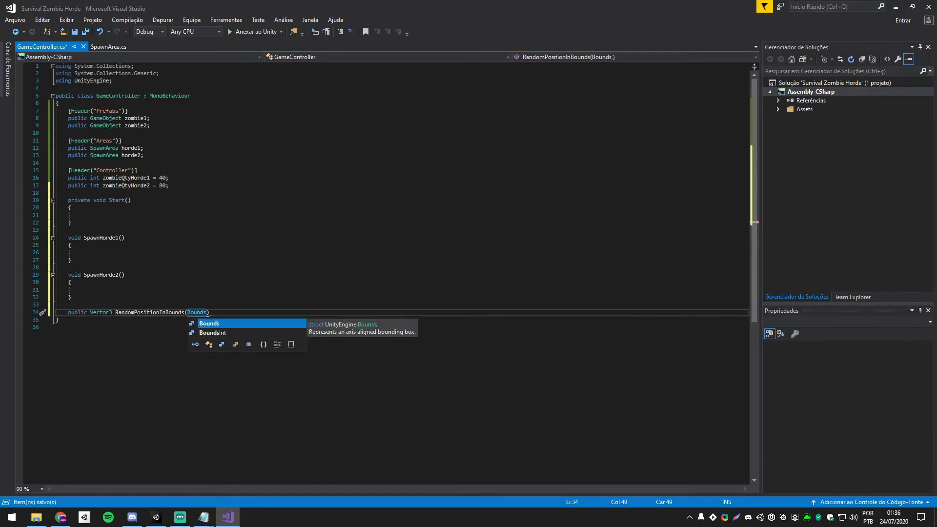
type(" bou")
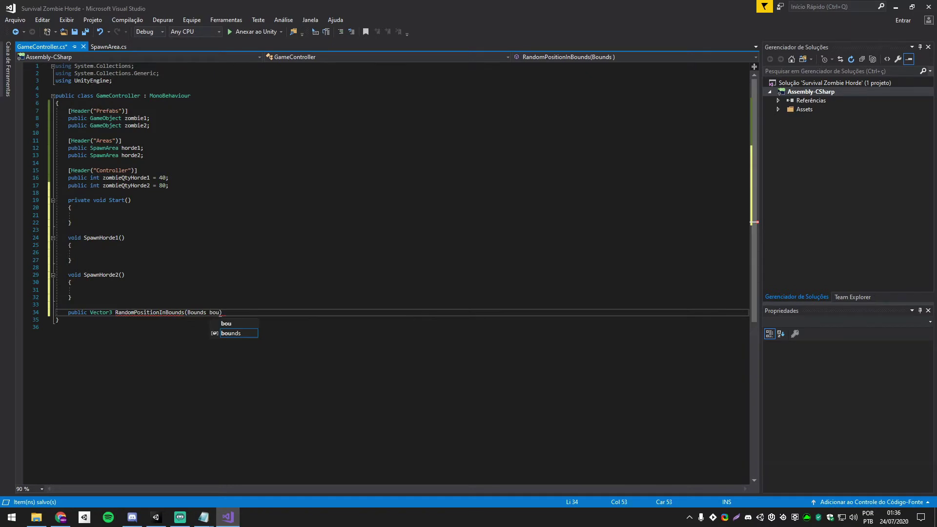
type("nds)")
key("Return")
type("{")
key("Return")
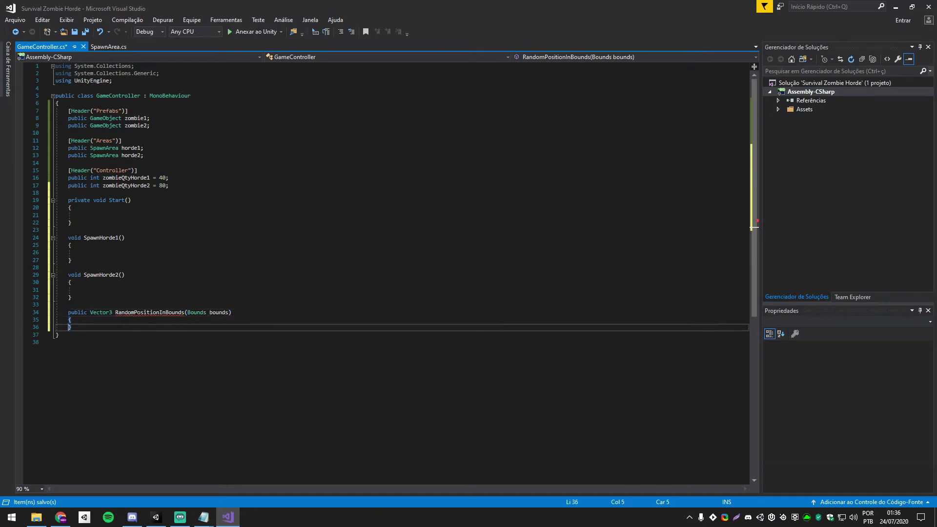
key("Return")
type("return ")
type("new Vector3 ")
type("(")
key("Return")
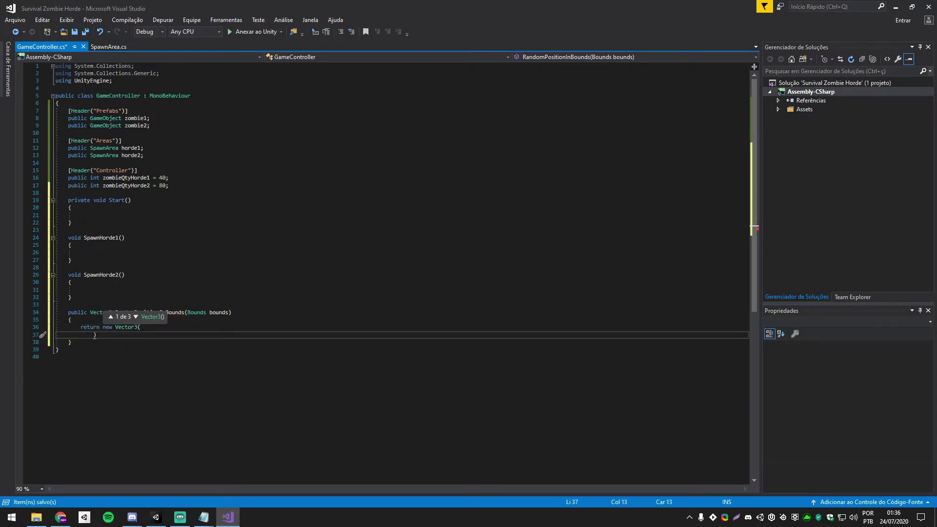
- Fill the first Vector3 argument with Random.Range(bounds.min.x, bounds.max.x)
key("Return")
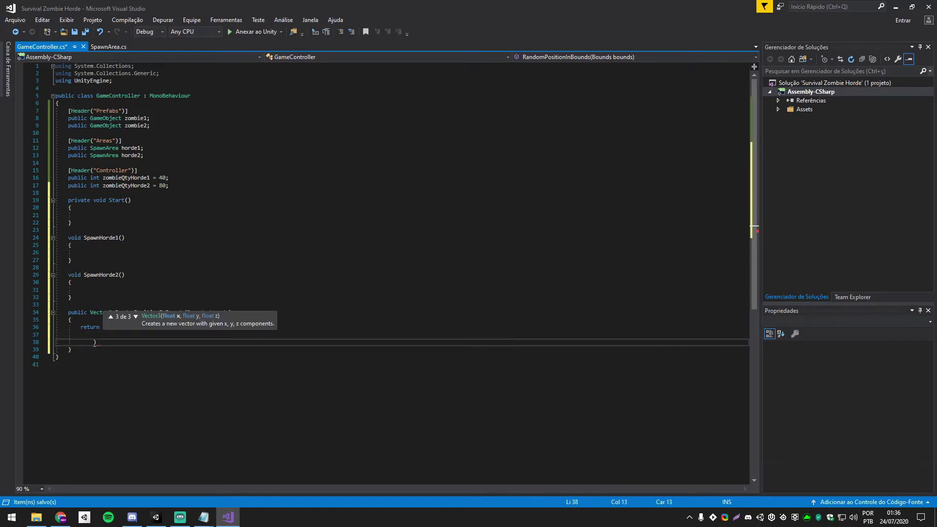
key("Up")
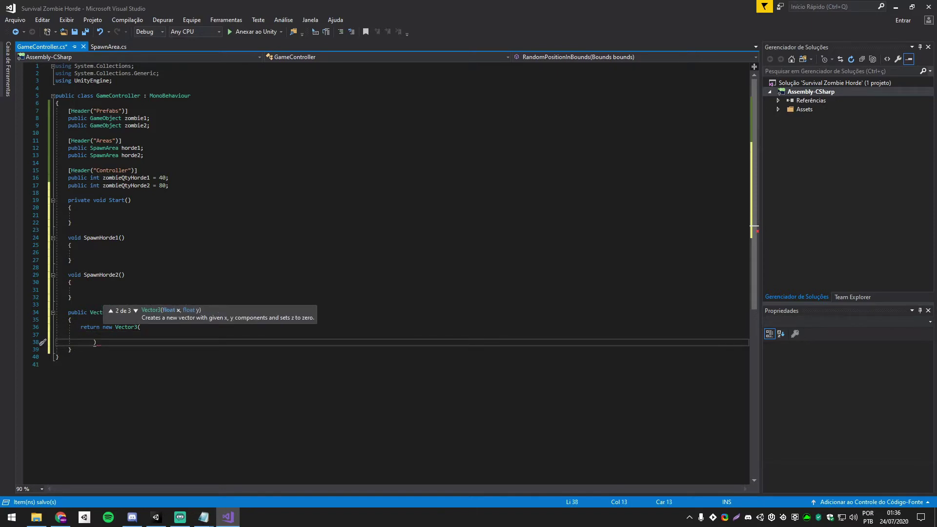
key("Escape")
left_click(158, 329)
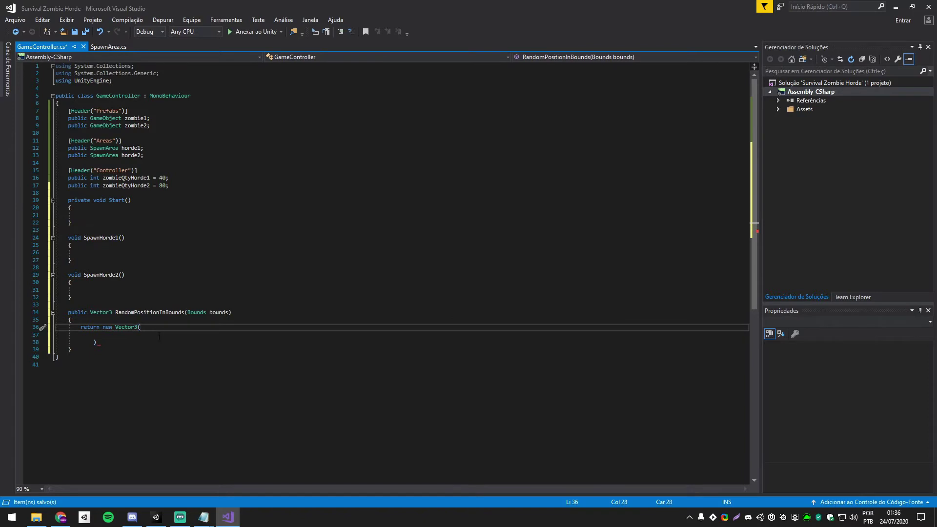
left_click(159, 336)
key("Tab")
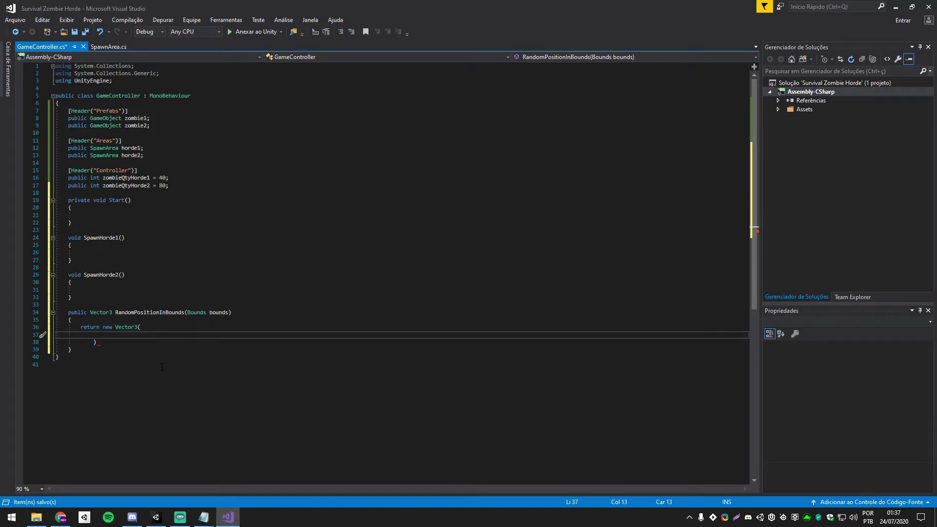
type("Random.RandomRange")
key("ctrl+BackSpace")
type("ran")
type("Random.Ran")
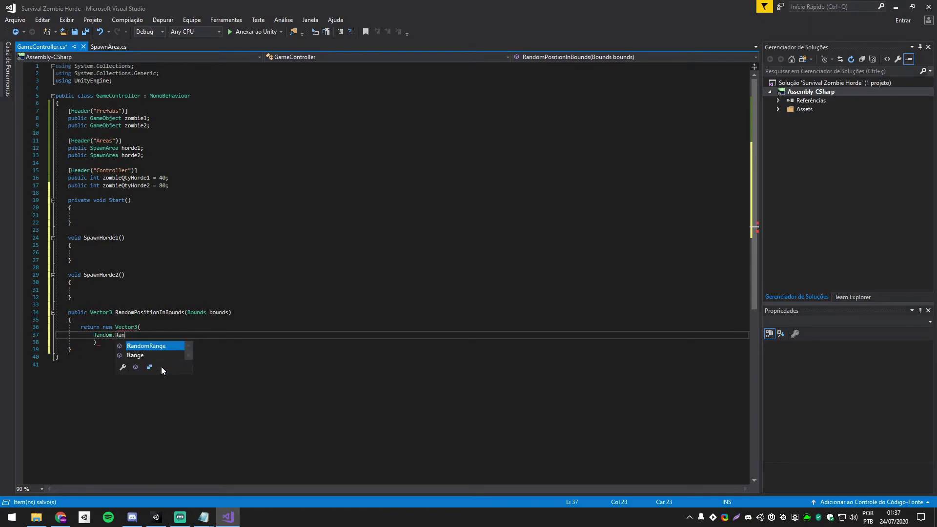
key("Tab")
type("(")
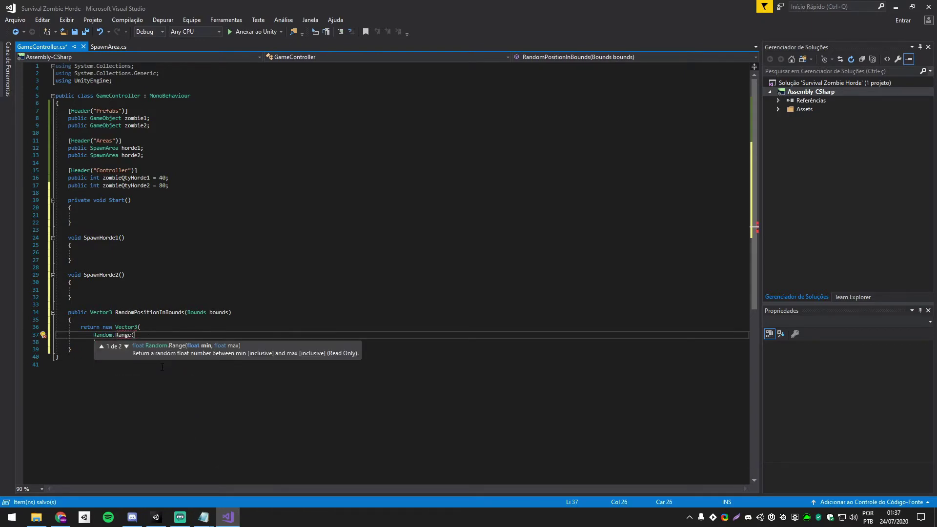
type("bounds.m")
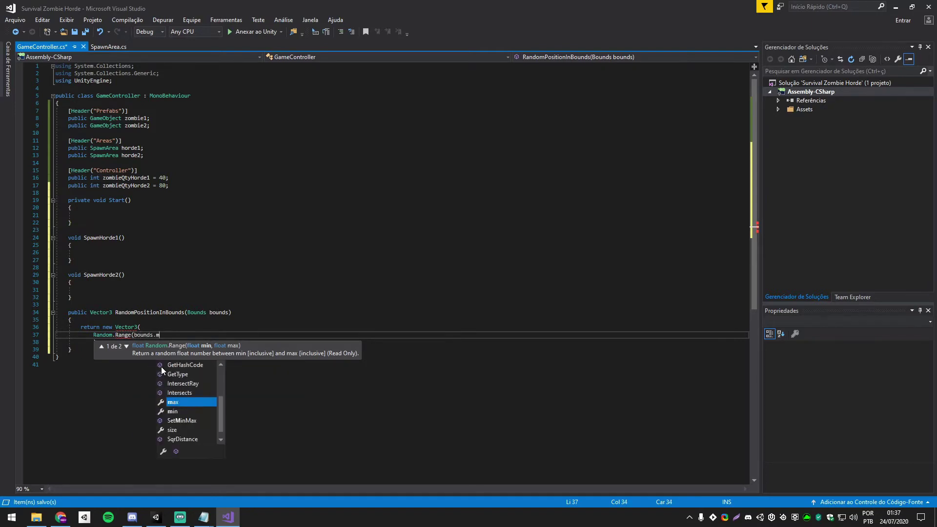
type("in.x, bo")
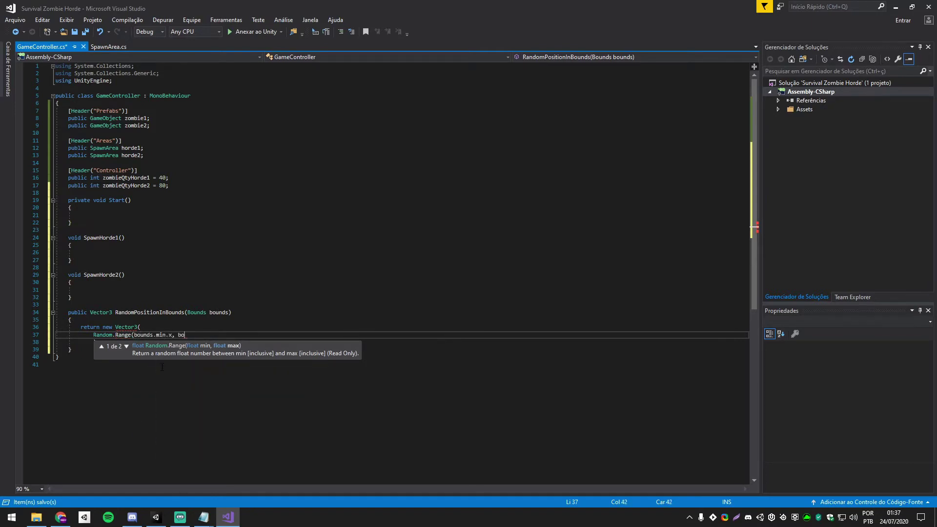
type("unds.max.m")
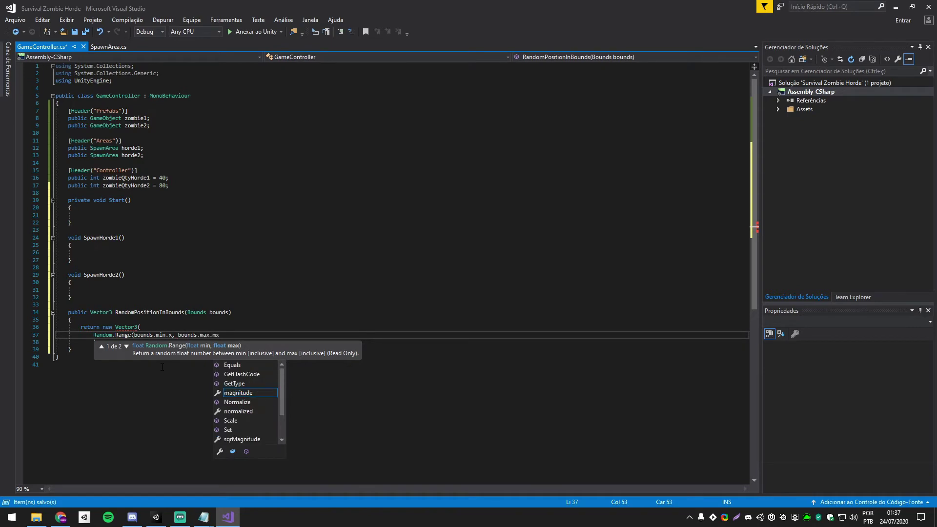
key("BackSpace")
type("x)")
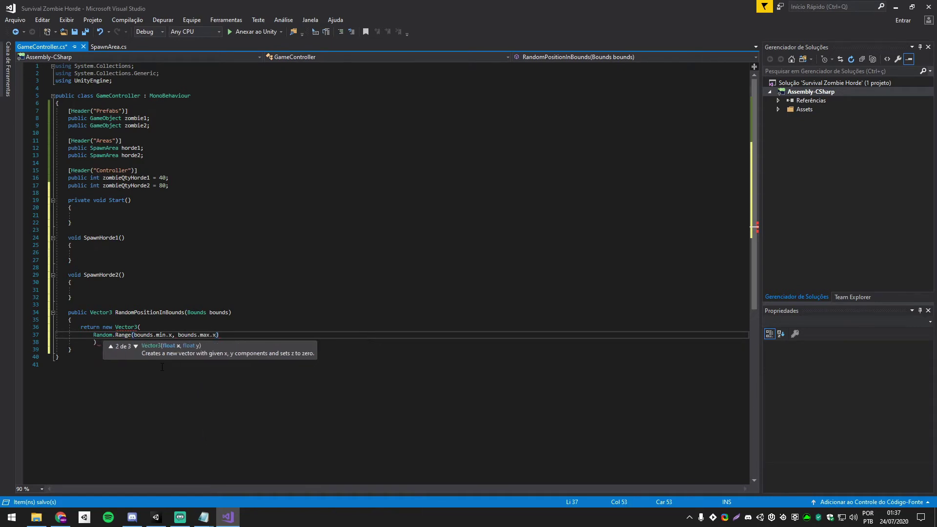
type(",")
key("Return")
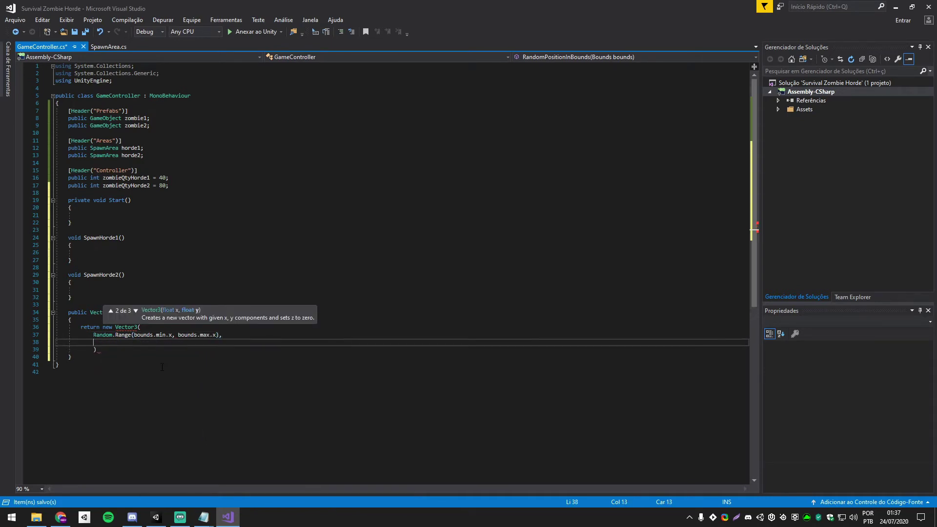
- Add the y and z arguments as Random.Range(bounds.min, bounds.max) lines for y and z
left_click_drag(189, 334, 100, 334)
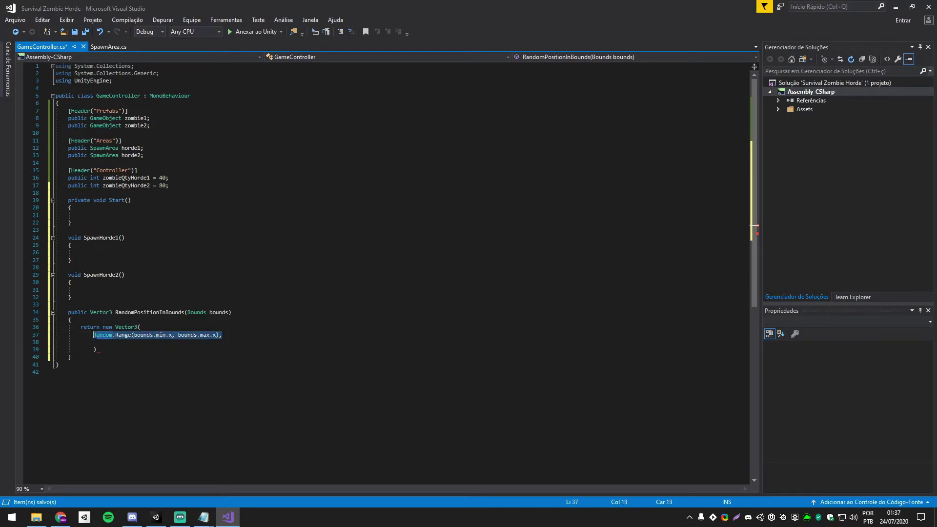
left_click(94, 342)
type("Random.Range(bounds.min.x, bounds.max.x),")
key("BackSpace")
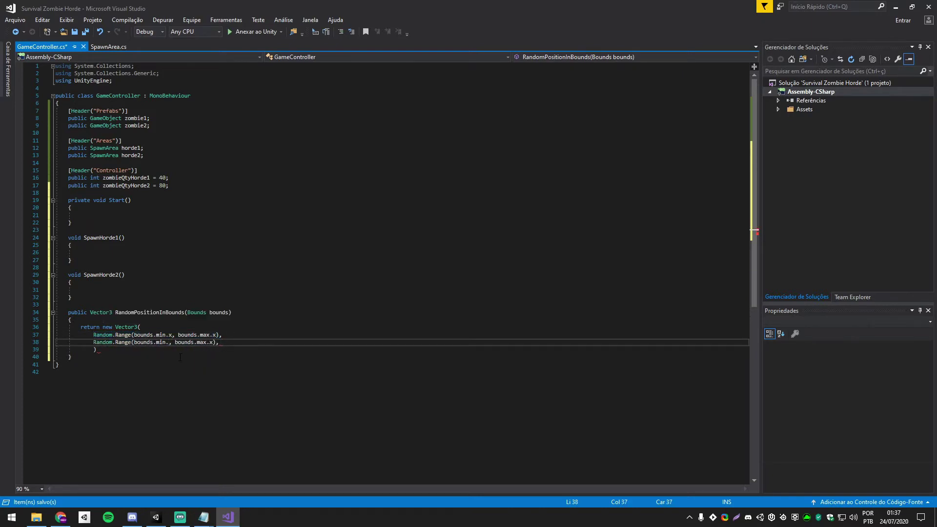
type("y")
left_click(216, 342)
key("BackSpace")
key("Return")
type("Random.Range(bounds.min.x, bounds.max.x),")
key("BackSpace")
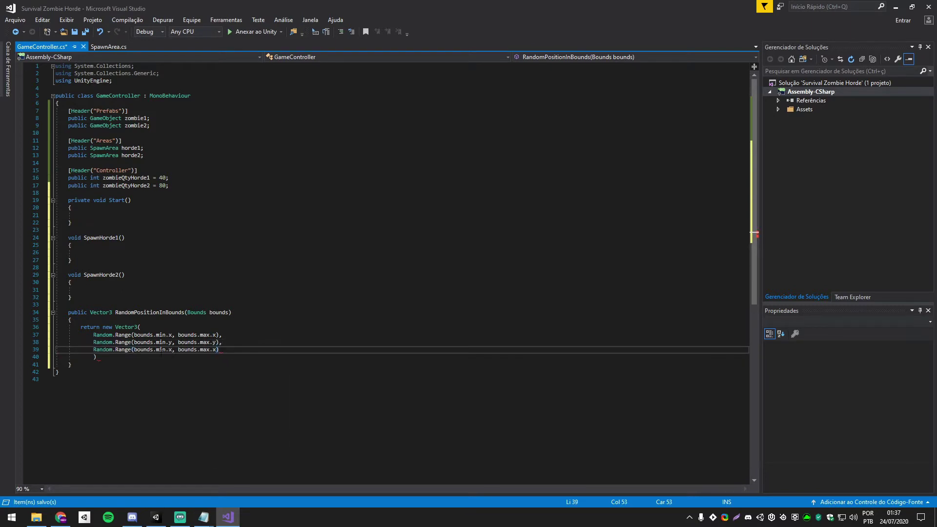
key("BackSpace")
type("z")
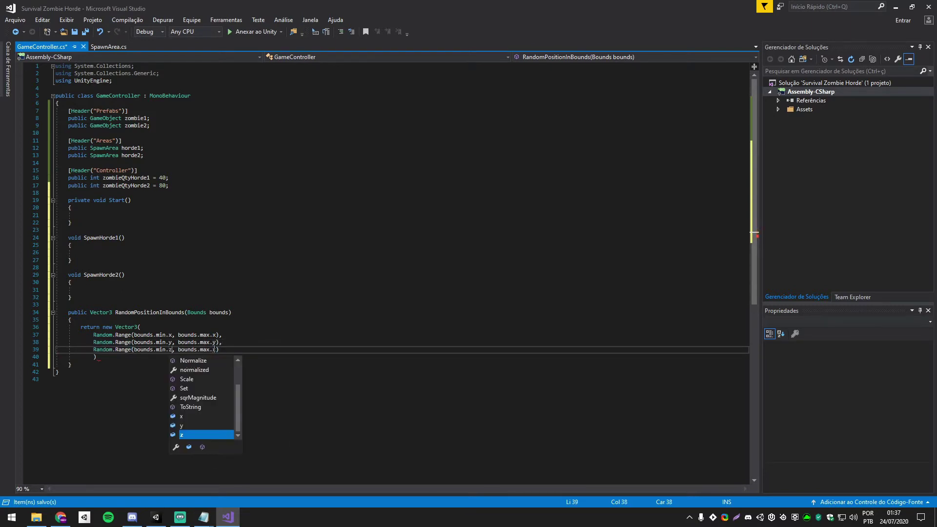
left_click(215, 349)
key("BackSpace")
type("z")
- Close the Vector3 with ');' aligned under return and save GameController.cs
left_click(97, 357)
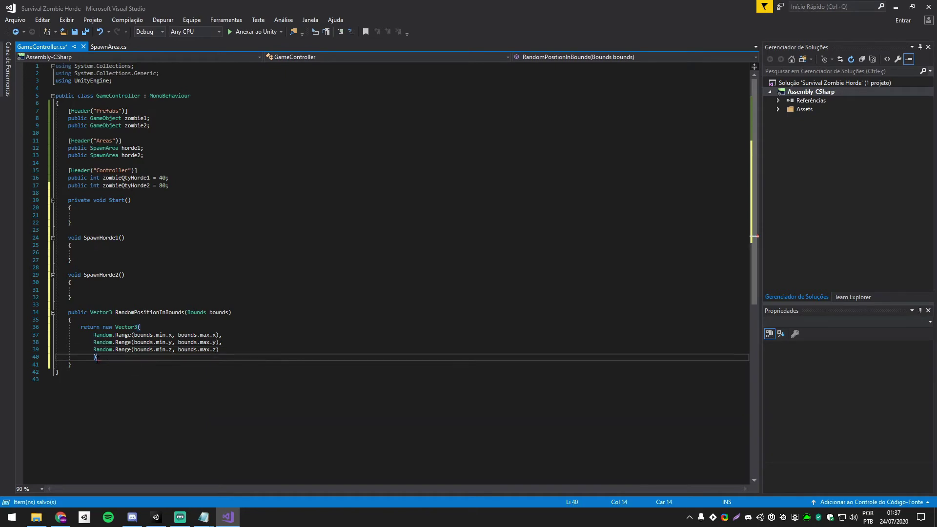
key("BackSpace")
key("BackSpace")
key("End")
type(";")
key("Down")
key("ctrl+s")
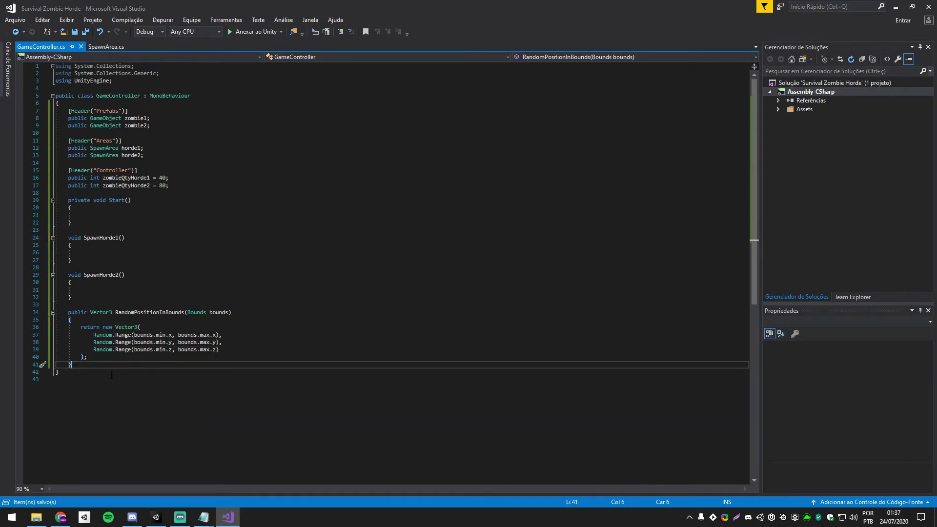
key("Down")
- Write SpawnHorde1(); and SpawnHorde2(); as two lines inside the empty Start method
left_click_drag(91, 334, 223, 336)
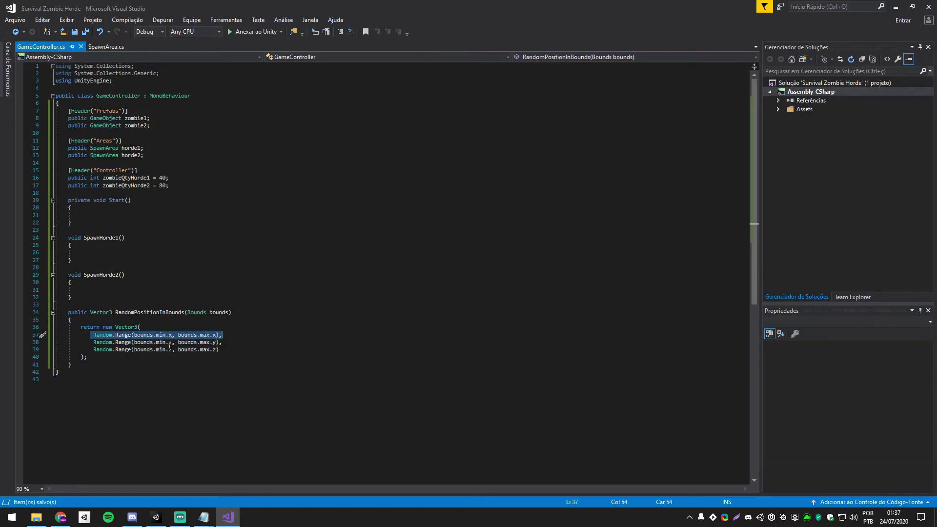
left_click_drag(242, 354, 72, 336)
left_click(91, 356)
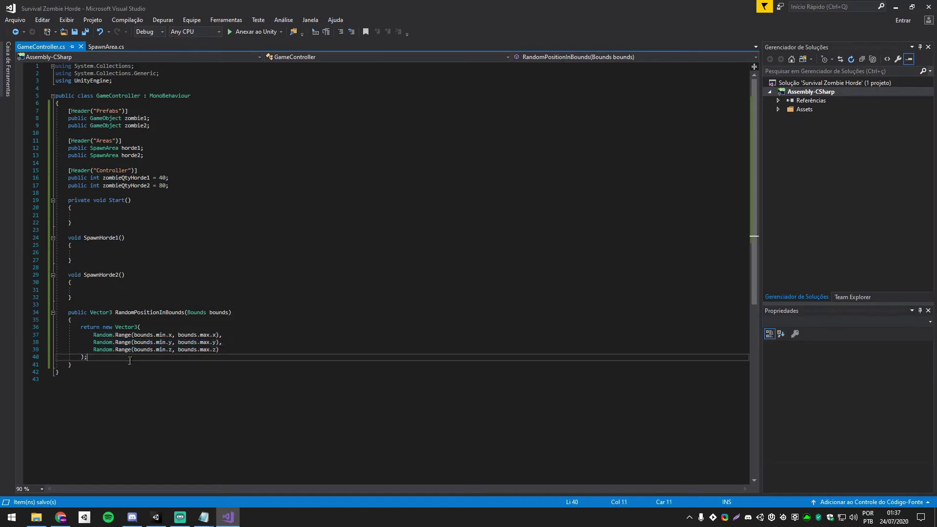
left_click(122, 252)
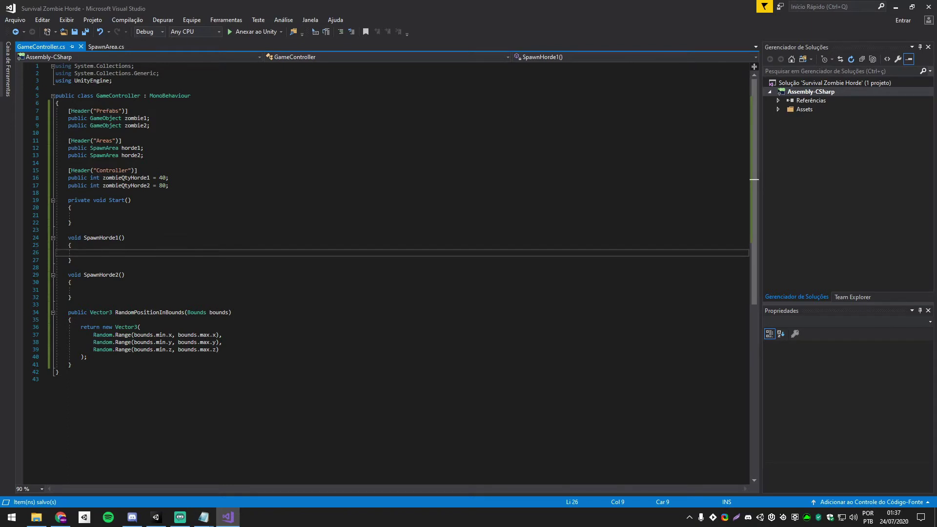
left_click(124, 217)
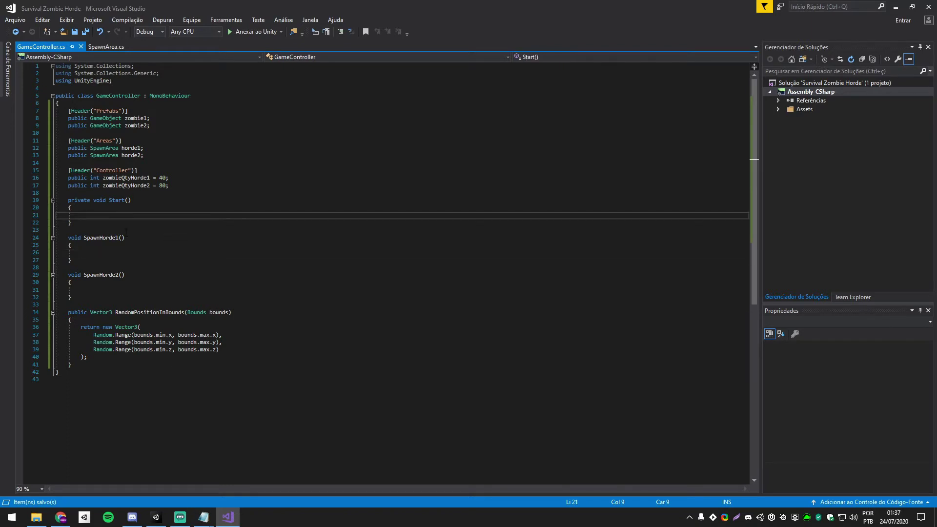
type("Spawn")
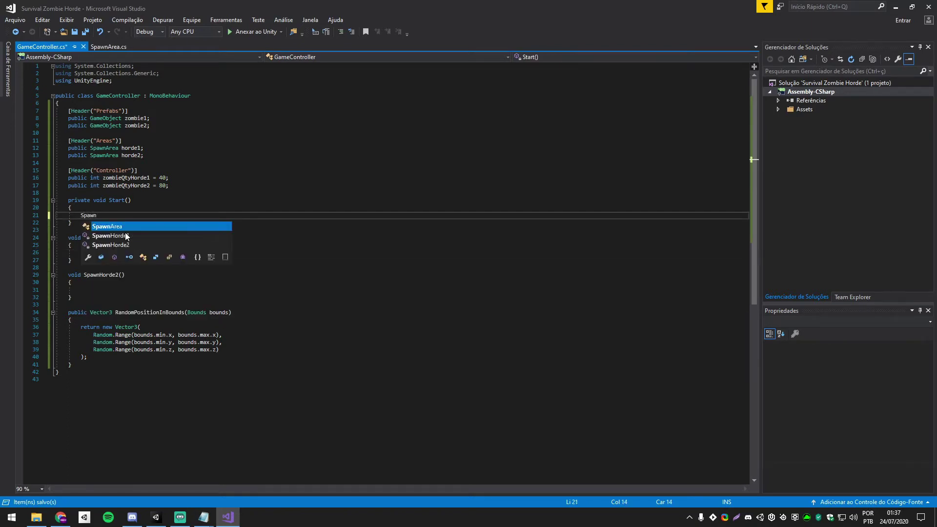
left_click(125, 233)
type("();")
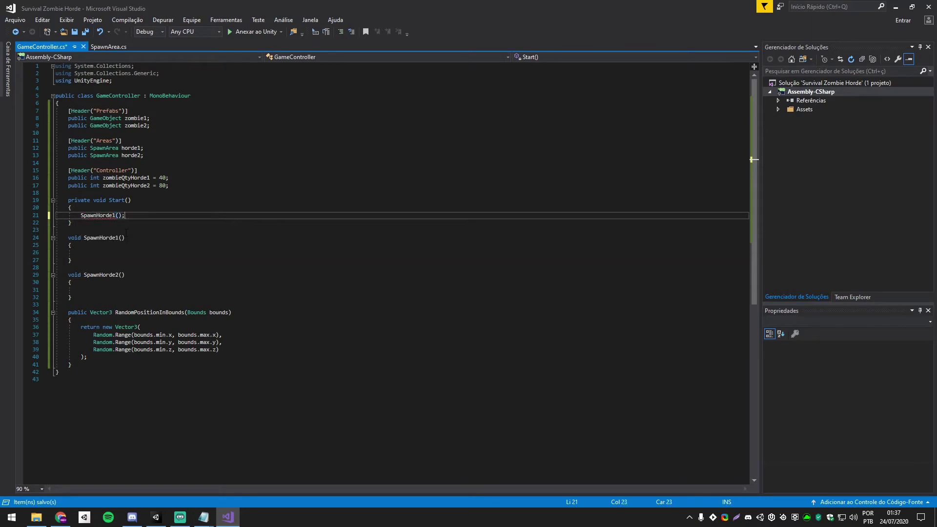
key("Return")
type("Sp")
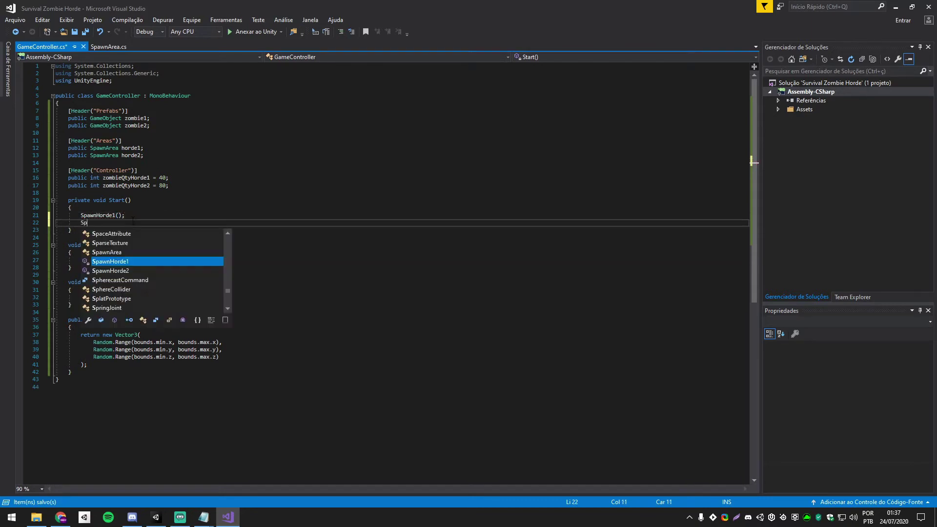
type("awnHorde2();")
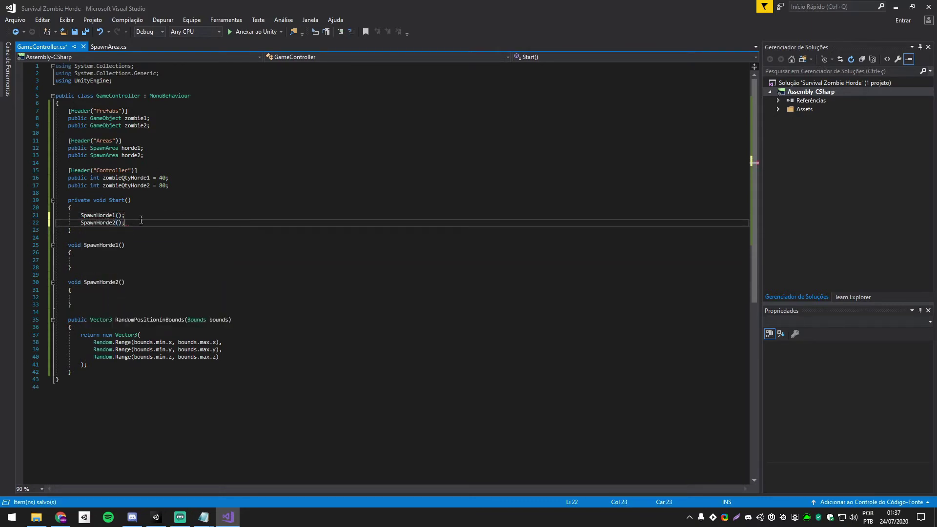
left_click(125, 260)
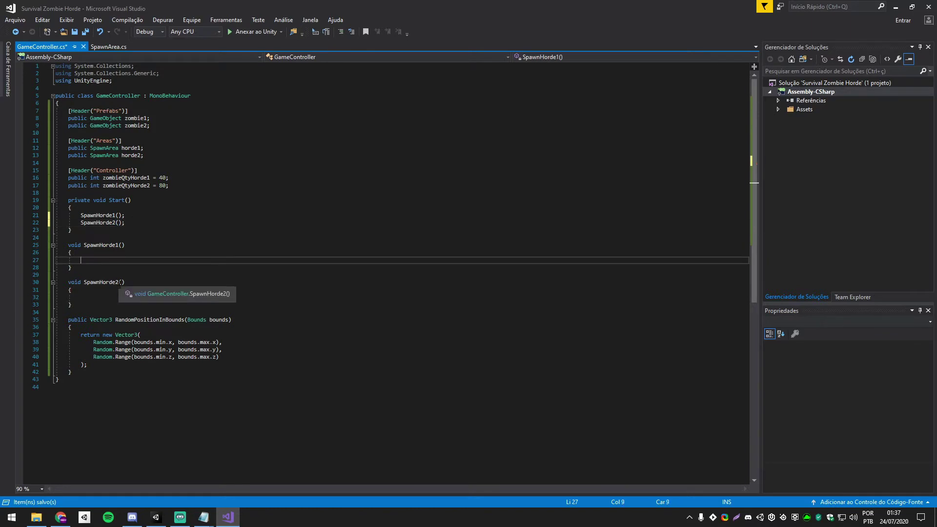
- Add a for loop in SpawnHorde1 running i from 0 to zombieQtyHorde1
type("for")
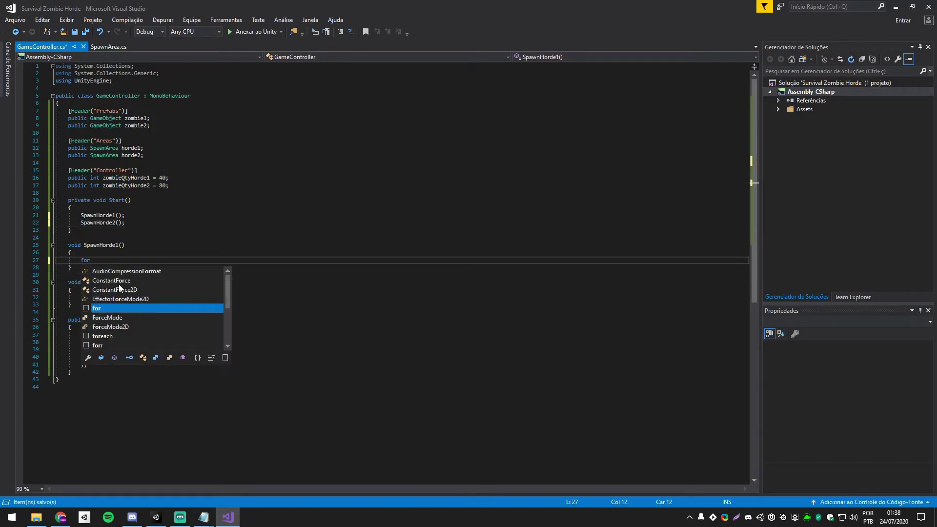
type("(")
type("in")
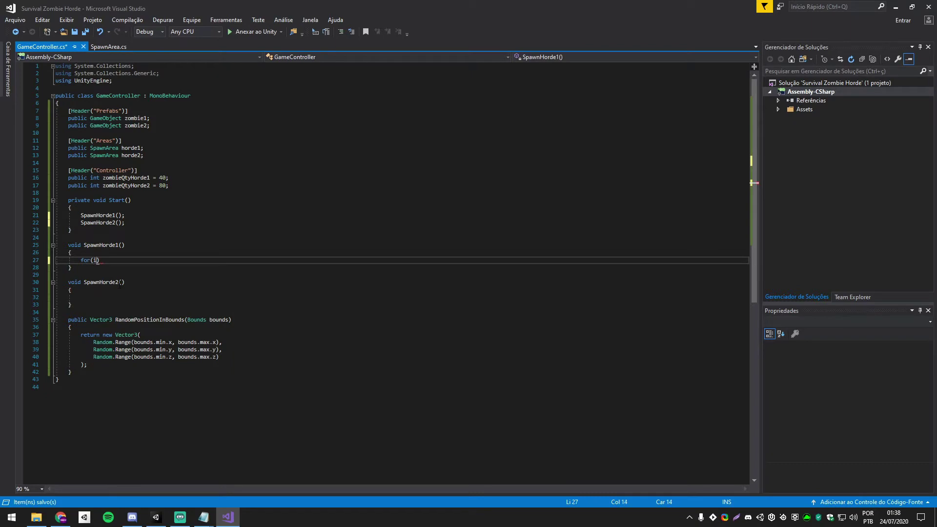
type("t i = 0")
type("; i < ")
type("zombie")
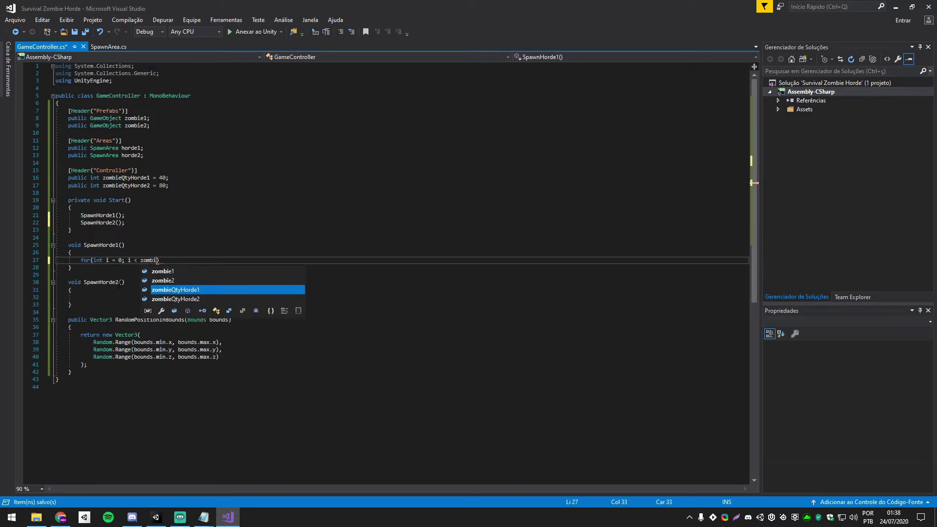
key("Tab")
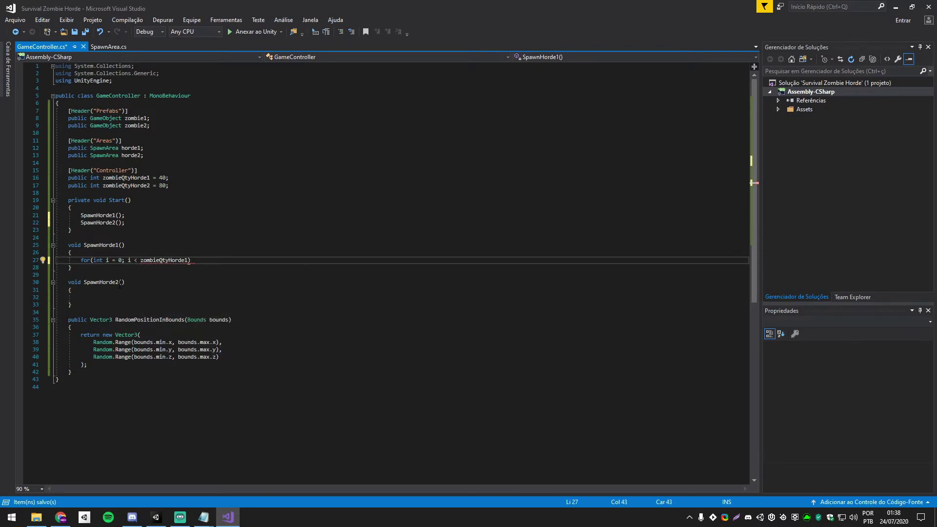
type("; i+")
type("+")
key("End")
key("Return")
type("{")
key("Return")
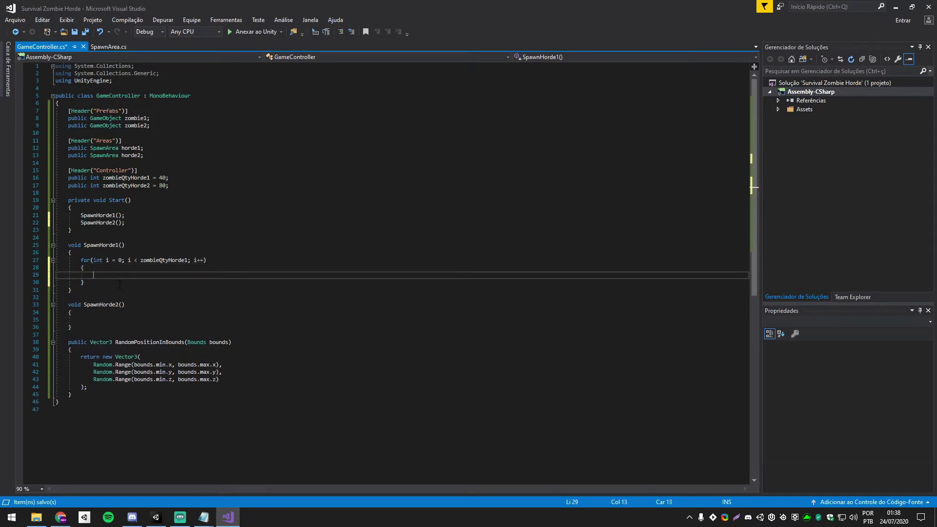
- Inside the loop, store RandomPositionInBounds(horde1.GetComponent<Collider>().bounds) in a variable
type("var ")
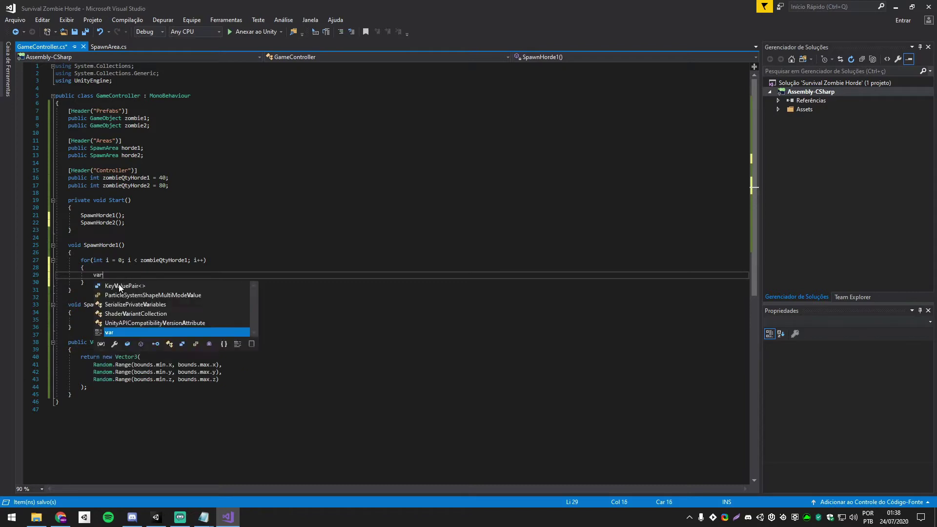
type("Ran")
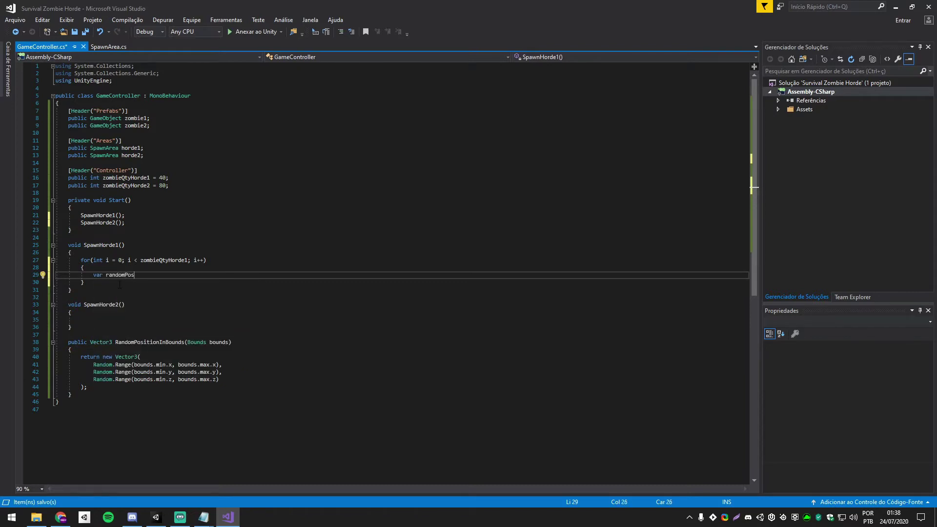
type(" Rando")
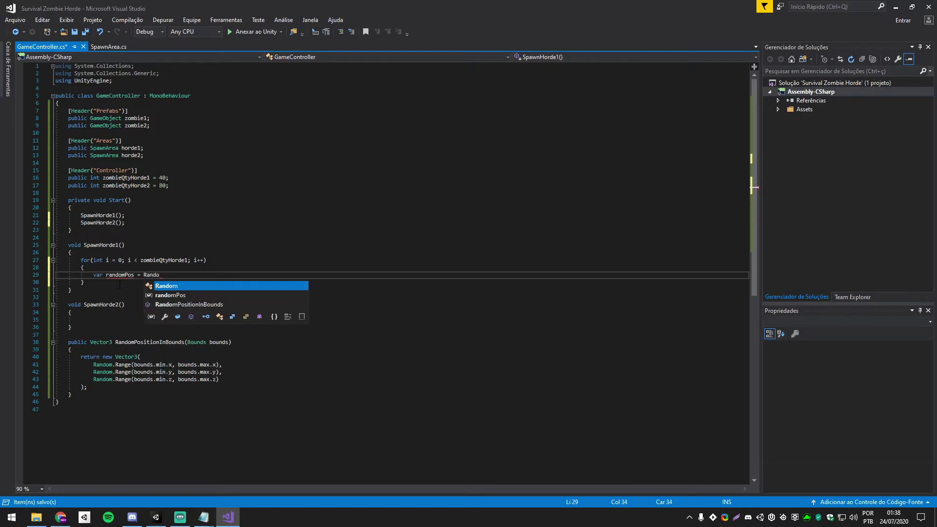
key("Down")
key("Down")
key("Tab")
type("(")
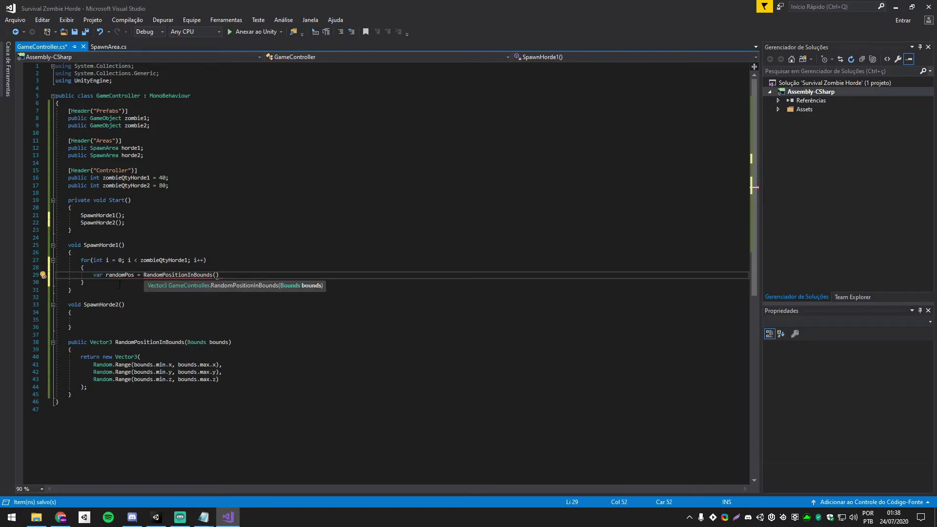
type("horde1")
type(".")
key("Tab")
type(".")
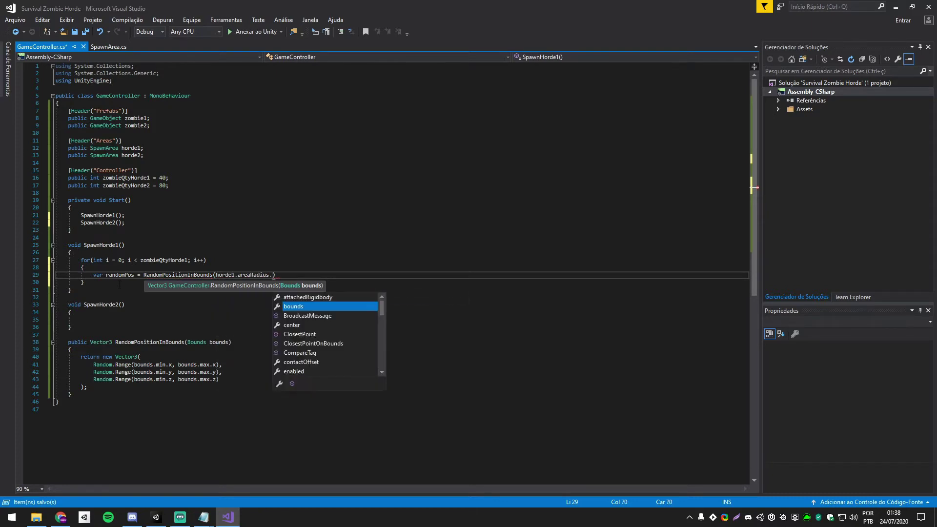
type("GetComponent<C")
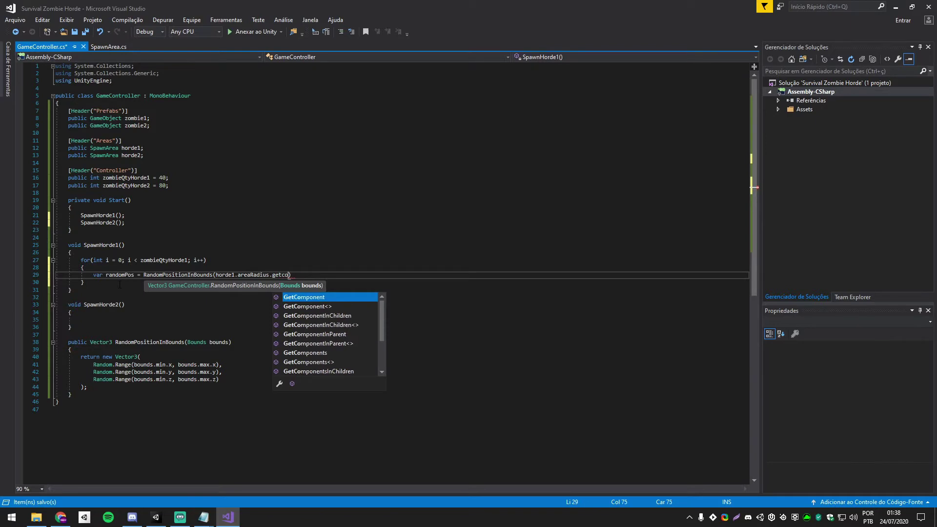
type("ollider")
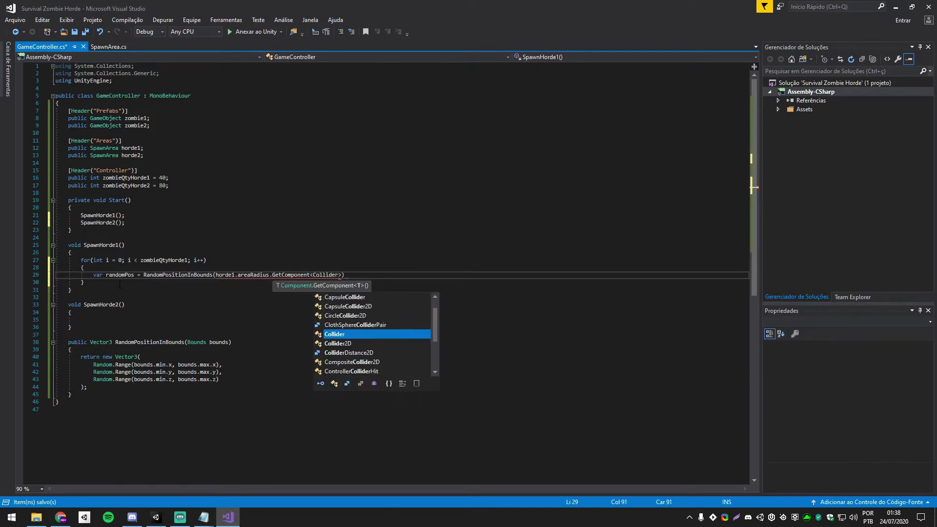
type(">()")
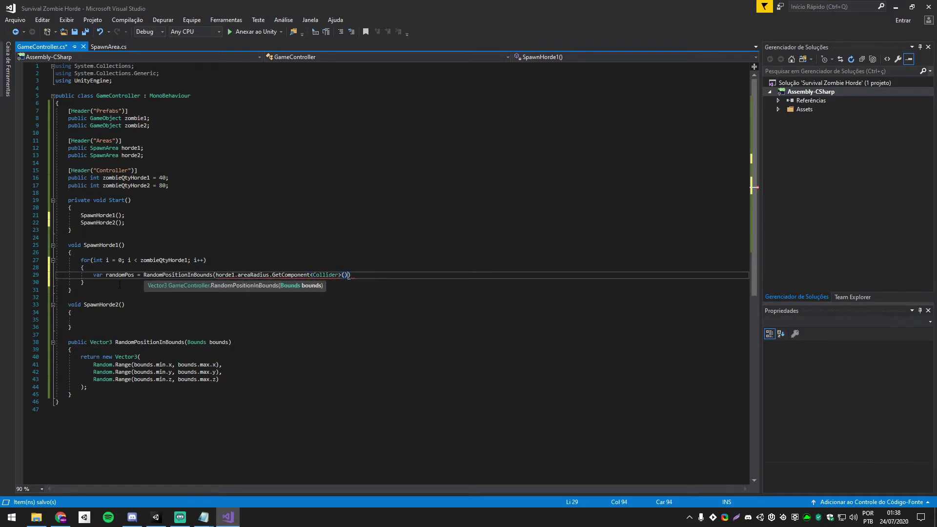
type(".bo")
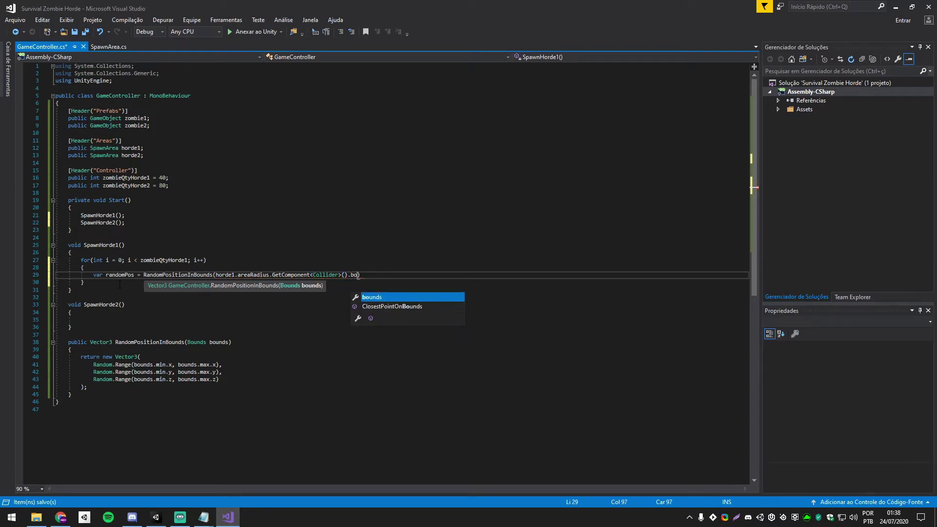
type("unds)")
key("Return")
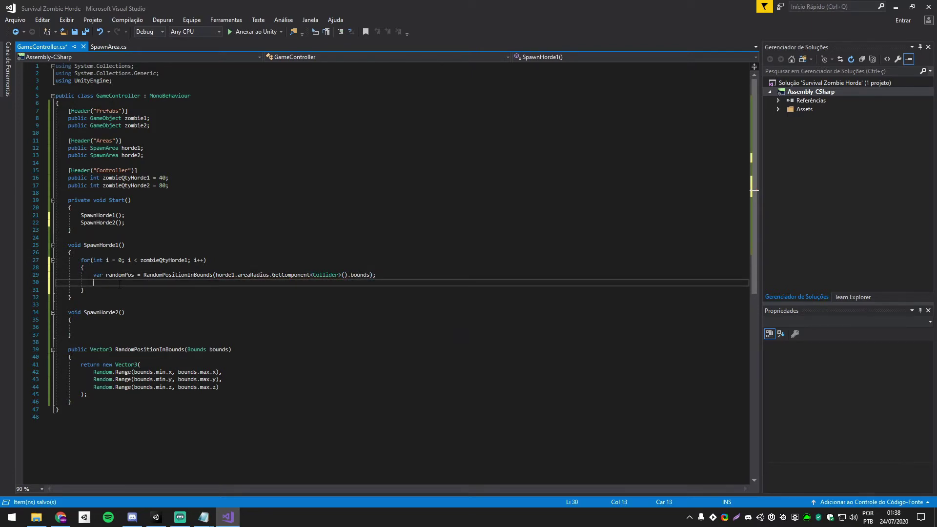
- Instantiate zombie1 at randomPos with transform.rotation, correcting the 'trasform' typo
type("Game")
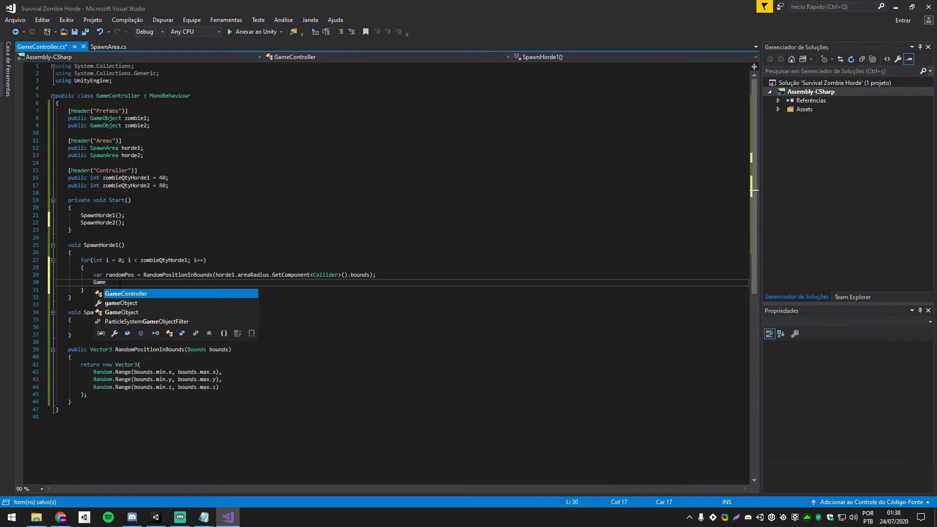
key("BackSpace")
key("BackSpace")
key("BackSpace")
type("Instan")
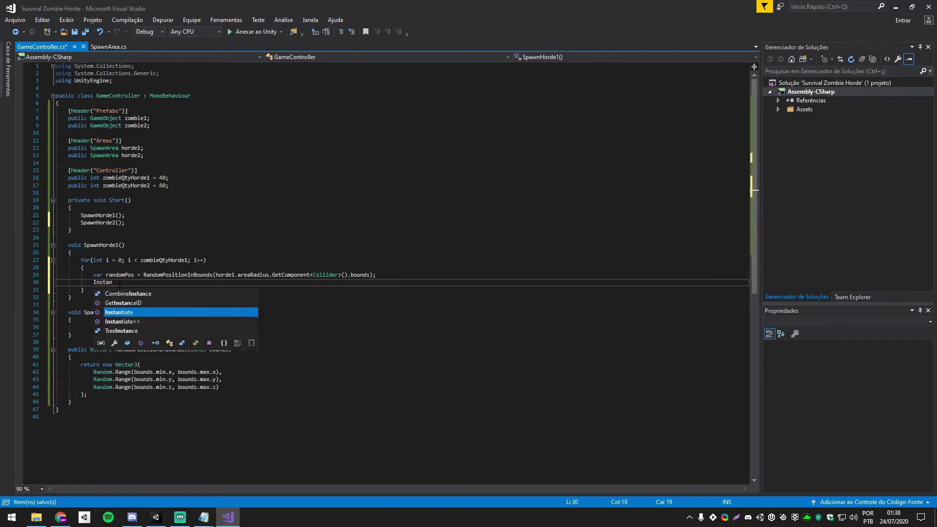
type("tiate(")
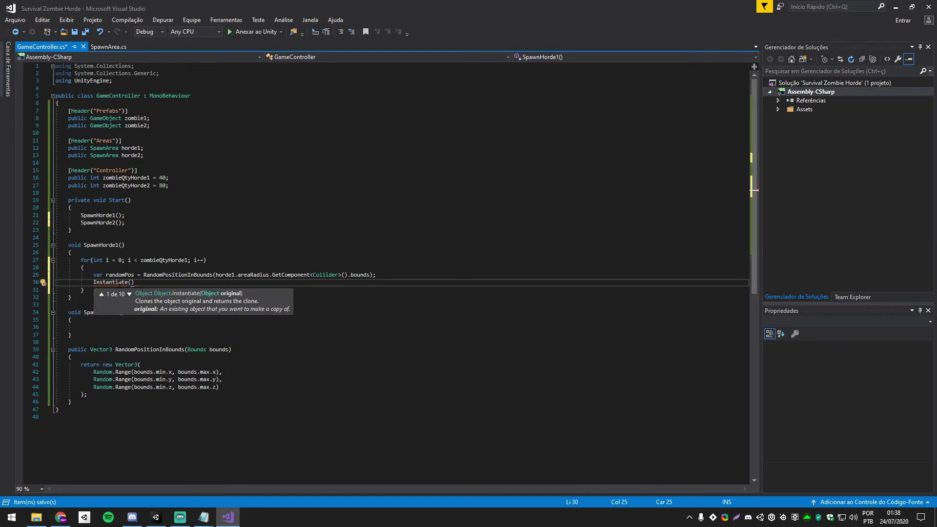
type("zombire")
key("BackSpace")
type("e")
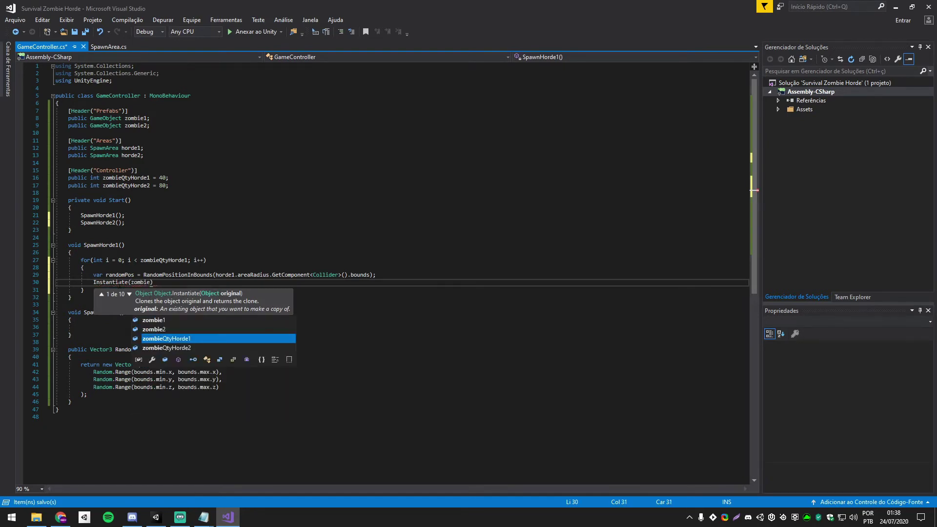
type("1, ")
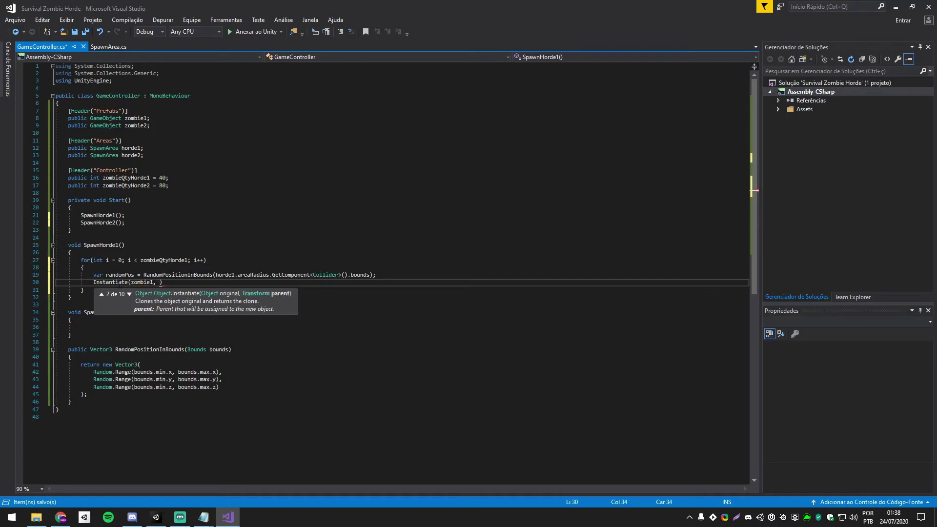
type("random")
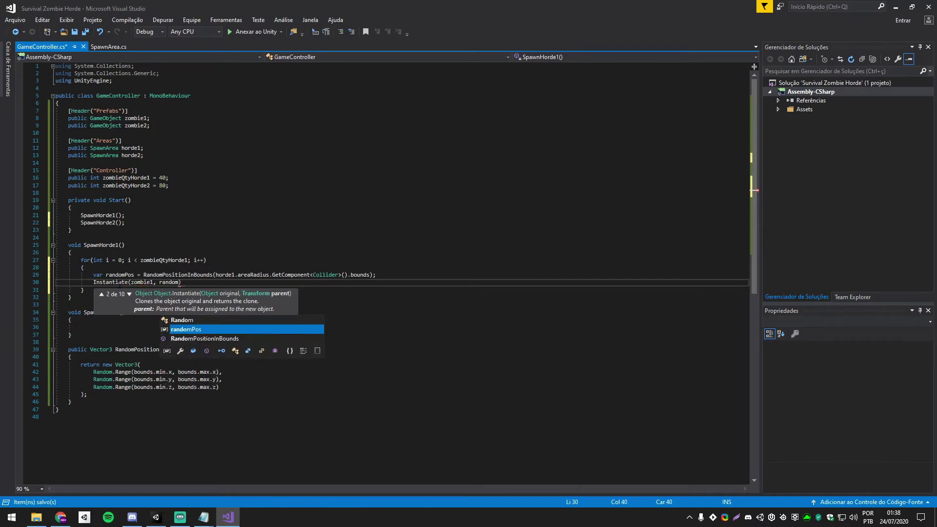
key("Escape")
key("ctrl+z")
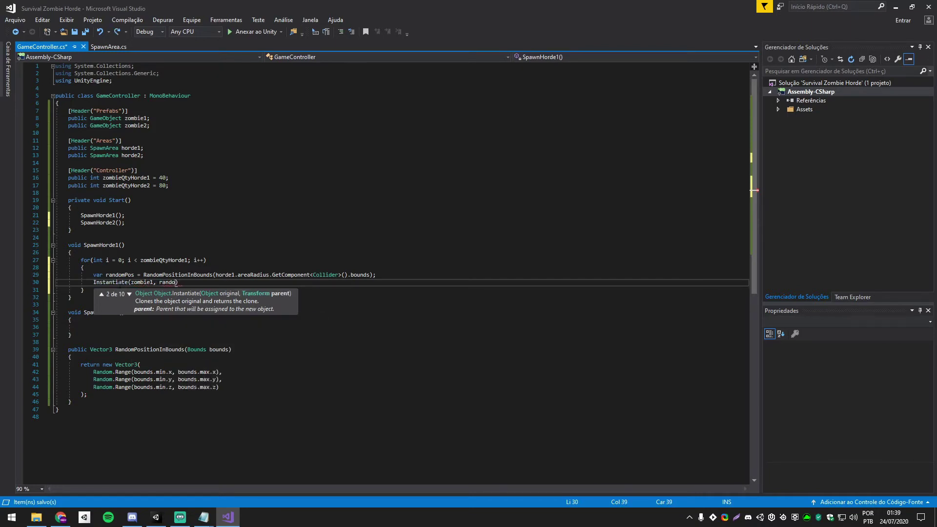
type("mPos, ")
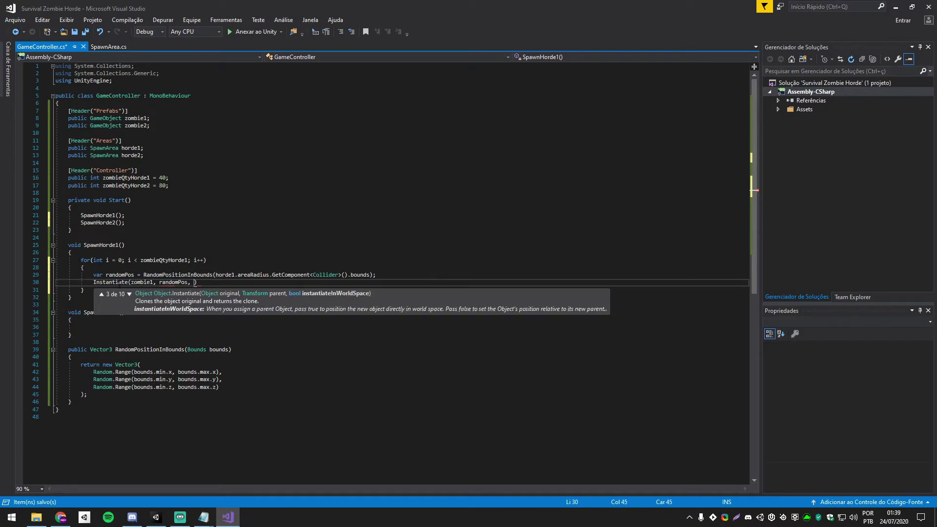
type("tras")
type("form.rot")
type("ation)")
type(";")
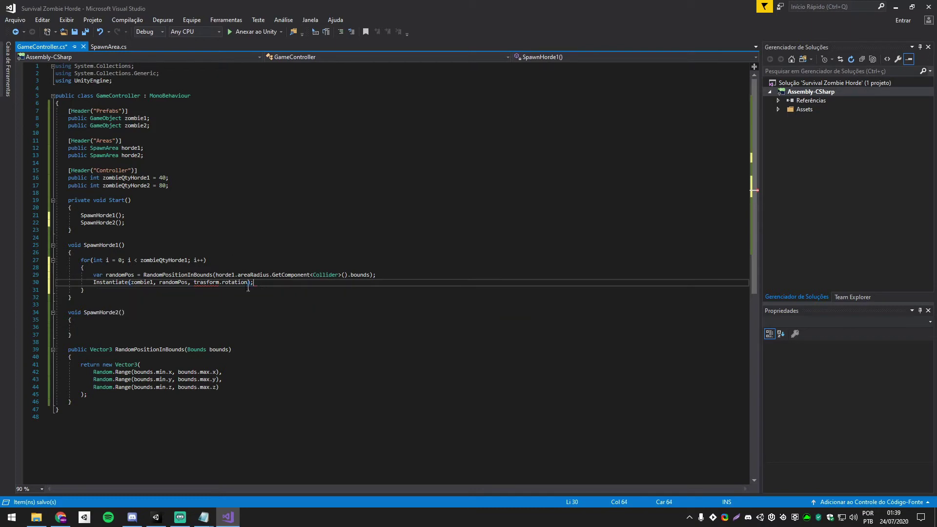
left_click(200, 283)
key("Delete")
key("Delete")
key("Delete")
type("ans")
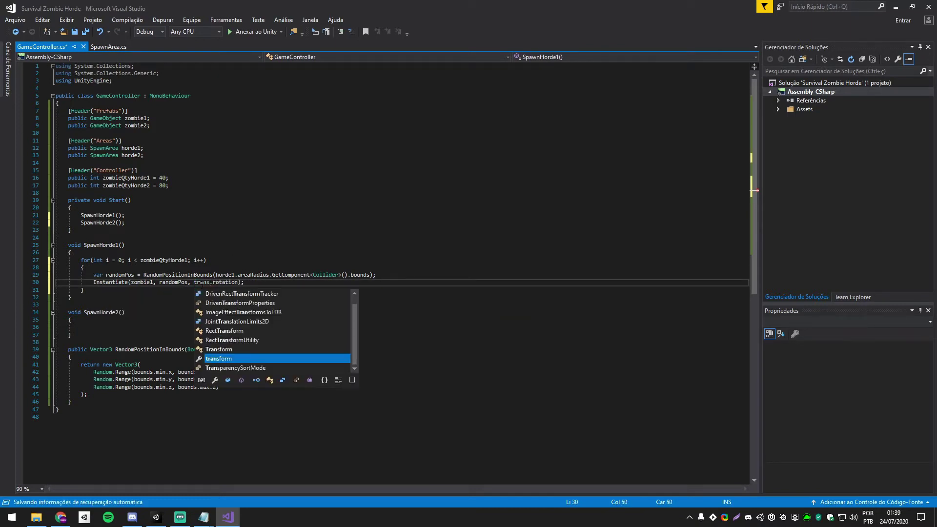
key("Tab")
left_click(191, 296)
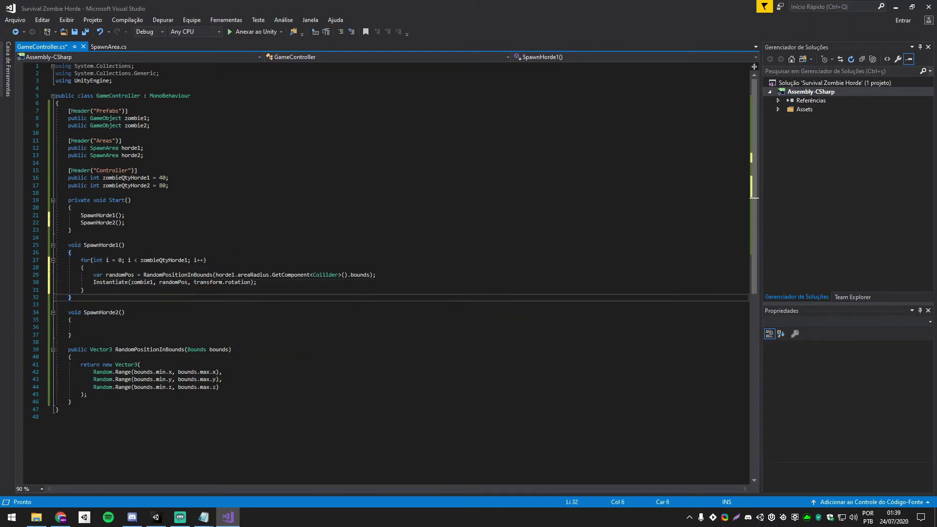
left_click(274, 282)
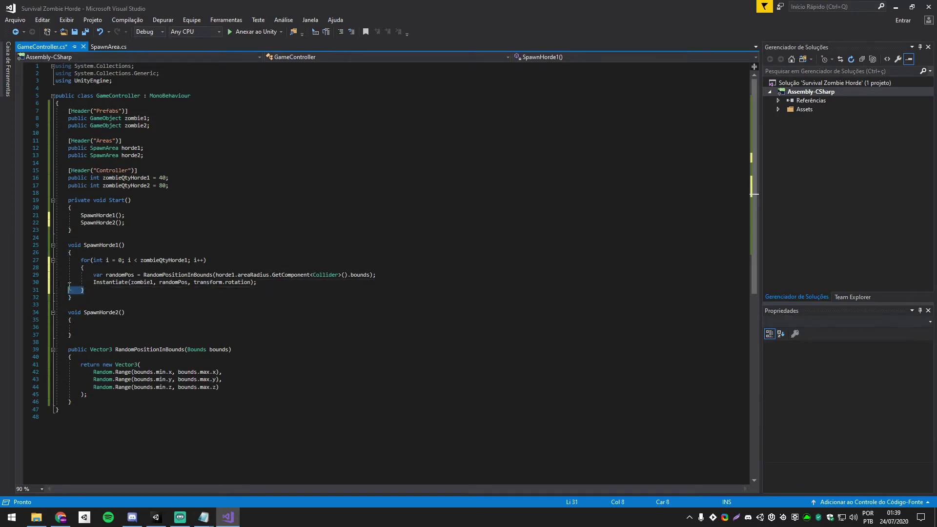
- Copy the spawning loop into SpawnHorde2, swap horde1 for horde2 and zombie1 for zombie2, then save
left_click_drag(149, 288, 23, 262)
key("ctrl+c")
left_click(89, 330)
key("ctrl+v")
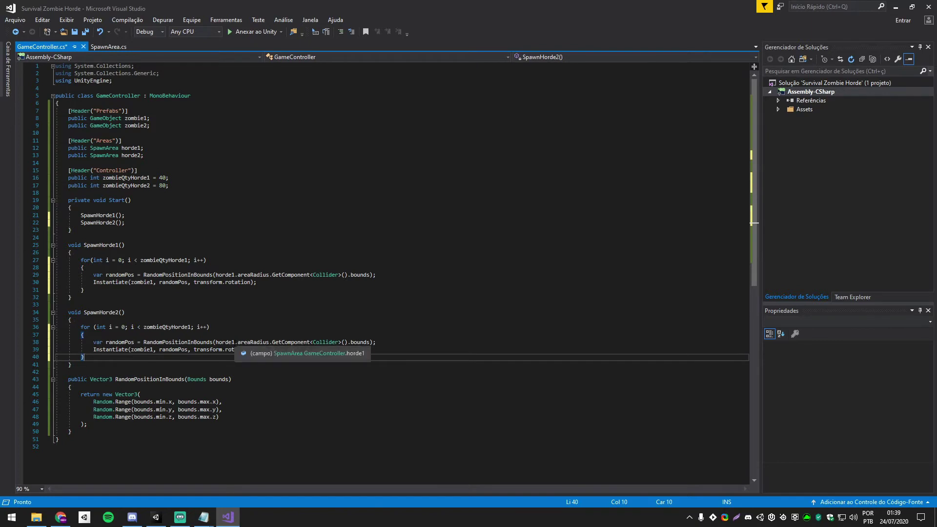
double_click(225, 342)
type("horde2")
key("Down")
key("Down")
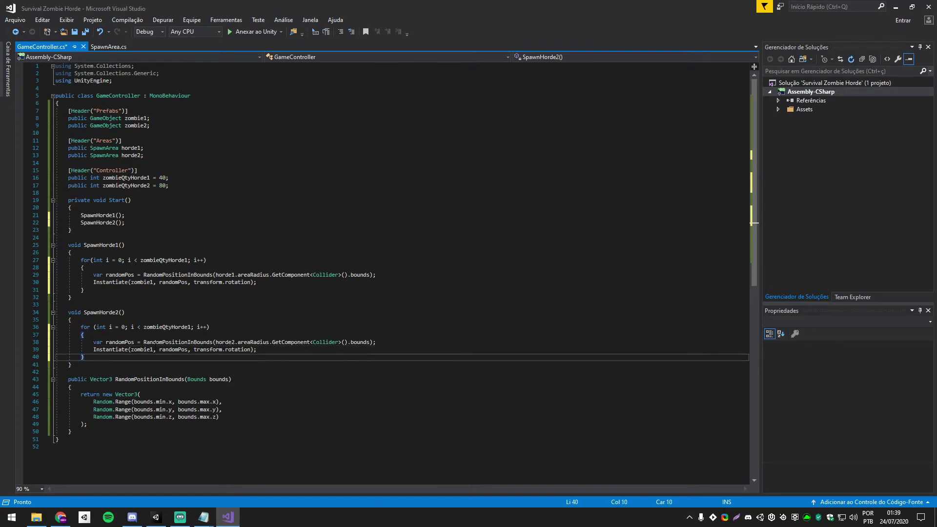
left_click(155, 343)
left_click(142, 349)
double_click(141, 349)
type("zombie2")
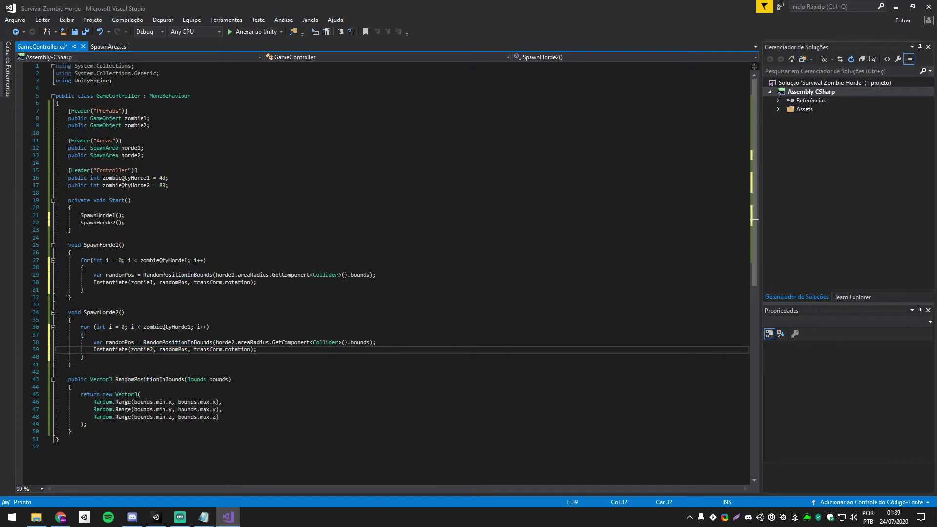
key("ctrl+s")
- Review where zombie1 is used in SpawnHorde1, then go to the Unity editor
left_click(107, 312)
left_click(104, 245)
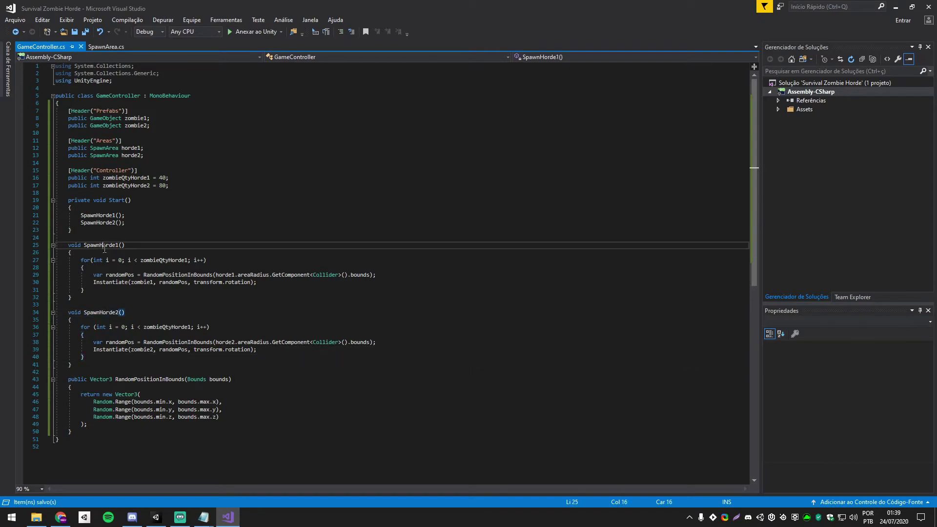
left_click(134, 282)
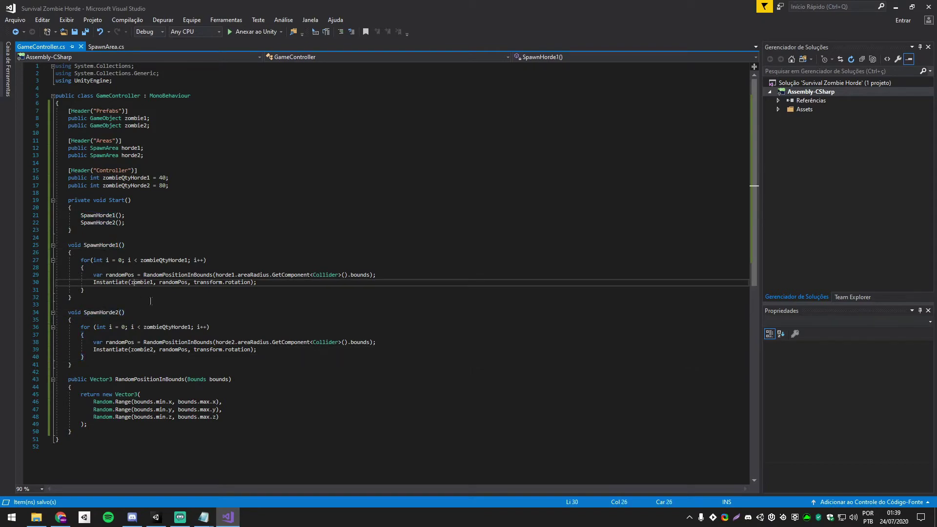
left_click(158, 520)
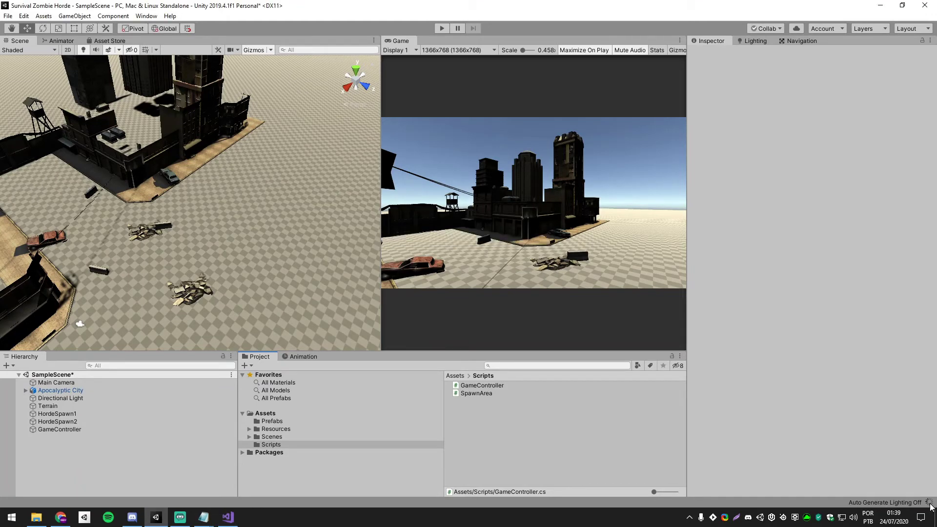
- Assign HordeSpawn1 and HordeSpawn2 to GameController's Horde 1 and Horde 2 fields
left_click(56, 414)
left_click(59, 429)
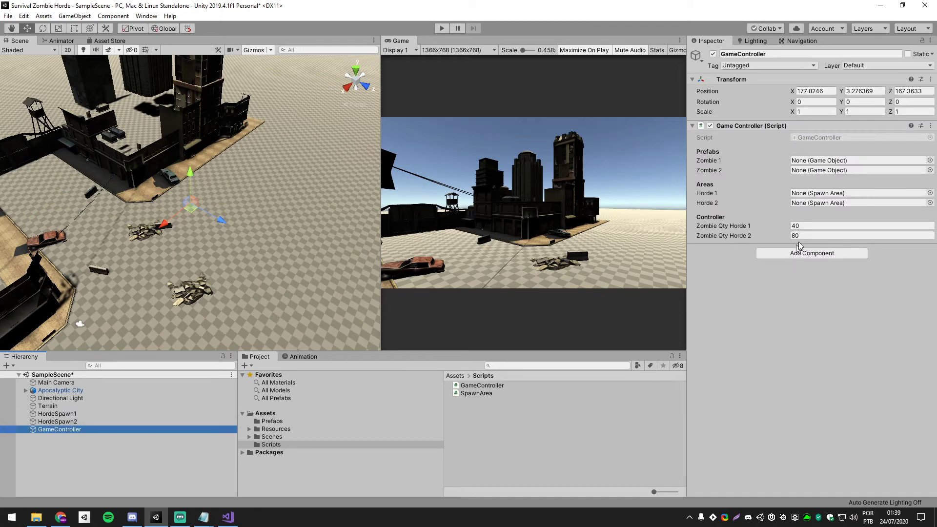
left_click_drag(56, 413, 829, 193)
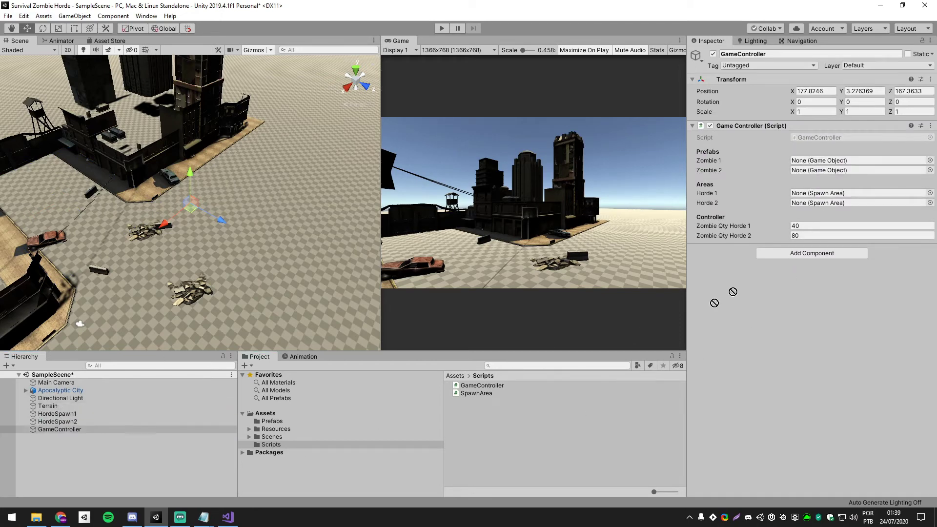
left_click_drag(57, 421, 829, 203)
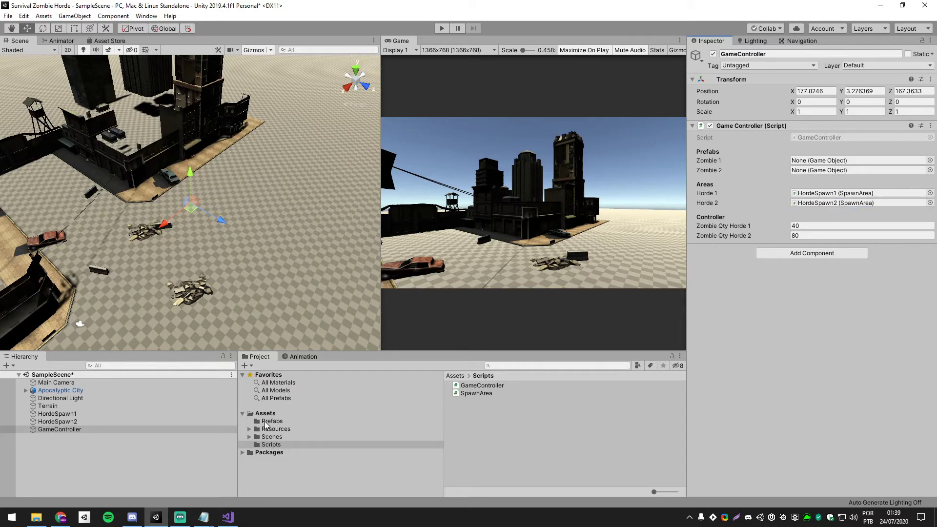
- Duplicate the Zombie prefab in Prefabs and rename the copy 'Zombie 2'
left_click(268, 421)
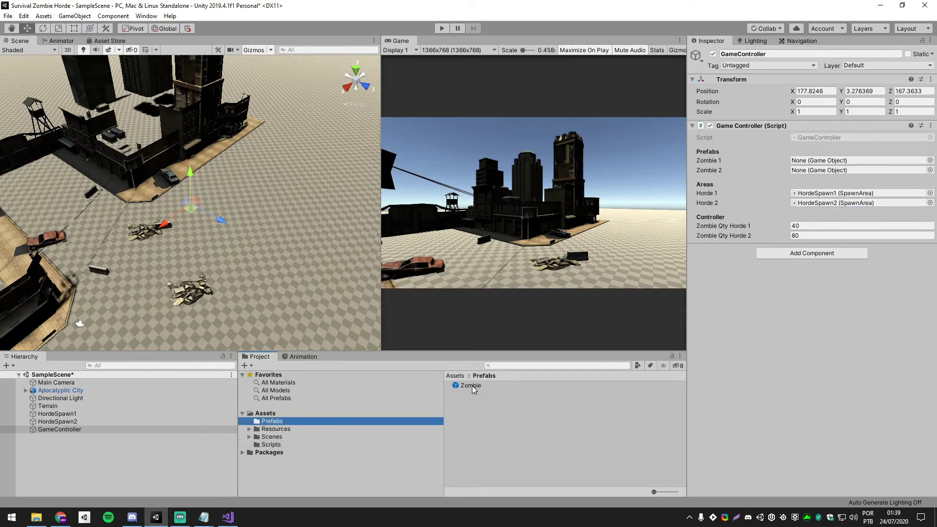
left_click(471, 386)
key("ctrl+d")
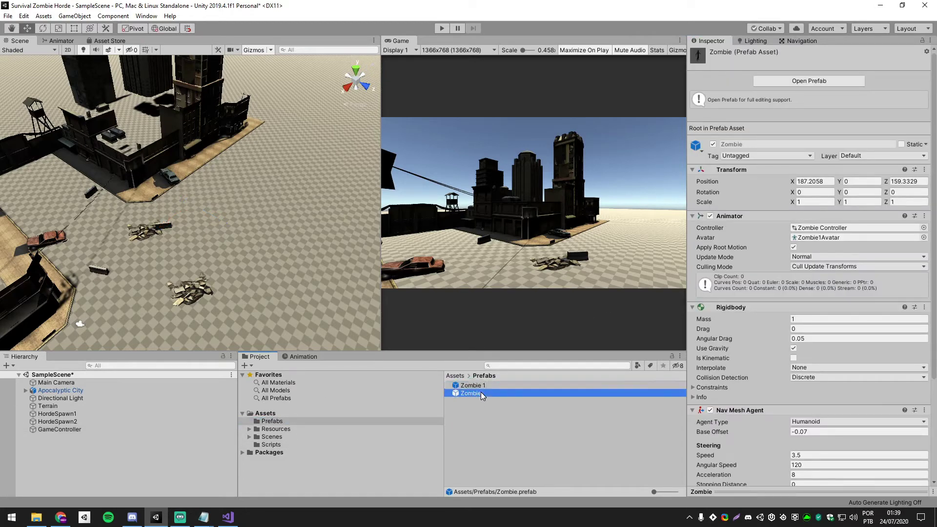
key("F2")
type("Zombie2")
left_click(494, 387)
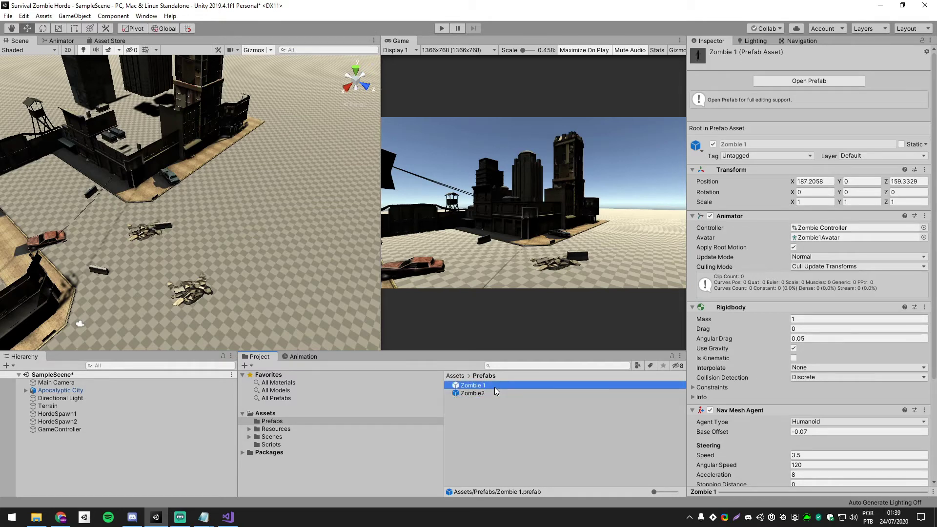
left_click(483, 394)
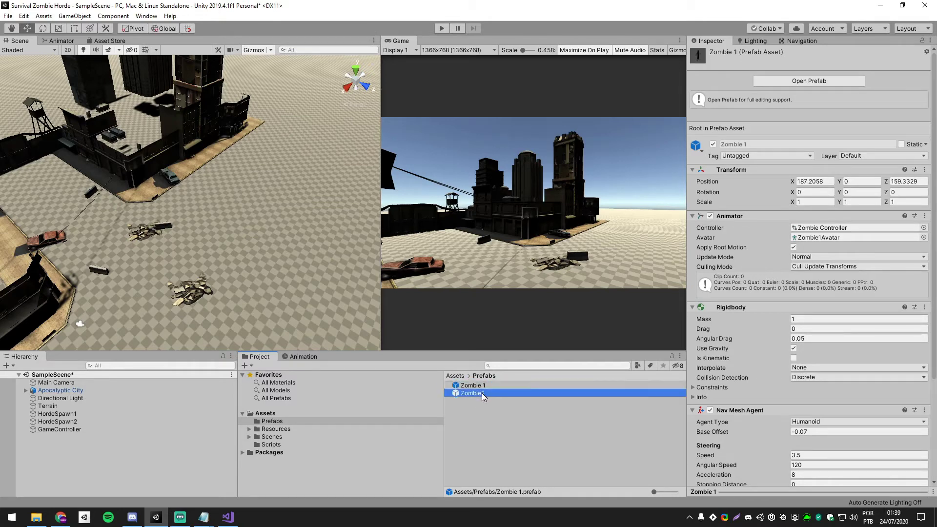
key("F2")
type("Zombie 2")
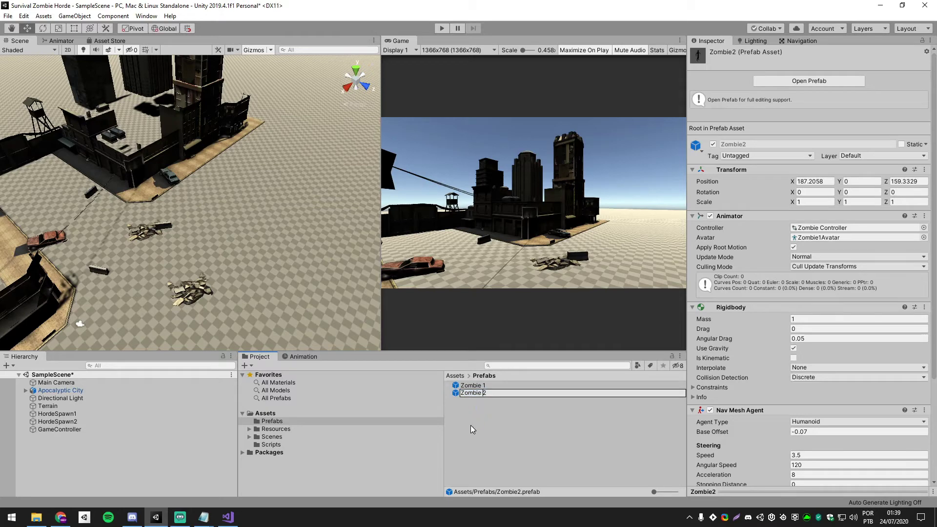
left_click(473, 429)
- Put the Zombie 1 and Zombie 2 prefabs into GameController's slots and save the scene
left_click(59, 429)
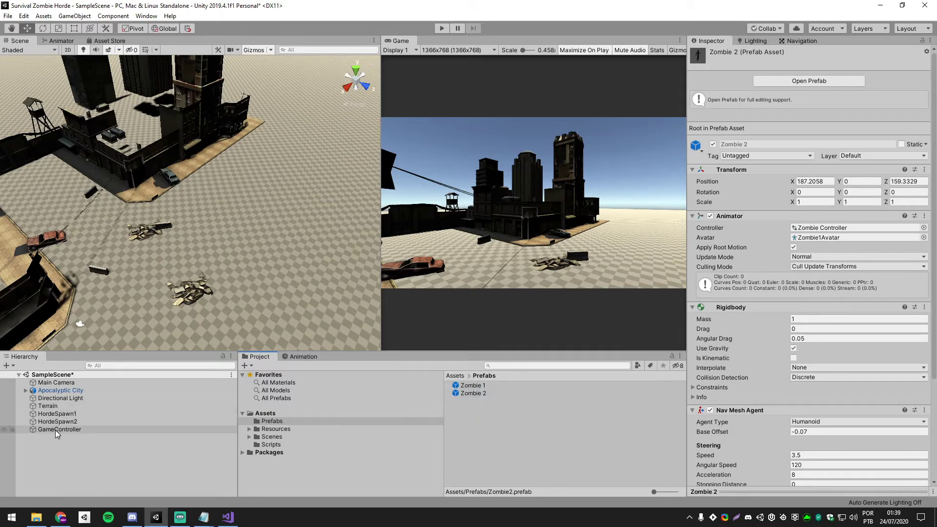
mouse_move(471, 385)
left_mouse_down()
mouse_move(753, 303)
mouse_move(810, 160)
left_mouse_up()
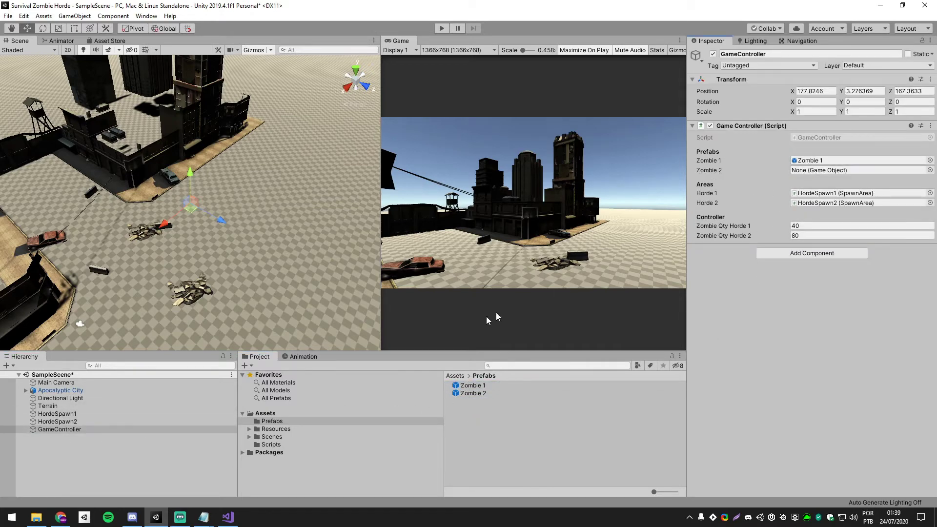
mouse_move(473, 393)
left_mouse_down()
mouse_move(758, 308)
mouse_move(835, 170)
left_mouse_up()
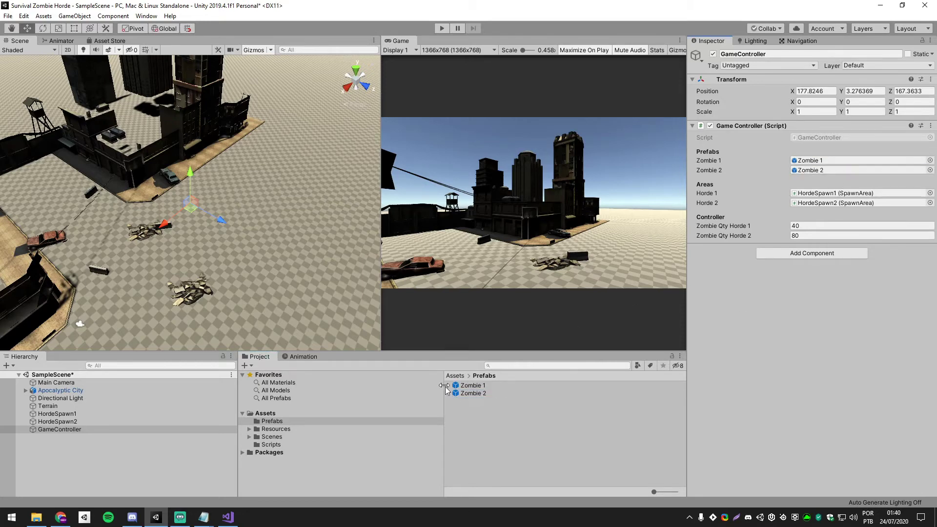
left_click(554, 408)
key("ctrl+s")
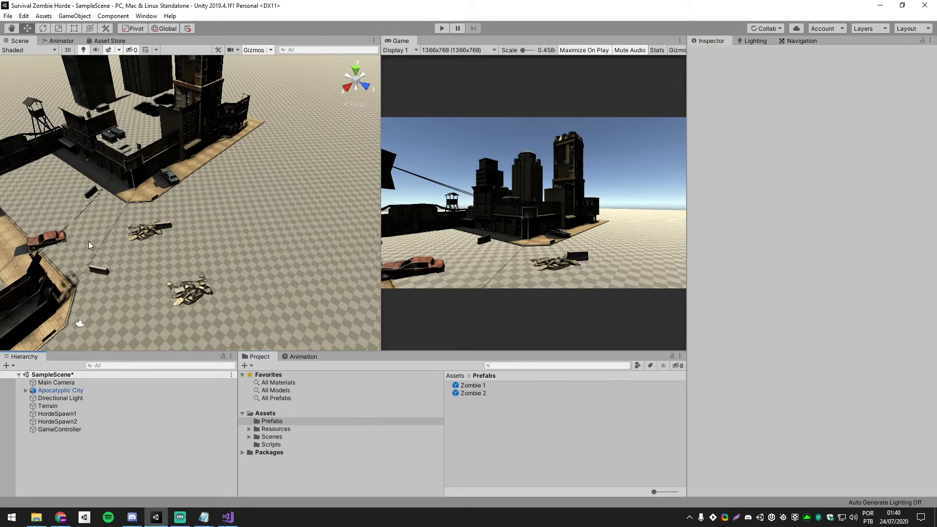
left_click(441, 30)
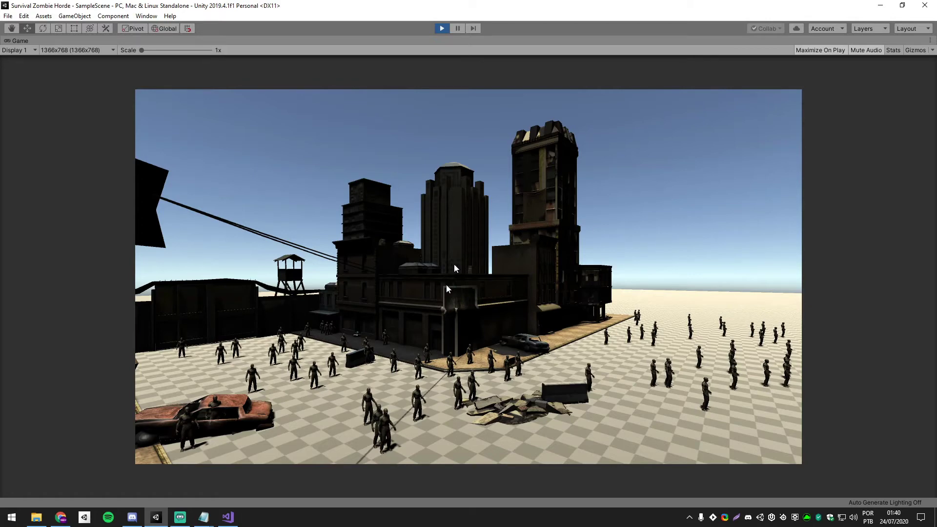
left_click(893, 50)
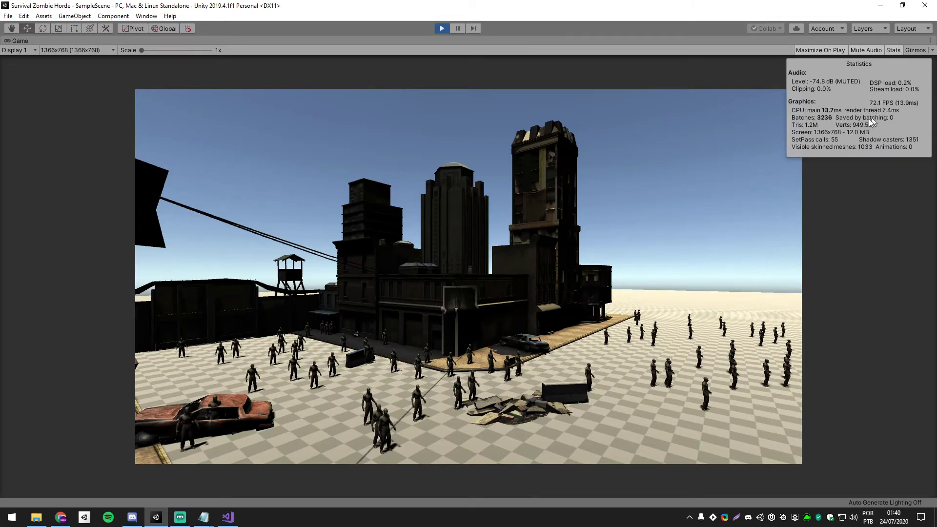
left_click(893, 50)
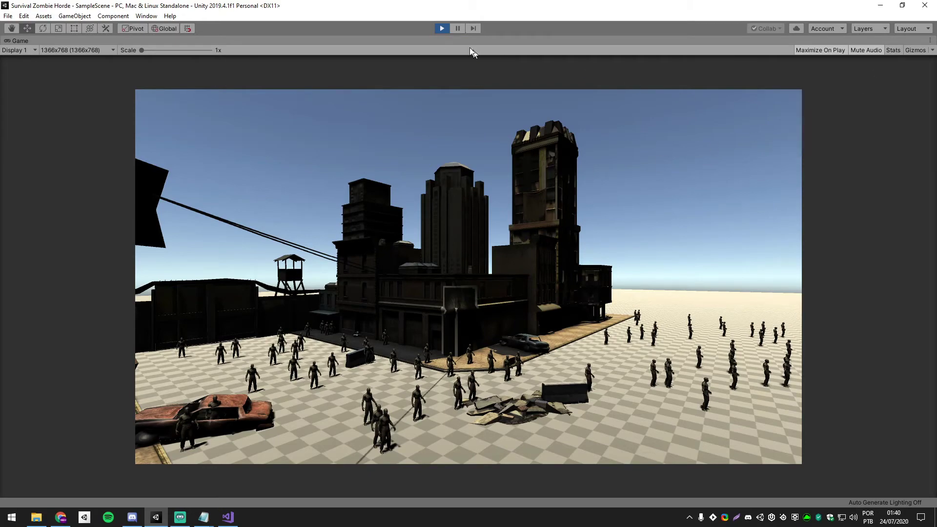
left_click(441, 28)
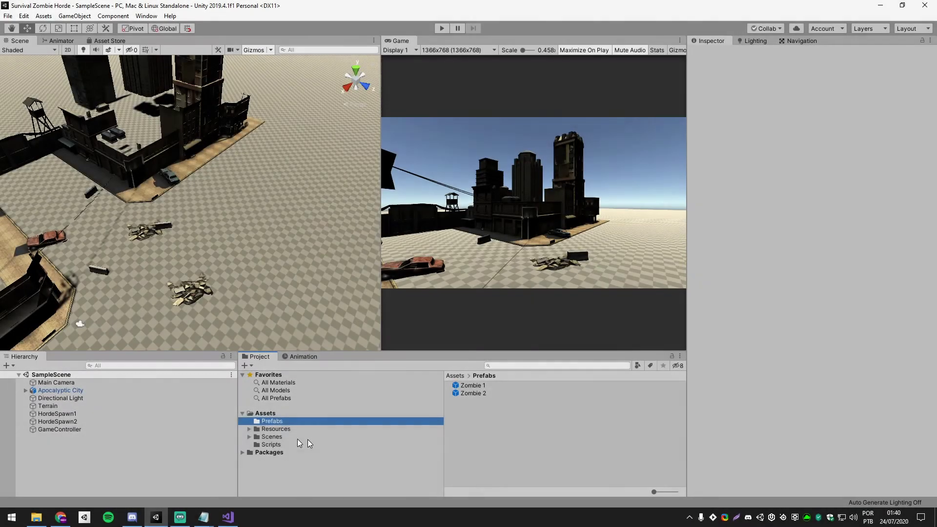
- In Assets/Scripts, create a new C# Script and name it ZombieIA
left_click(271, 437)
left_click(271, 444)
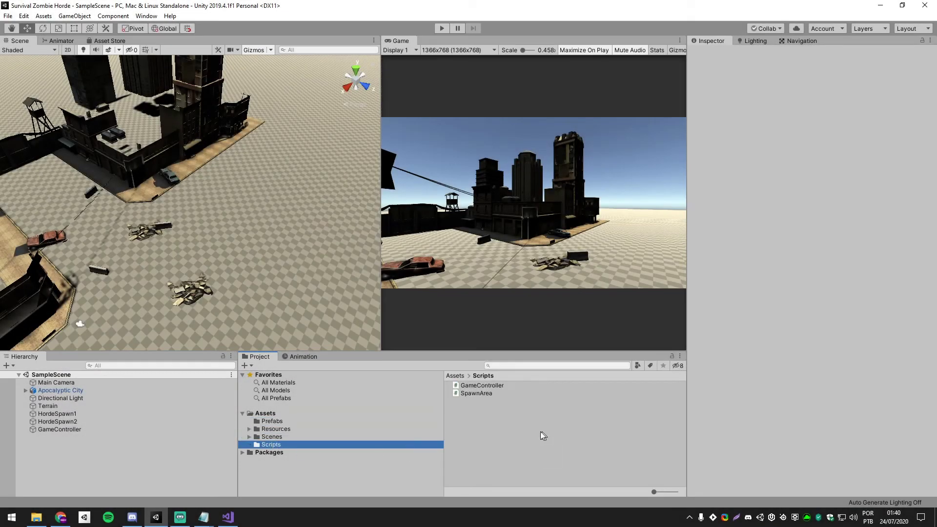
right_click(487, 411)
mouse_move(617, 169)
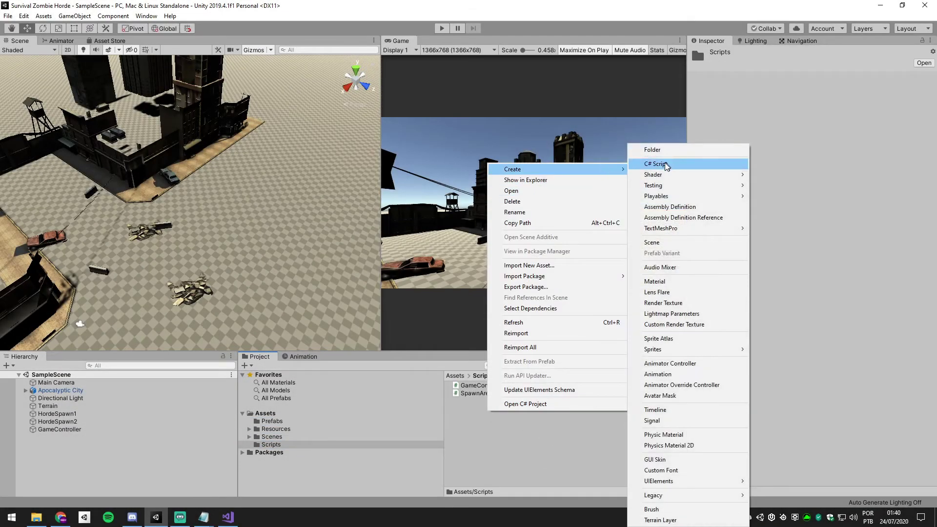
left_click(666, 164)
type("ZombieIA")
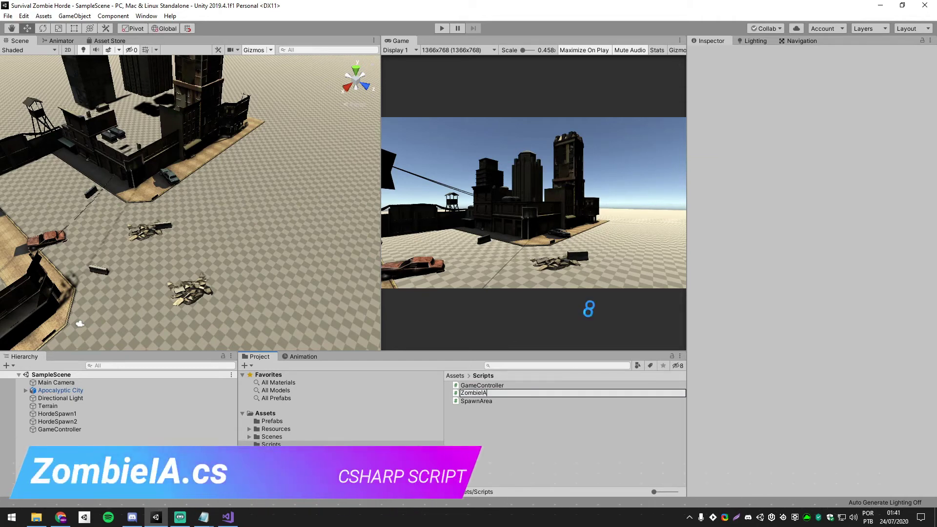
key("Return")
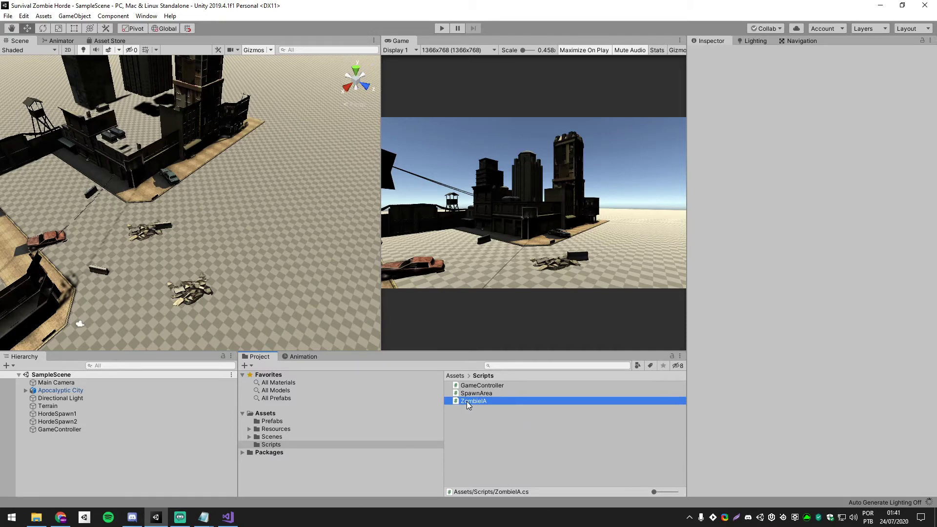
- Open ZombieIA.cs in Visual Studio for editing
left_click(404, 245)
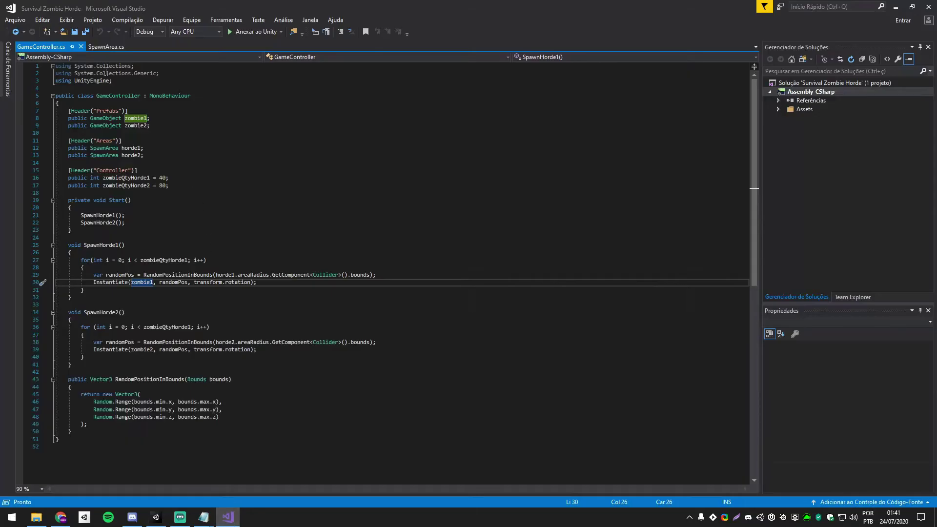
left_click(156, 517)
left_click(472, 402)
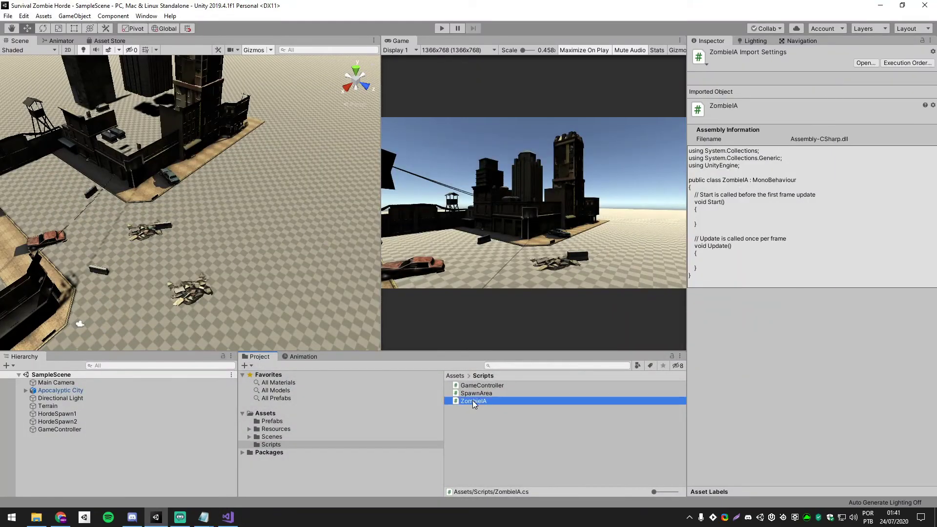
double_click(472, 401)
left_click(122, 163)
- Replace the default Start and Update methods with a [Header("Controllers")] attribute
left_click_drag(78, 185, 55, 111)
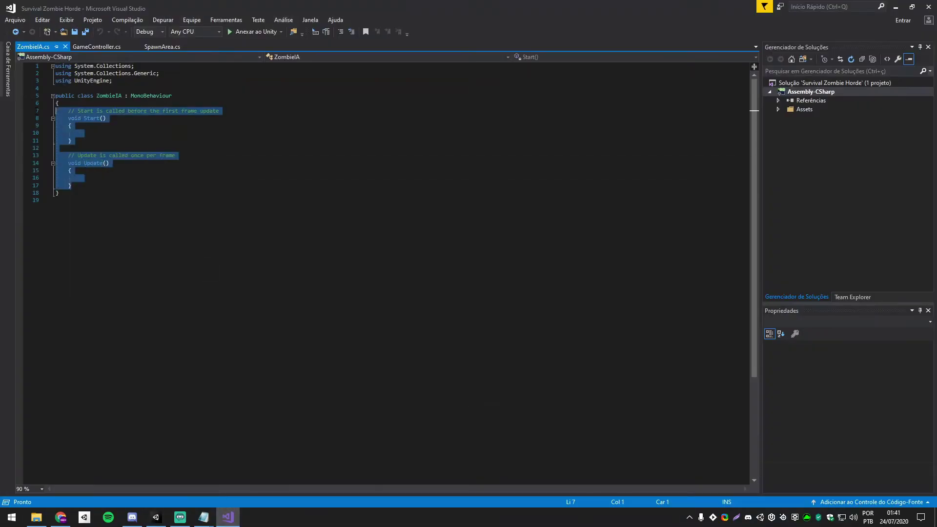
key("Delete")
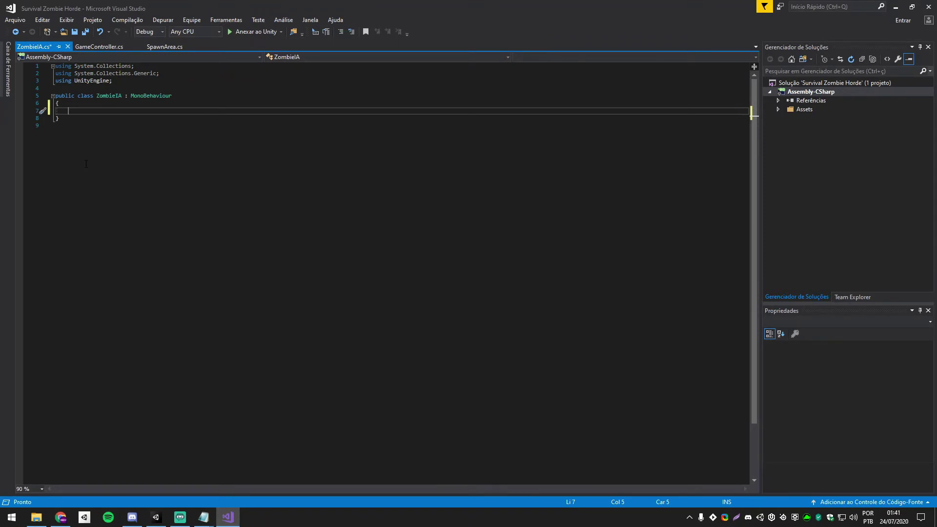
type("[Header")
type("(\"")
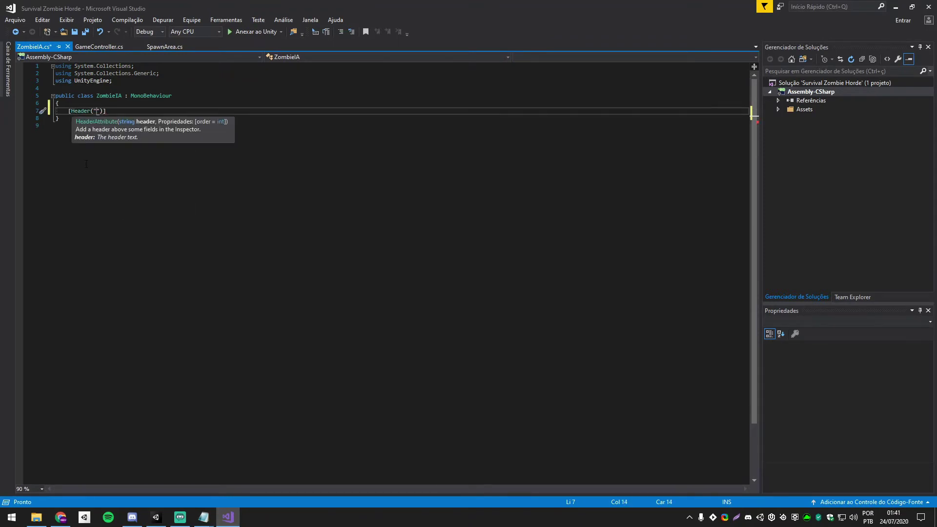
type("Contro")
type("llers")
key("End")
key("Return")
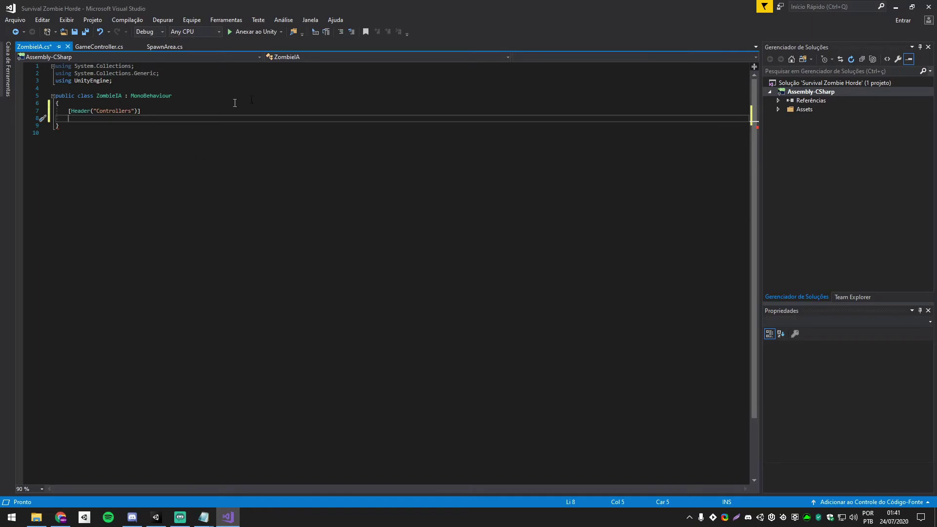
- Add the directive using UnityEngine.AI; below the existing using lines
left_click(156, 83)
key("Return")
type("u")
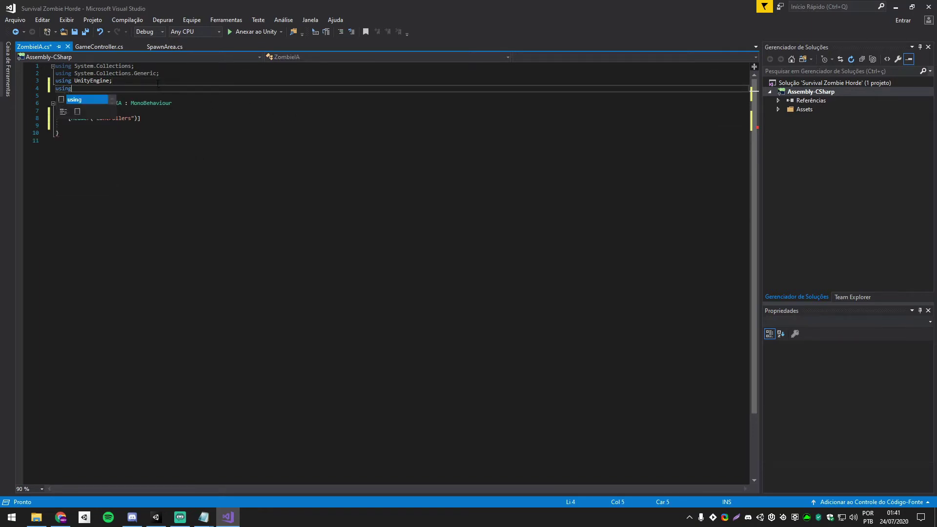
type("sing Unity")
key("Escape")
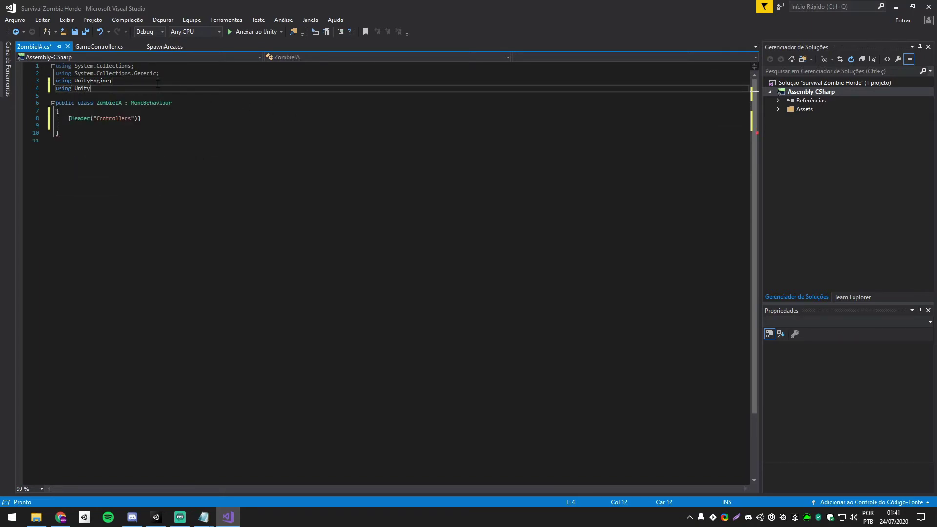
type("e.IA;")
key("BackSpace")
type("AI;")
- Declare public NavMeshAgent agent, GameController controller and Animator animator fields under the header
left_click(104, 128)
type("p")
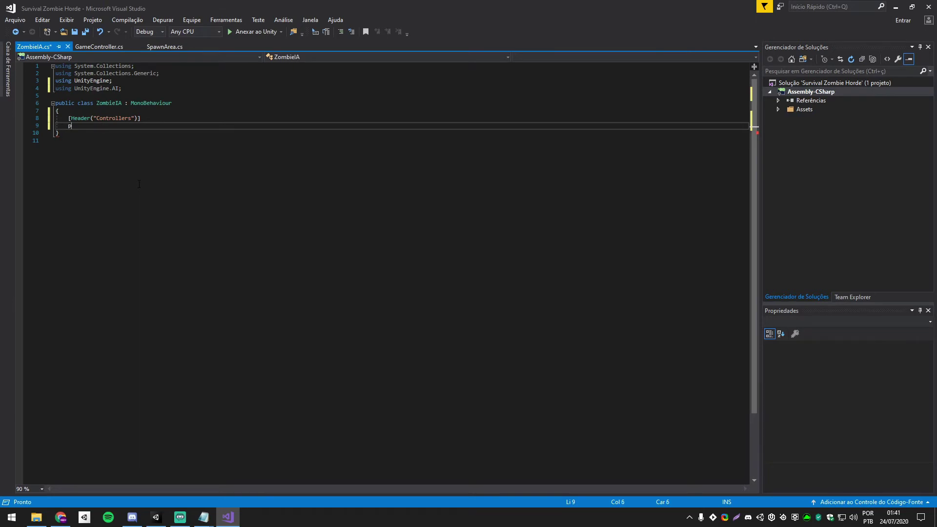
type("ublic ")
type("NavMe")
key("Tab")
type("agent;")
key("Return")
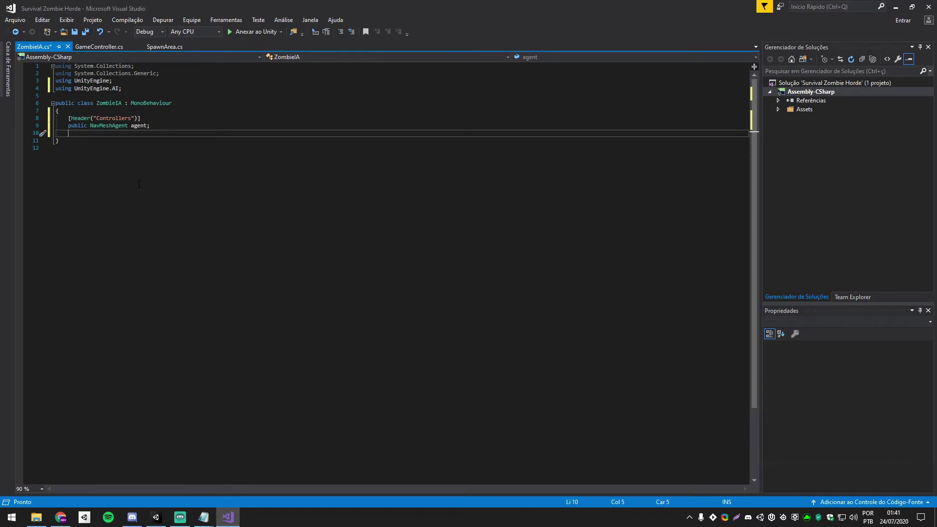
type("public Game")
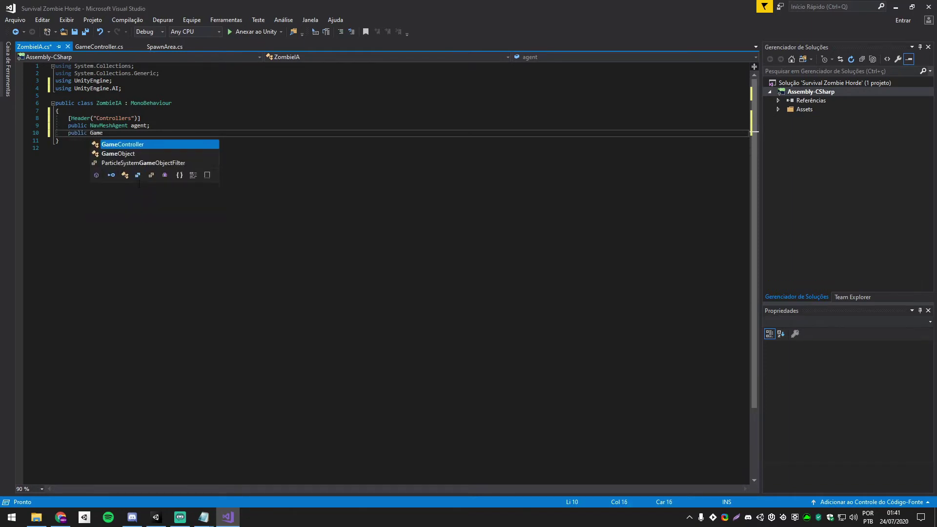
type("Controller controller")
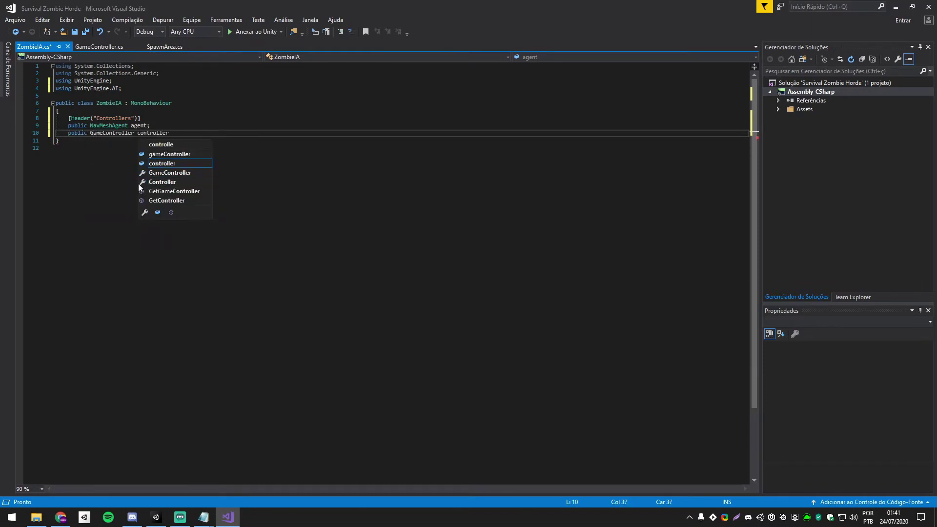
type(";")
key("Return")
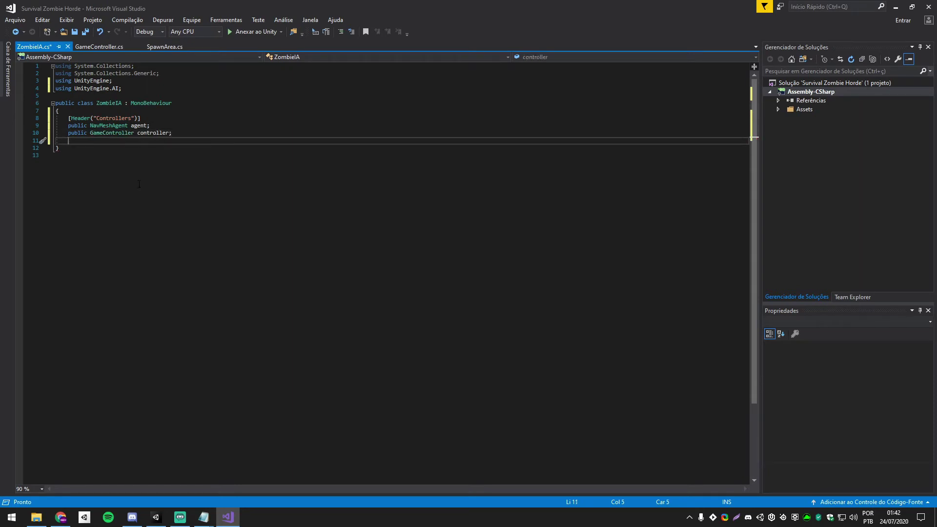
type("public ")
type("Animator ")
type("animator;")
key("Return")
key("Return")
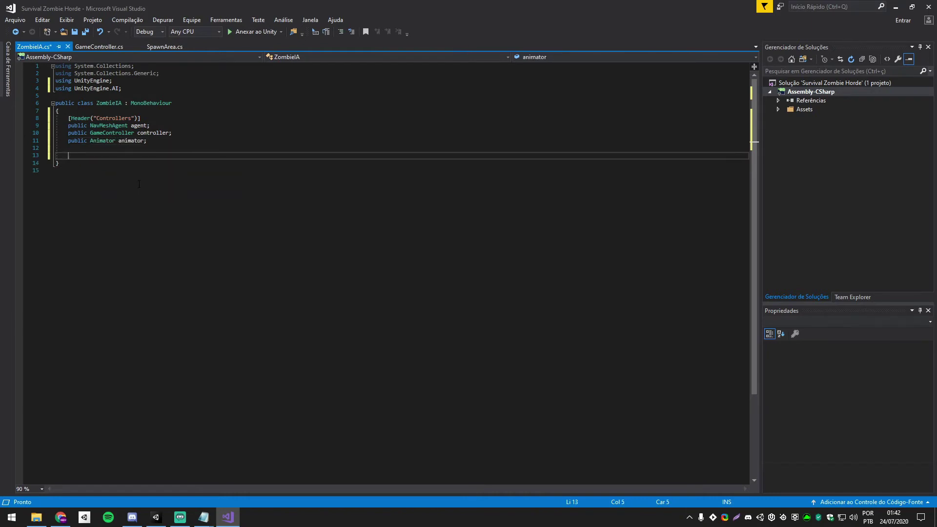
left_click_drag(141, 118, 69, 118)
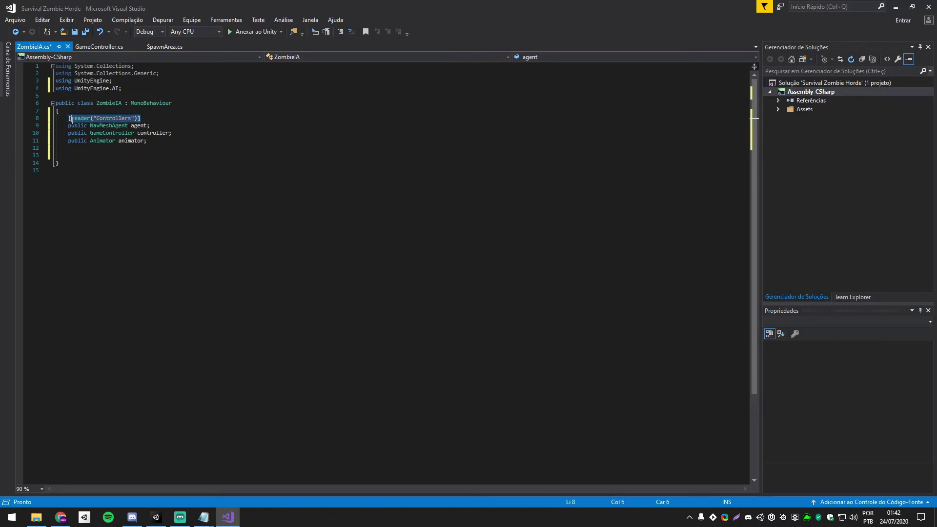
- Duplicate the Controllers header line and rename the copy to Patrol
key("ctrl+c")
left_click(82, 155)
key("ctrl+v")
double_click(101, 155)
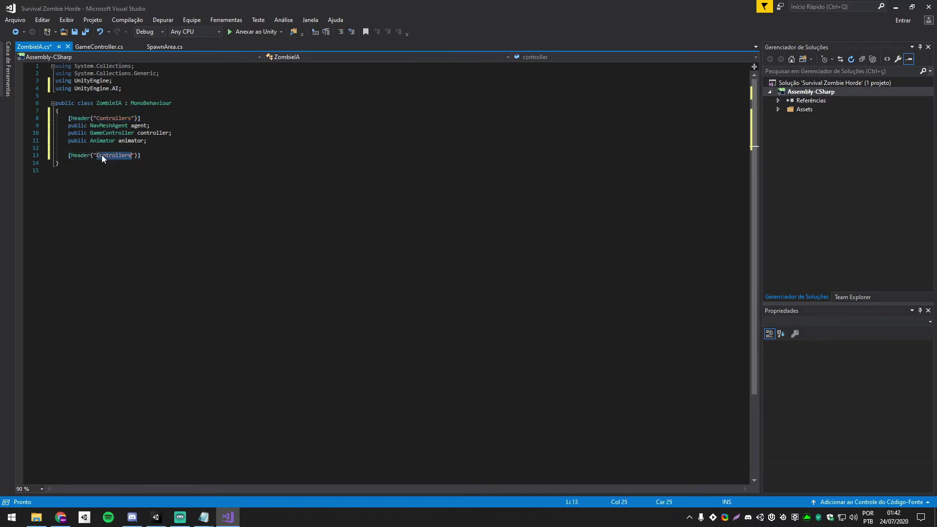
type("Patro")
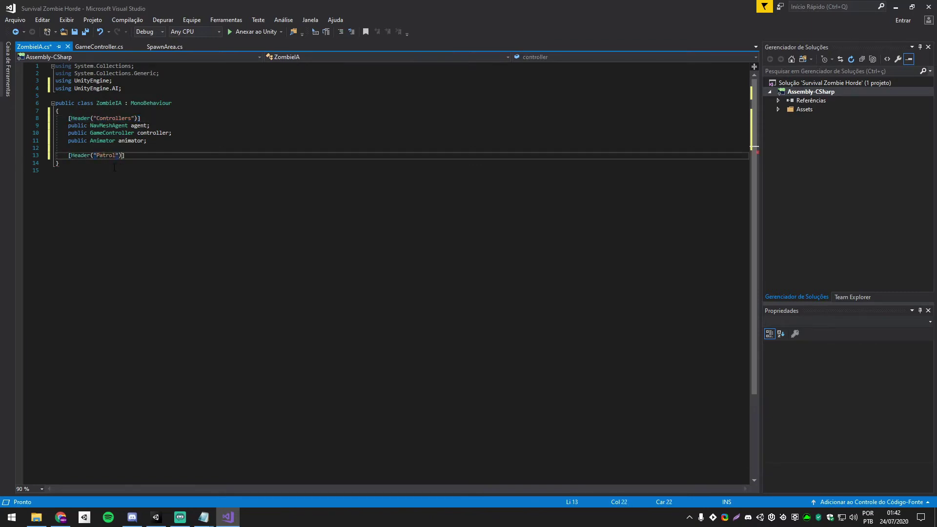
key("Return")
- Add public Vector3 startPosition and public float patrolWaitTime fields, fixing the misspelled name
type("p")
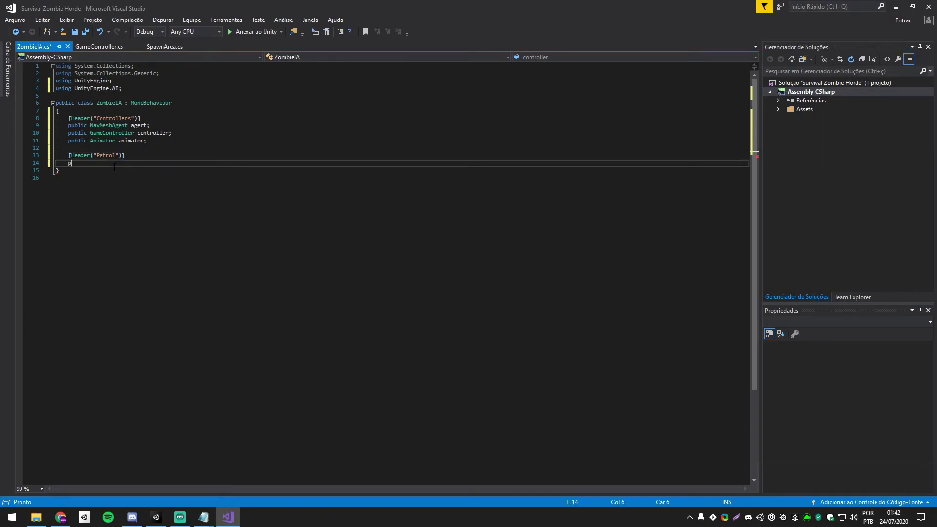
type("ublic vector3")
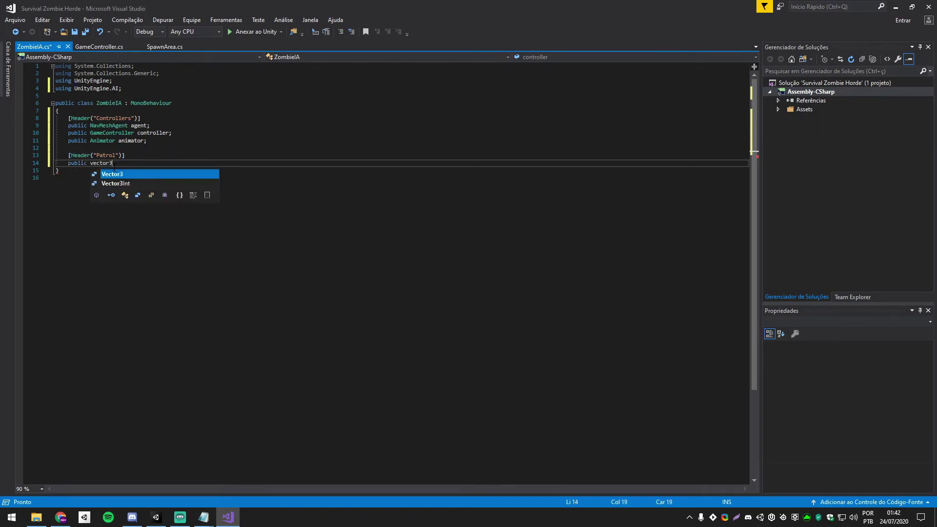
type("rtPo")
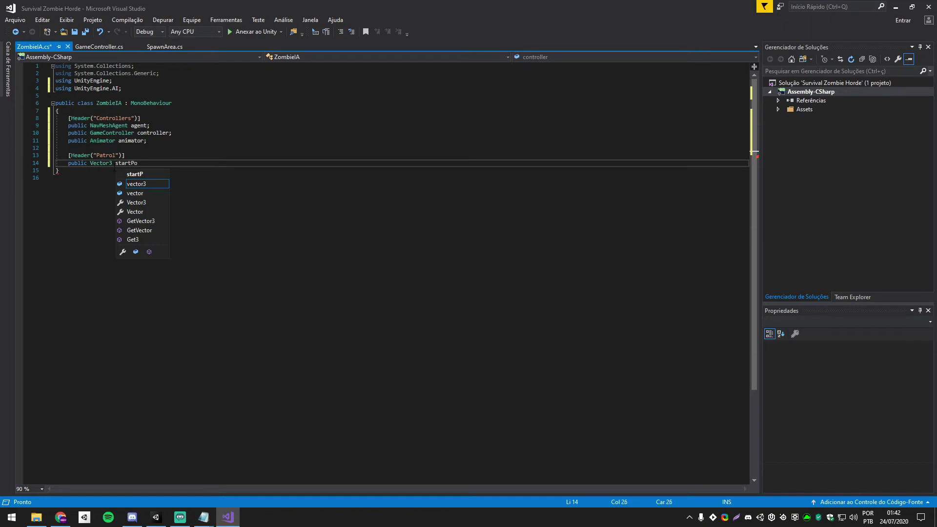
type("sition;")
key("Return")
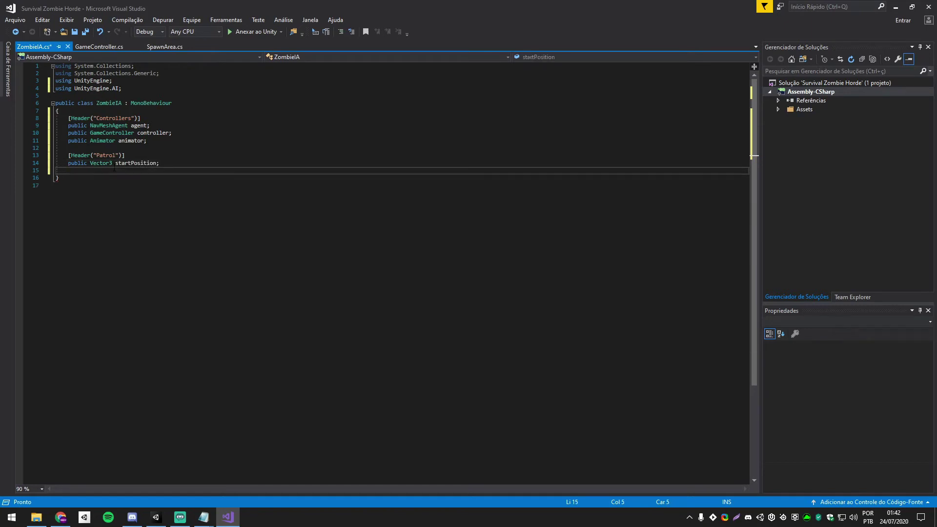
type("public f")
type("loat ")
type("pstg")
type("Time;")
key("Return")
left_click(111, 170)
key("Delete")
key("Delete")
key("Delete")
type("at")
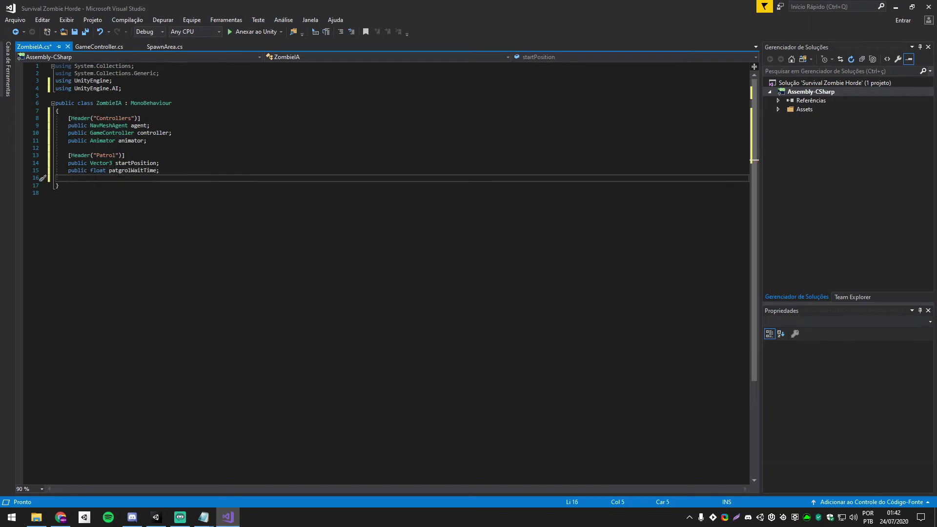
key("End")
key("Return")
- Add a private float currentPatrolWaitTime field followed by blank lines
type("pu")
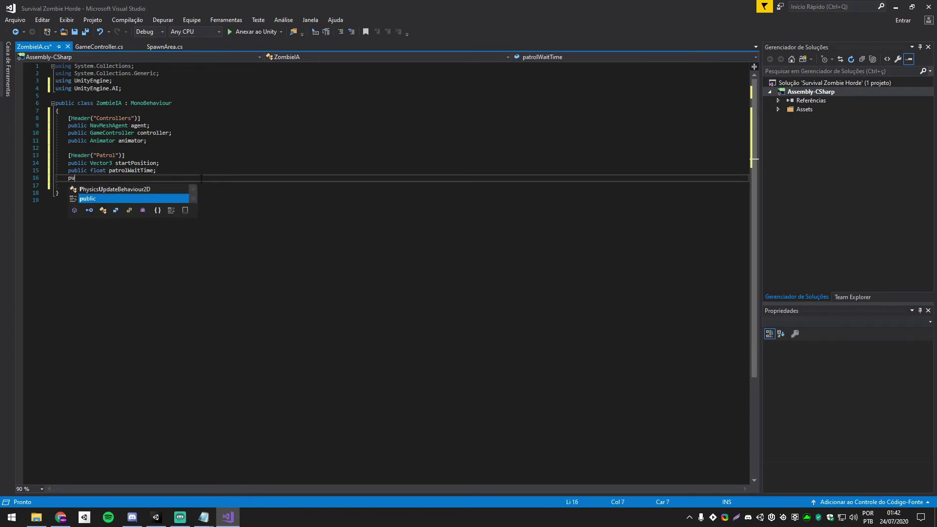
key("BackSpace")
key("BackSpace")
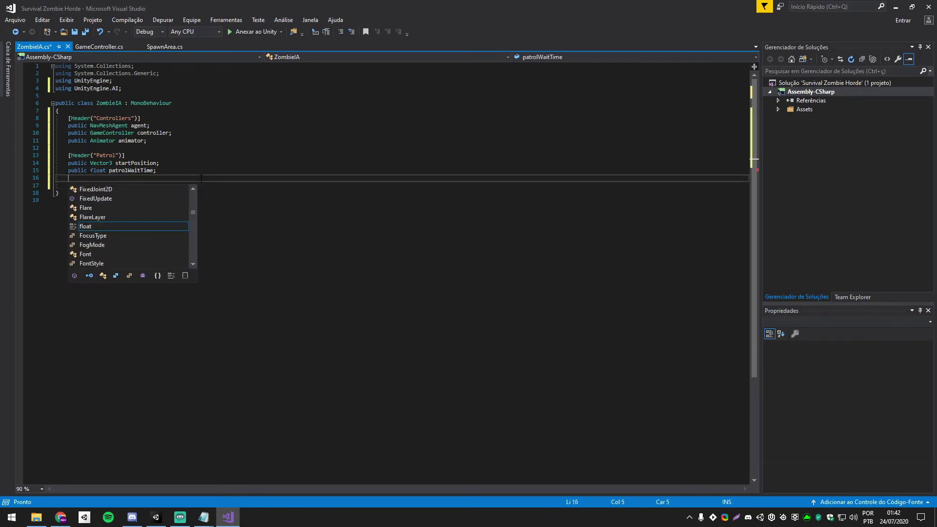
type("floatr")
key("Escape")
type("curr")
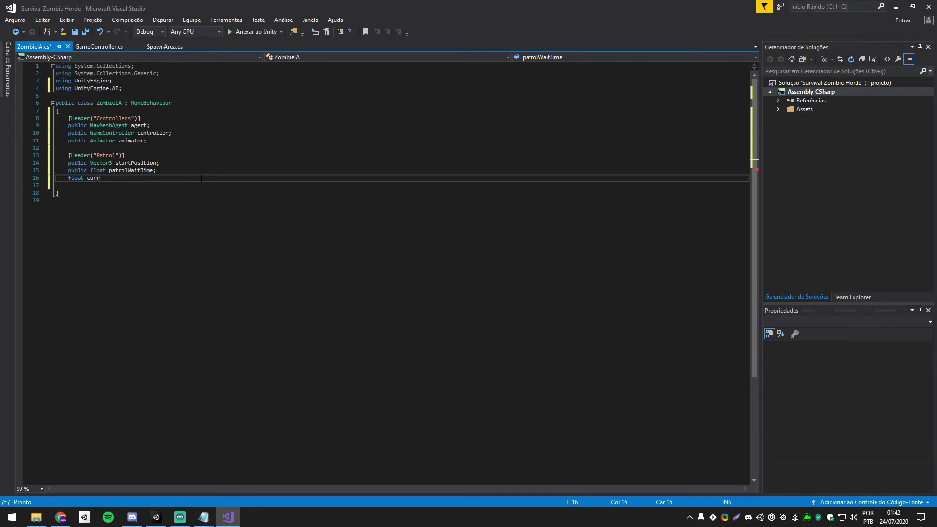
type("entPa")
type("trolWaitTime;")
key("Return")
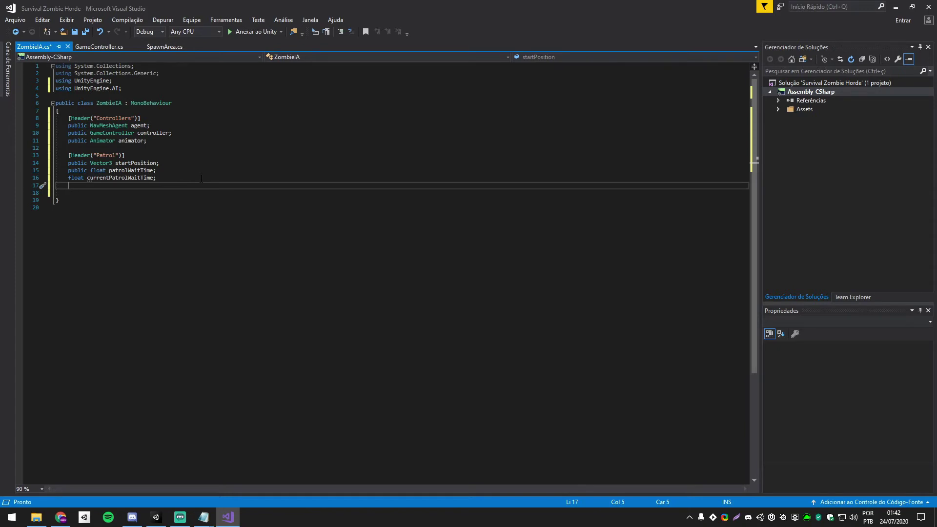
key("Return")
- Duplicate the Patrol header line and rename the copy to Horde Type
left_click_drag(125, 155, 66, 156)
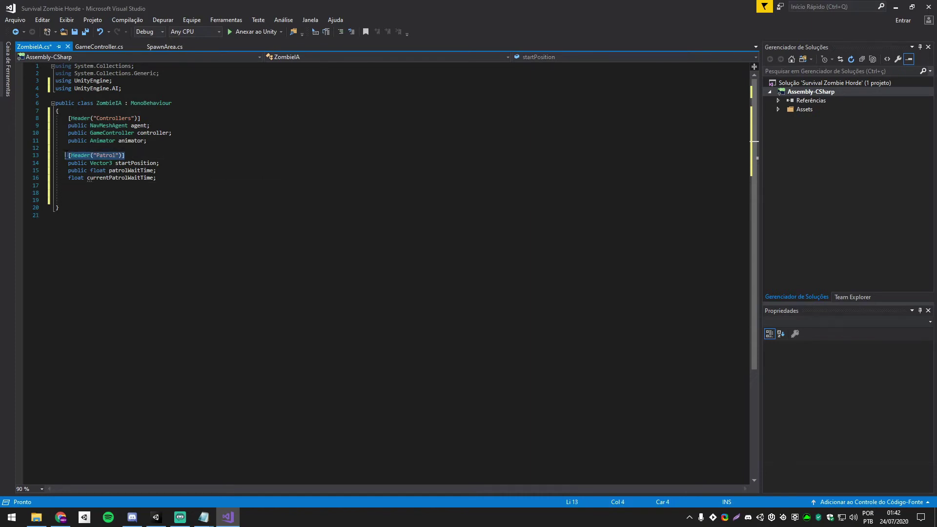
key("ctrl+c")
left_click(68, 193)
key("ctrl+v")
double_click(106, 192)
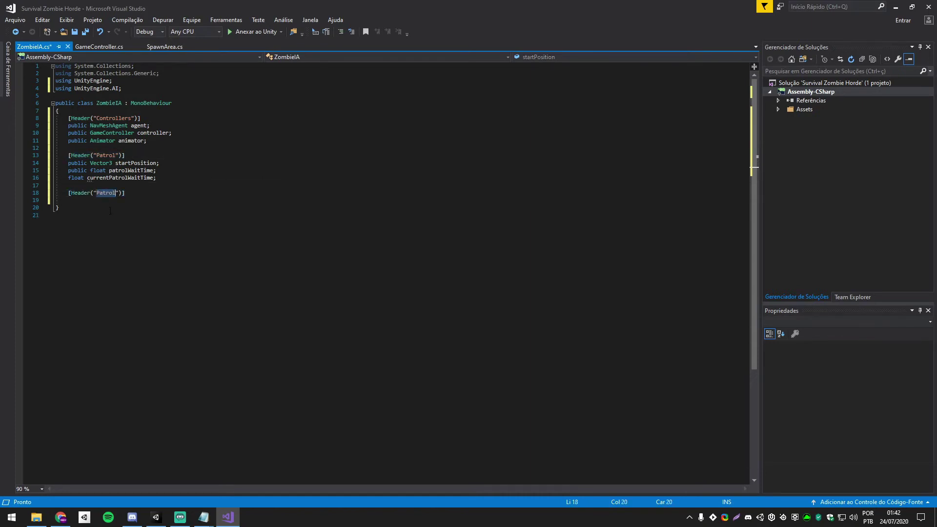
type("Horde Type")
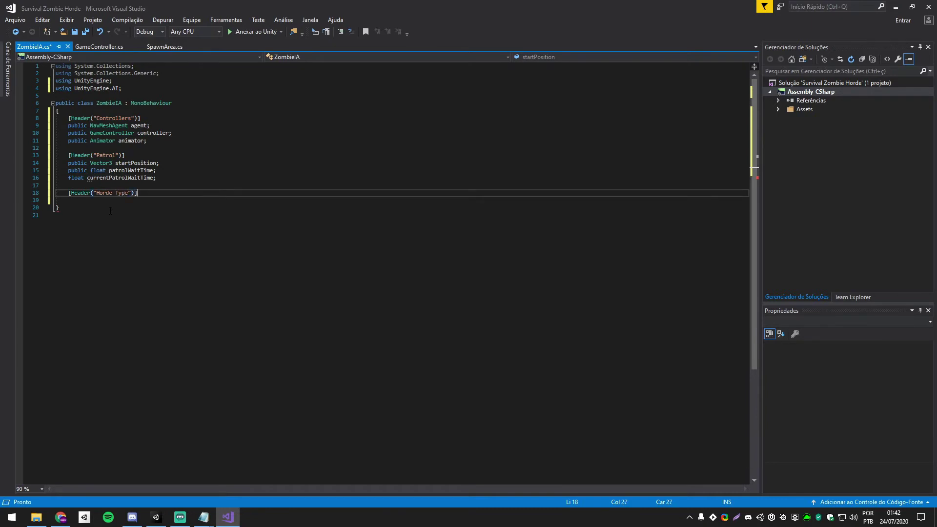
key("Return")
- Declare public bool horde1 and horde2 fields under the Horde Type header
type("public ")
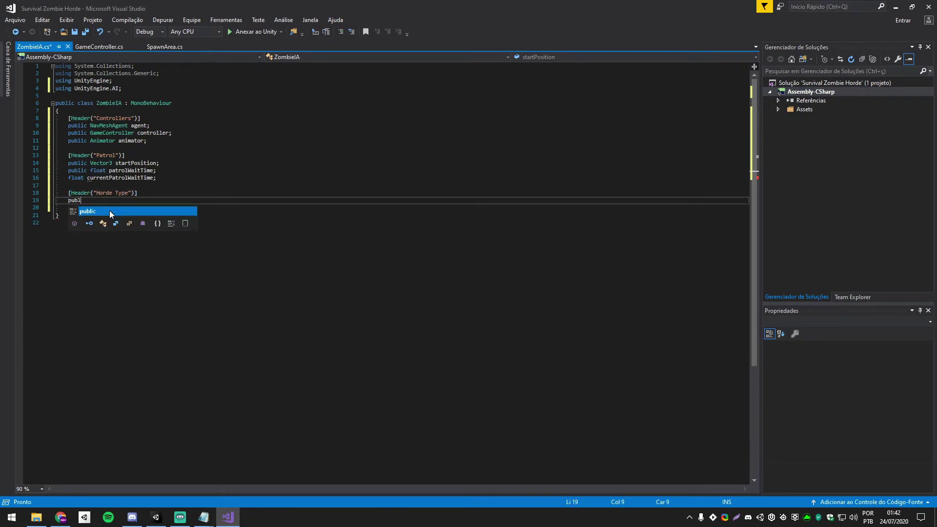
type("bool horde1")
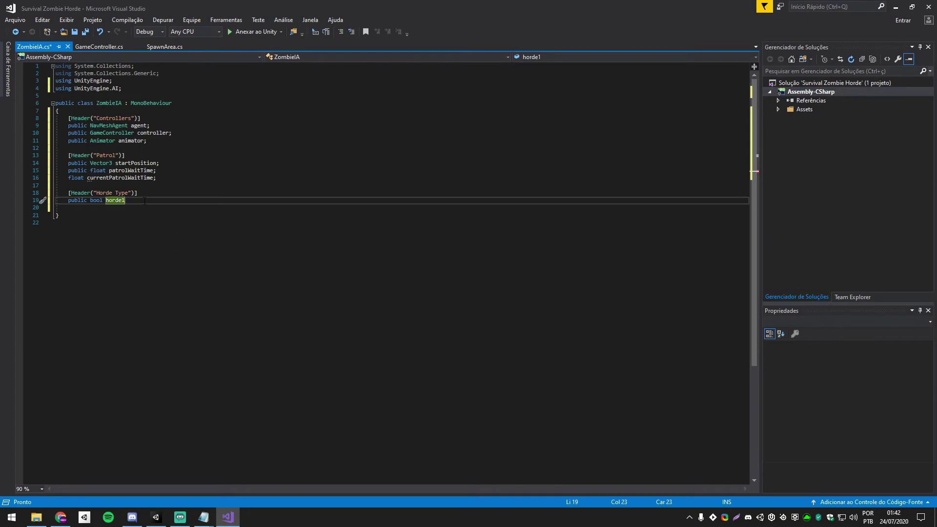
type(";")
key("Return")
type("publi")
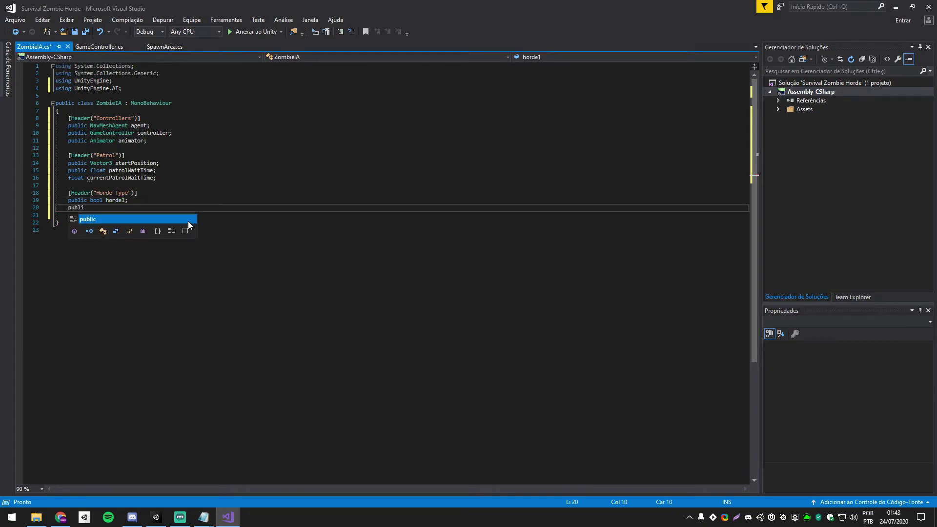
type("c bool horde2;")
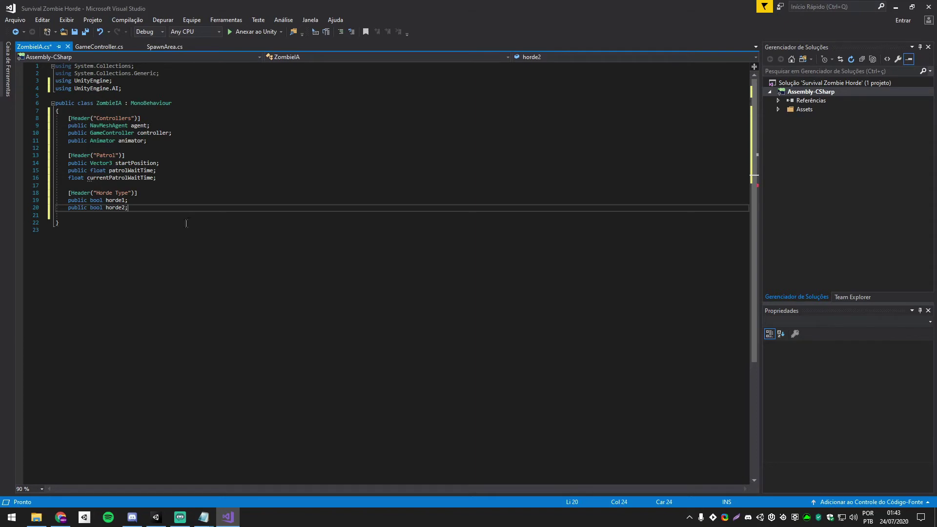
key("Down")
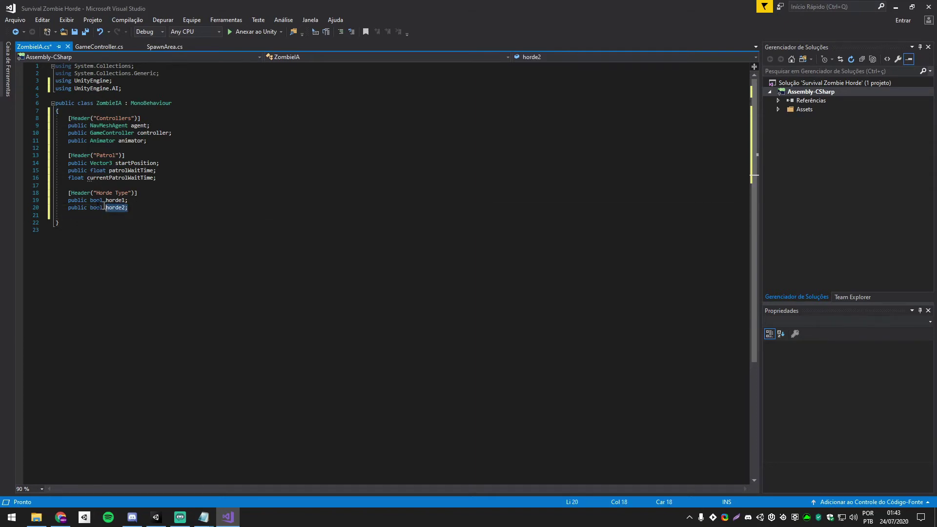
- Save ZombieIA.cs and open blank lines after the horde2 declaration
left_click_drag(128, 207, 56, 200)
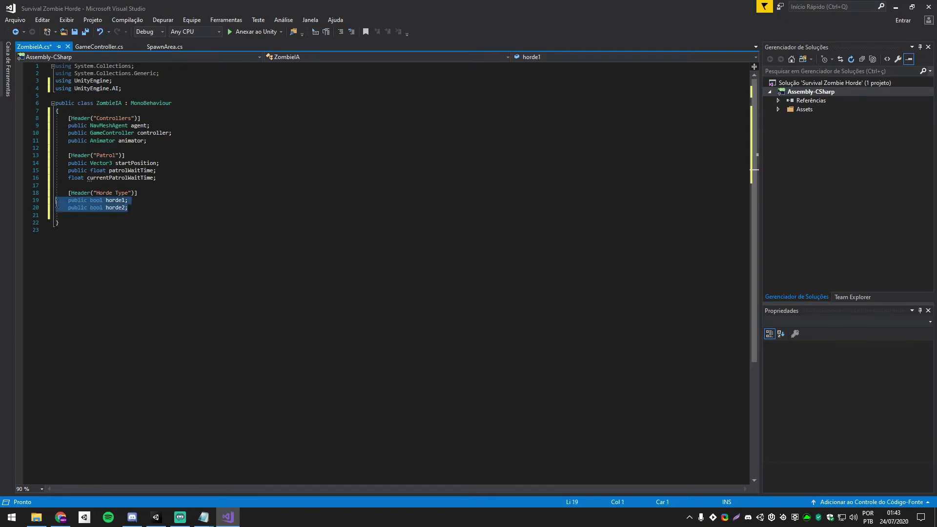
left_click(100, 215)
key("ctrl+s")
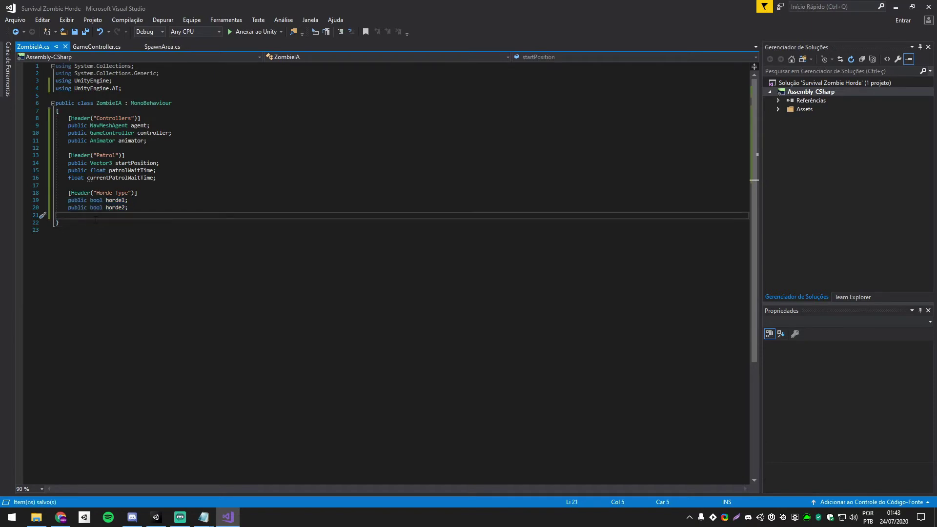
left_click_drag(146, 210, 56, 200)
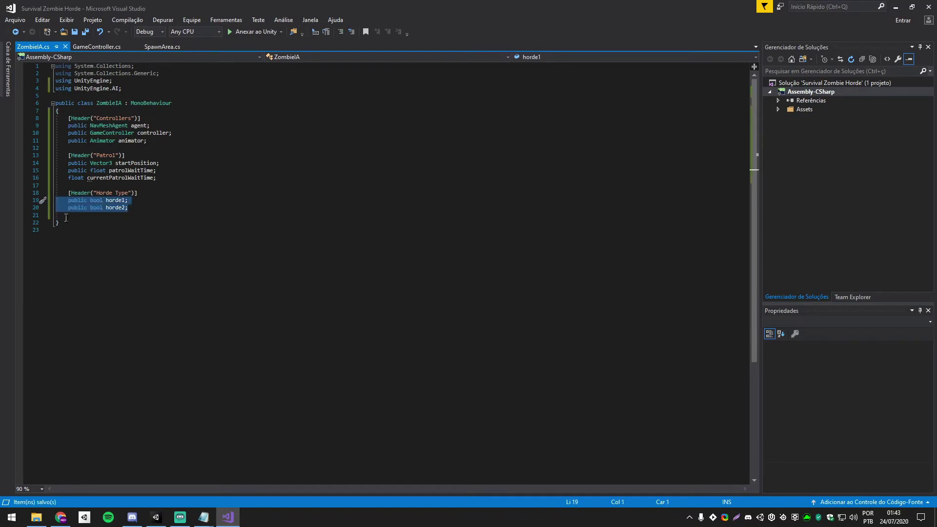
left_click(142, 223)
left_click(142, 207)
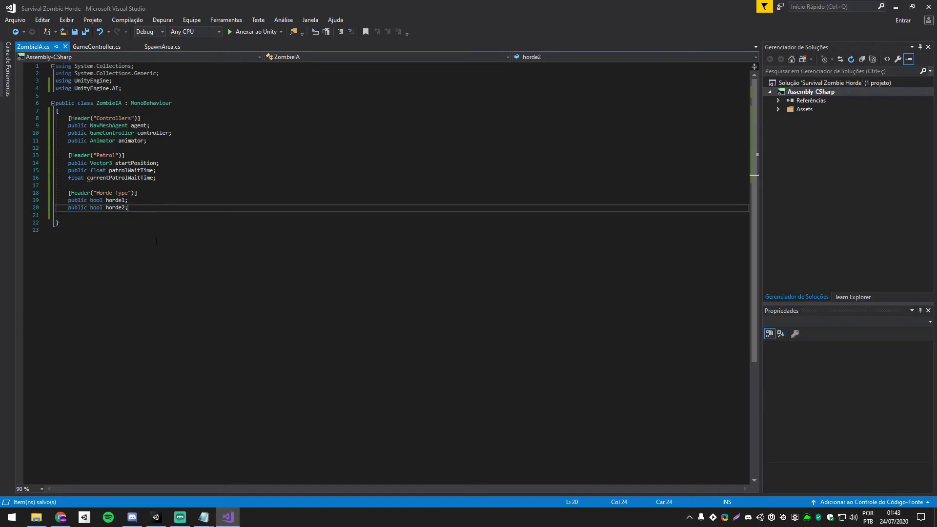
key("Return")
key("Return")
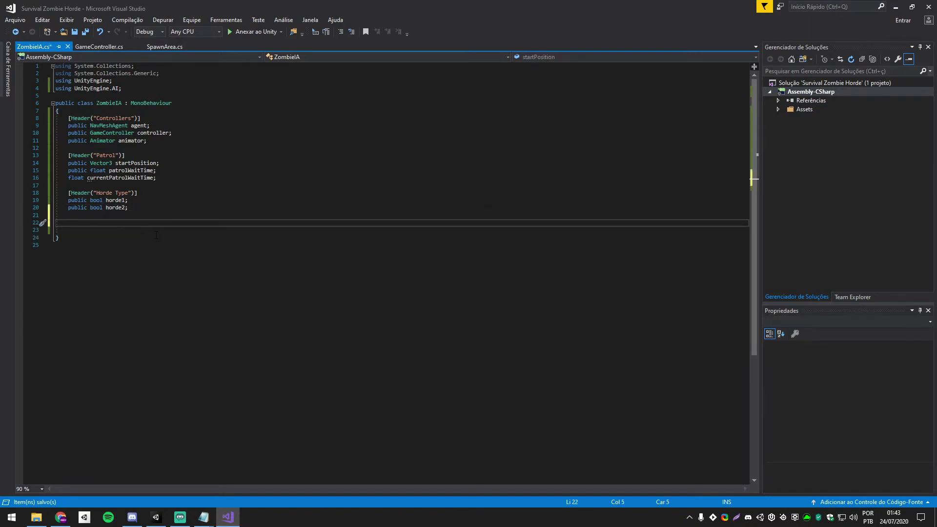
- Create a Start method assigning controller = GameObject.Find("GameController").GetComponent<GameController>()
type("void s")
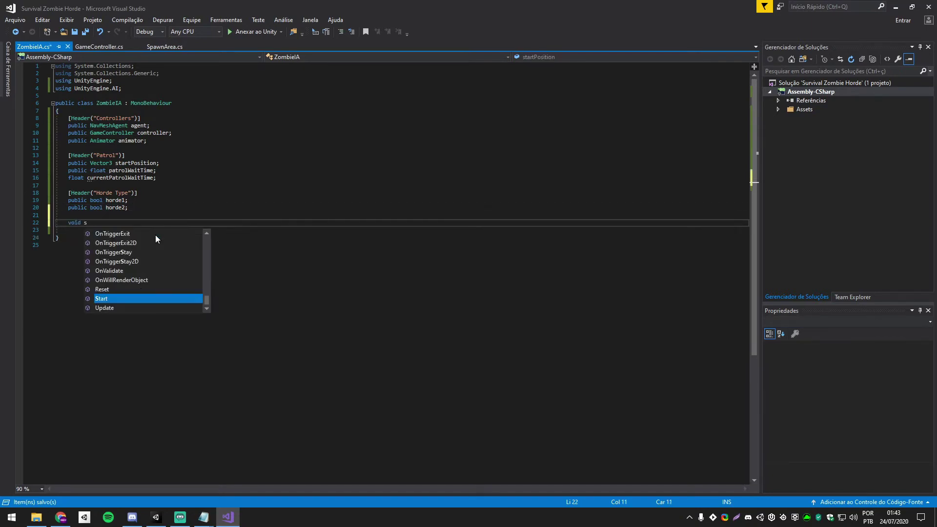
type("ta")
key("Tab")
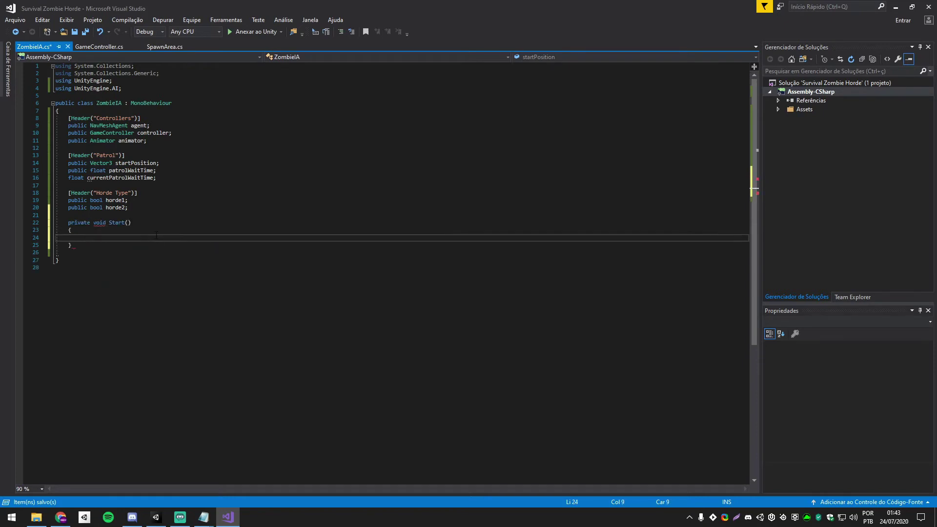
type("controller = Ga")
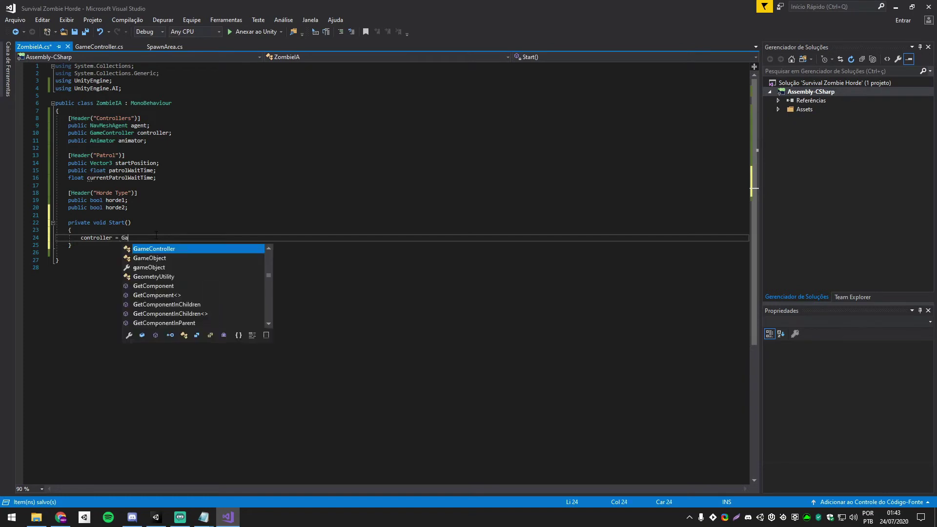
type("meObject.Find(")
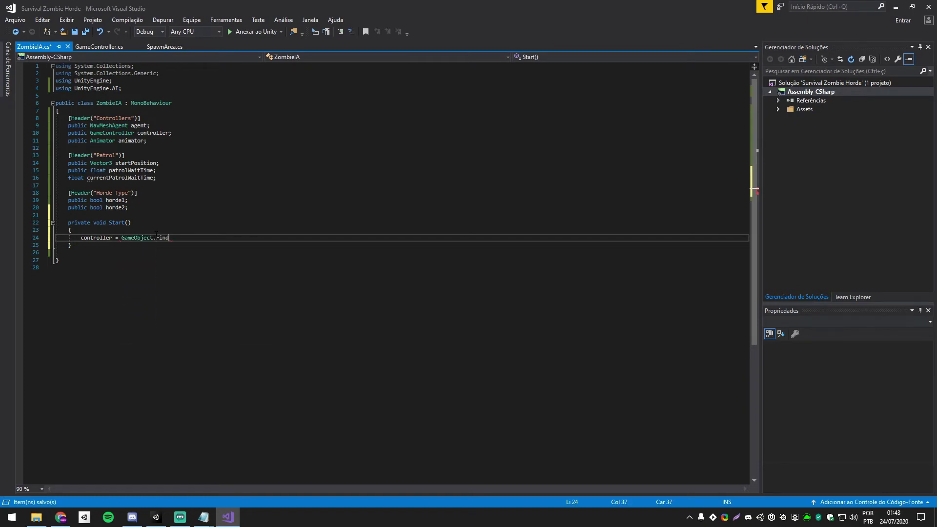
type("\"GameCont")
type("roller\")")
type(".GetC")
key("Tab")
type("<")
type("GameController>")
key("Tab")
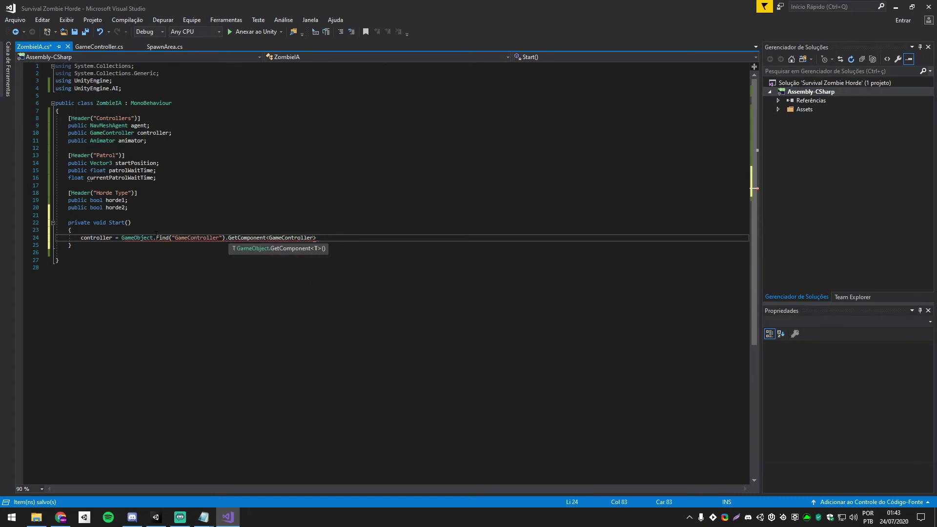
type(">();")
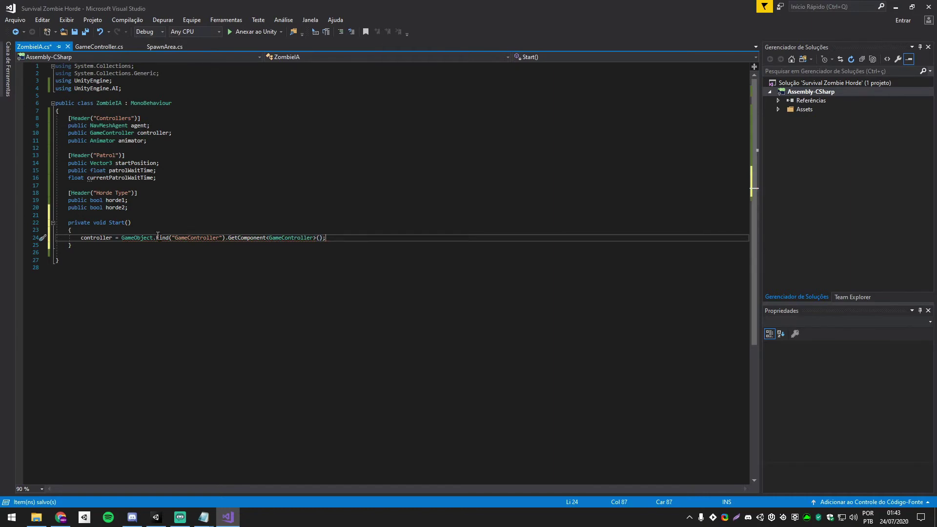
- Add if (controller == null) logging Debug.LogError("Você precisa criar o game controller")
key("Return")
type("if(con")
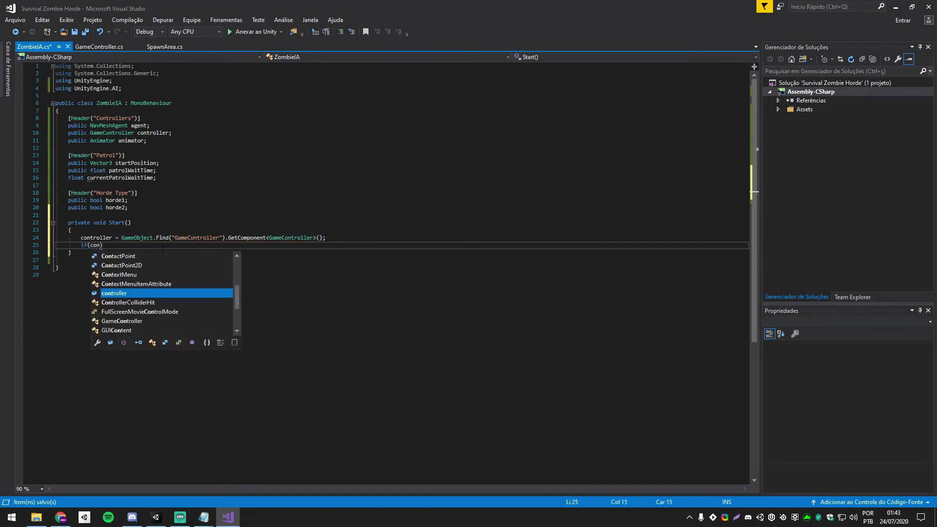
key("Tab")
type("== null)")
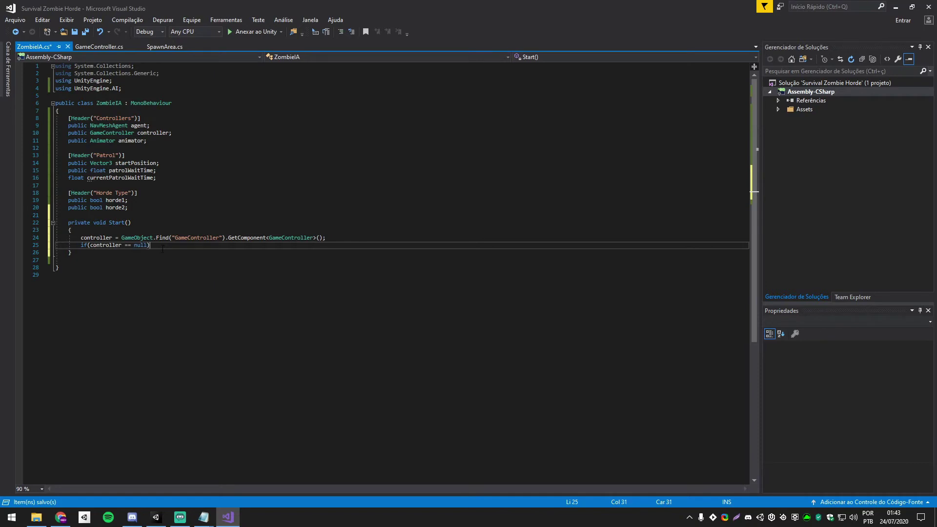
key("Return")
type("ebug.")
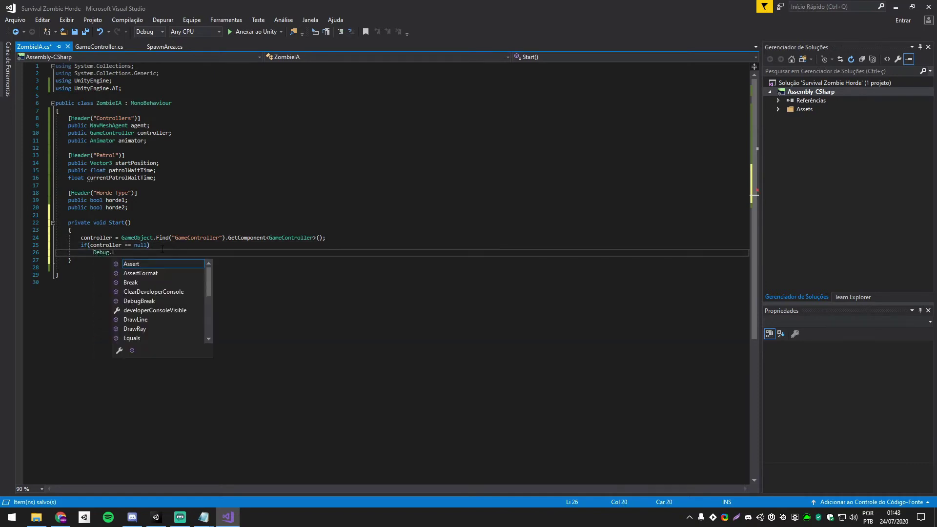
type("LogE")
key("Tab")
type("(\"")
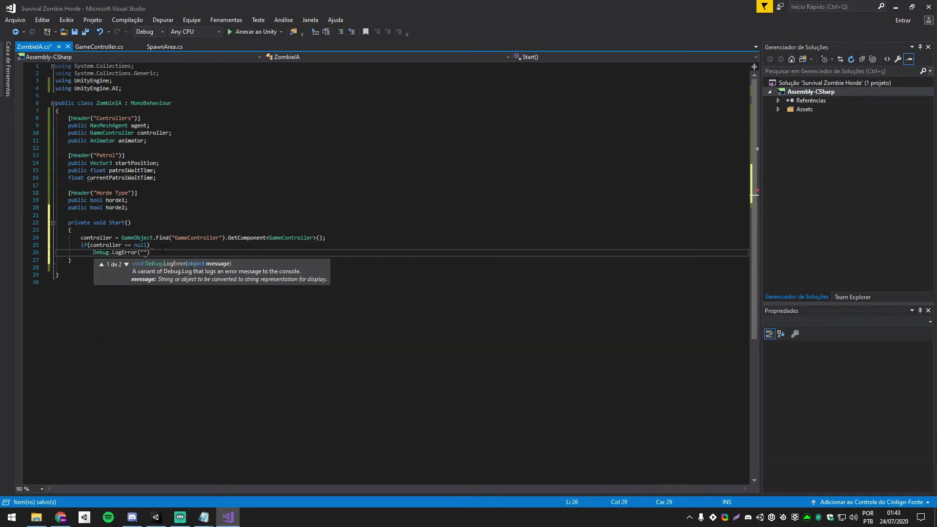
type("Você precis")
type("a criar o")
type(" game controller\"")
type(");")
key("Return")
key("Return")
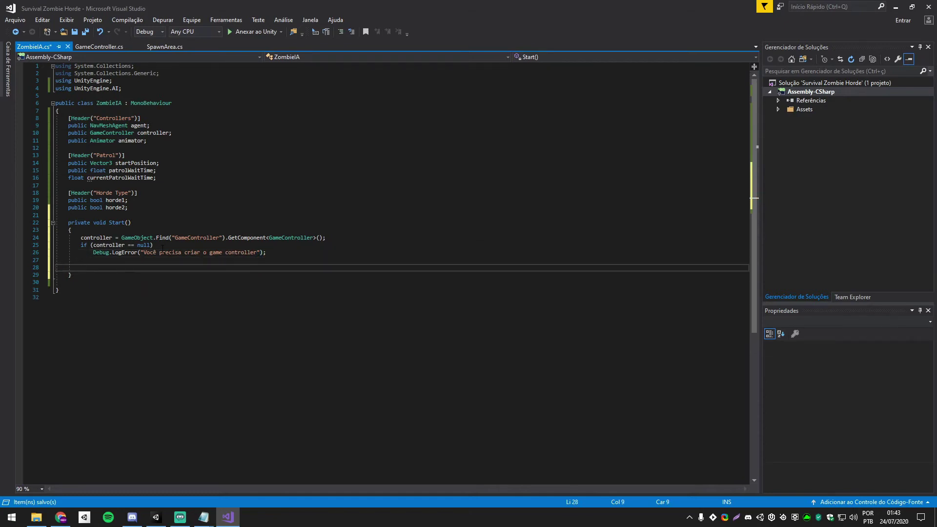
- Store startPosition = transform.position at the end of Start
type("Start")
key("Escape")
type("Position = transform")
type(".pos")
key("Tab")
left_click(84, 276)
key("Return")
key("Return")
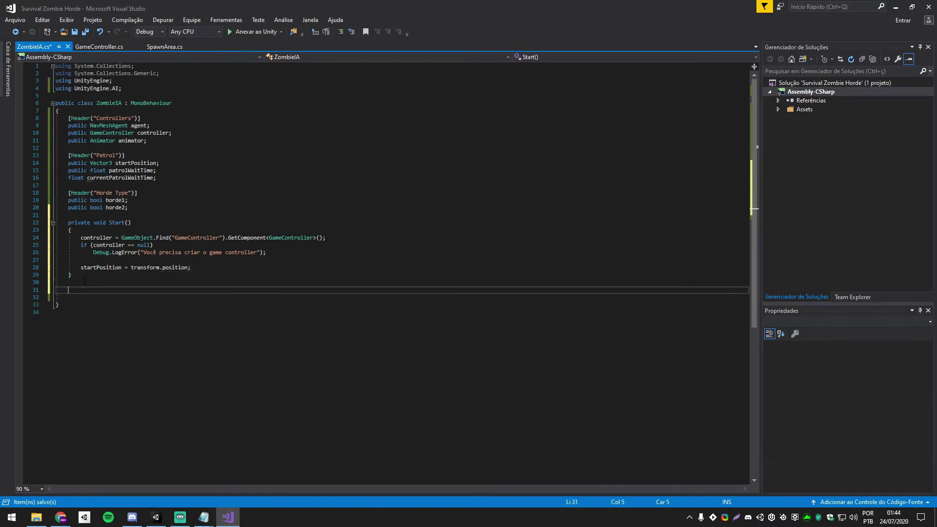
- Add empty void Behavior() and void Patrol() method stubs
key("Return")
type("void ")
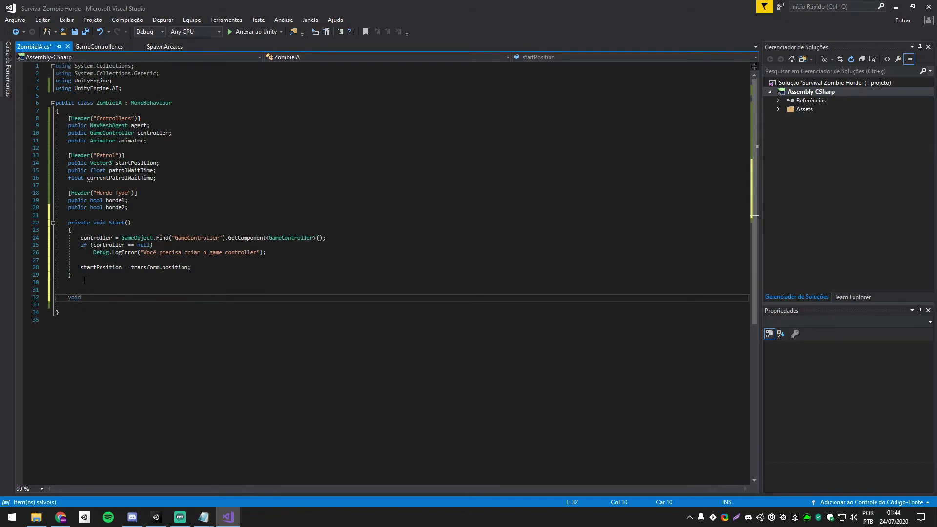
type("Behavior")
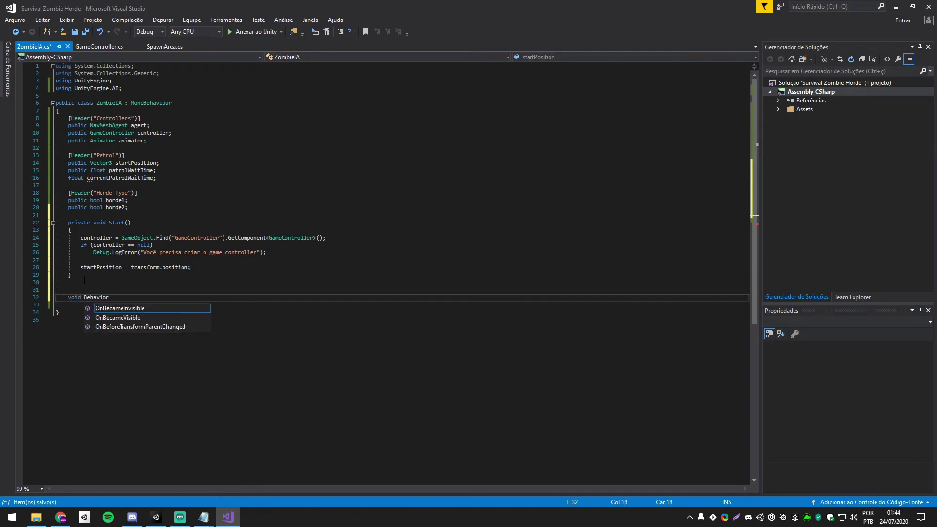
type("()")
key("Return")
type("{")
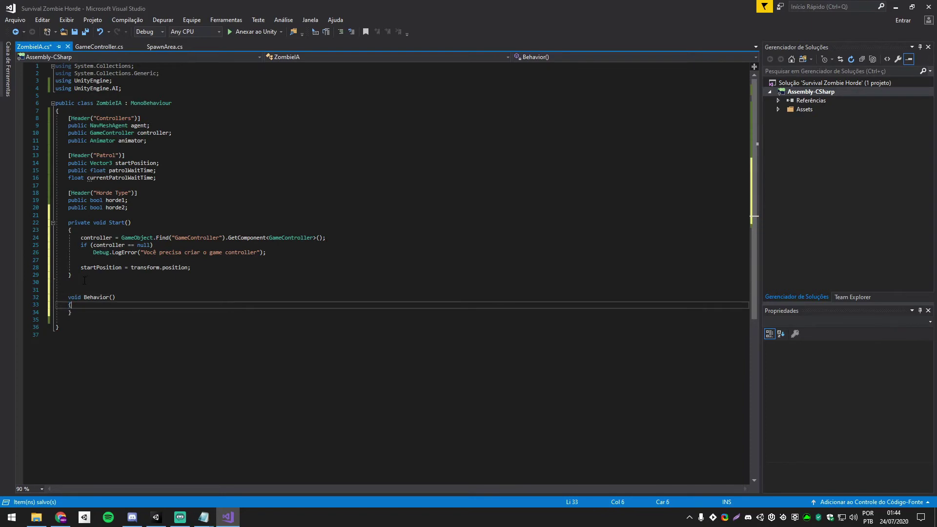
key("Down")
key("Return")
key("Return")
type("void ")
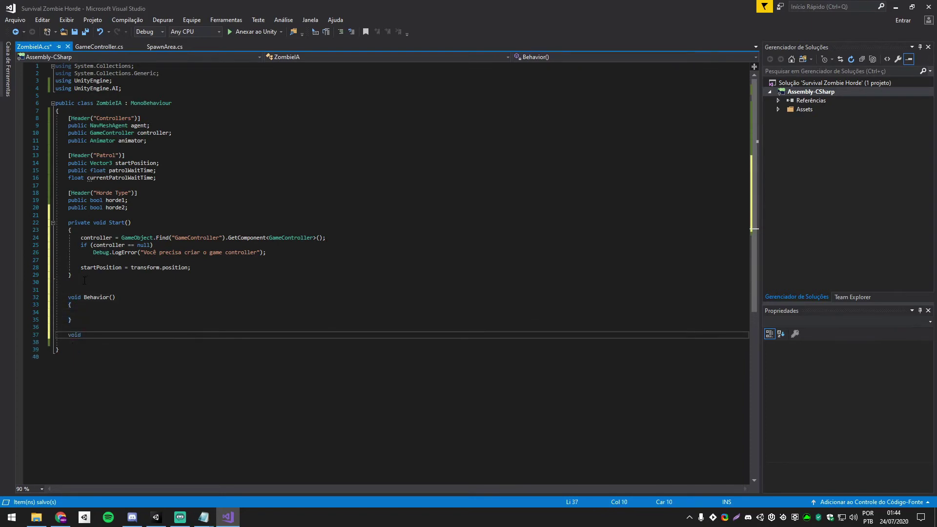
type("Patrol()")
type(" {")
key("Return")
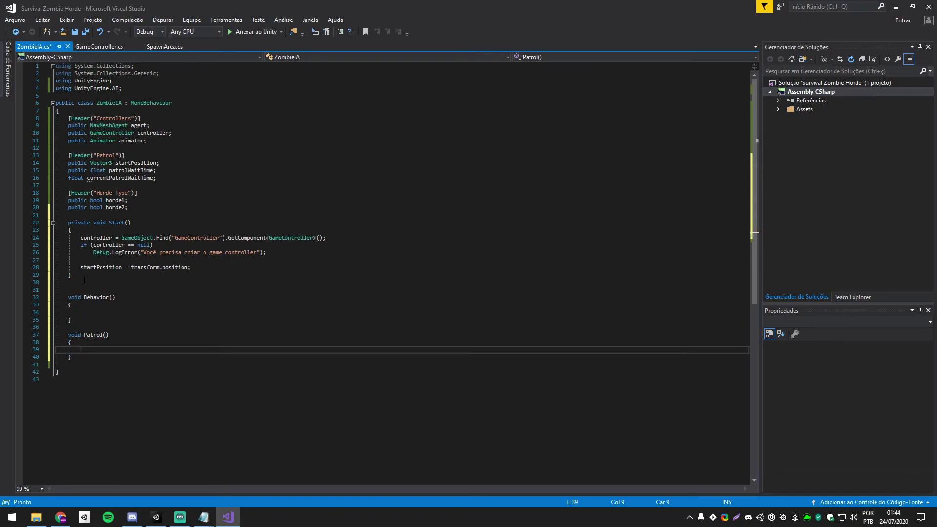
left_click(93, 269)
left_click(97, 283)
key("Return")
type("[")
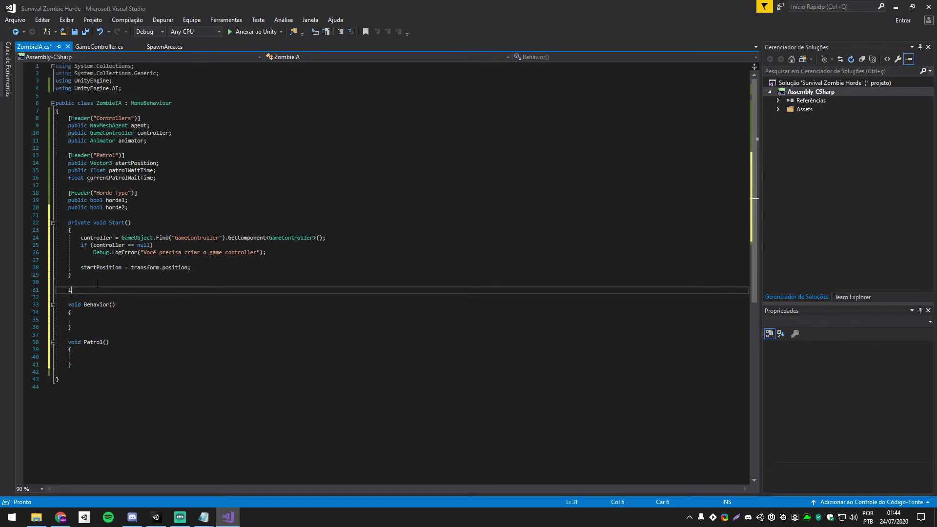
- Insert a LateUpdate method that calls Behavior(); every frame
type("late")
key("Tab")
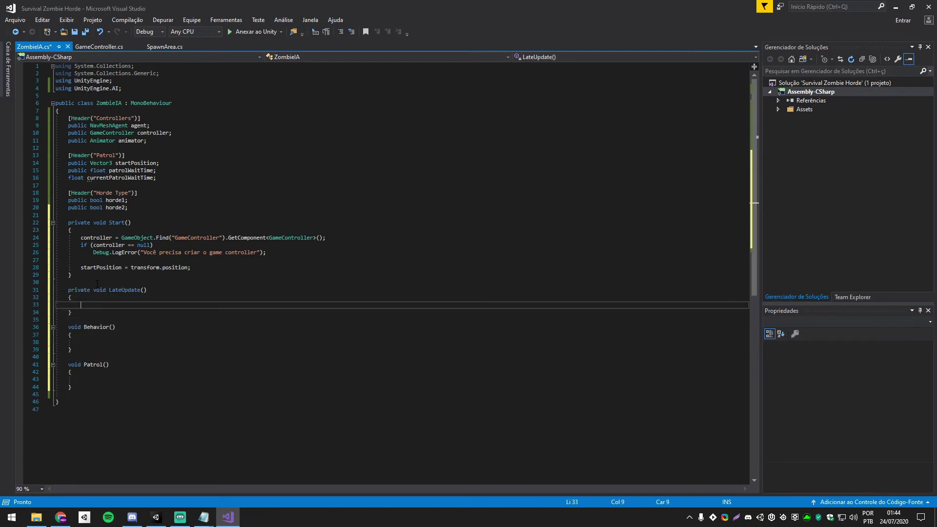
type("Beh")
key("Tab")
type("();")
left_click(116, 327)
key("Down")
key("Down")
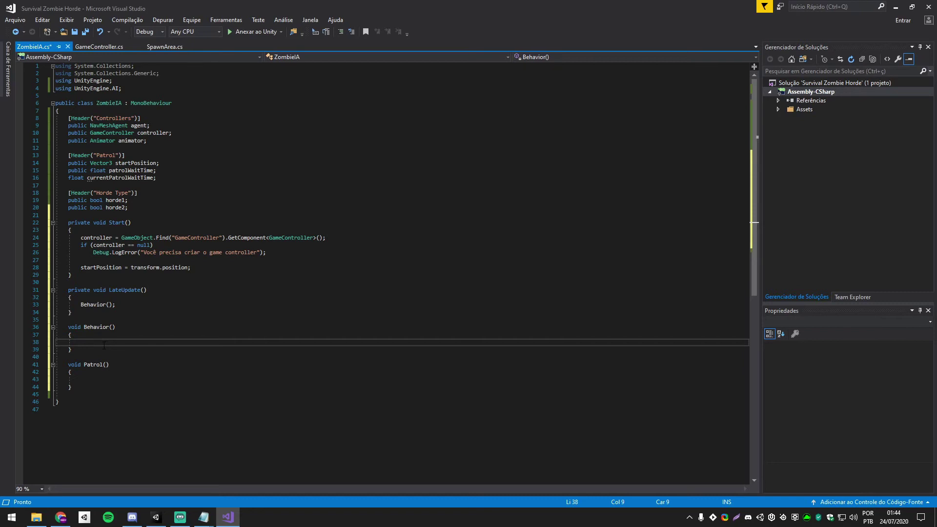
left_click(107, 379)
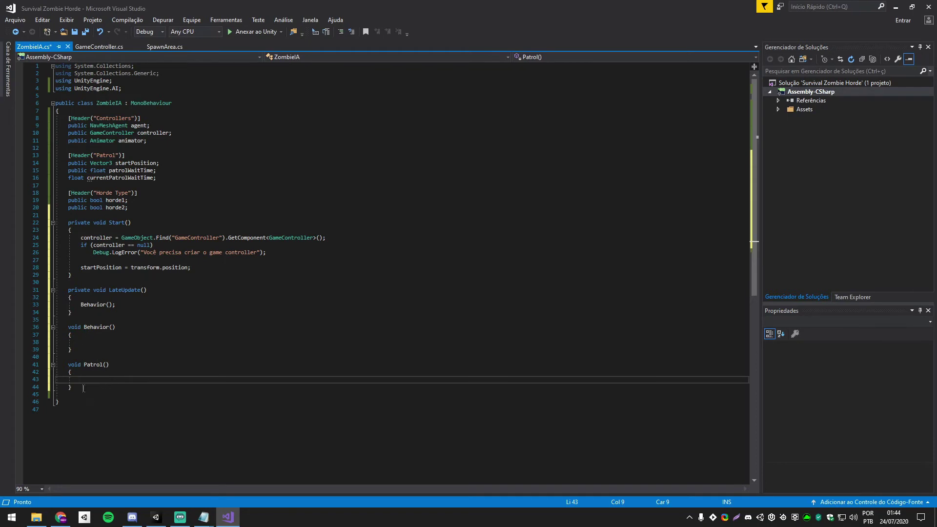
left_click(83, 388)
- Declare a new ControlAnimations(string status) method with an empty body
key("Return")
key("Return")
type("void")
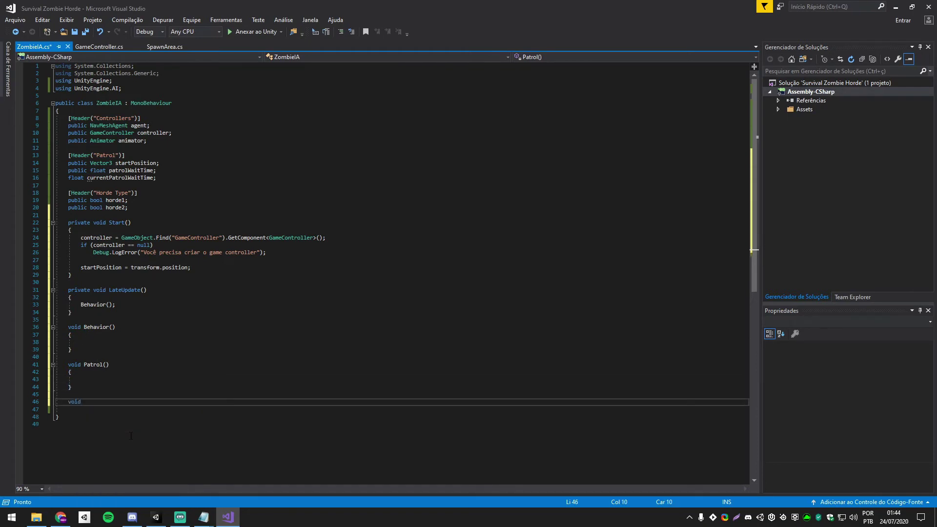
type("ControlAnia")
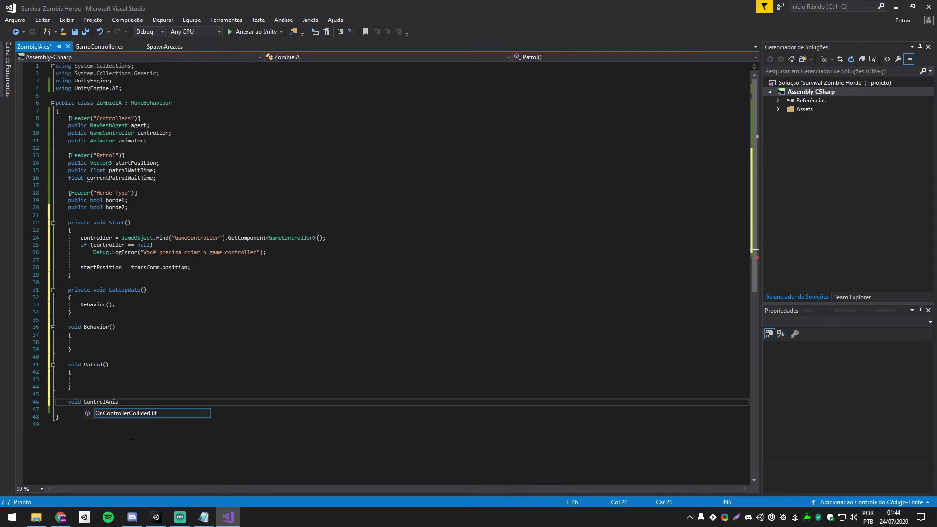
type("mations() {")
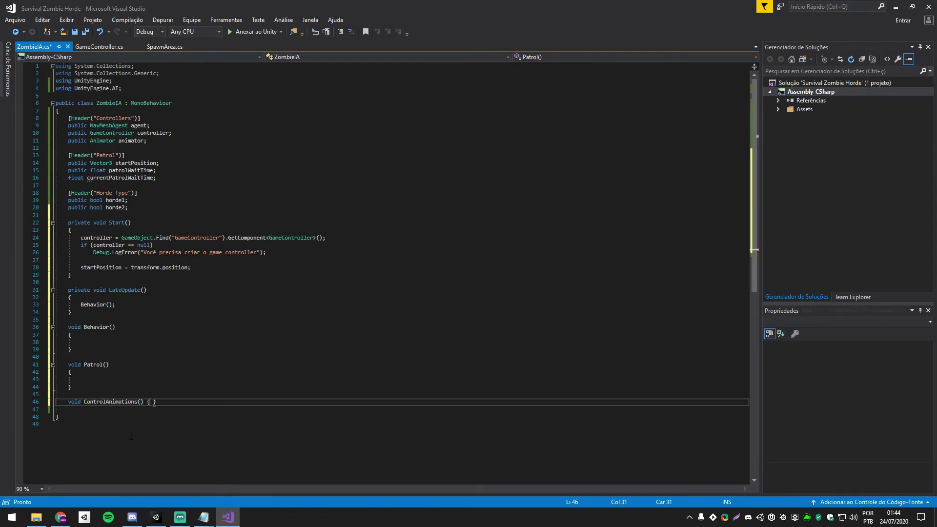
key("Return")
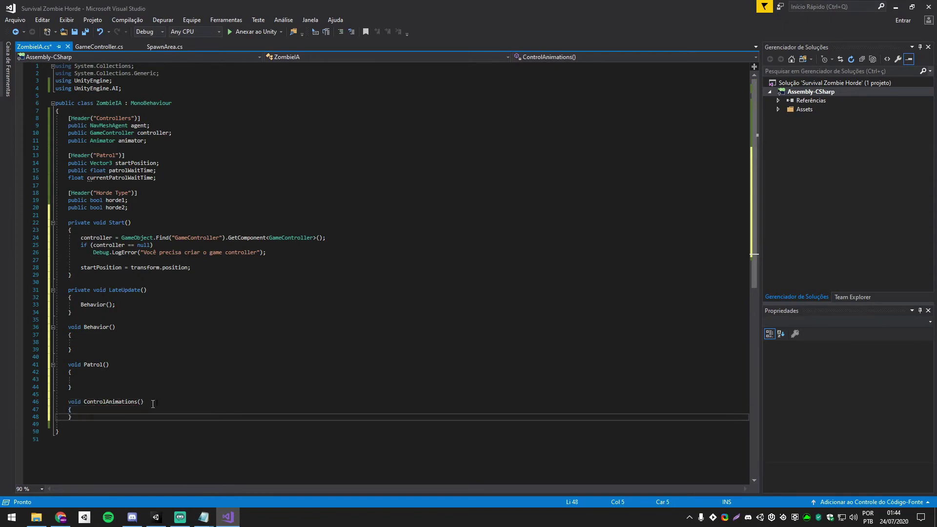
left_click(152, 404)
key("Left")
type("string ")
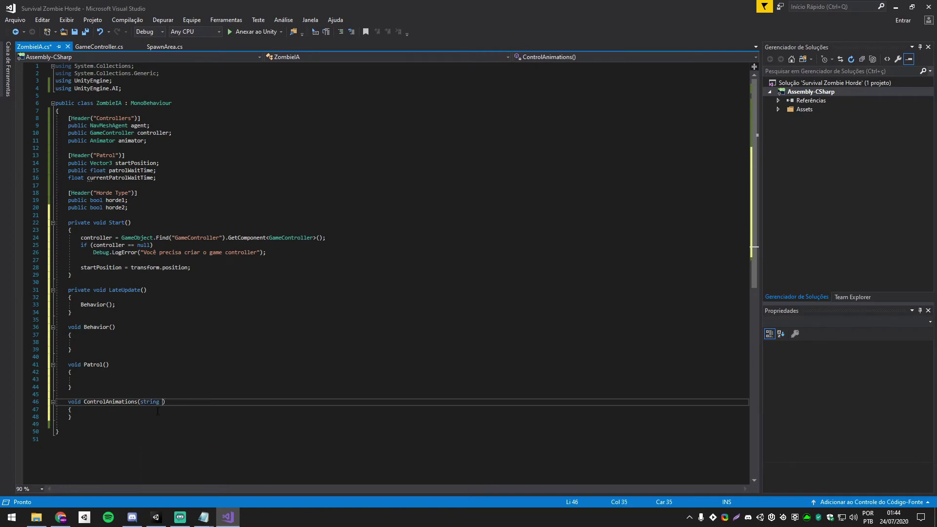
type("status")
left_click(157, 411)
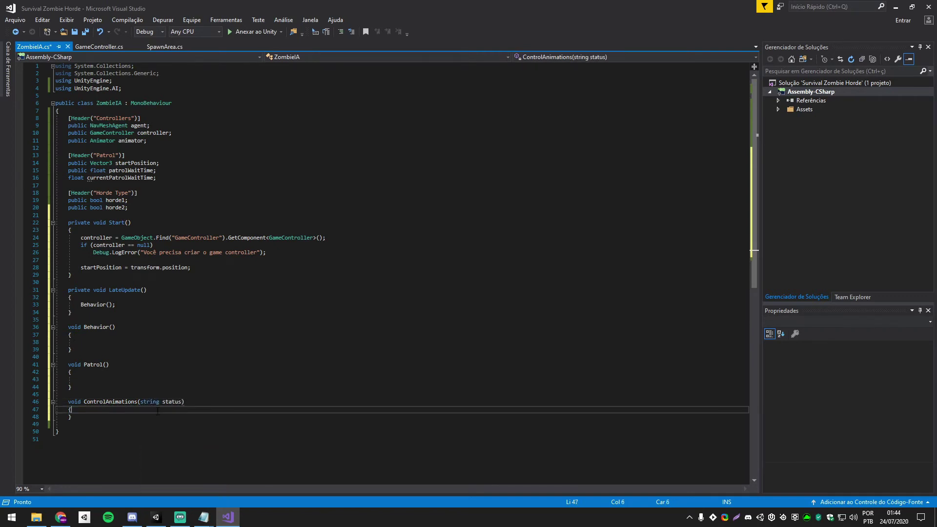
key("Return")
type("i")
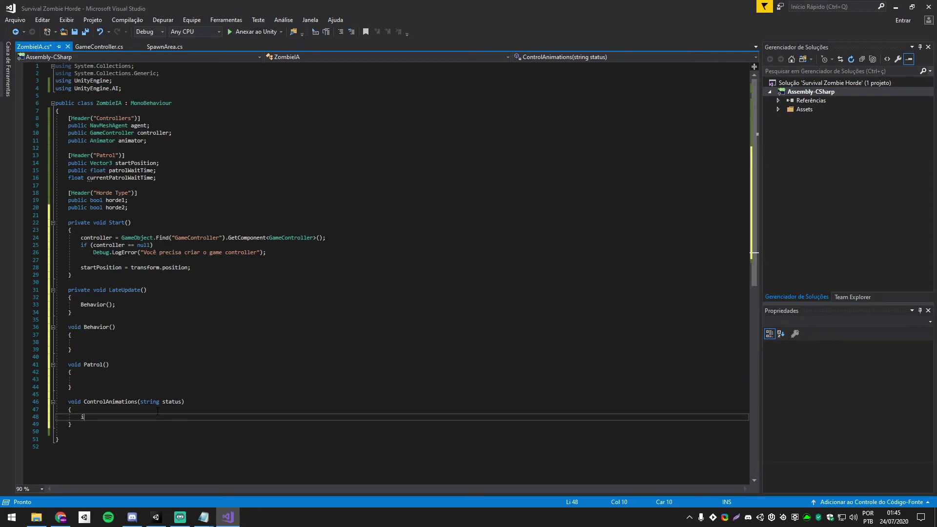
- Add if (status == "IDLE") and else if (status == "MOVING") branches inside ControlAnimations
type("f(")
type("status")
type(" == \"IDLE\") { ")
type("}")
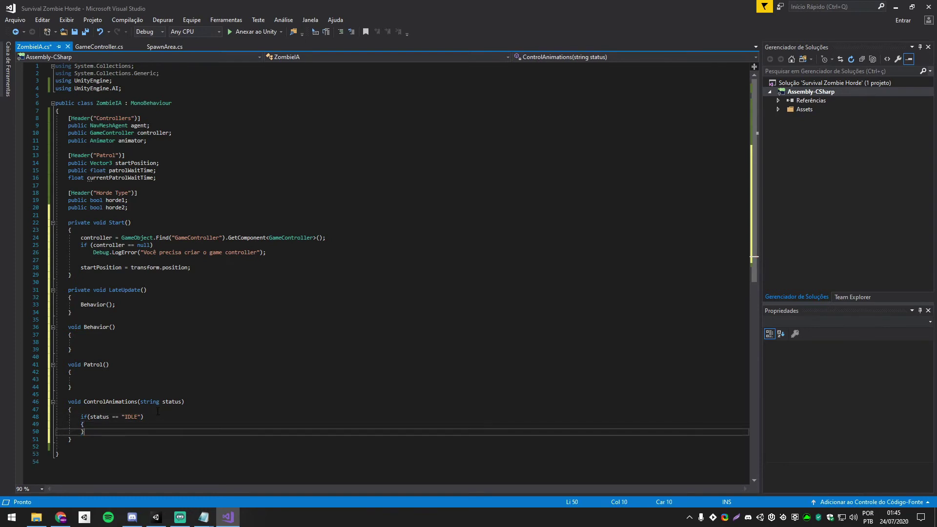
key("Return")
type("else ")
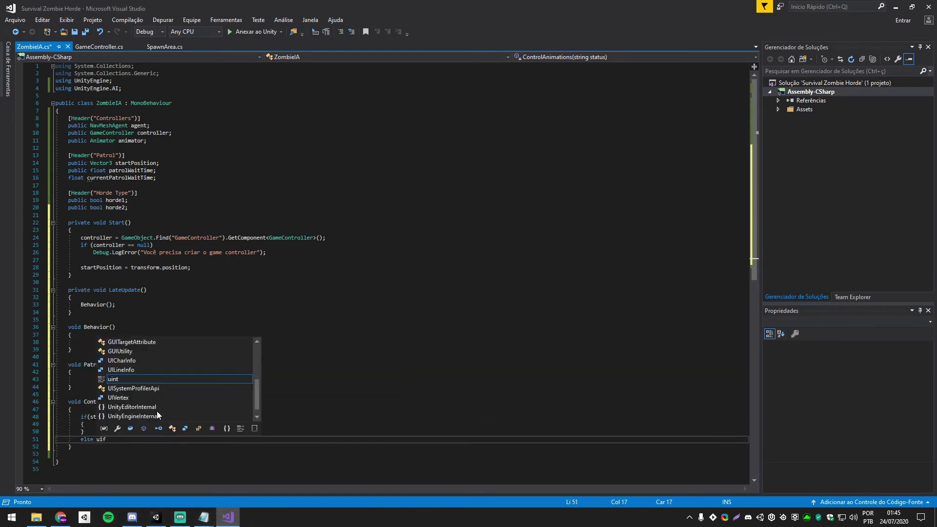
type("if (")
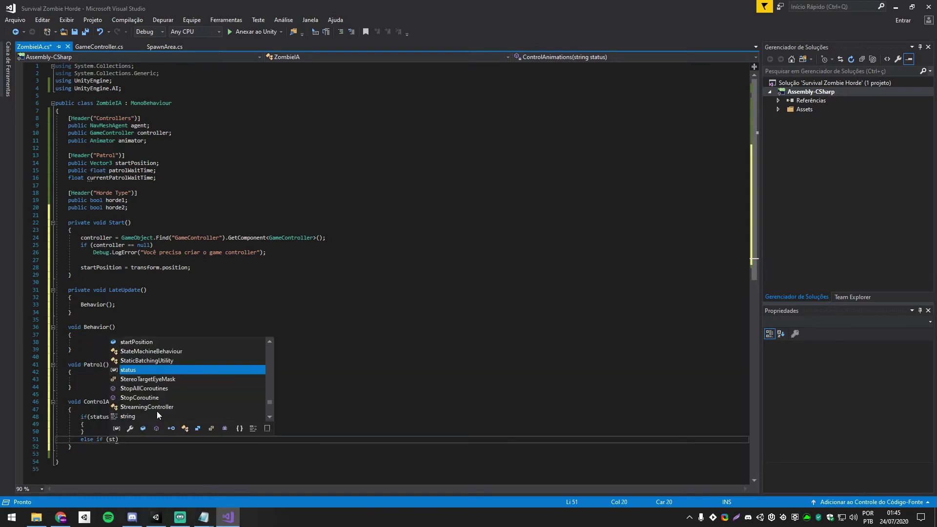
type("status == \"")
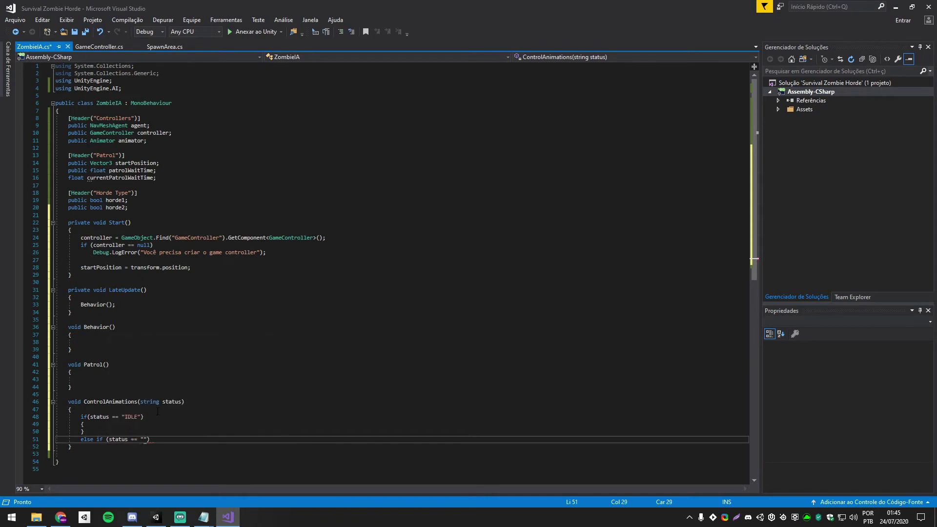
type("MOVING")
key("Return")
type("{")
key("Return")
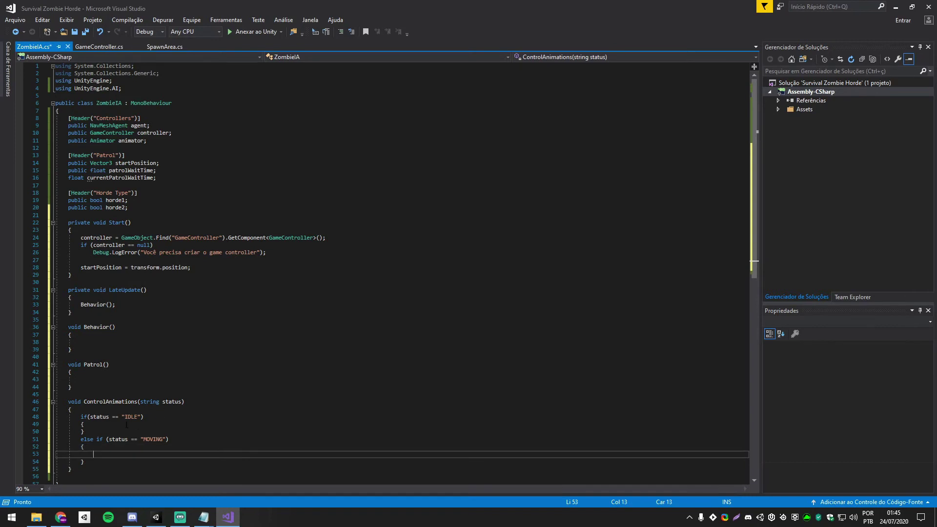
- In the IDLE branch, call animator.SetBool("IDLE", true)
left_click(127, 425)
key("Return")
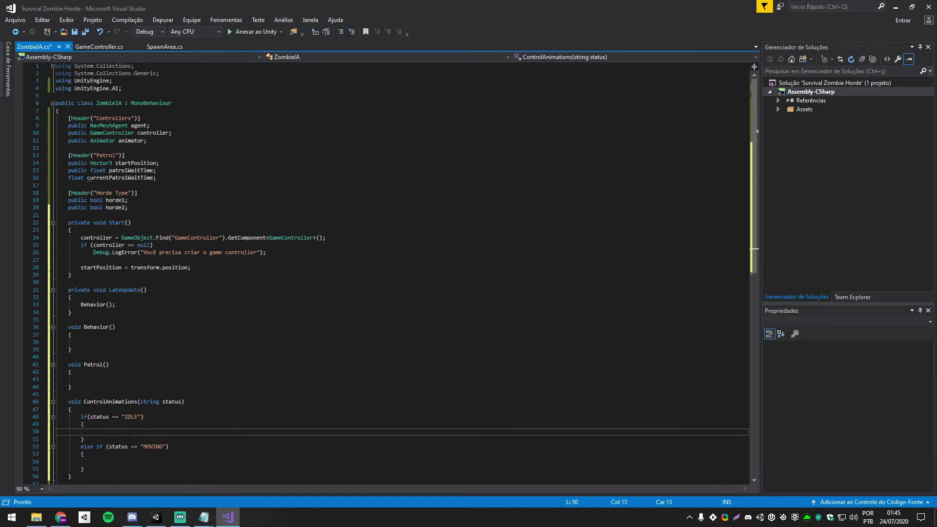
type("animator.se")
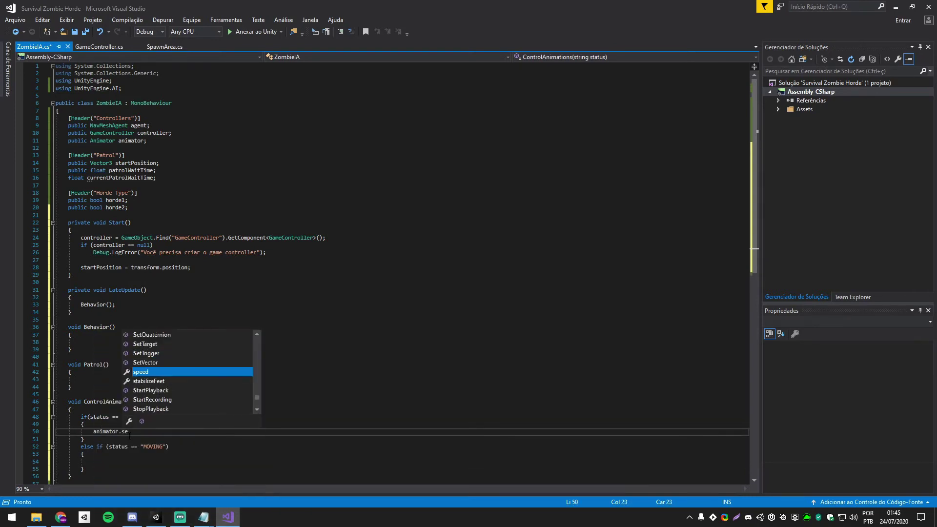
type("tb")
key("Tab")
key("ctrl+z")
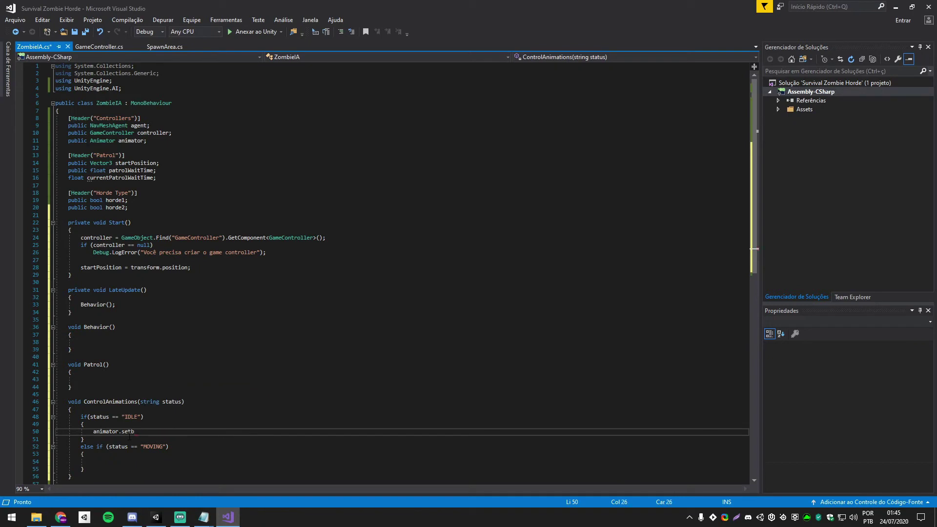
type("etb")
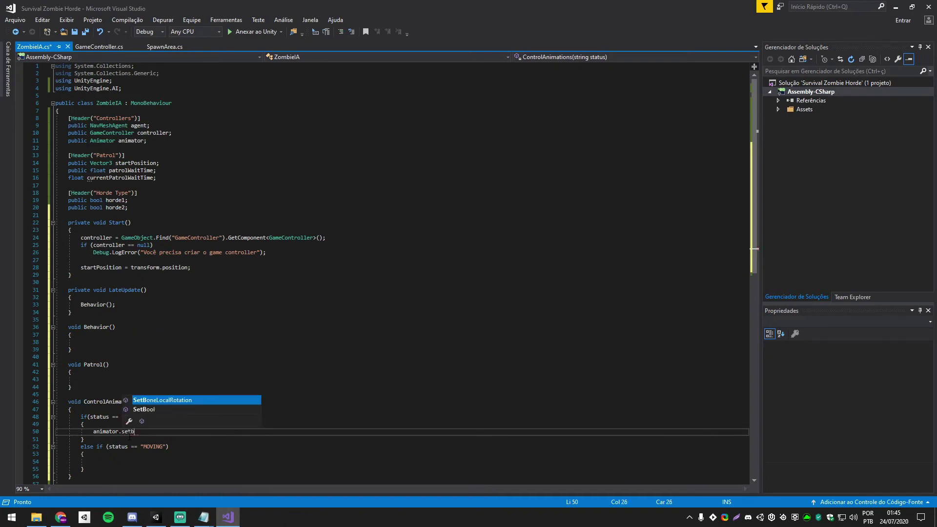
key("Down")
key("Tab")
type("(\"")
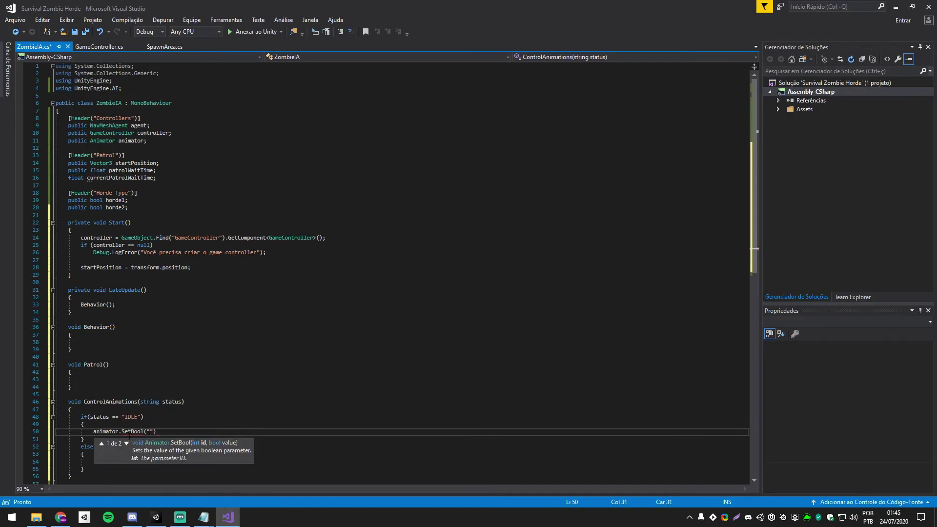
type("IDLE\"")
type(", true")
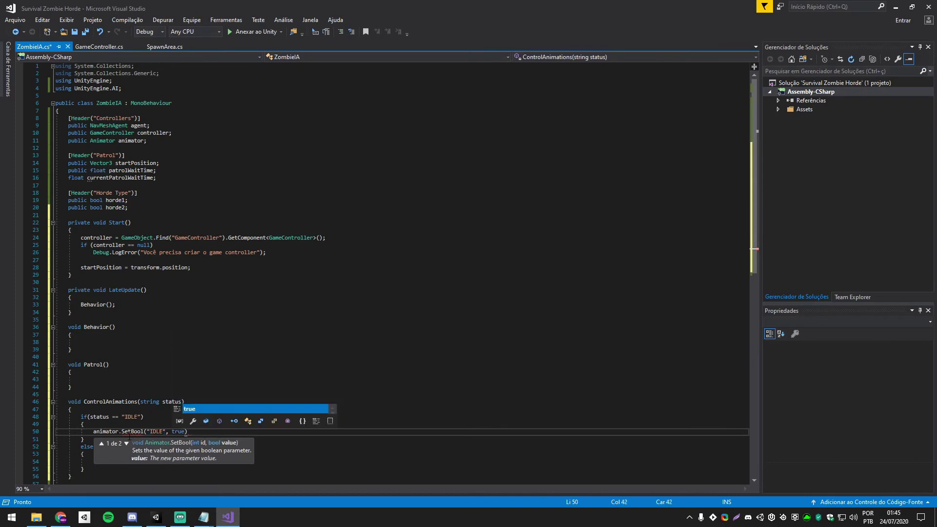
type(")")
- Duplicate that line in the IDLE branch as animator.SetBool("MOVING", false)
left_click_drag(220, 430, 93, 432)
key("ctrl+c")
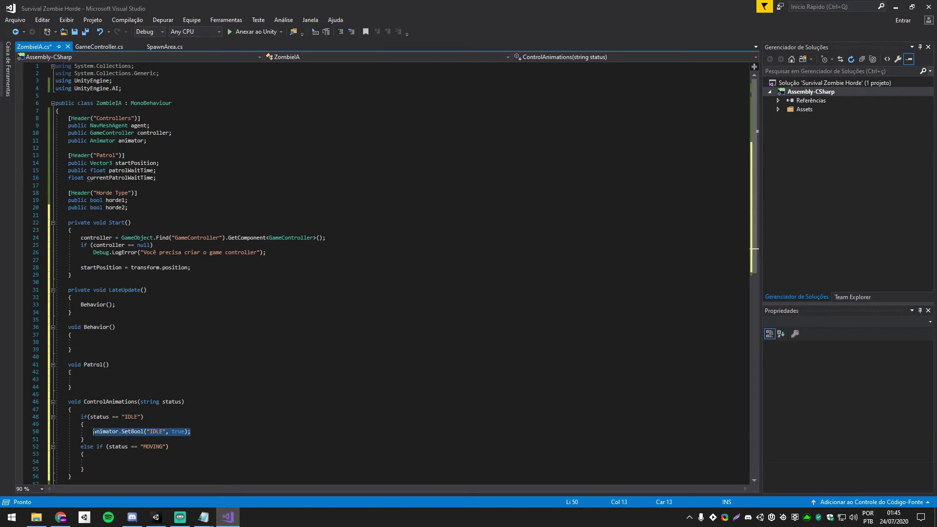
key("End")
key("Return")
key("ctrl+v")
double_click(155, 439)
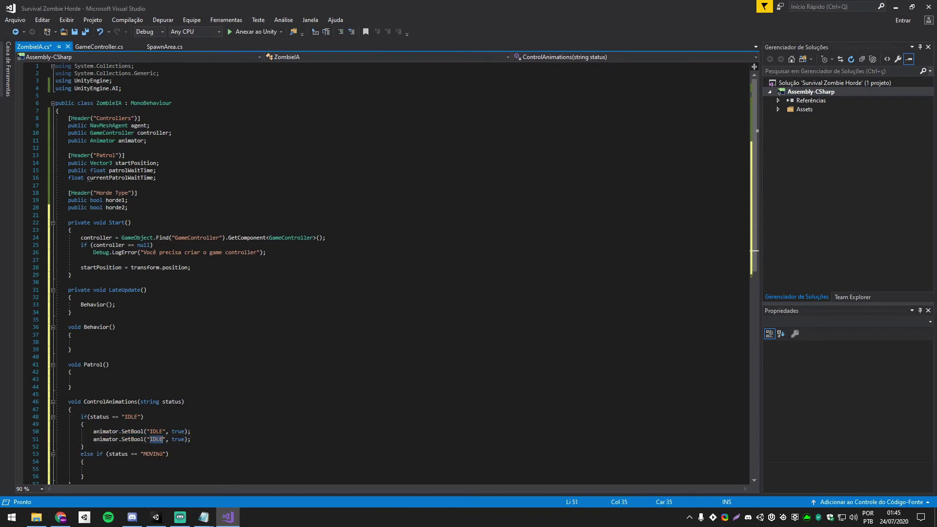
type("MOVING")
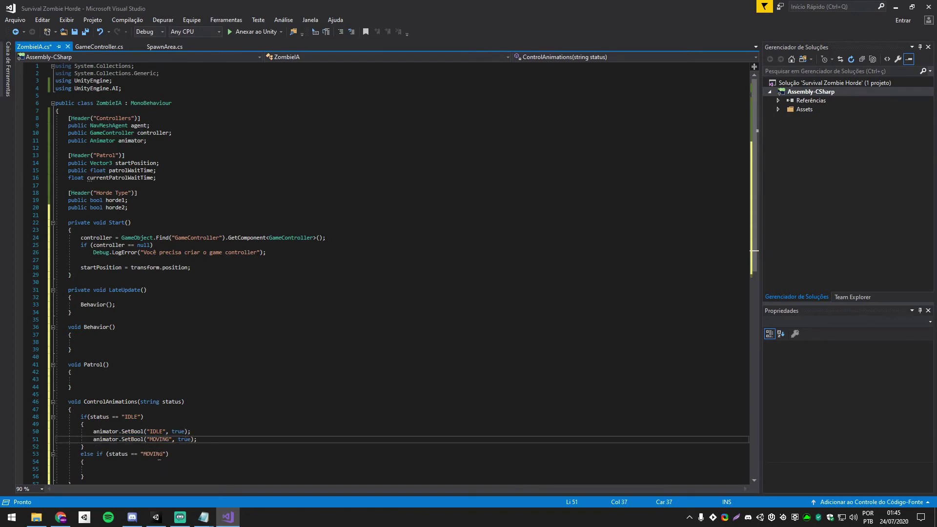
double_click(187, 440)
type("false")
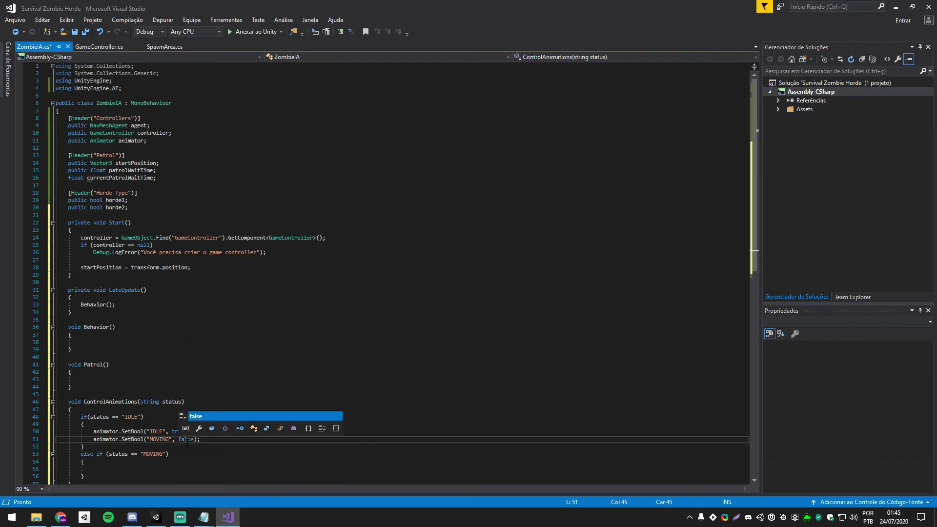
left_click(188, 449)
- Copy both SetBool lines into the MOVING branch, setting IDLE to false and MOVING to true
left_click_drag(210, 436, 42, 431)
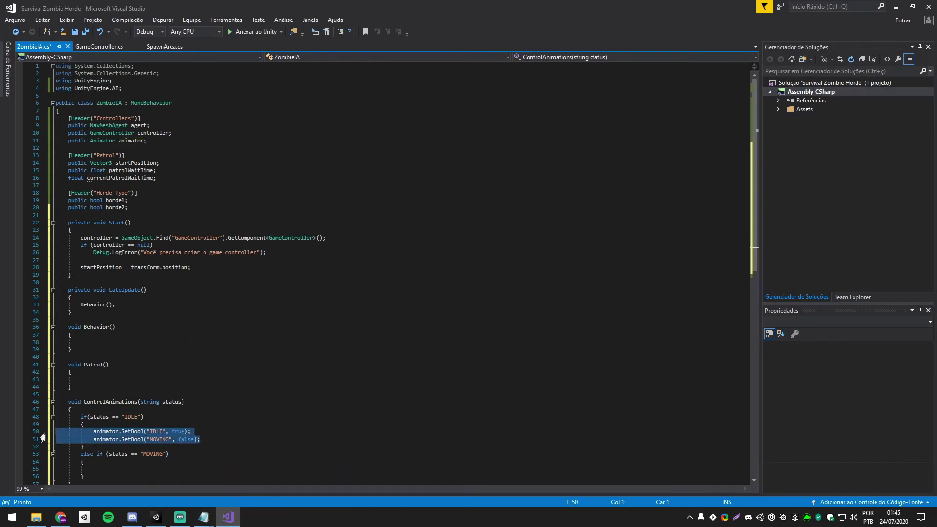
key("ctrl+c")
left_click(125, 469)
key("ctrl+v")
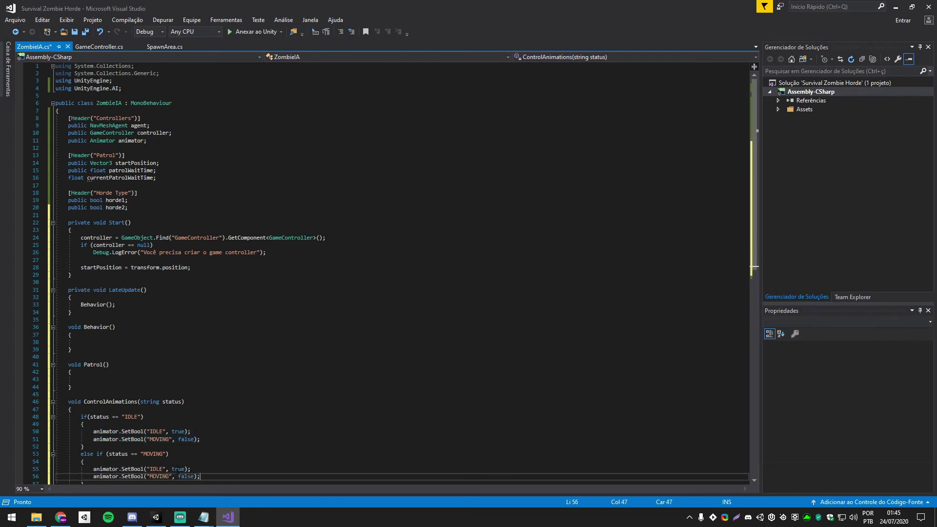
double_click(178, 469)
type("f")
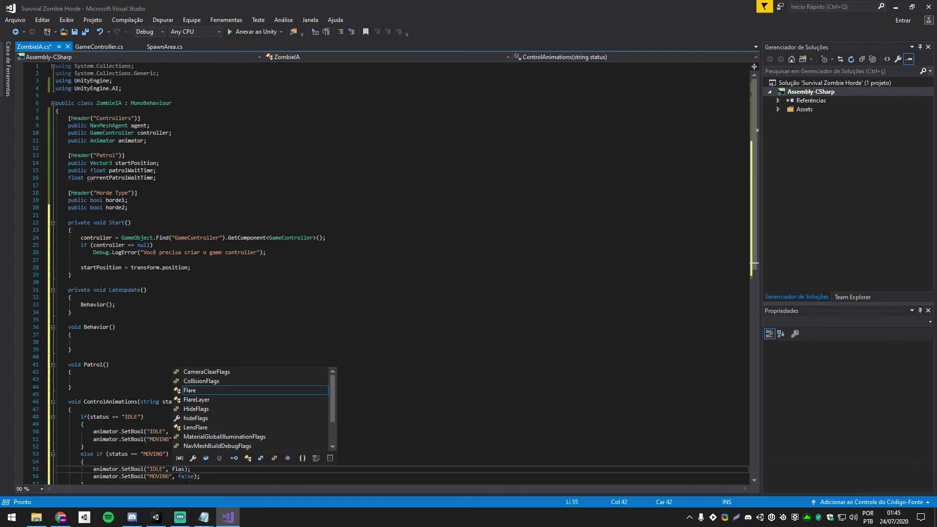
type("als")
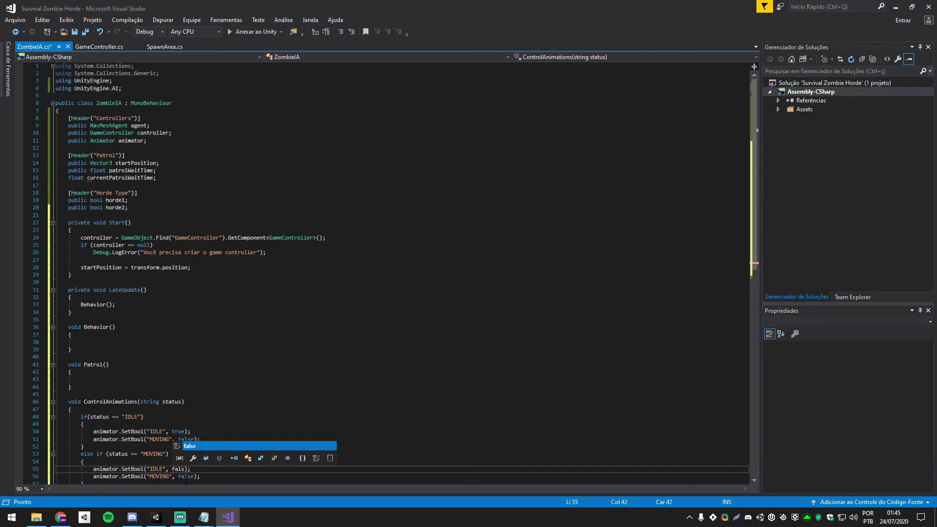
type("e")
left_click(141, 476)
double_click(180, 478)
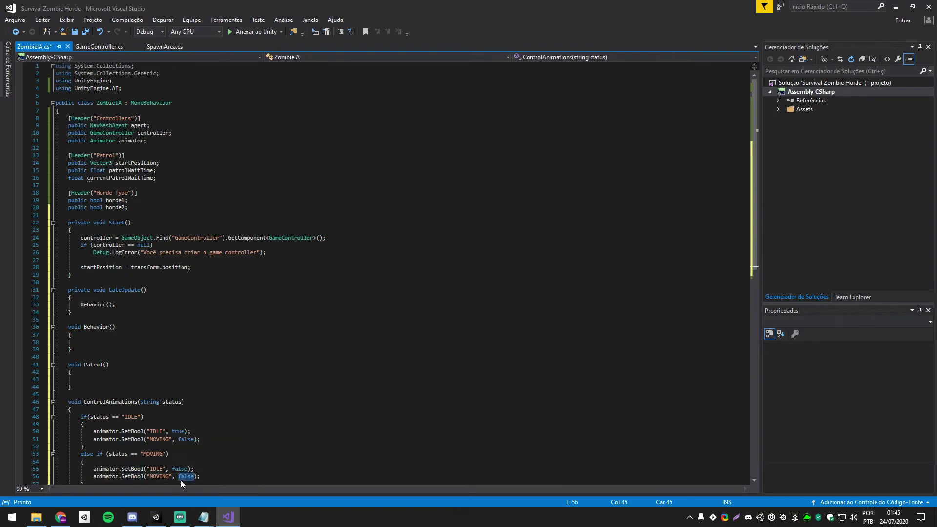
type("true")
- Save ZombieIA.cs
scroll(164, 481, "down", 3)
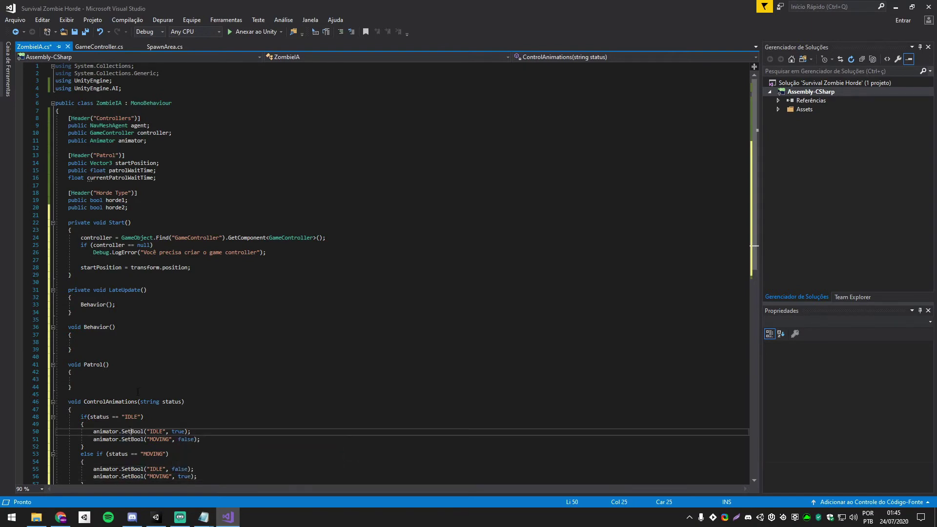
left_click(123, 428)
key("ctrl+s")
- In Behavior(), add if (agent.pathStatus == NavMeshPathStatus.PathComplete && agent.remainingDistance == 0) with an empty block
scroll(140, 315, "up", 2)
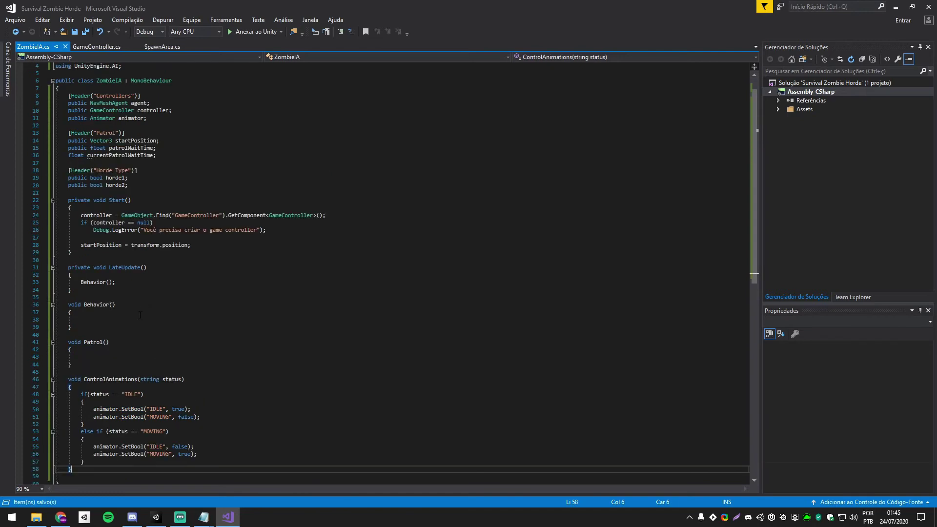
left_click(109, 319)
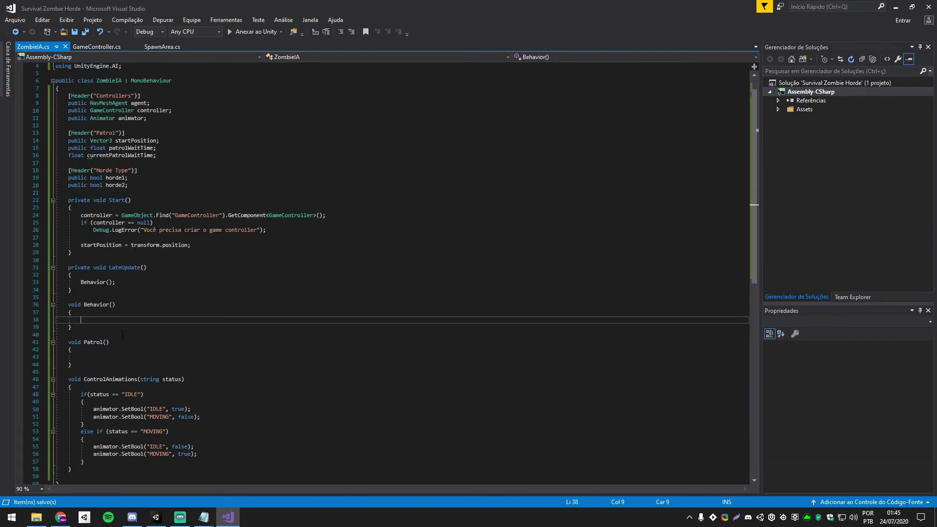
type("if(")
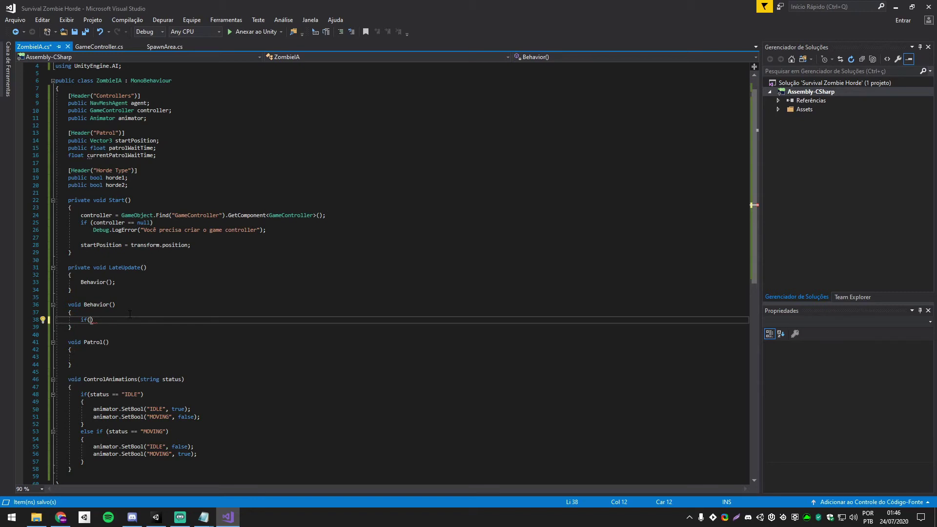
type("agent.")
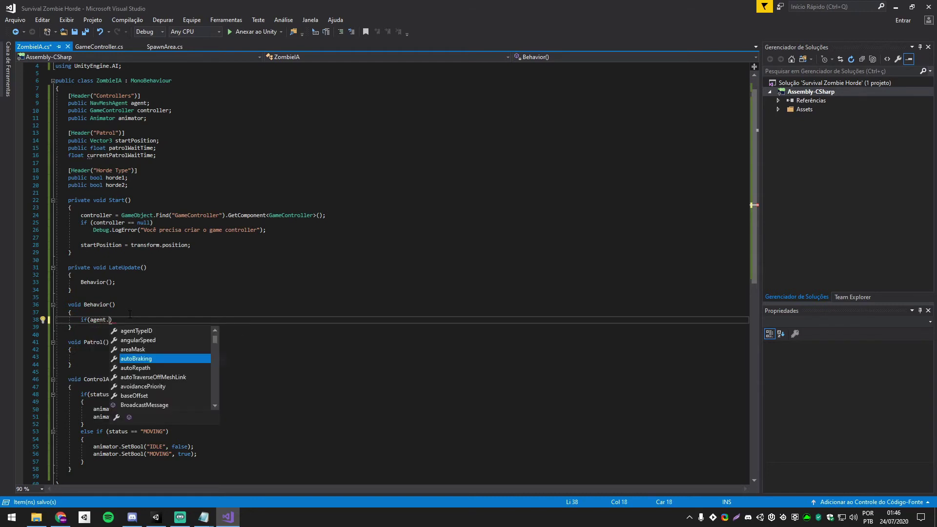
type("path")
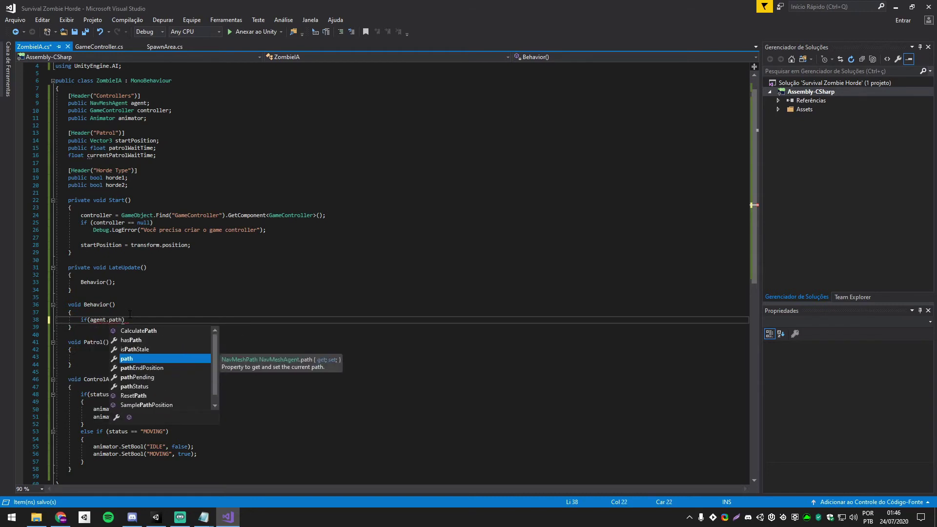
key("Down")
key("Down")
type("== NavMeshP")
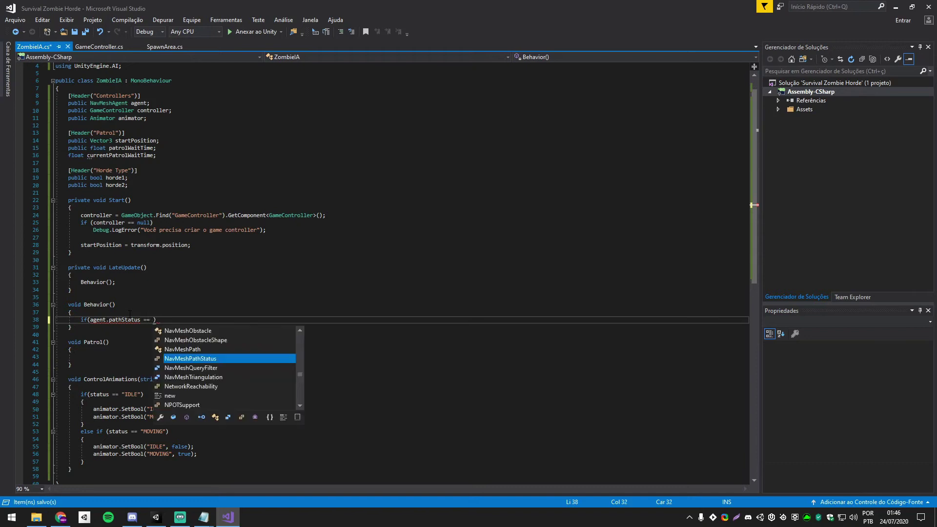
type("athStatus")
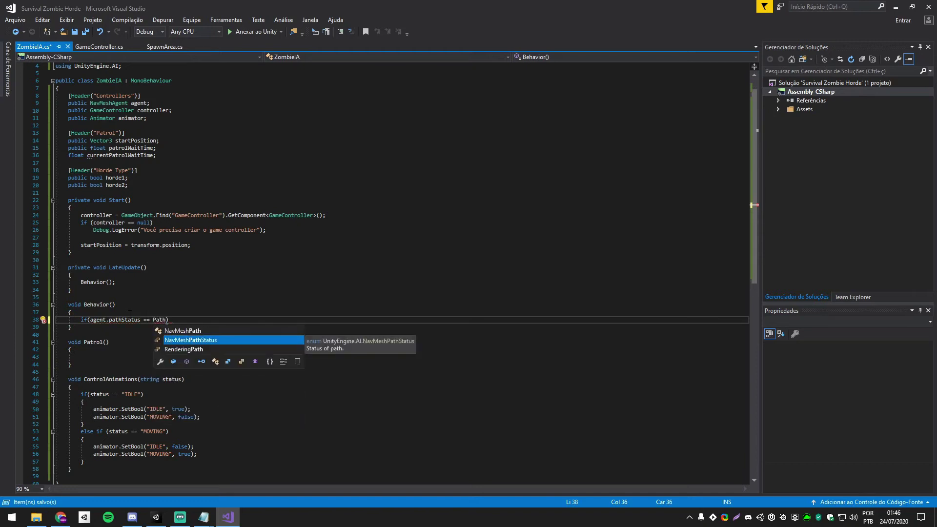
type(".")
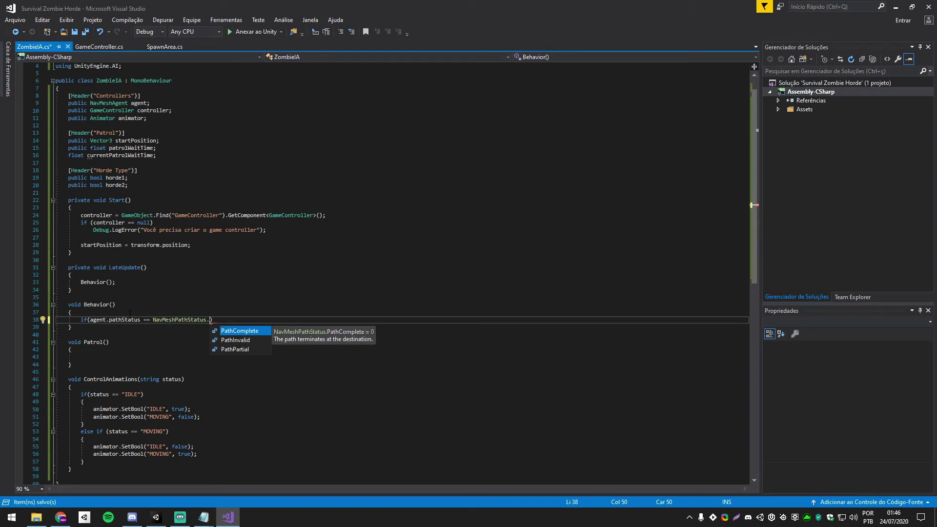
type("Path")
key("space")
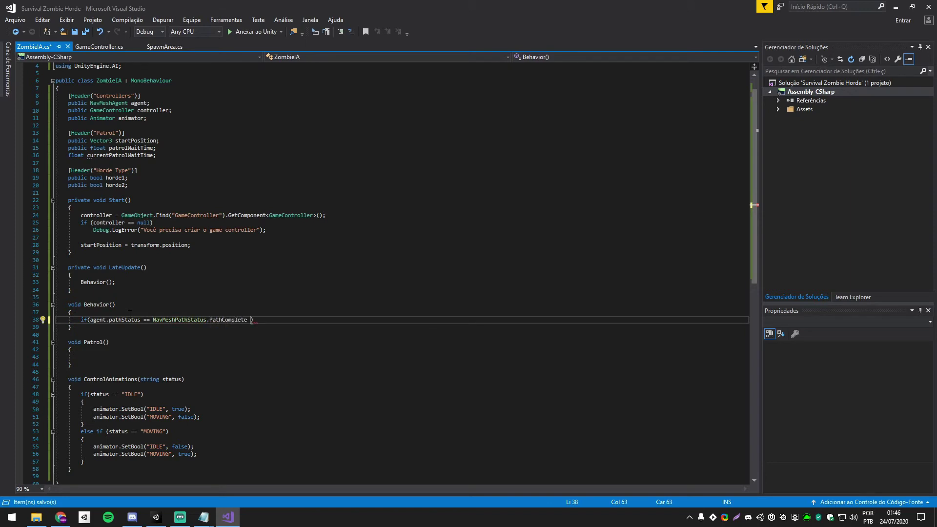
type("&& ")
type("agent")
type(".")
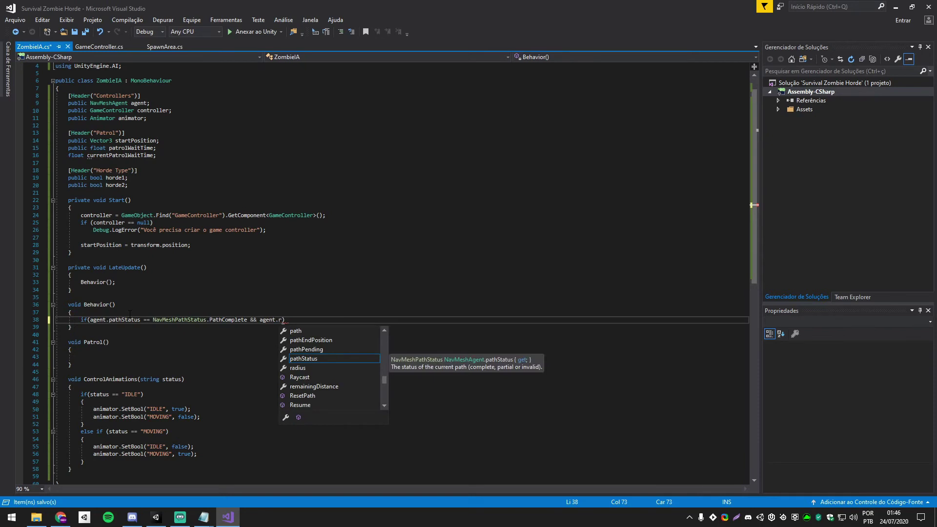
type("rem")
key("Tab")
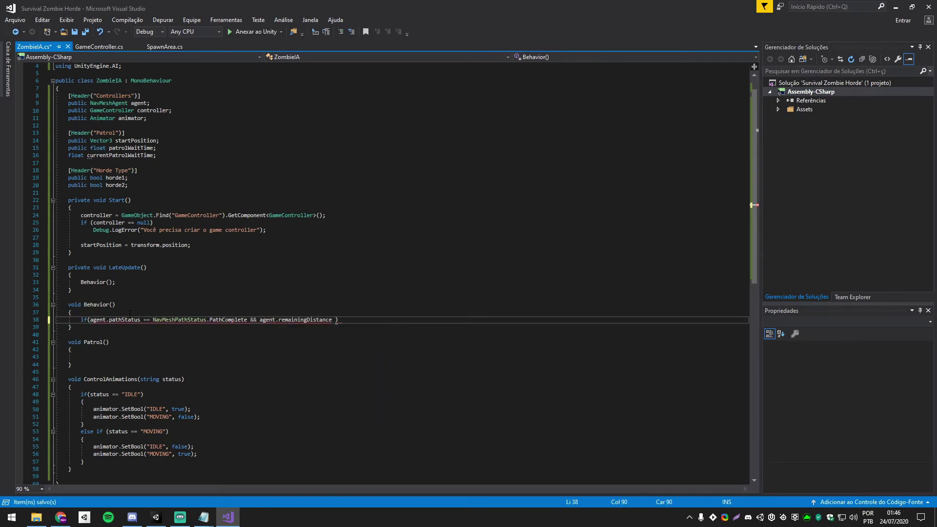
type("== 0){")
key("Return")
key("Return")
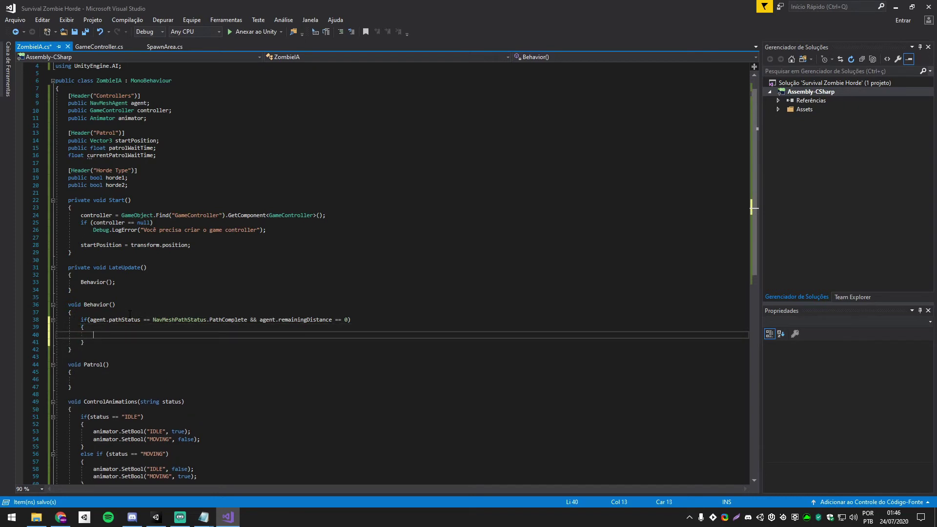
- Call ControlAnimations("IDLE") and open an inner if (currentPatrolWaitTime > 0) block
type("ControlAnimations(")
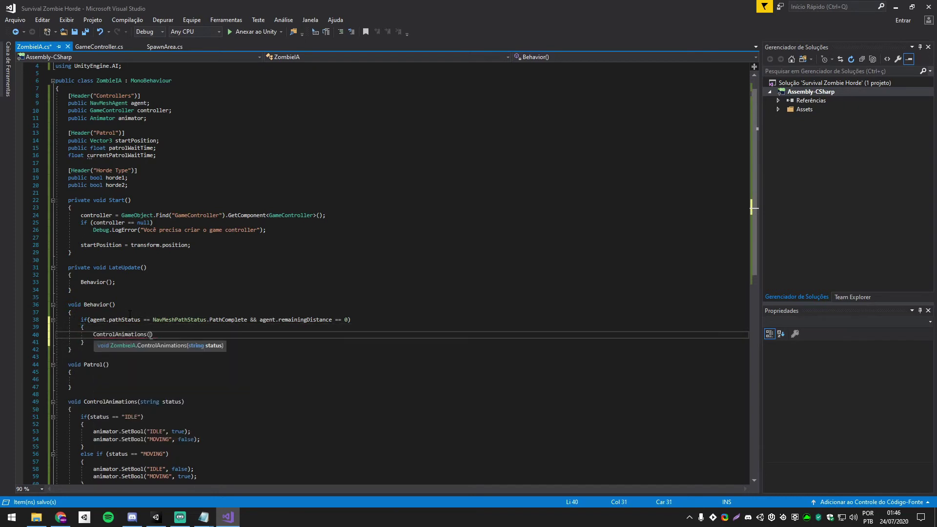
type("\"IDLE\")")
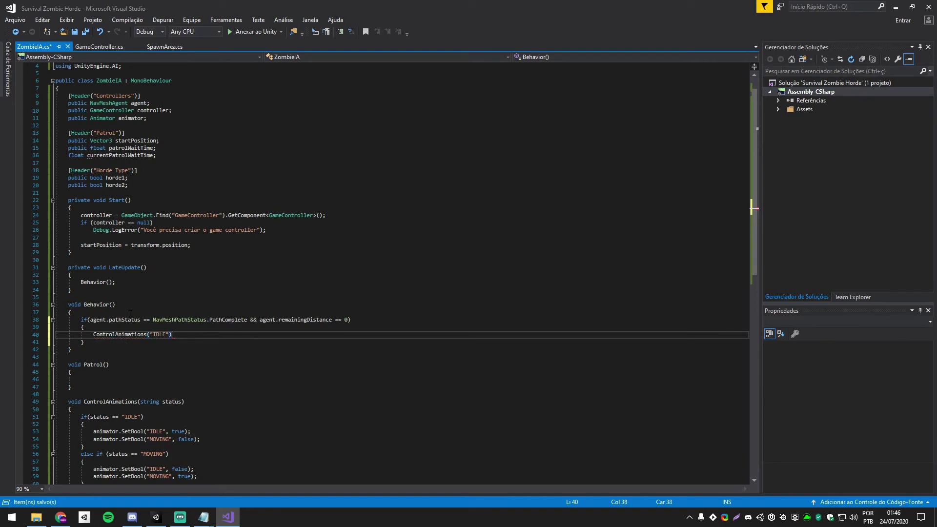
type(";")
key("Return")
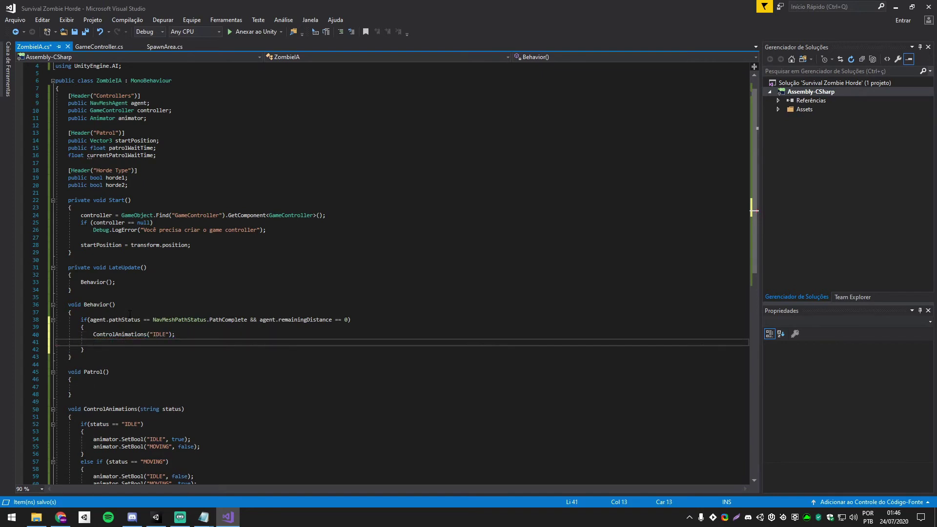
type("if(cu")
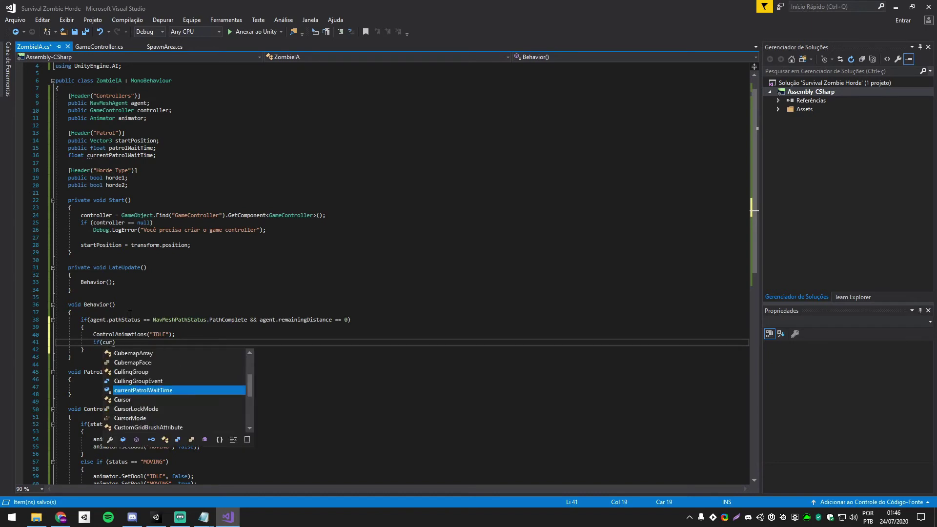
type("rr")
key("Tab")
type("> 0")
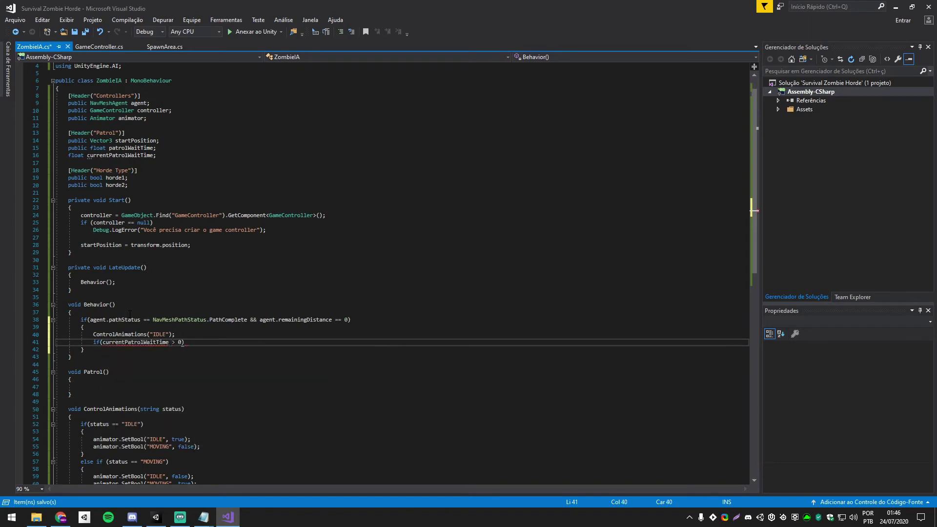
type(") {")
key("Return")
key("Return")
key("Up")
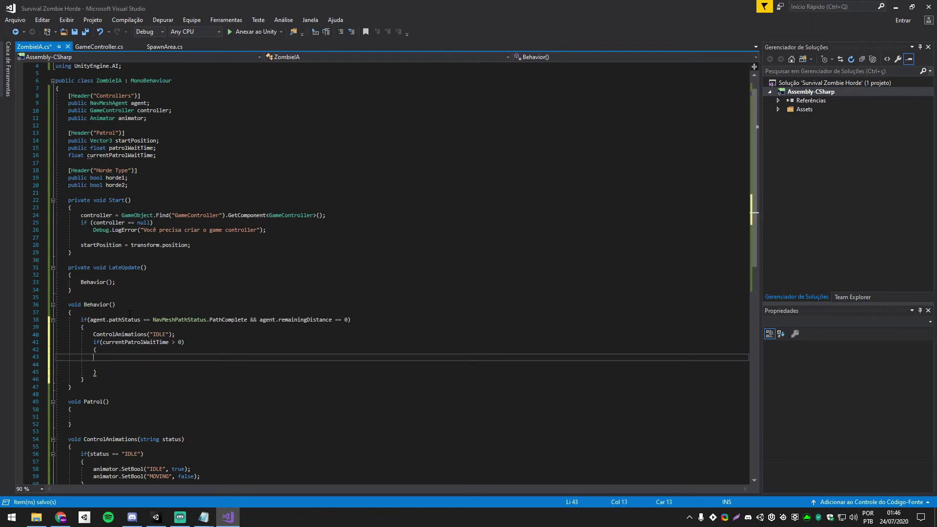
key("Down")
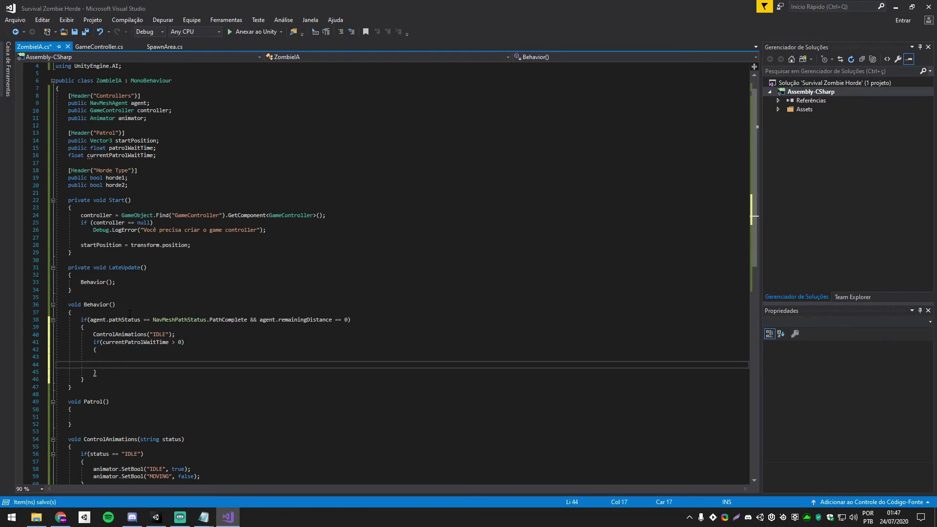
- Inside it, subtract Time.deltaTime from currentPatrolWaitTime, then return
type("curr")
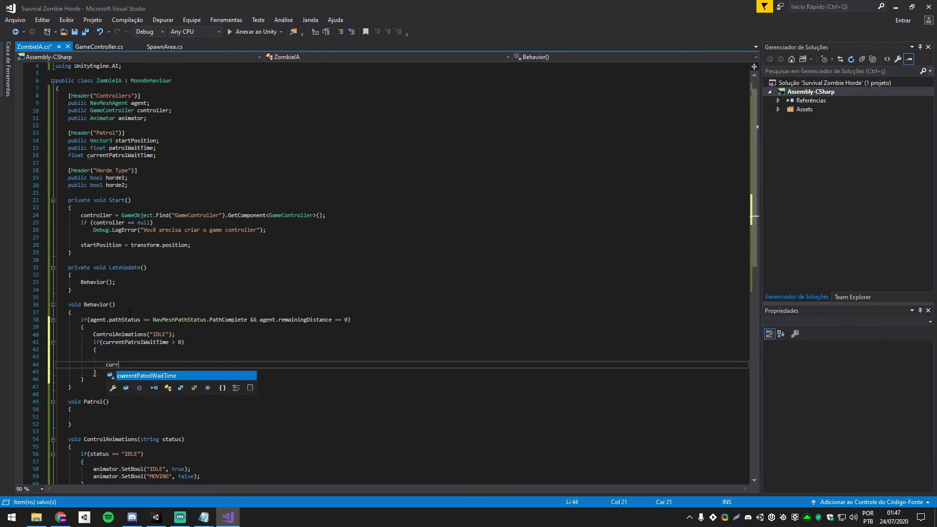
type("entPatrolWaitTime -= Time")
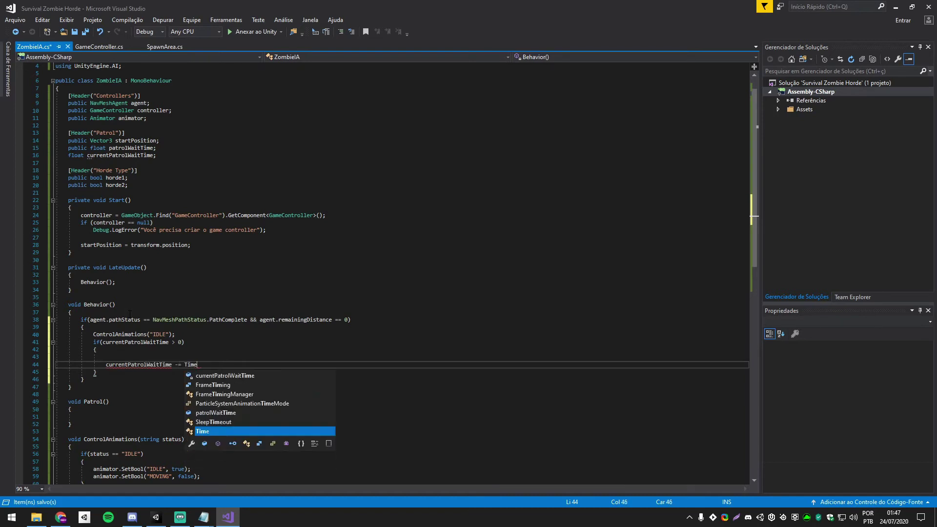
type(".deltaTime;")
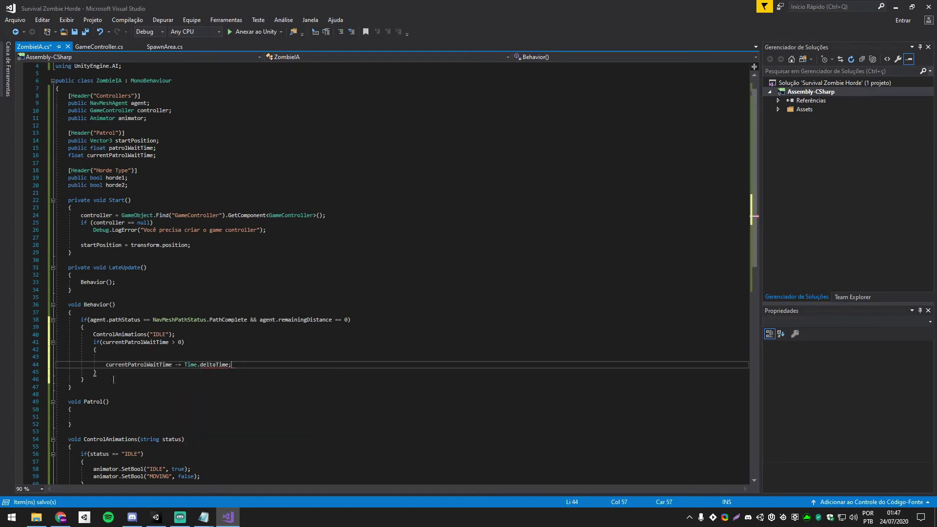
left_click(231, 359)
key("Delete")
key("Down")
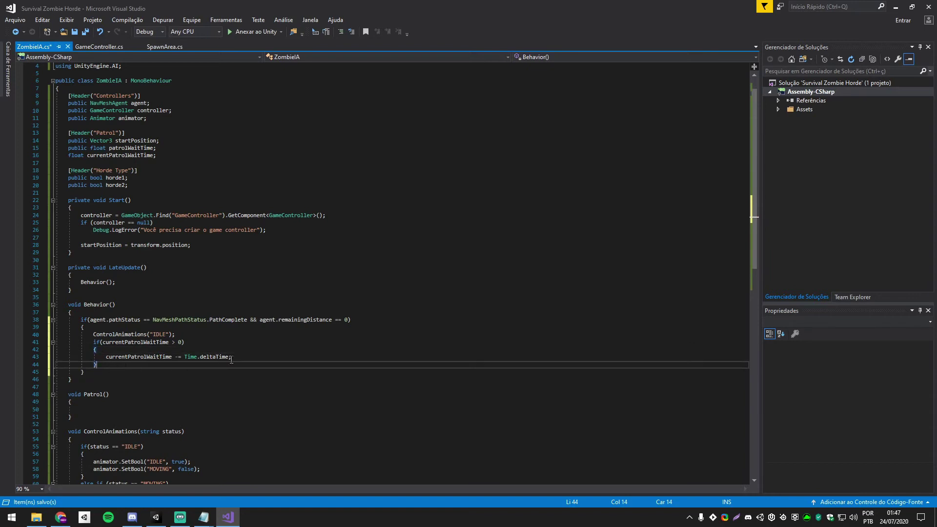
left_click(254, 358)
key("Return")
type("r")
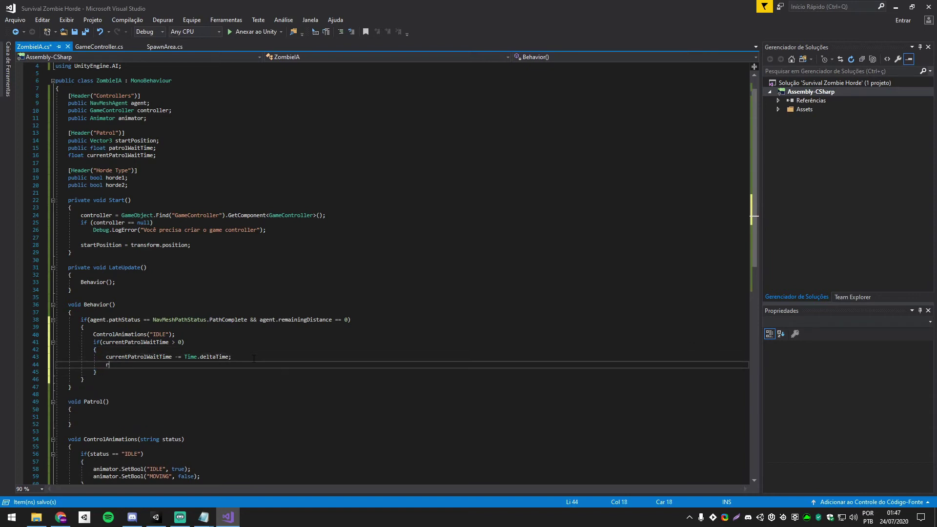
type("eturn;")
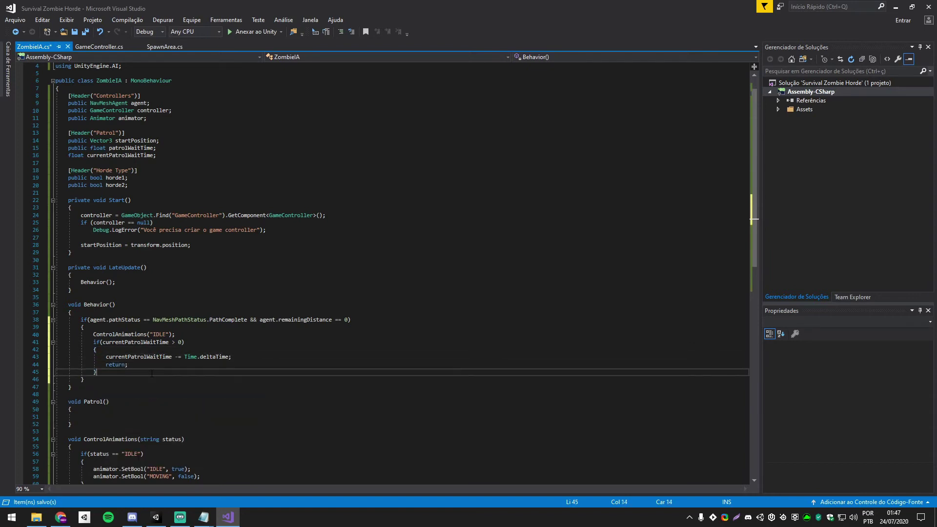
double_click(159, 342)
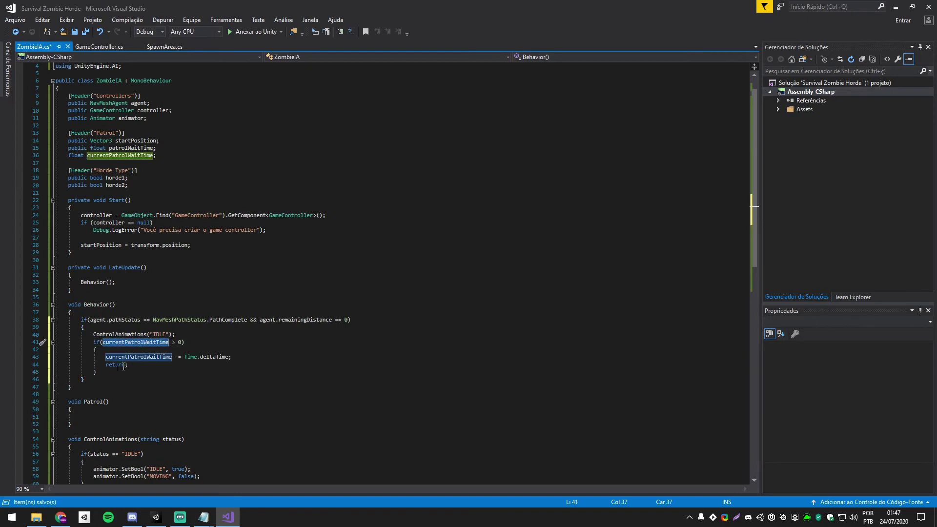
left_click(110, 377)
key("Left")
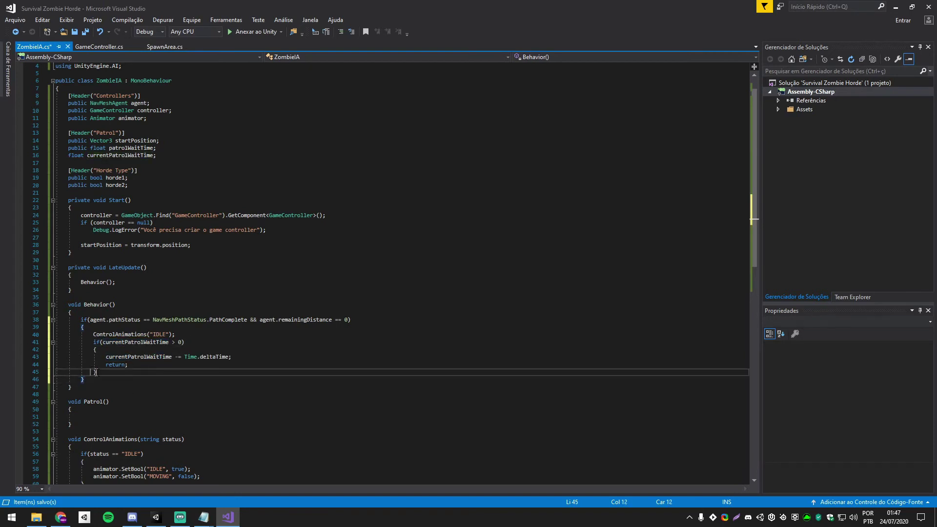
key("Return")
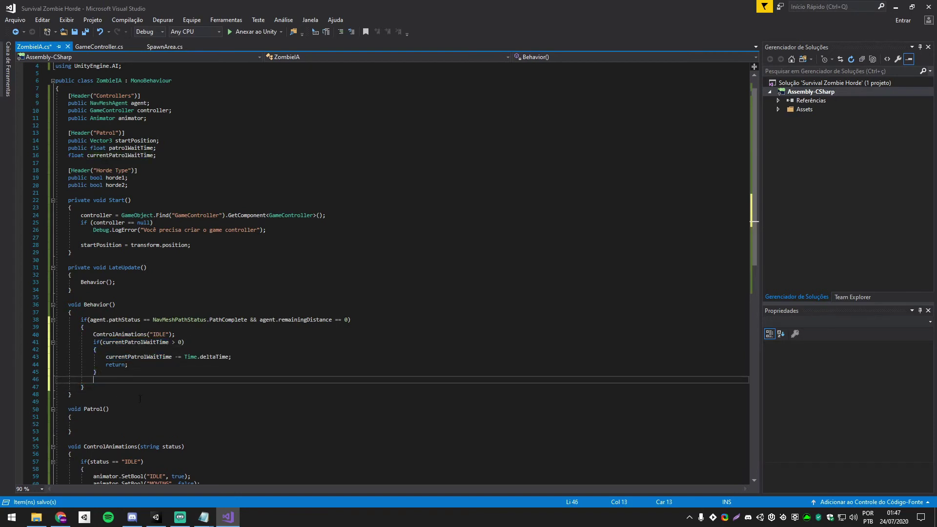
key("Return")
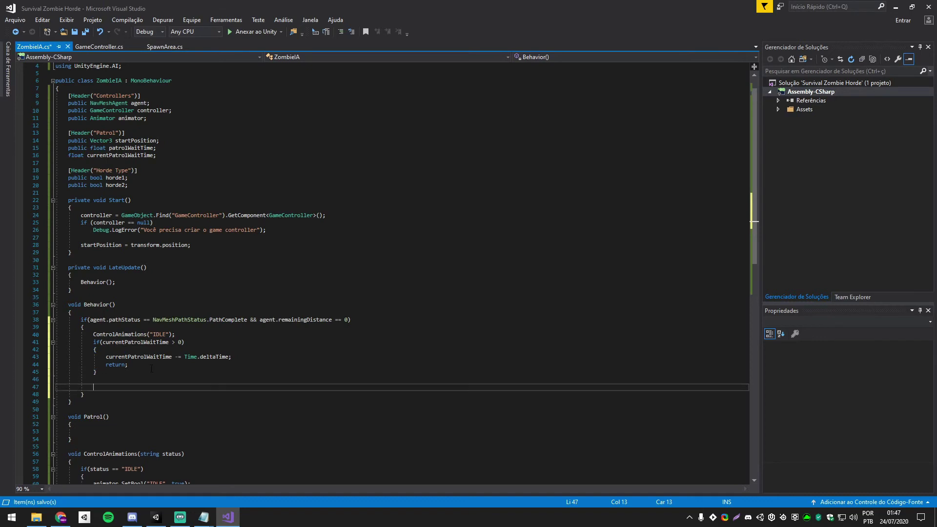
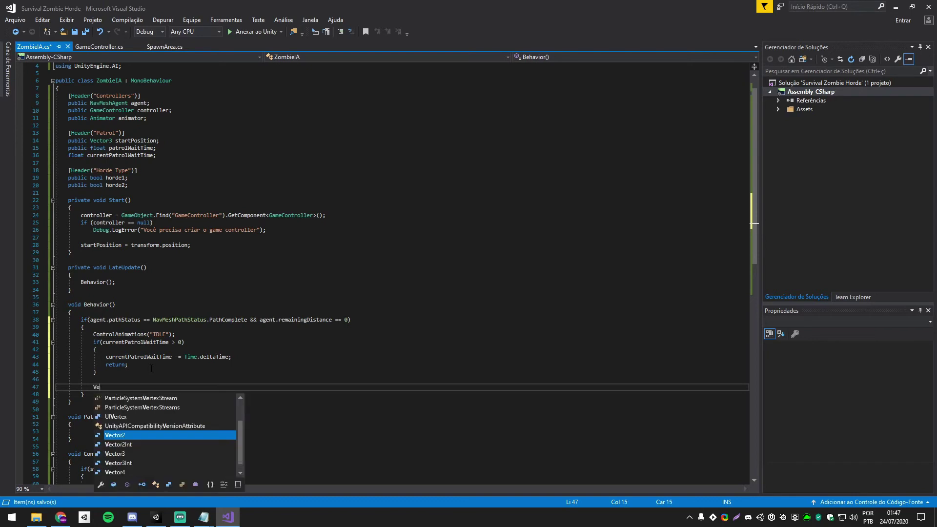
- Declare 'Vector3 randPos = Vector3.zero;' in Behavior() and open an if (horde1) block
type("Vector3 newP")
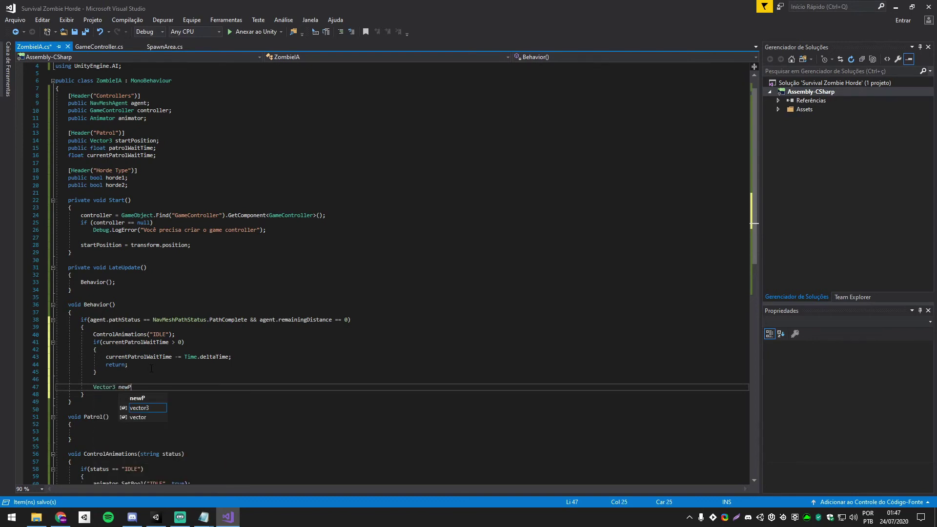
type("o")
key("BackSpace")
key("BackSpace")
key("BackSpace")
key("BackSpace")
key("BackSpace")
type("ran")
type("dPos")
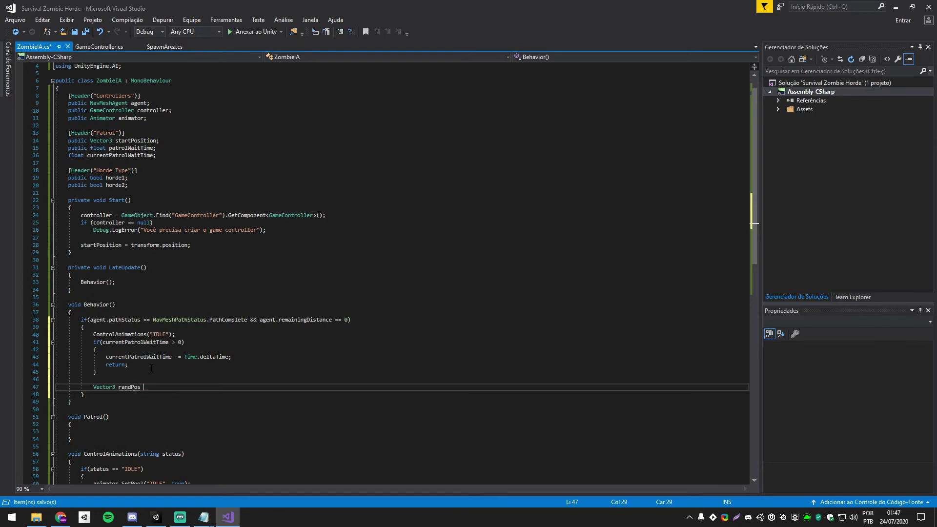
type(" = V")
type("ector3.zero")
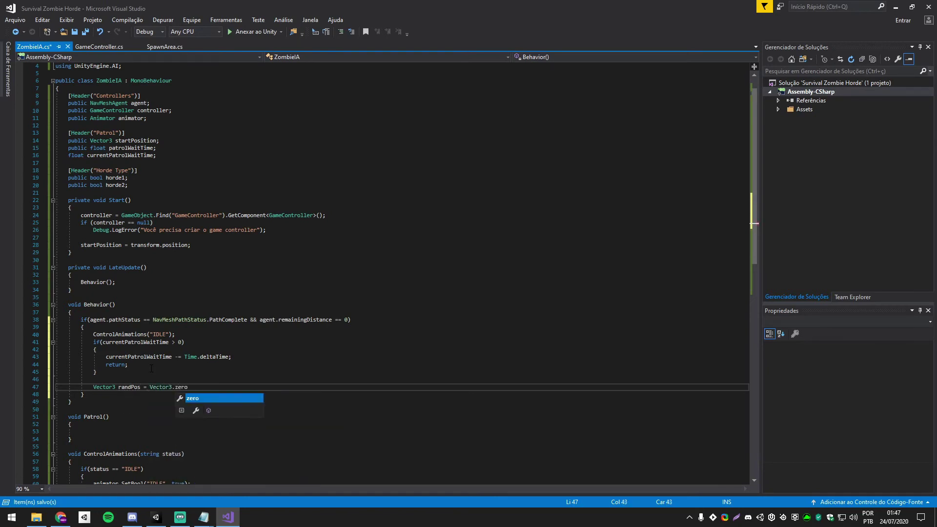
type(";")
key("Return")
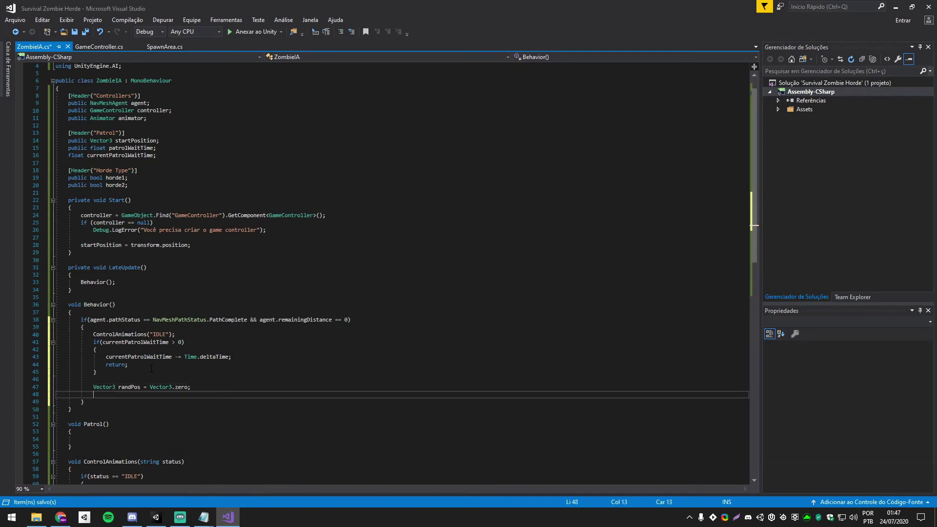
type("if(hor")
key("Tab")
type("){")
key("Return")
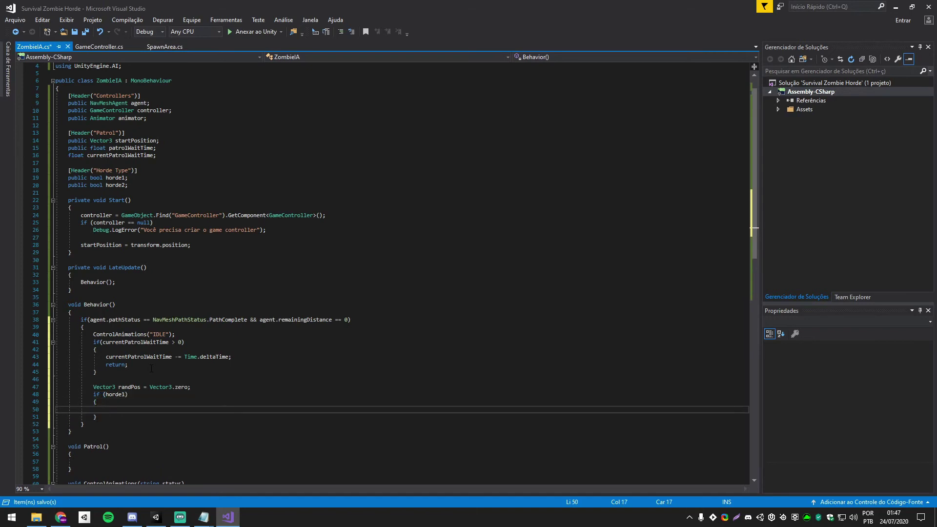
- Inside the horde1 block, set randPos via controller.RandomPositionInBounds with horde1's area collider bounds
type("newpo")
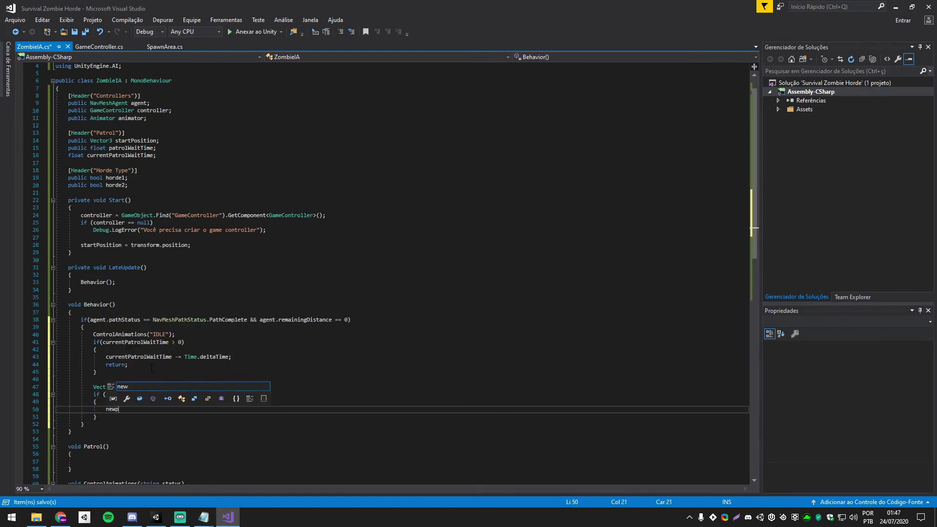
key("Return")
key("BackSpace")
key("BackSpace")
key("BackSpace")
key("BackSpace")
key("BackSpace")
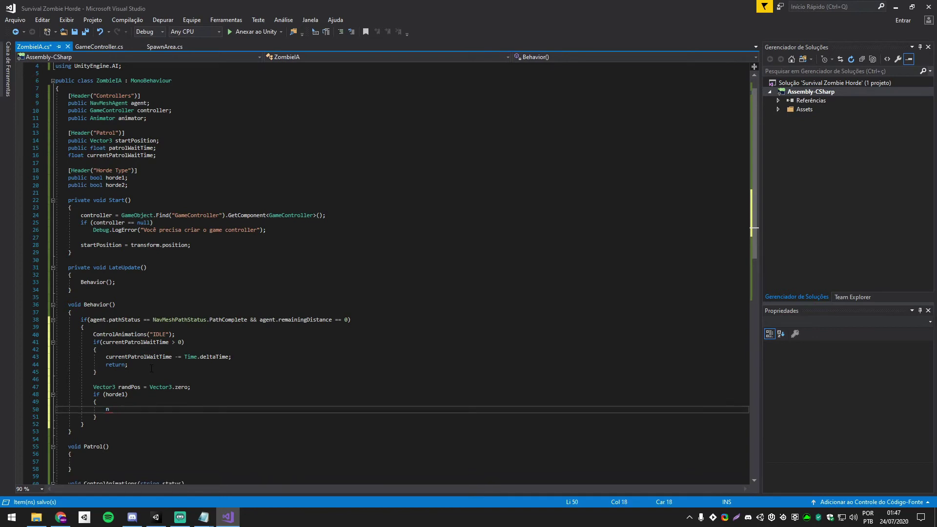
type("randPos = ")
type("controller")
type(".Rand")
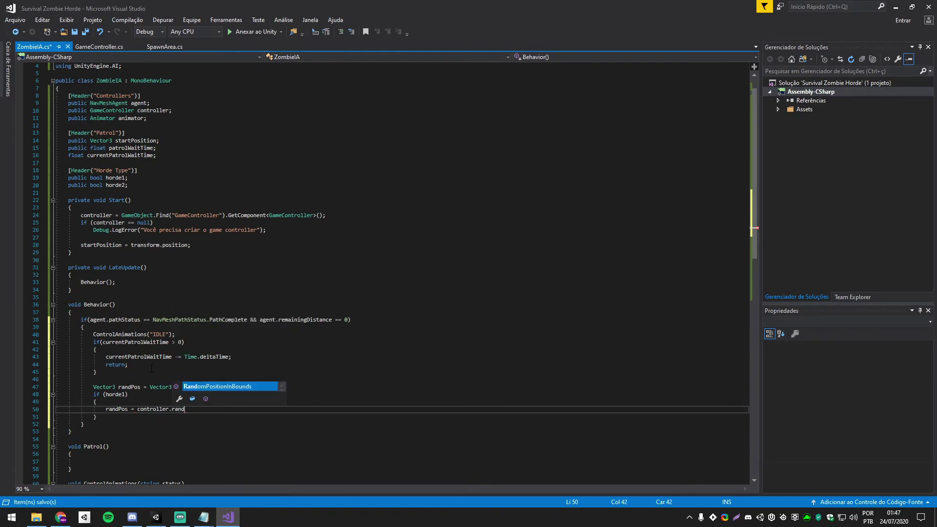
key("Tab")
type("(")
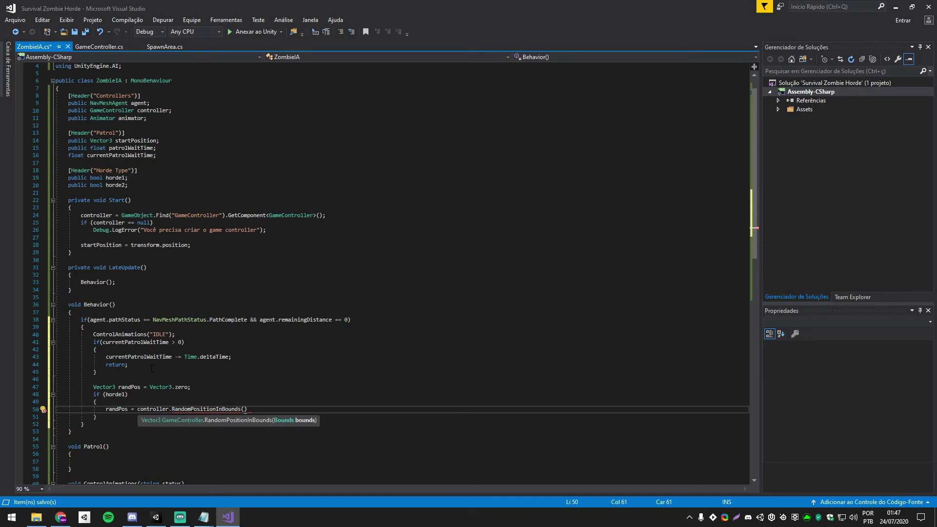
type("controller.")
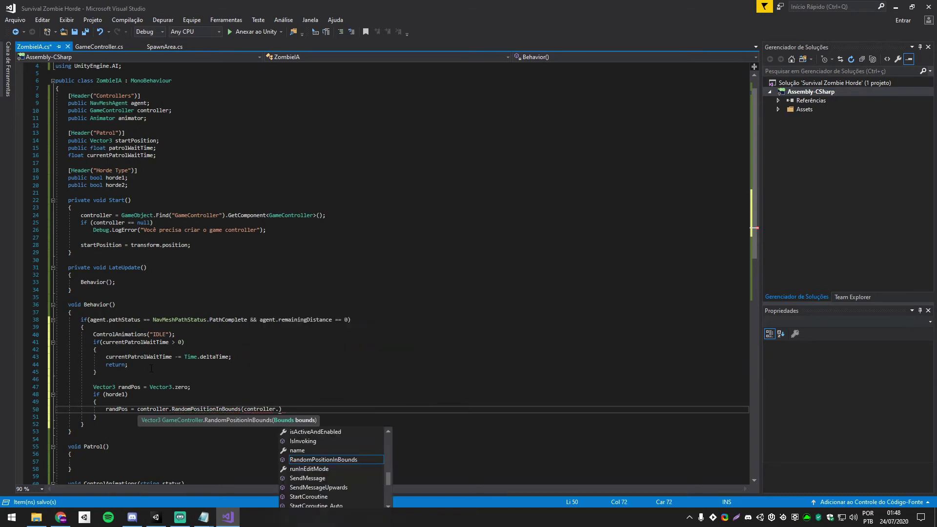
type("horde1.")
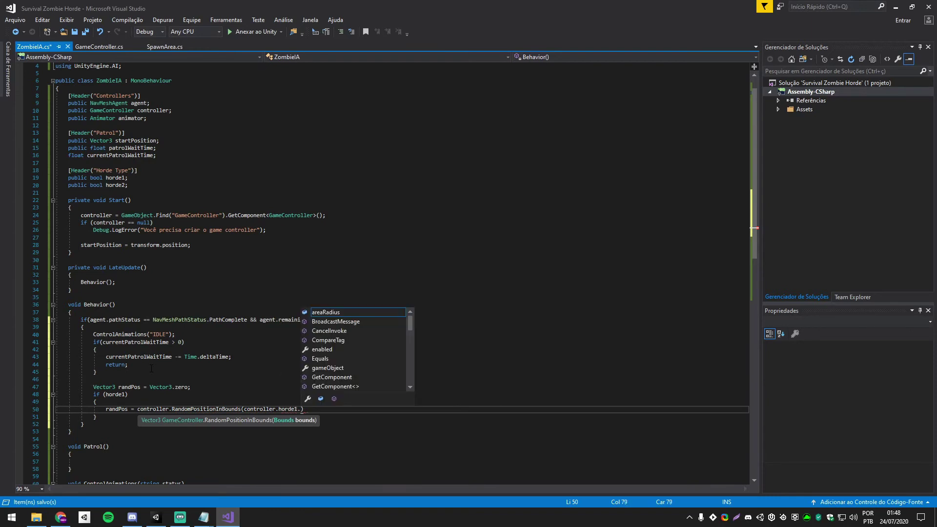
type("a.")
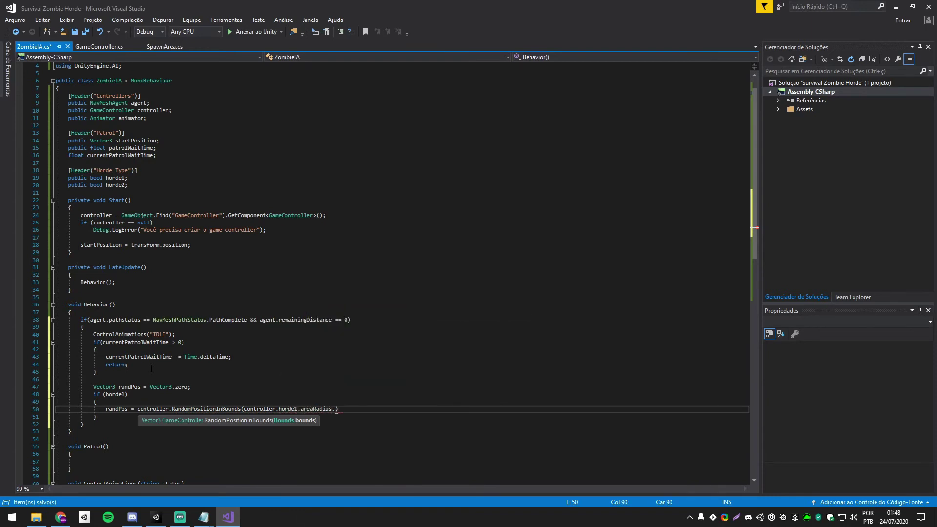
type("getr")
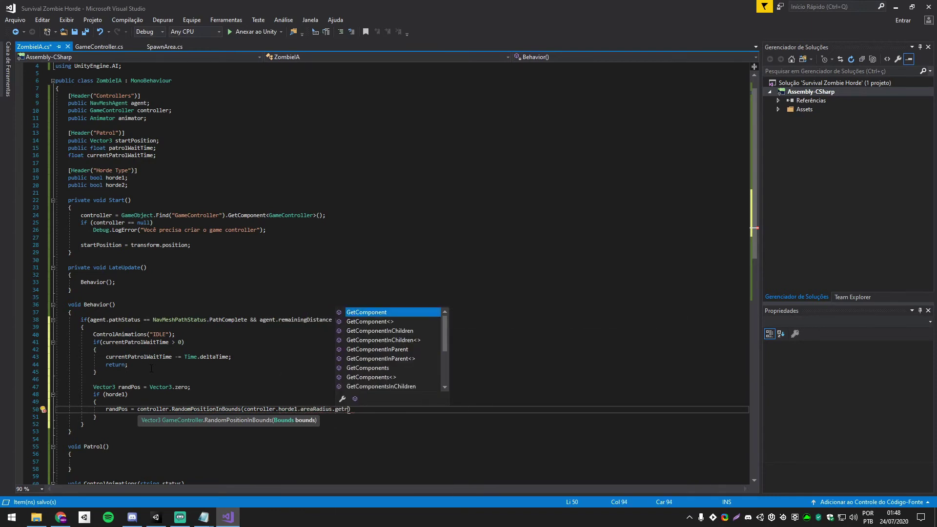
type("<C")
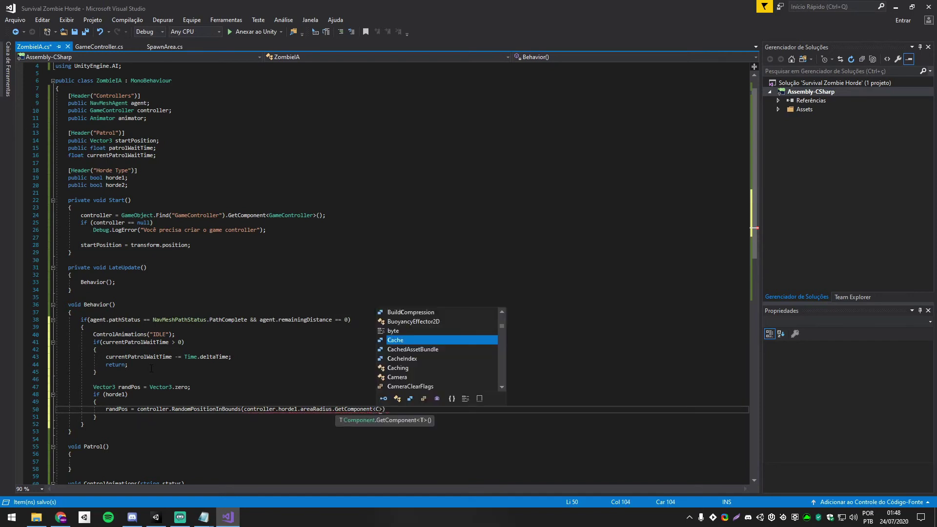
type("olli>")
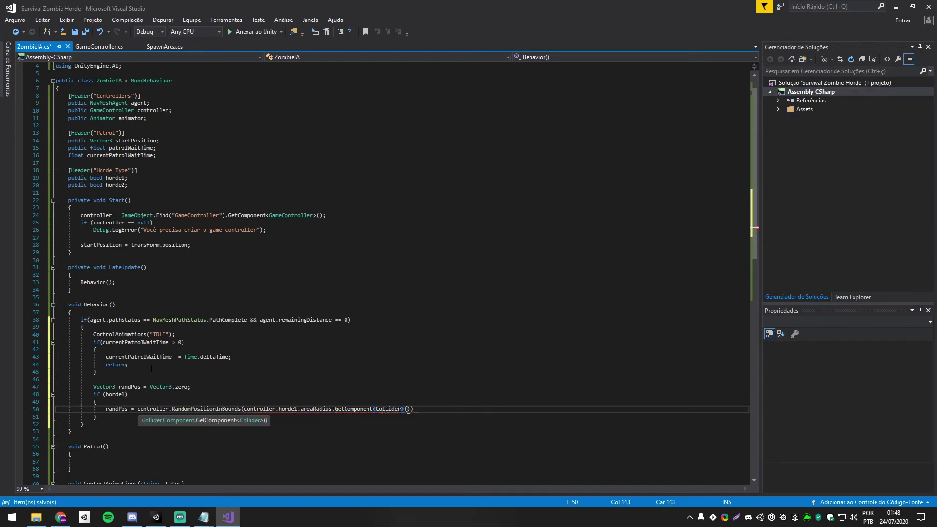
type("().bo")
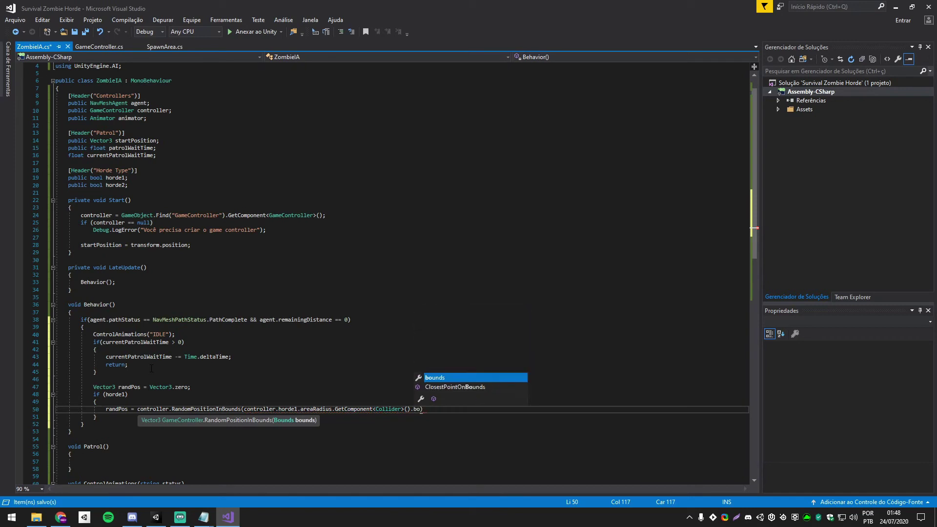
key("Tab")
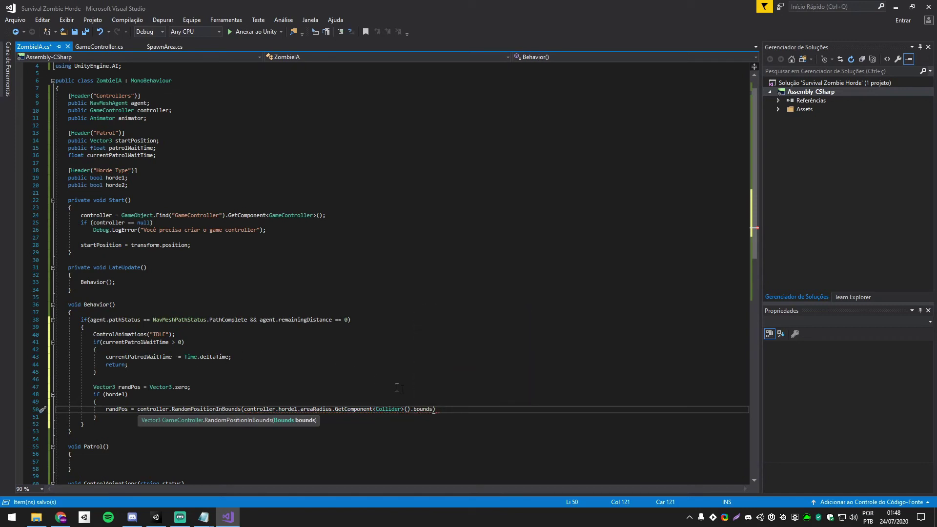
- Close the horde1 assignment and add an else if (horde2) condition after the block
type(");")
left_click(113, 420)
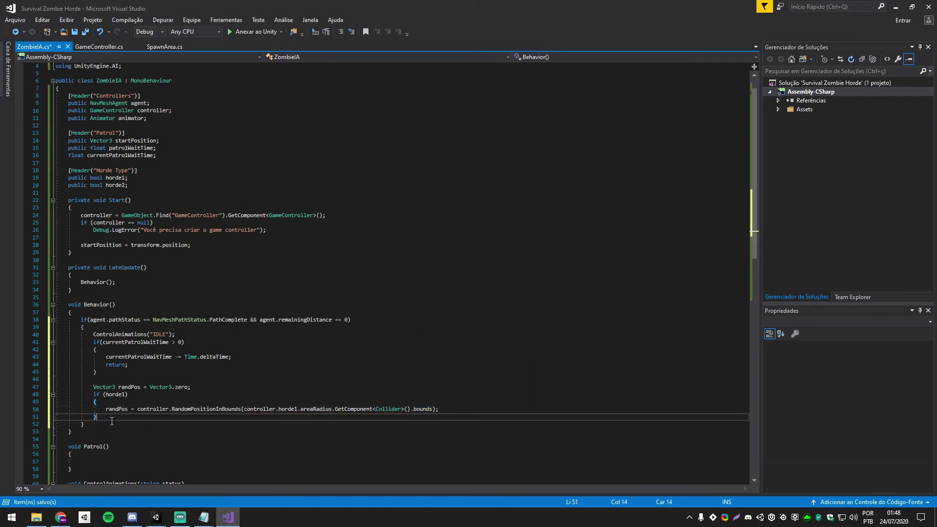
key("Return")
type("else if")
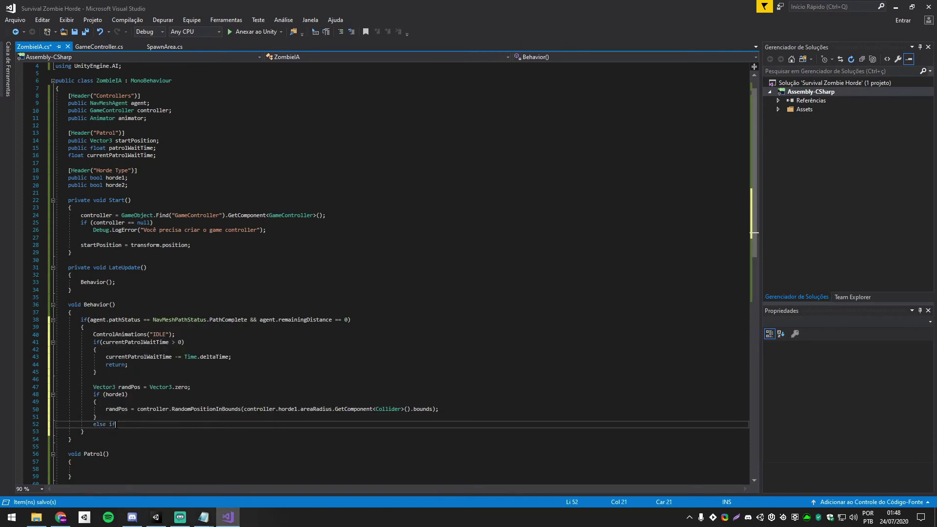
type("(")
key("BackSpace")
key("BackSpace")
key("BackSpace")
key("BackSpace")
key("BackSpace")
key("BackSpace")
type("lse if")
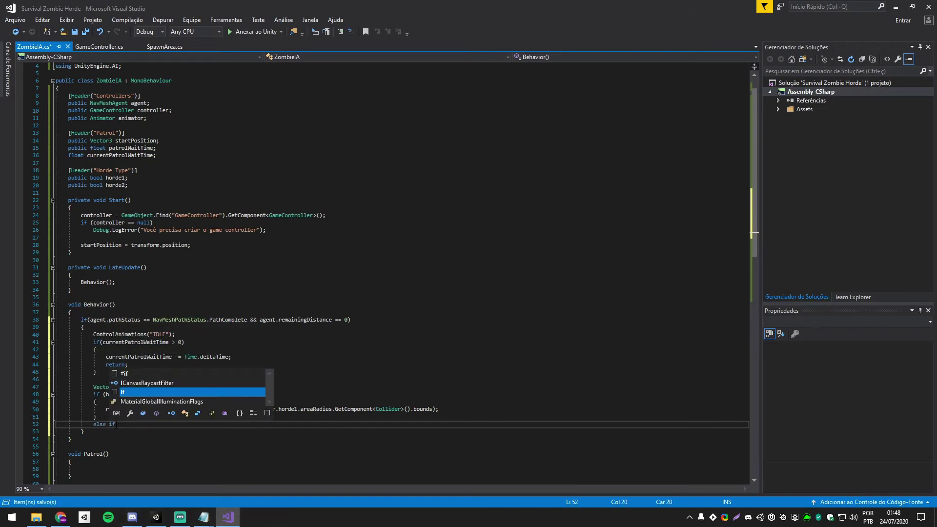
type("(hio")
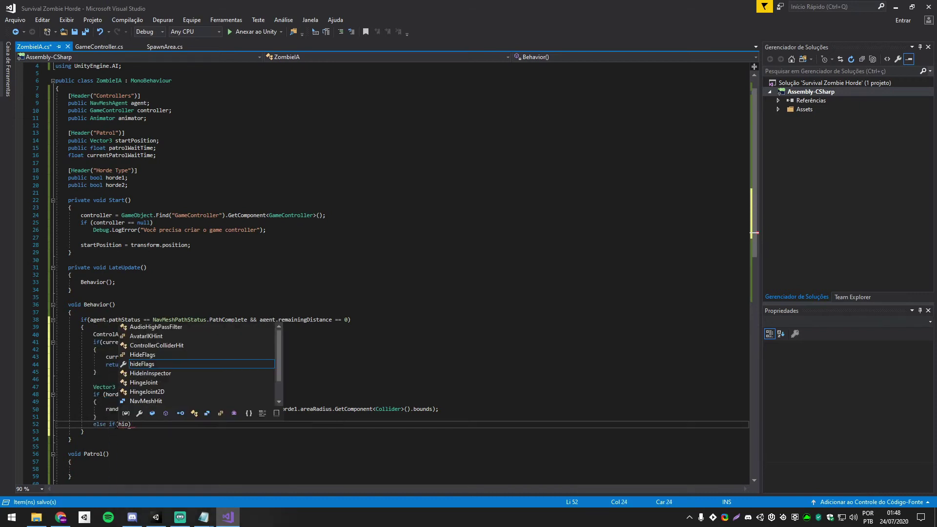
key("BackSpace")
key("BackSpace")
type("ord")
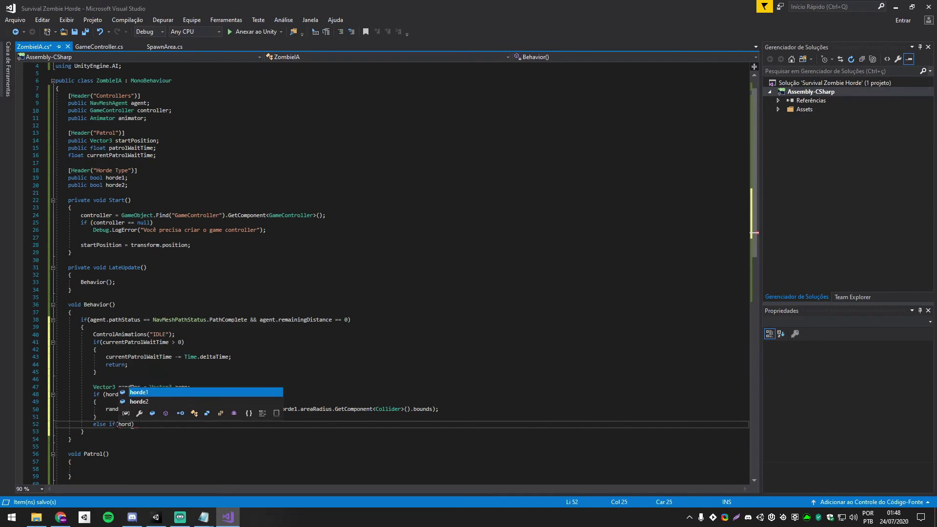
key("Down")
key("Tab")
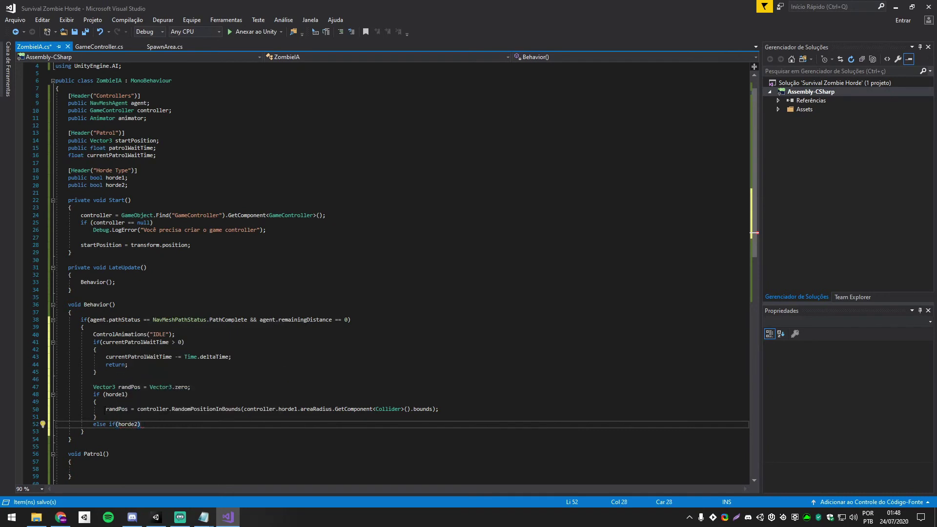
- Give the horde2 branch a copy of the randPos assignment using horde2's area, then save ZombieIA.cs
left_click_drag(103, 408, 439, 408)
left_click(195, 424)
key("Return")
type("{")
key("Return")
type("randPos = controller.RandomPositionInBounds(controller.horde1.areaRadius.GetComponent<Collider>().bounds);")
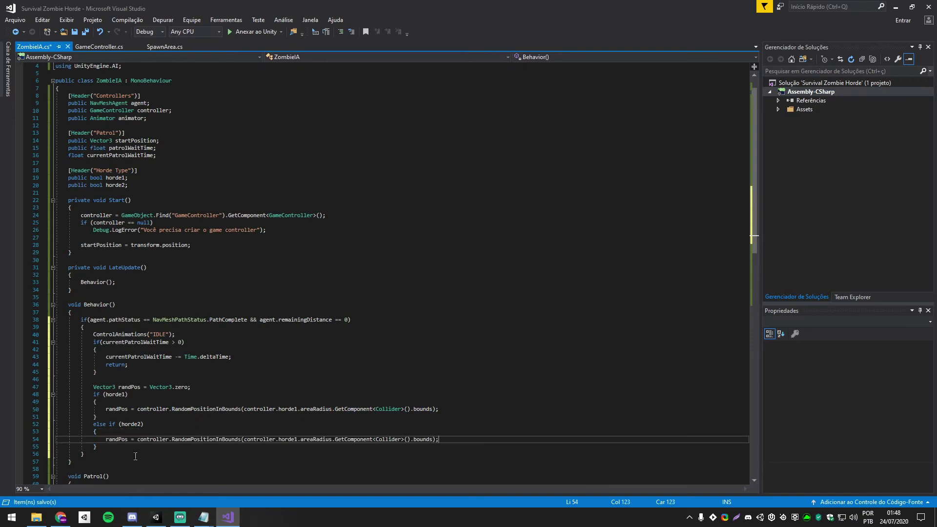
left_click(134, 451)
double_click(286, 440)
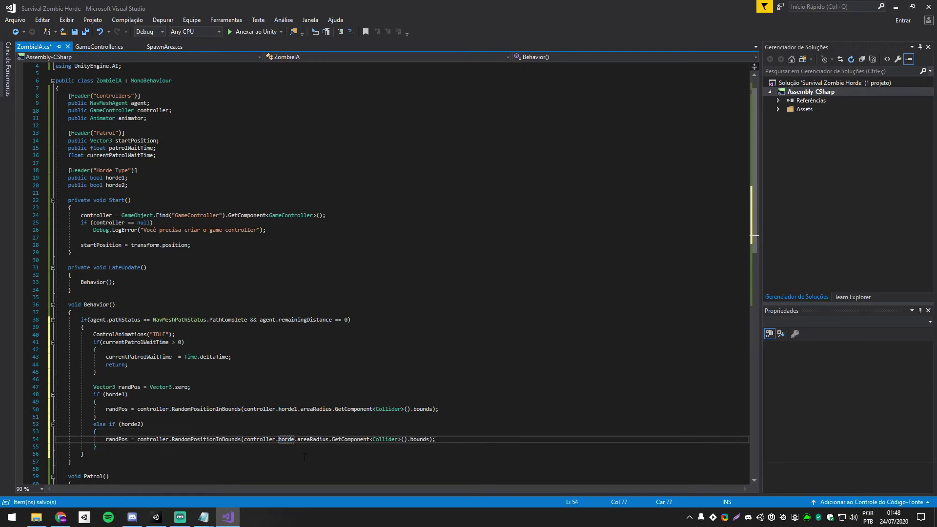
type("horde`2")
left_click(252, 448)
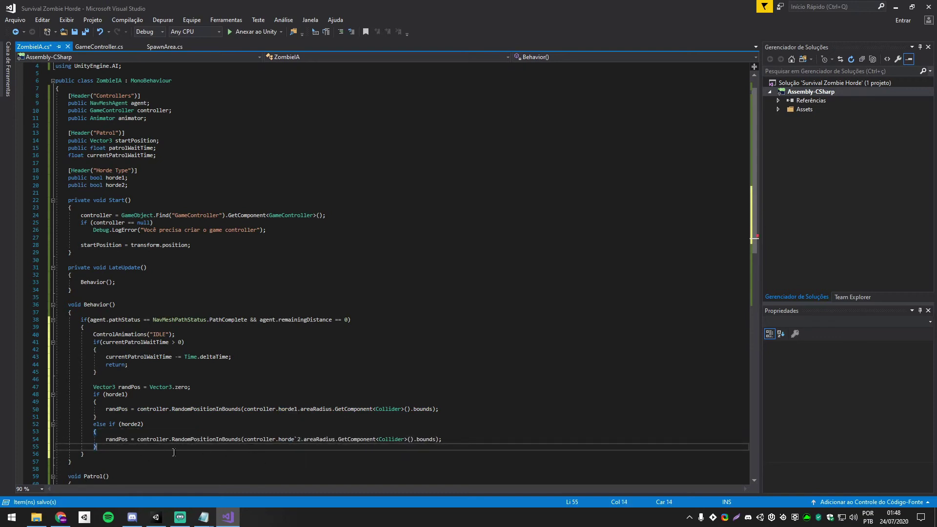
left_click(297, 440)
key("BackSpace")
left_click(157, 449)
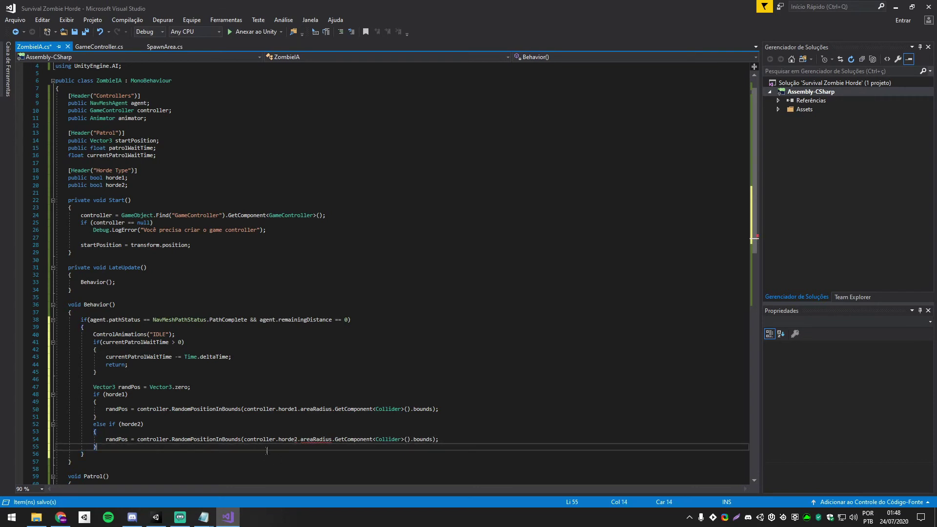
key("ctrl+s")
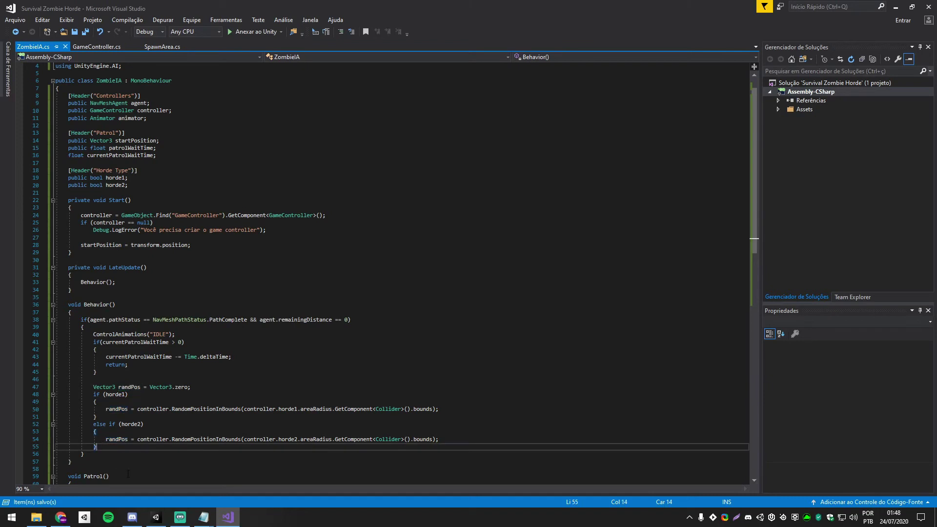
- Call Patrol(randPos) in Behavior() and generate an empty Patrol(Vector3 randPos) method
key("Return")
key("Return")
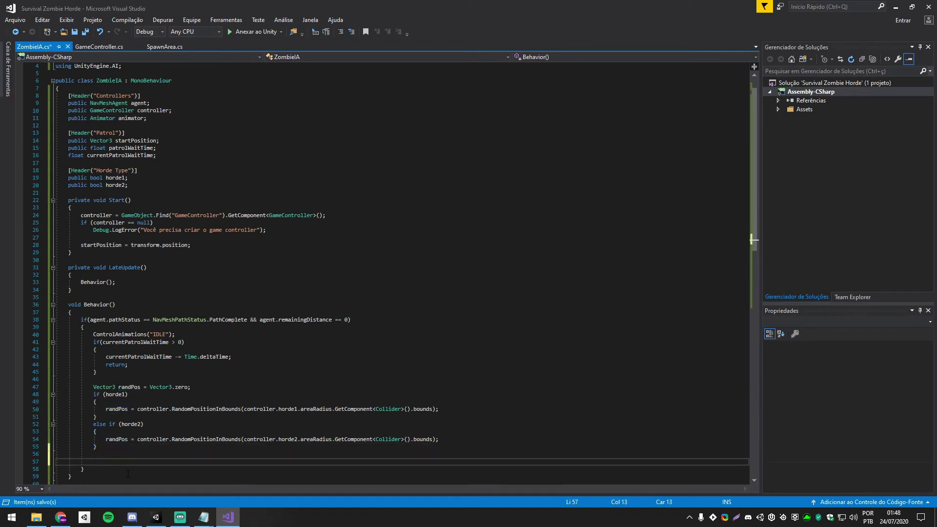
type("Patrol(")
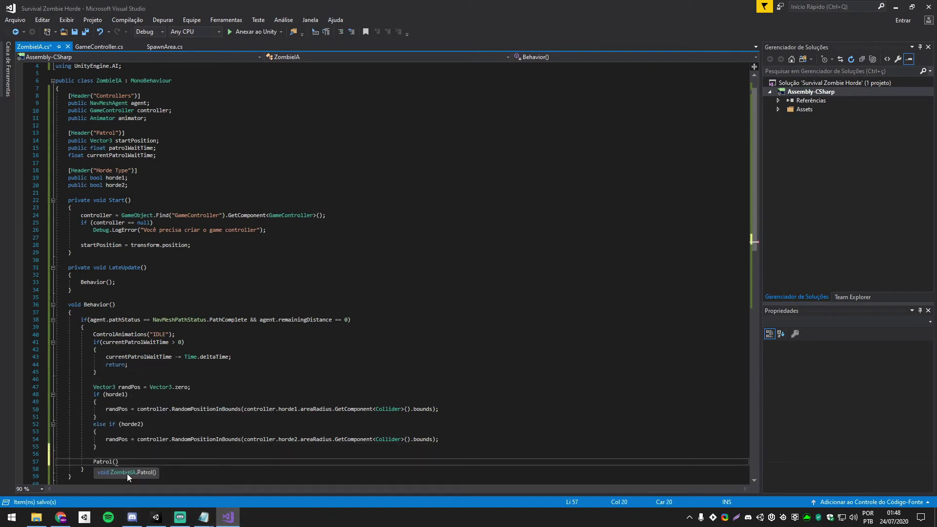
key("ctrl+period")
key("Return")
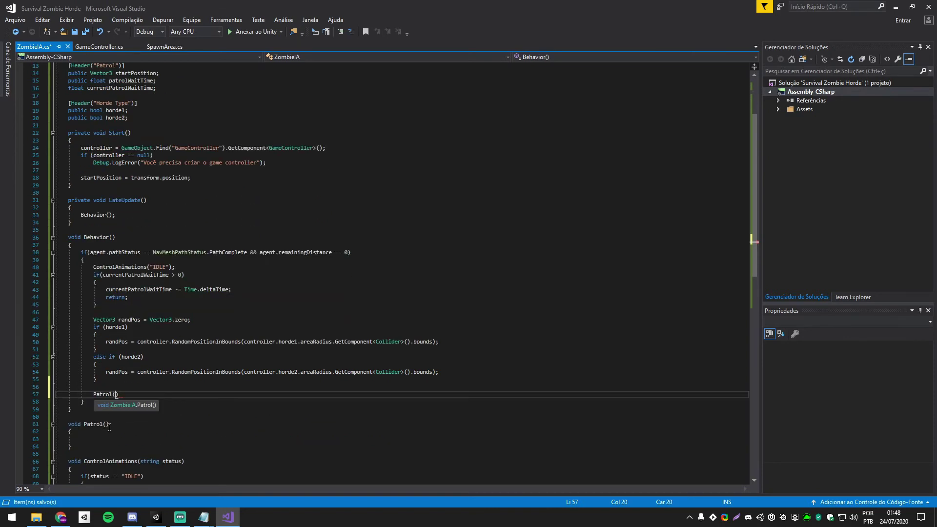
left_click(107, 424)
type("Vector3 r")
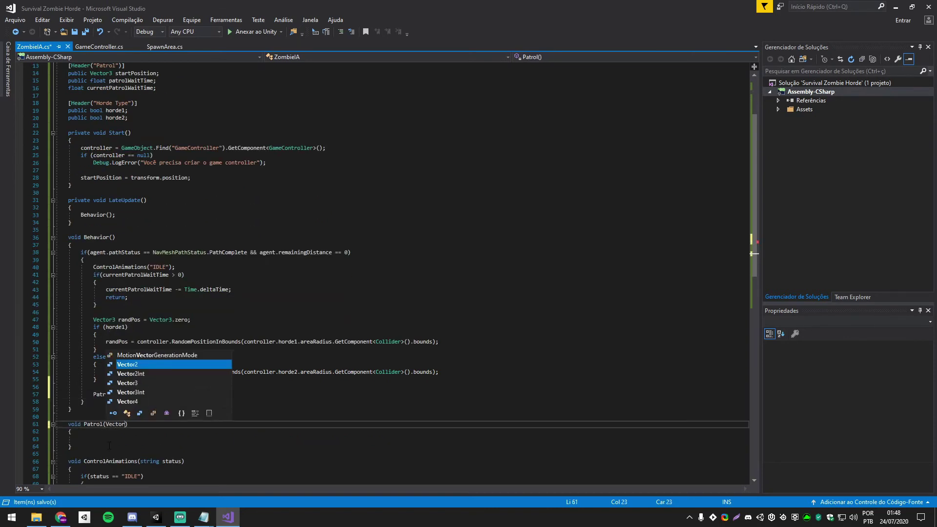
type("andPos")
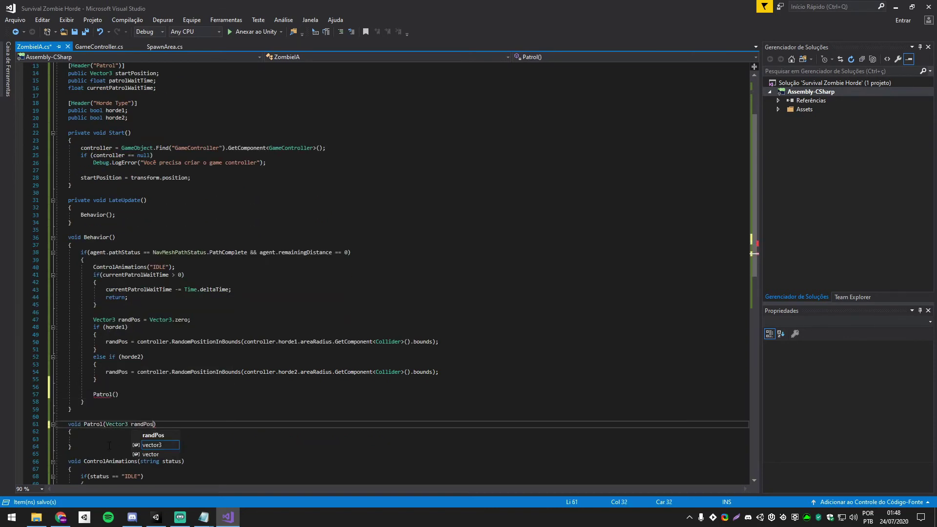
left_click(115, 394)
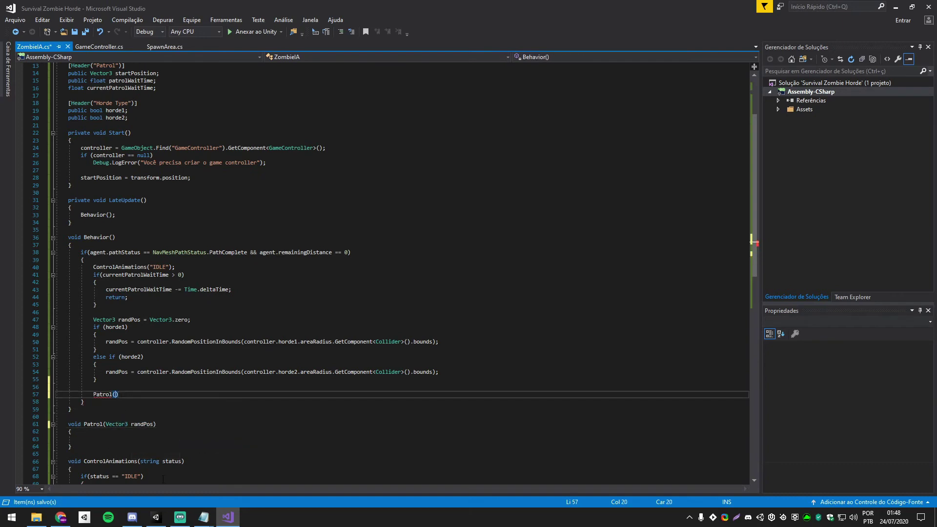
type("randPos")
type(");")
- After the Patrol call, reset currentPatrolWaitTime to patrolWaitTime
key("Return")
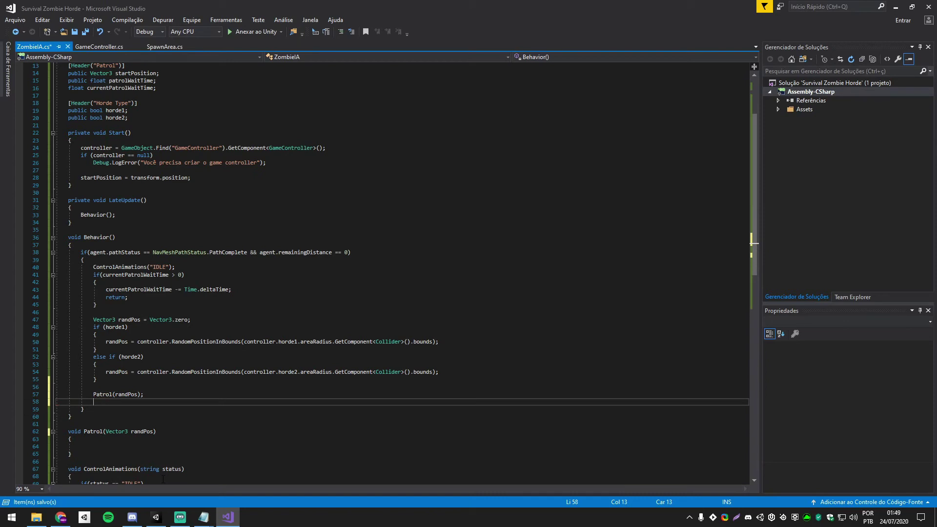
type("cur")
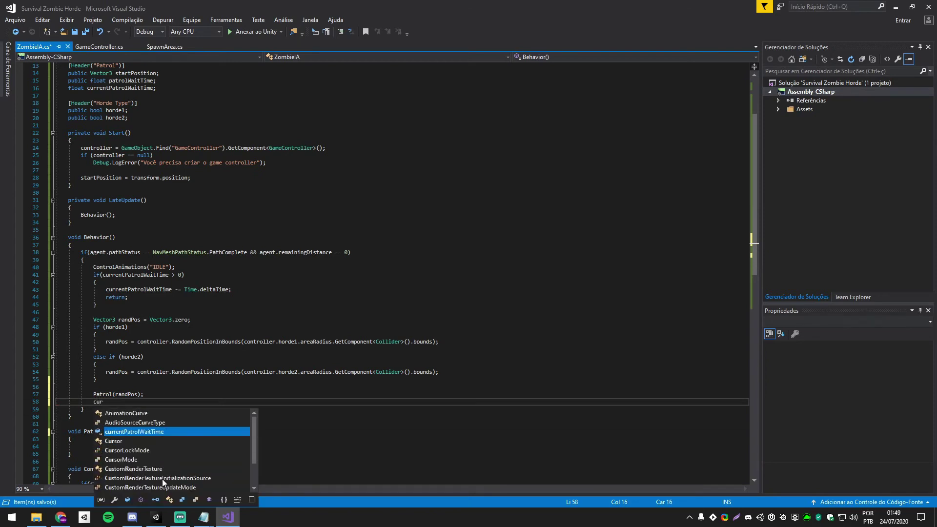
key("Tab")
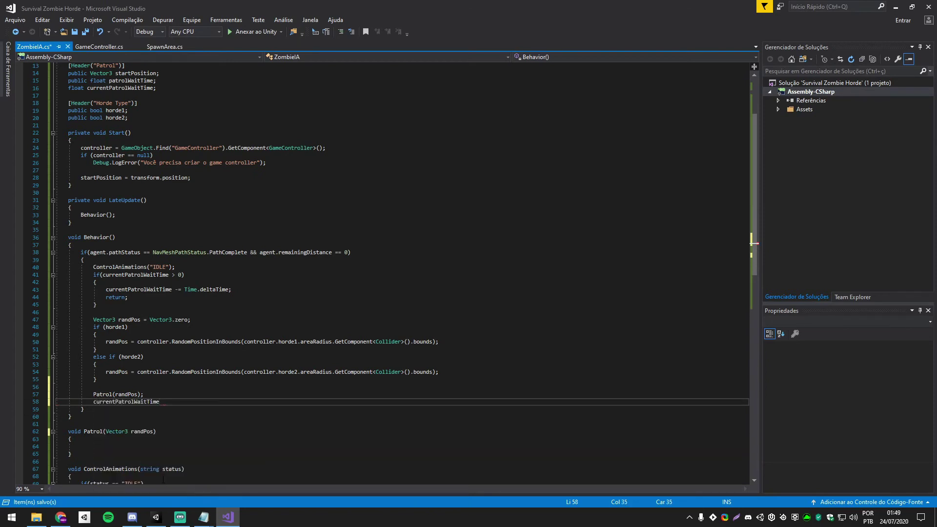
key("Tab")
- Finish the reset statement and give patrolWaitTime a default of 5 with a '// seconds' comment
type(";")
scroll(195, 439, "up", 3)
left_click(175, 147)
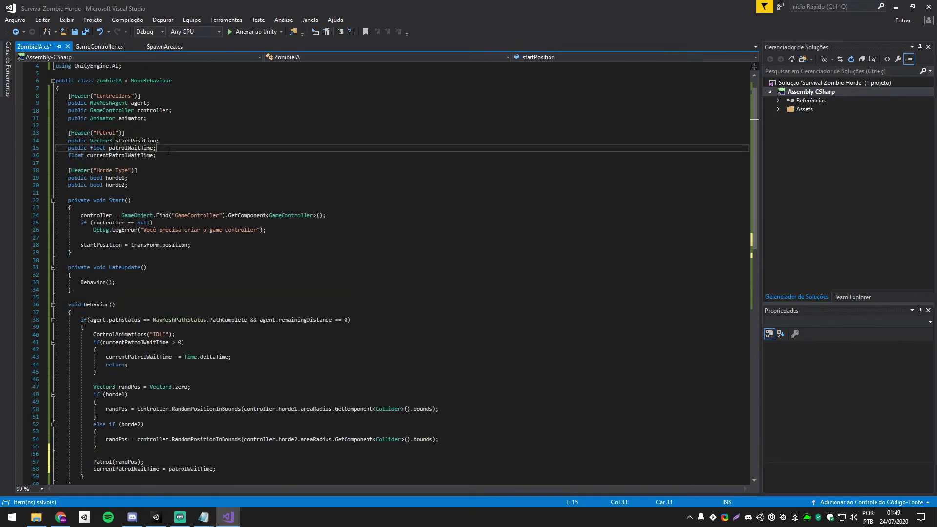
key("BackSpace")
type("= 5")
type(";")
type(" // seconds")
key("Down")
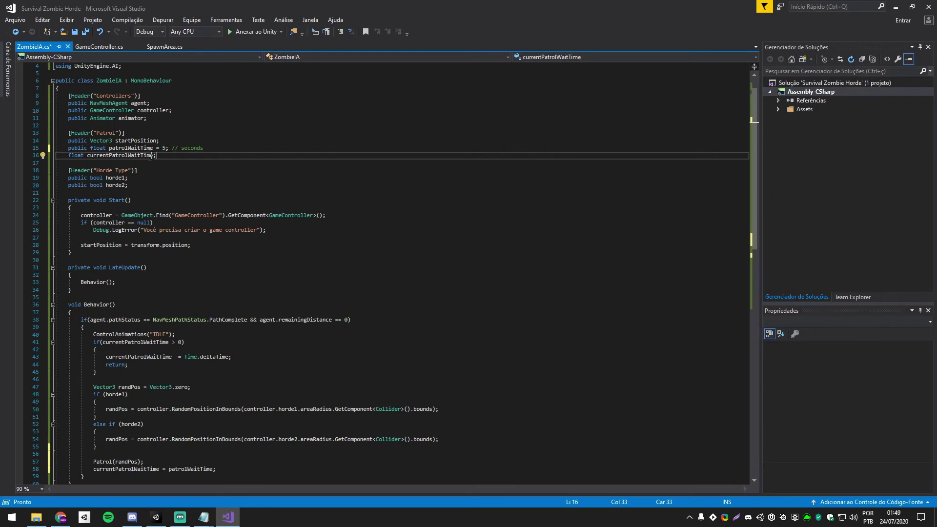
- Terminate the currentPatrolWaitTime field declaration
left_click(144, 267)
left_click(185, 245)
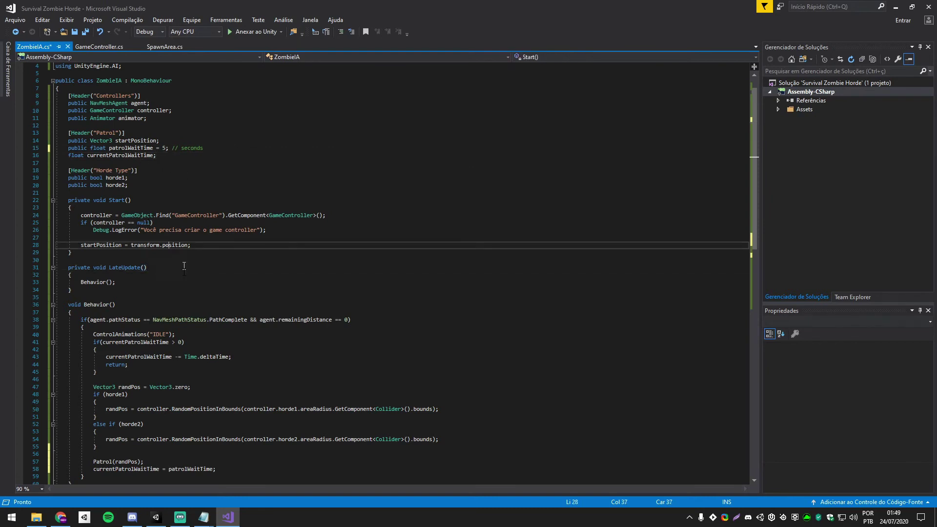
left_click(181, 260)
left_click(174, 253)
left_click(154, 155)
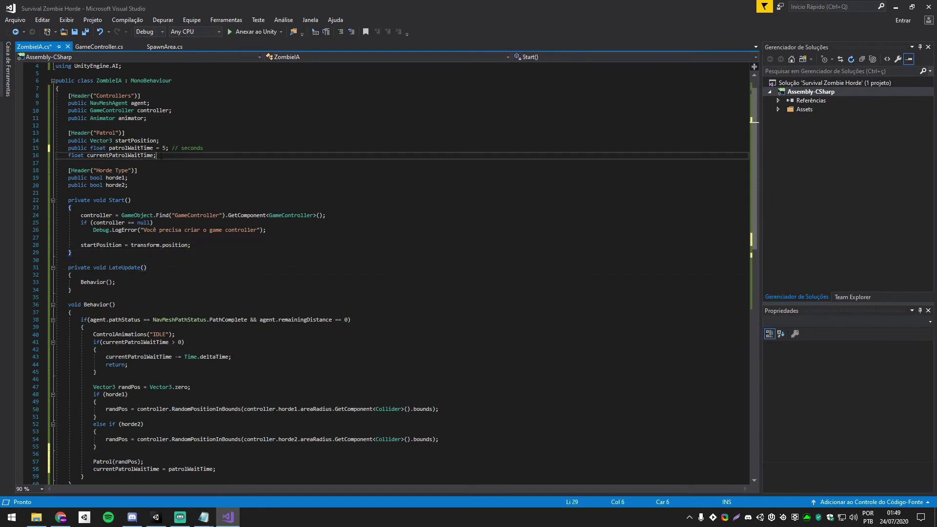
type("=")
type(";")
- In Start(), set currentPatrolWaitTime = patrolWaitTime after the startPosition line
left_click(127, 254)
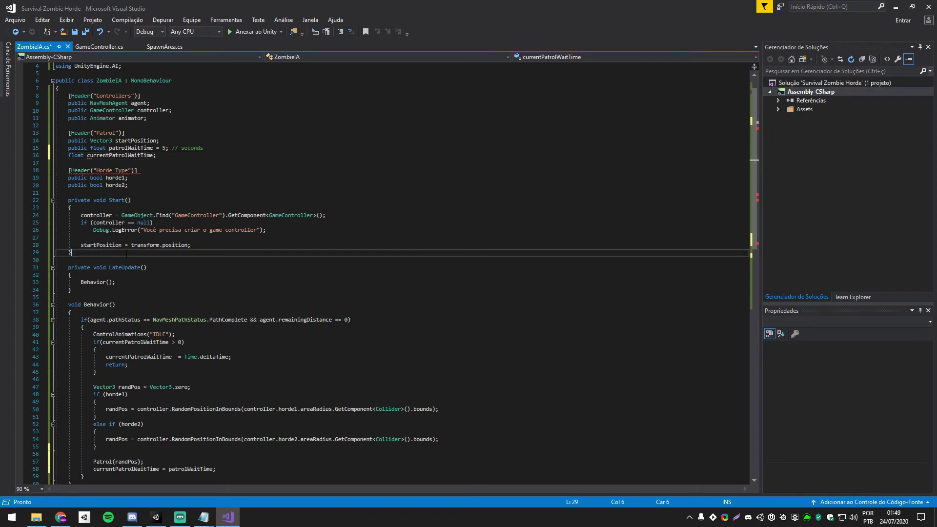
key("Return")
key("ctrl+z")
left_click(229, 244)
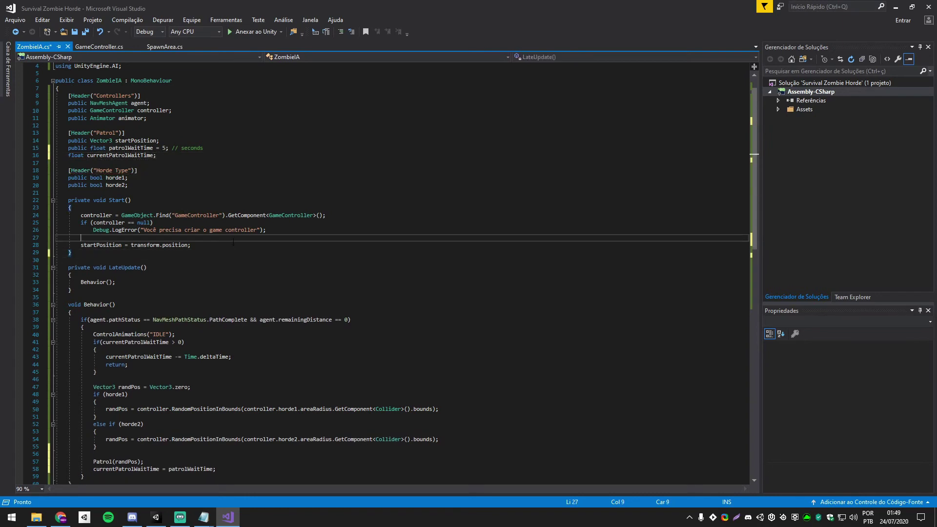
key("Return")
type("curr")
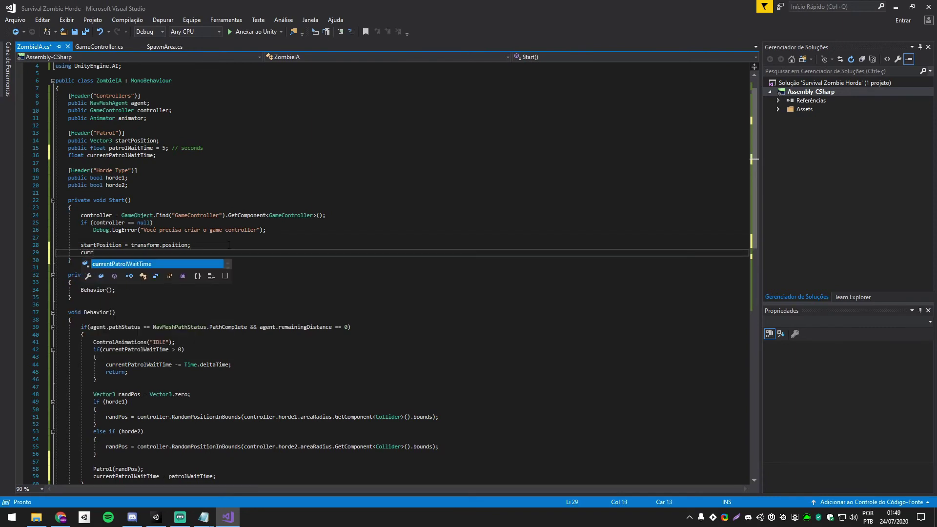
key("space")
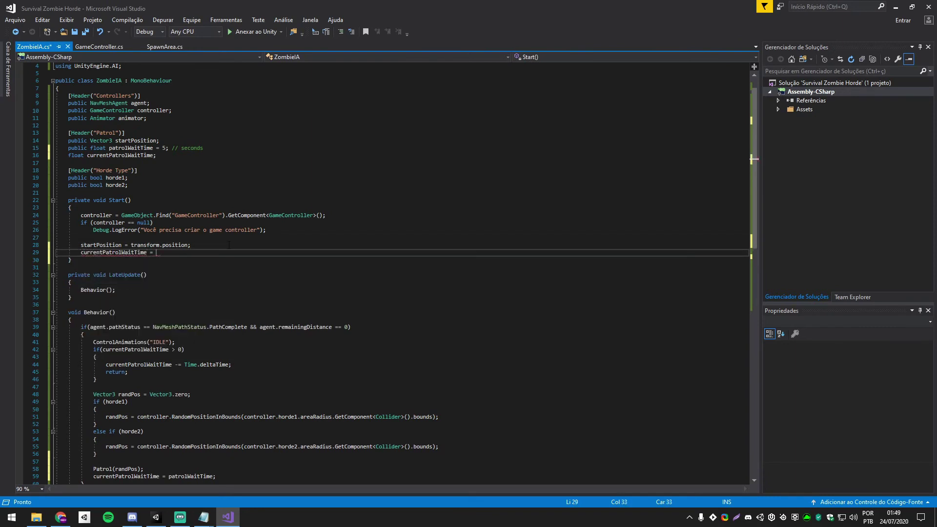
type("pat;")
key("Down")
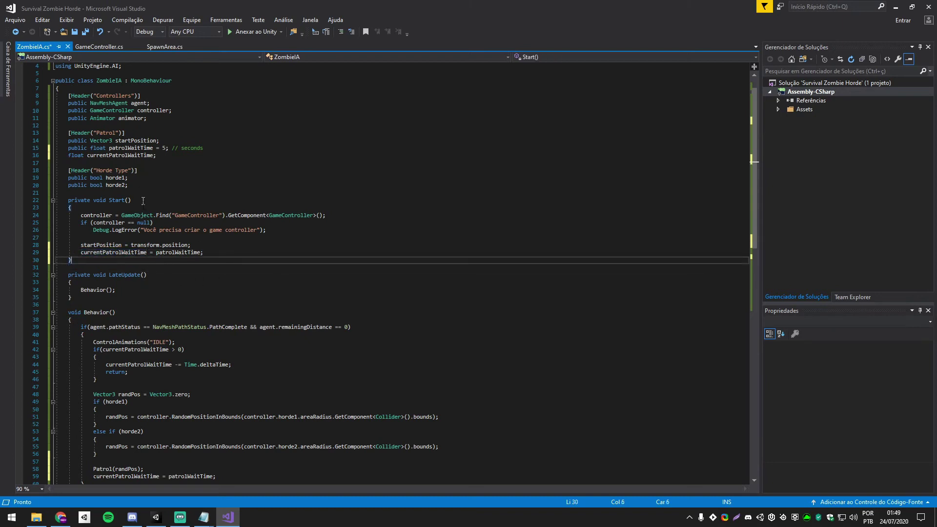
scroll(209, 294, "down", 5)
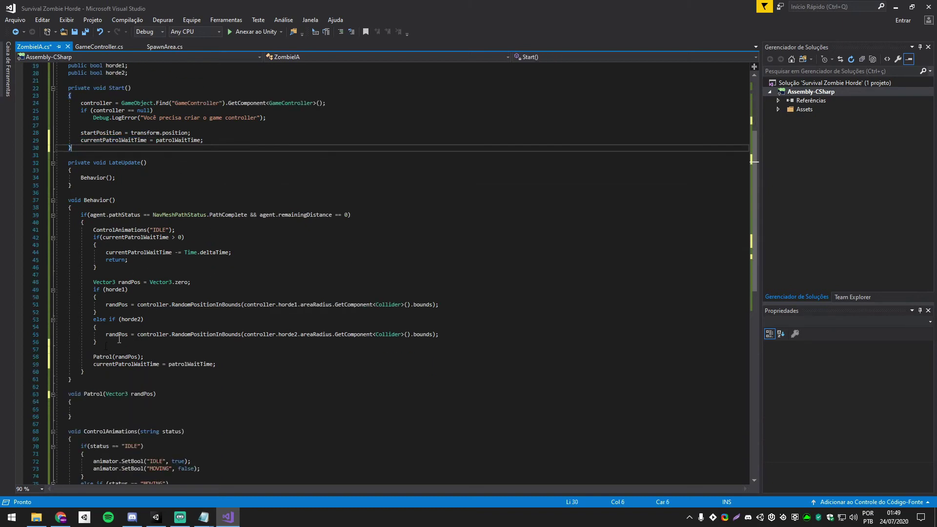
- Copy the ControlAnimations("IDLE") call into Patrol(), change it to "MOVING", and save the script
left_click(144, 409)
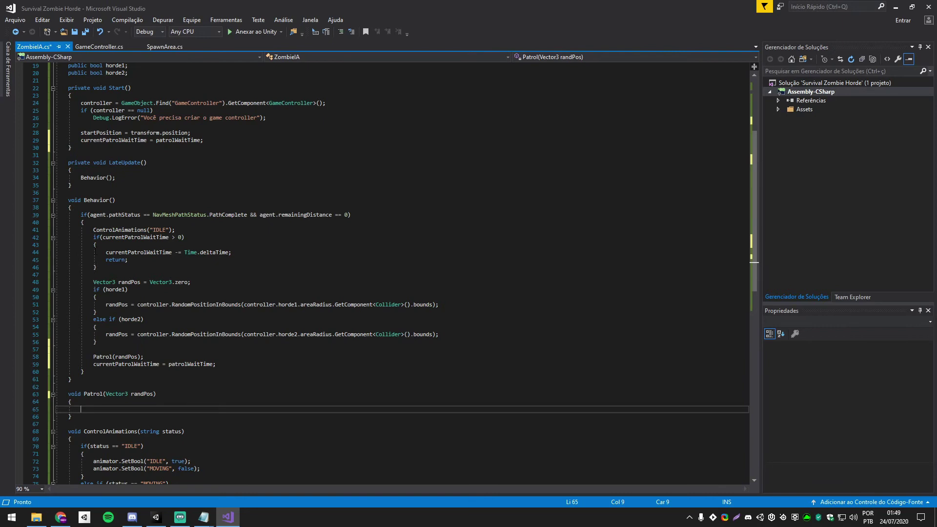
left_click(202, 228)
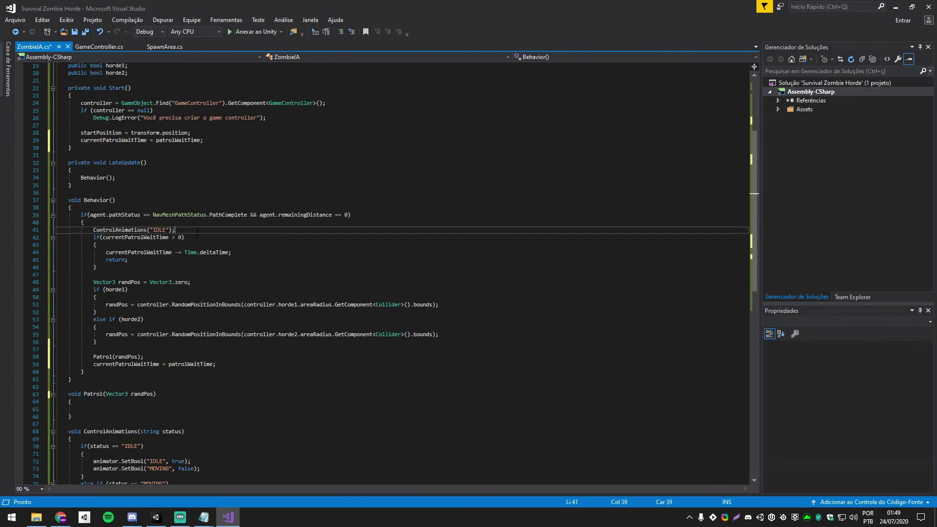
key("Return")
left_click(104, 417)
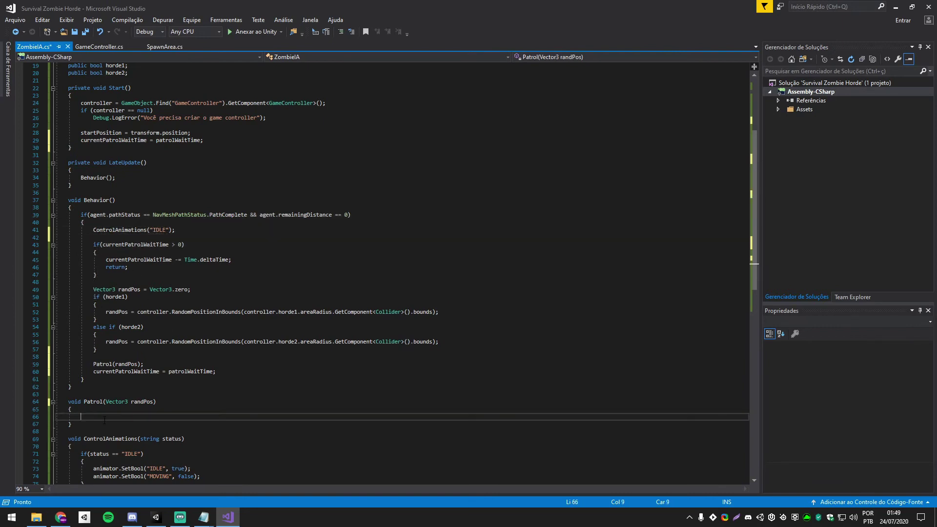
double_click(107, 230)
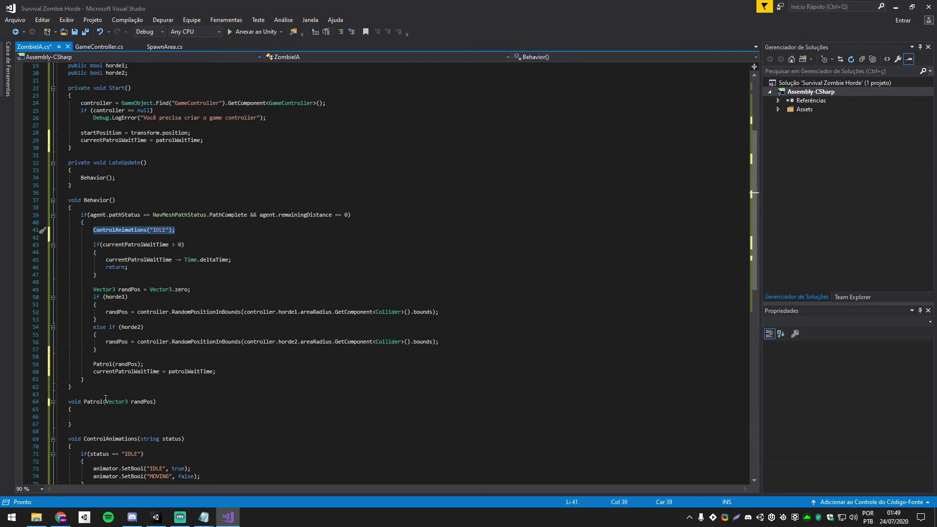
left_click(95, 415)
type("ControlAnimations(\"IDLE\");")
double_click(146, 416)
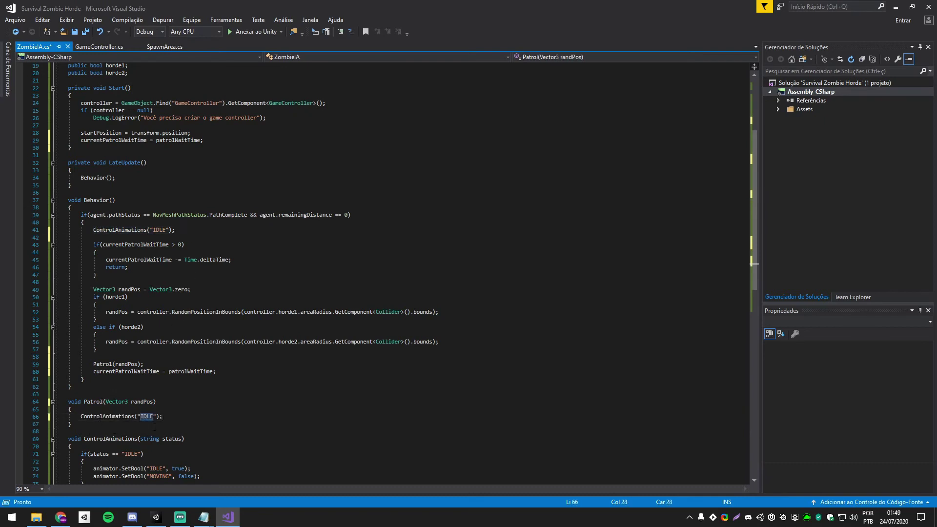
type("MOVING")
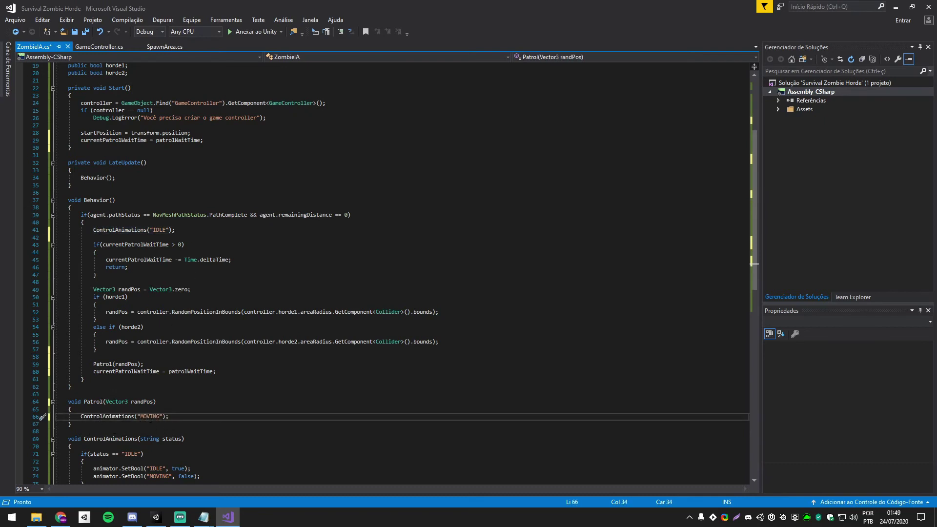
left_click(137, 426)
key("ctrl+s")
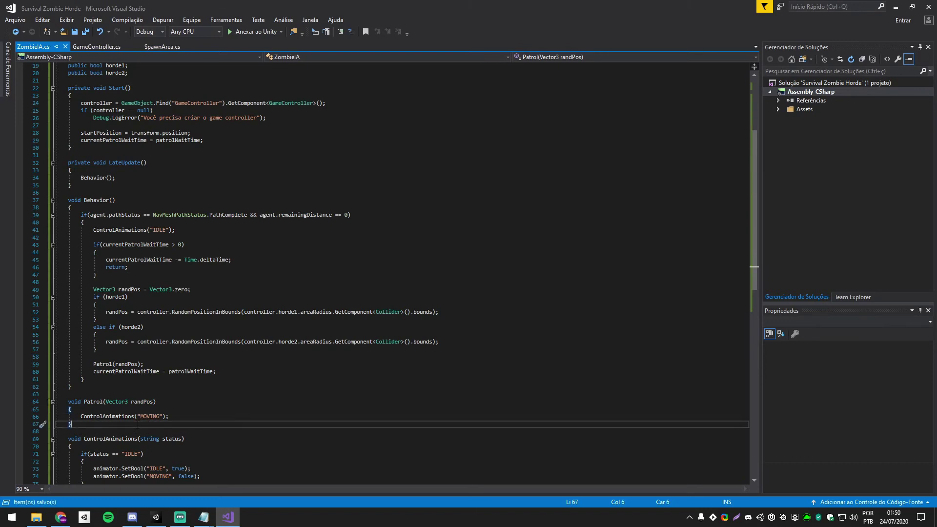
scroll(137, 425, "down", 2)
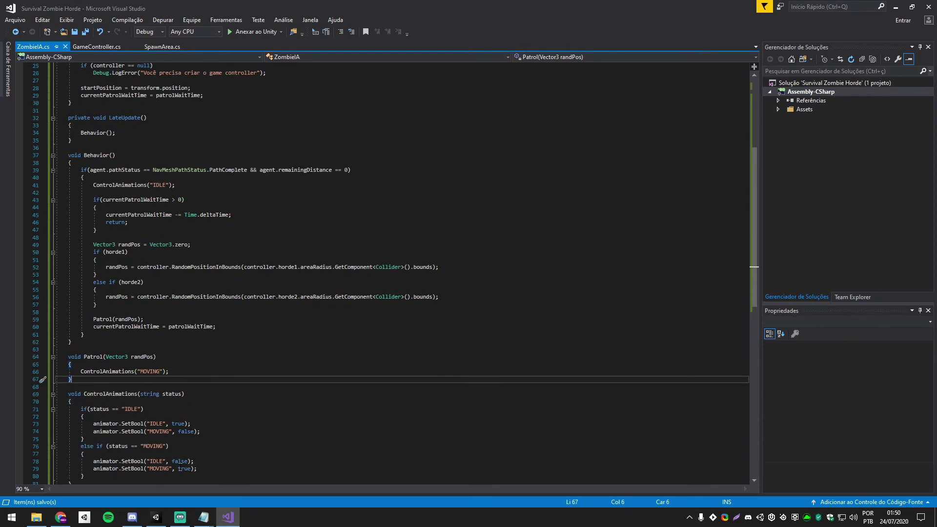
- Declare 'NavMeshHit hit;' at the start of the Patrol method
key("Return")
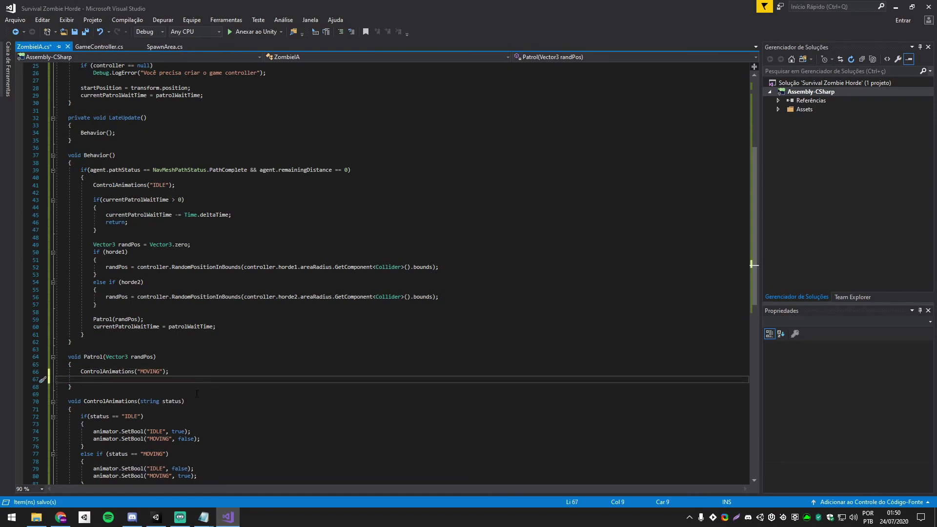
key("Return")
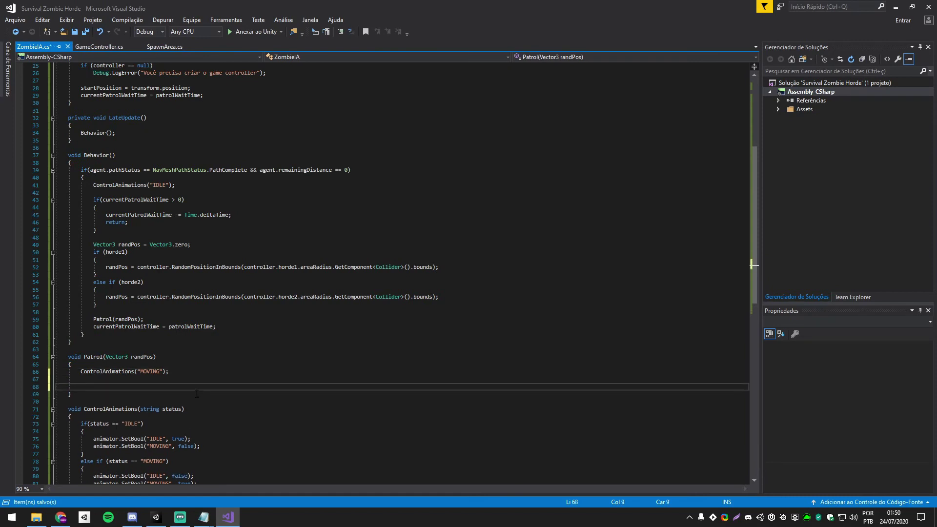
type("Navme")
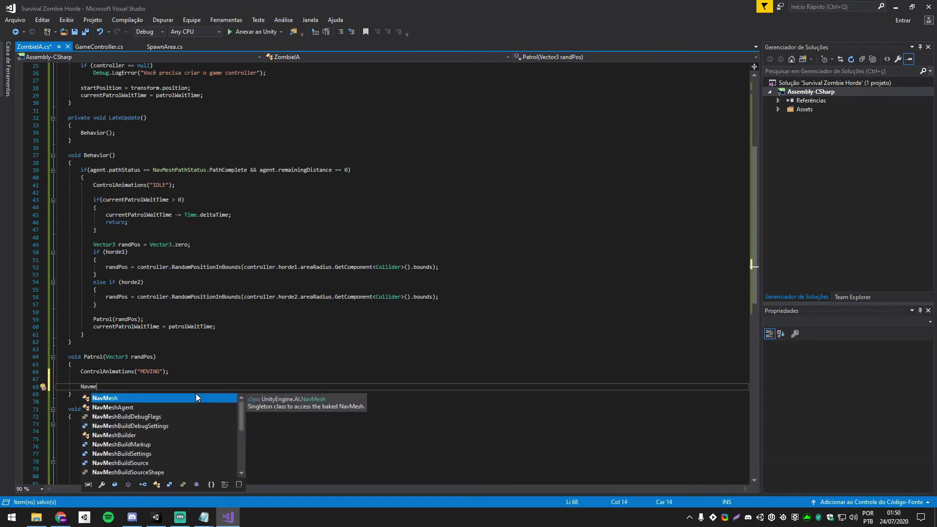
type("sh")
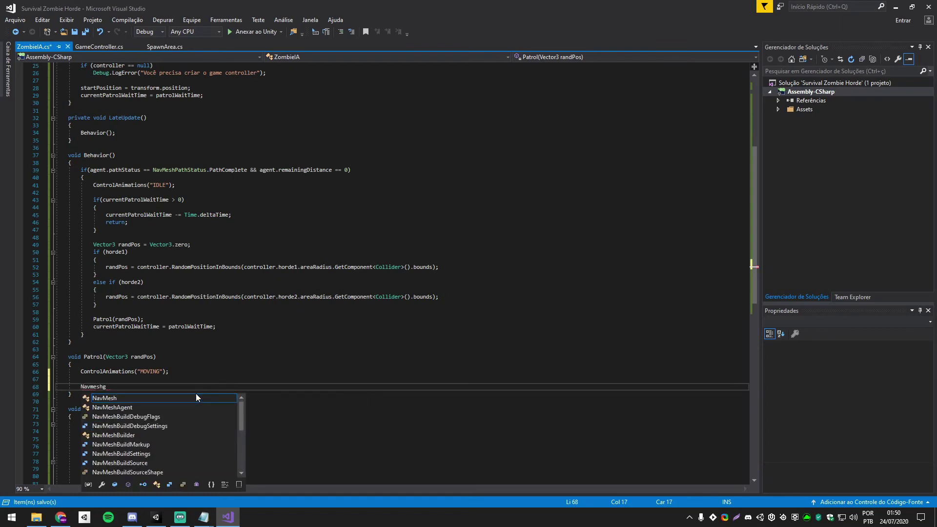
type("h ")
type("hit")
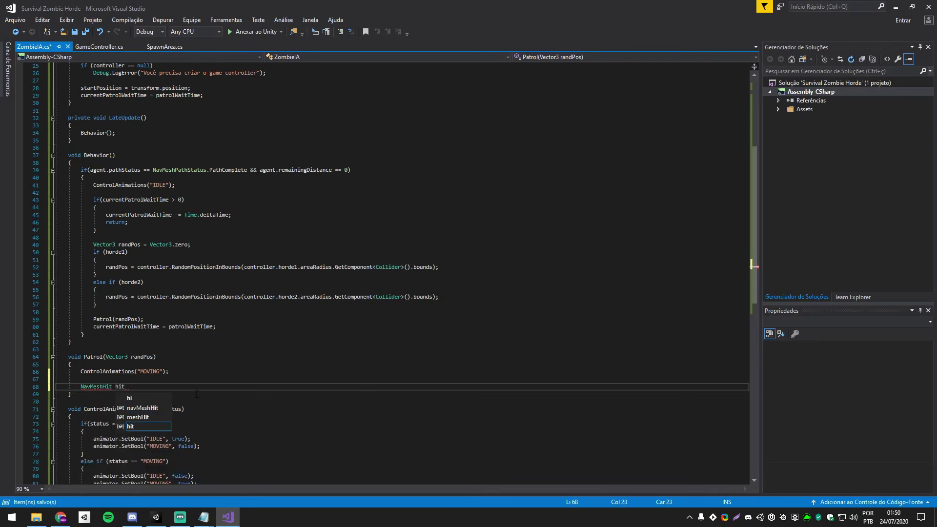
type(";")
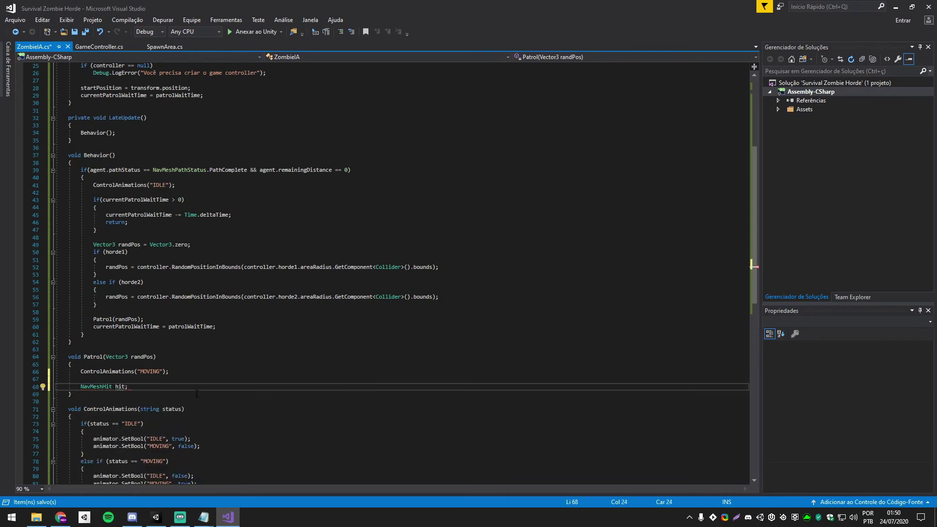
key("Return")
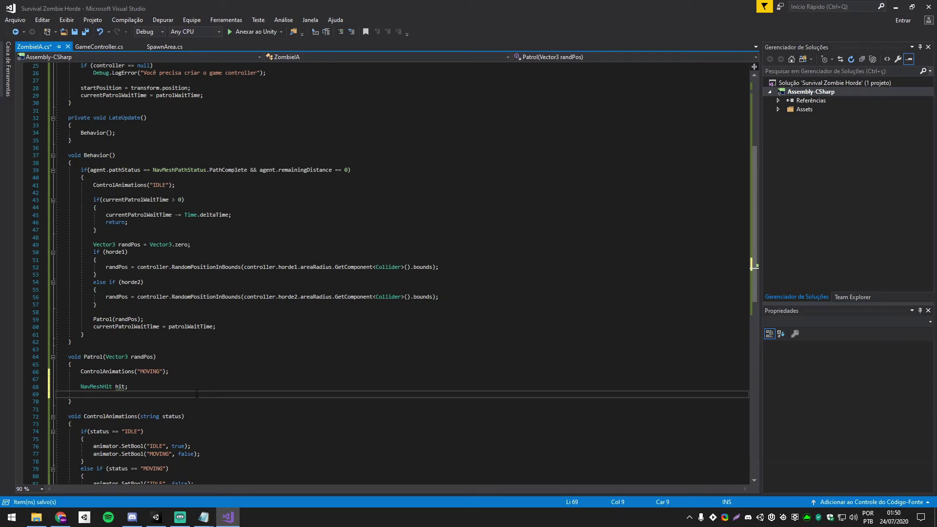
- Begin a NavMesh.SamplePosition call with randPos and out hit arguments
type("NavMesh")
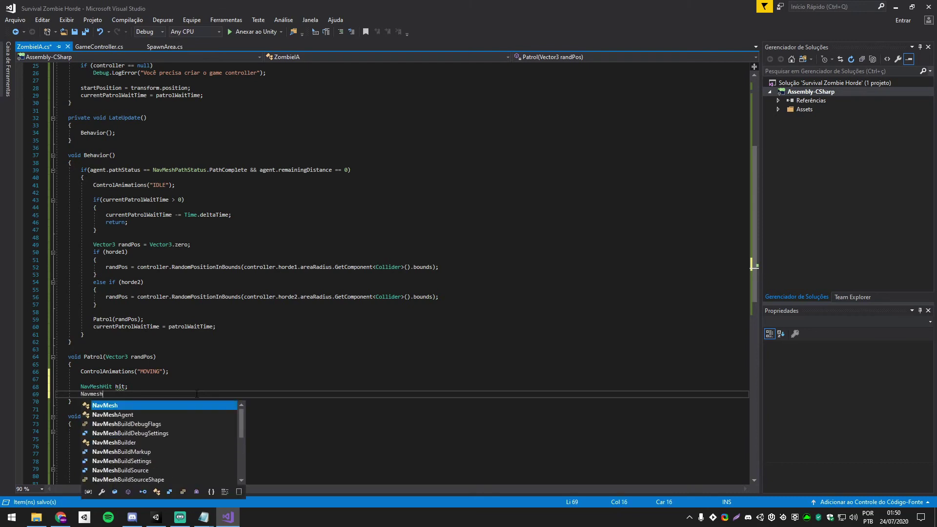
type(".sam")
key("Tab")
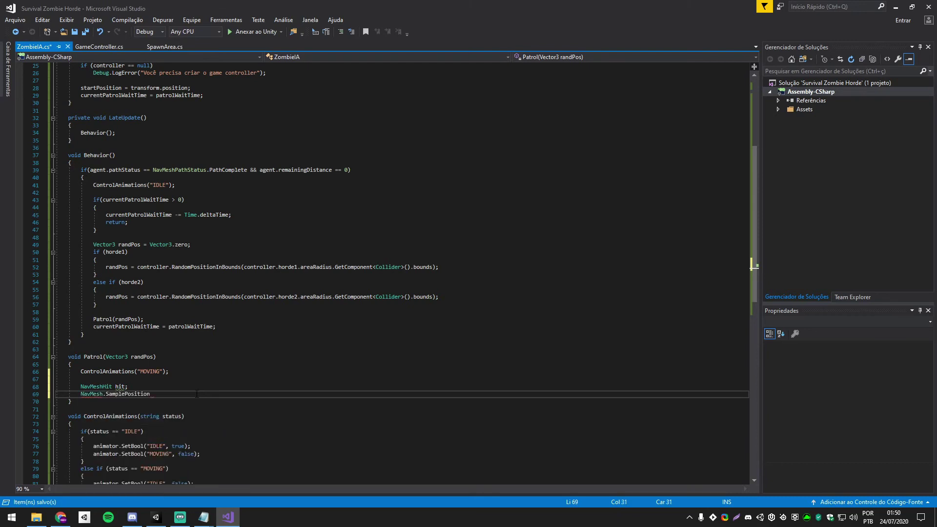
type("(")
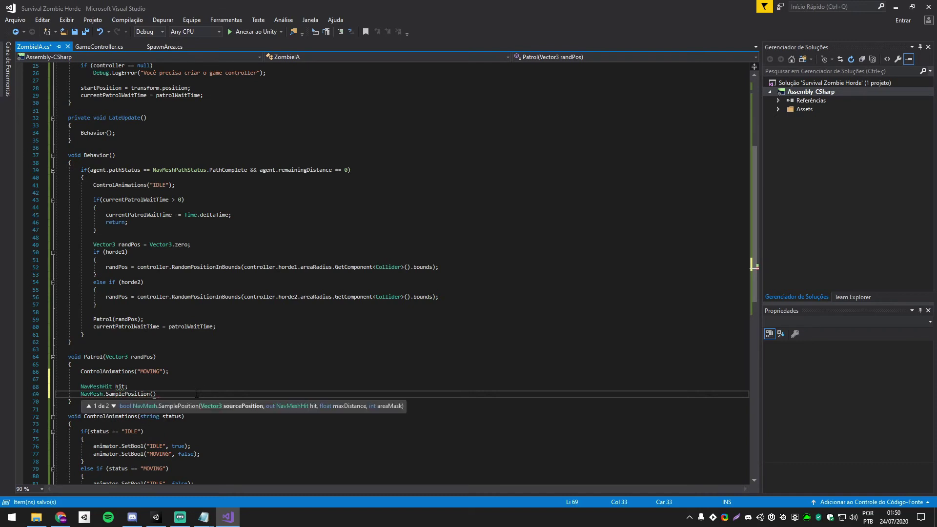
type("pos")
key("BackSpace")
key("BackSpace")
key("BackSpace")
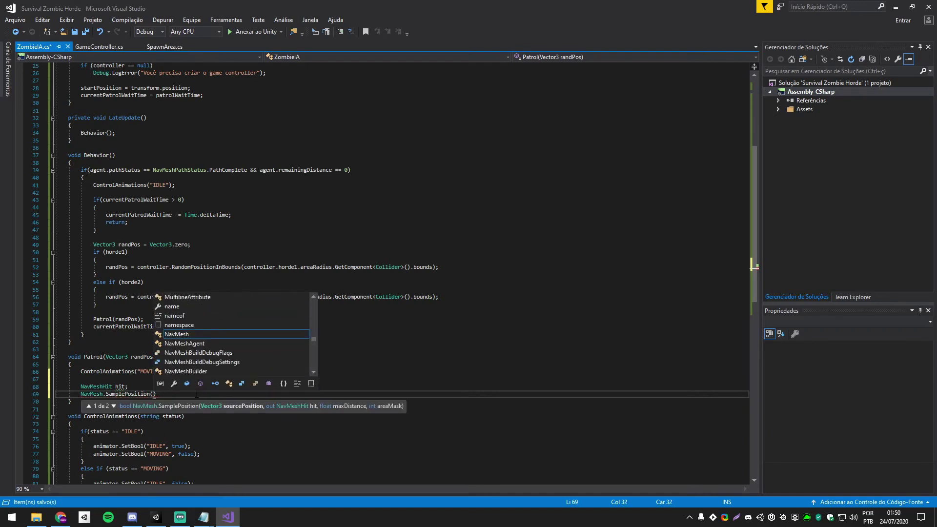
type("randPos, ")
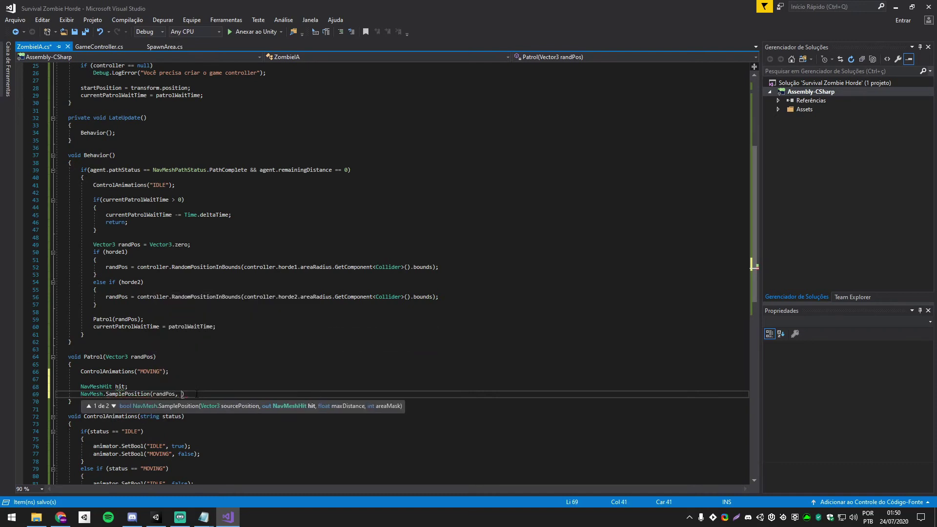
type("out hit,")
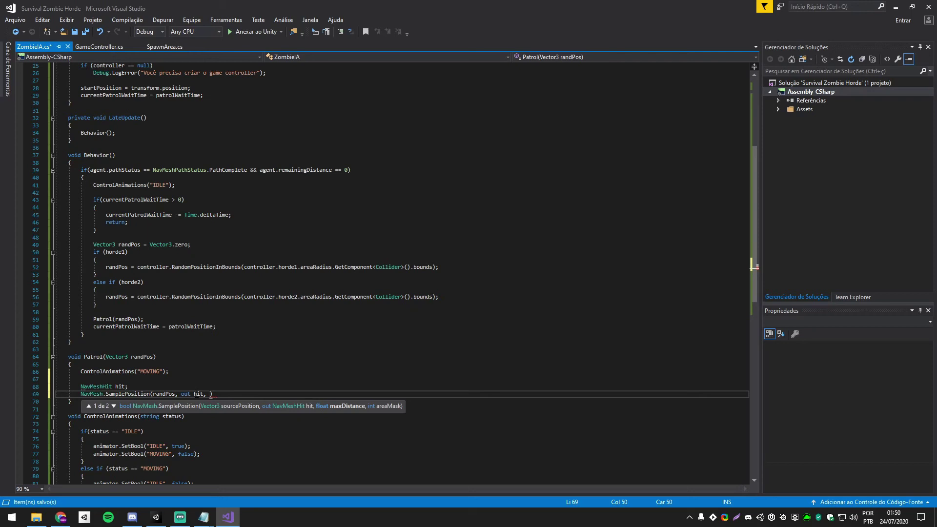
- Complete SamplePosition with a Random.Range(2, 8) distance and area mask 1
type("Random")
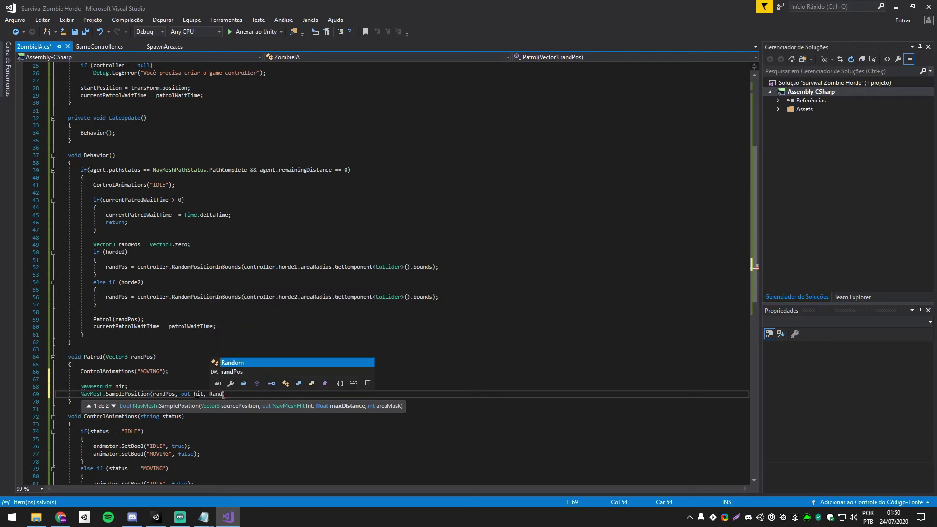
type(".Ra")
key("Tab")
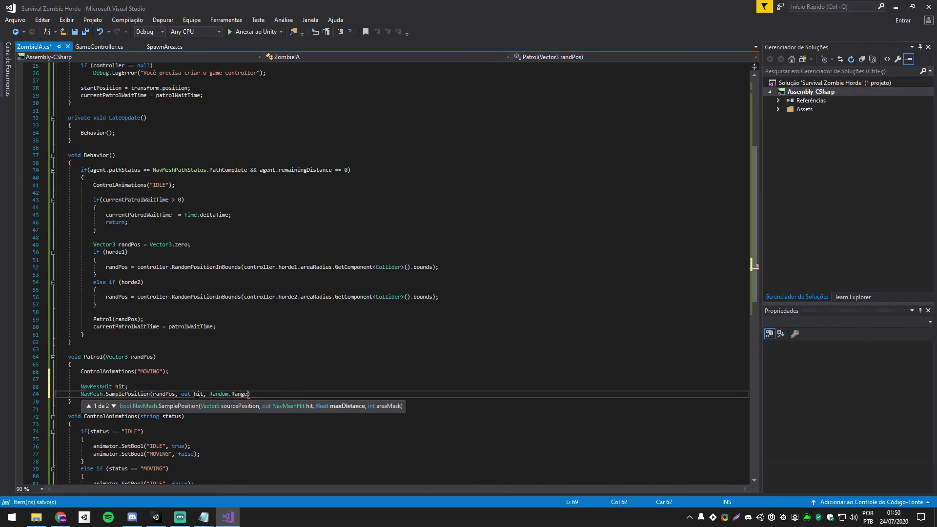
type("(1")
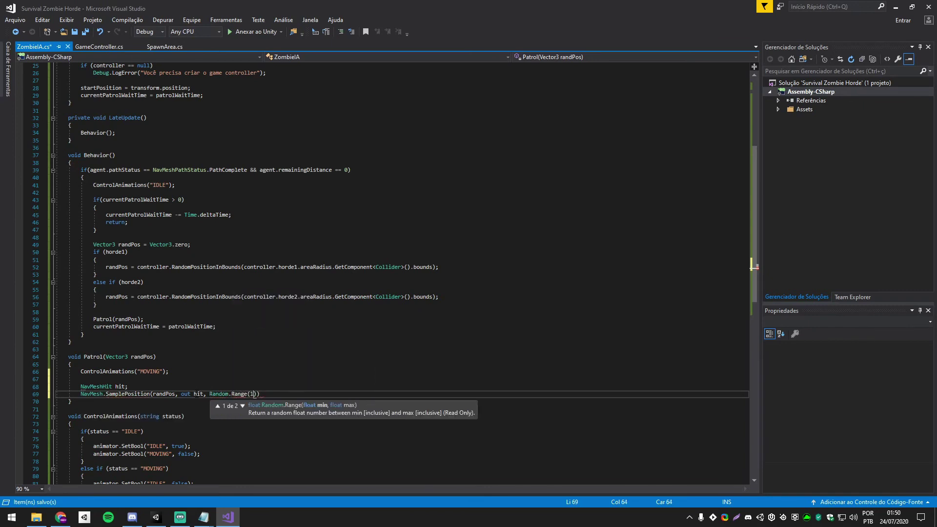
type("2, 10")
key("BackSpace")
key("BackSpace")
type("5)")
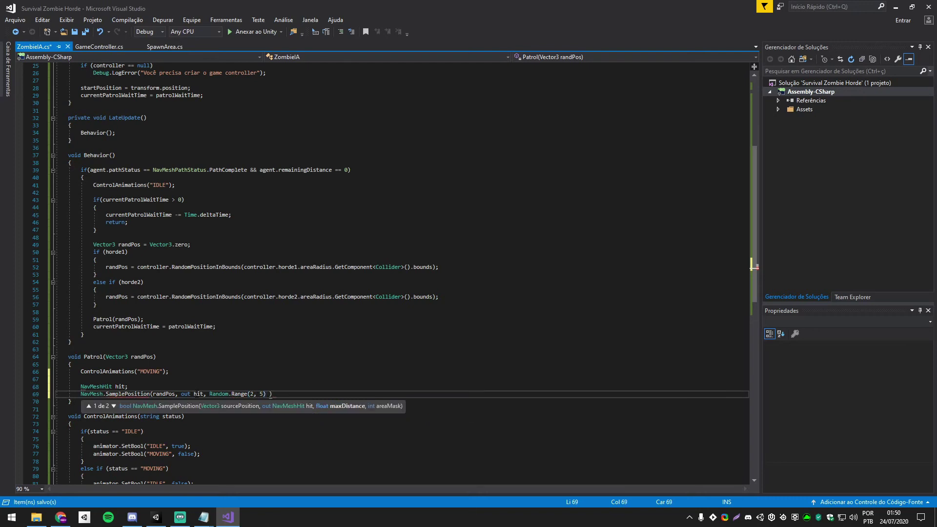
key("BackSpace")
type(",")
key("Left")
key("Left")
key("BackSpace")
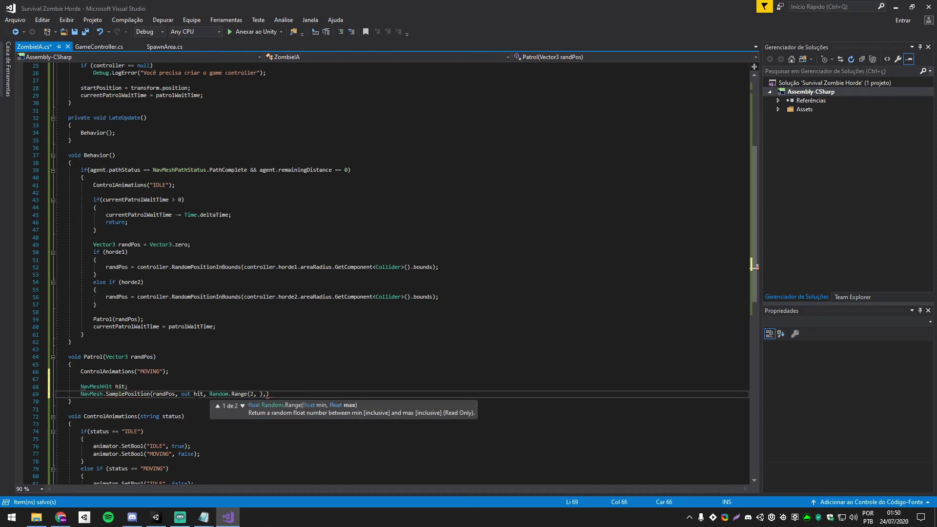
type("8")
key("Right")
key("Right")
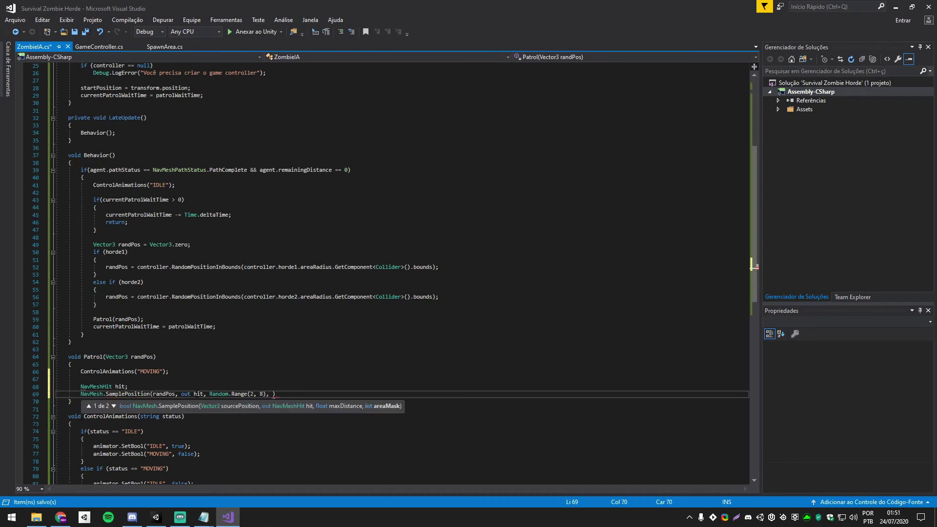
type("1")
key("Right")
key("Return")
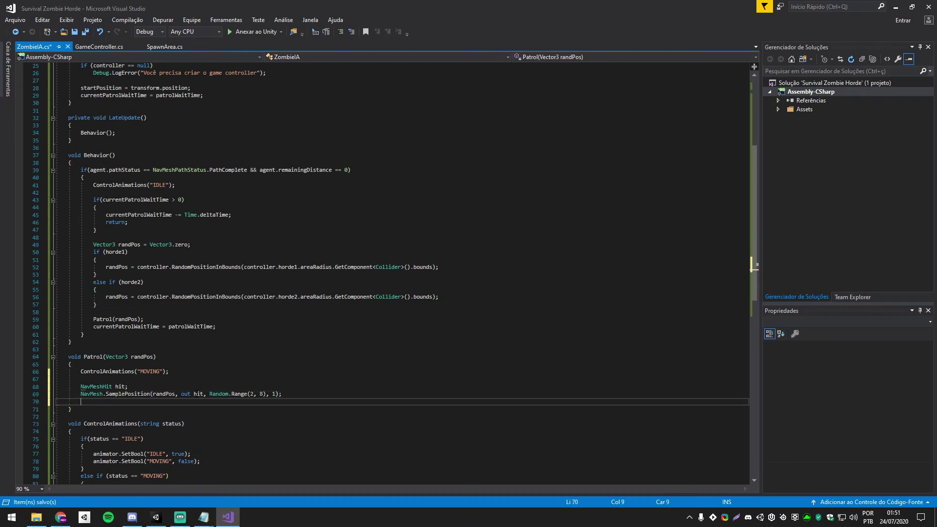
- Store hit.position in finalPosition and set agent.destination = finalPosition
type("Ve")
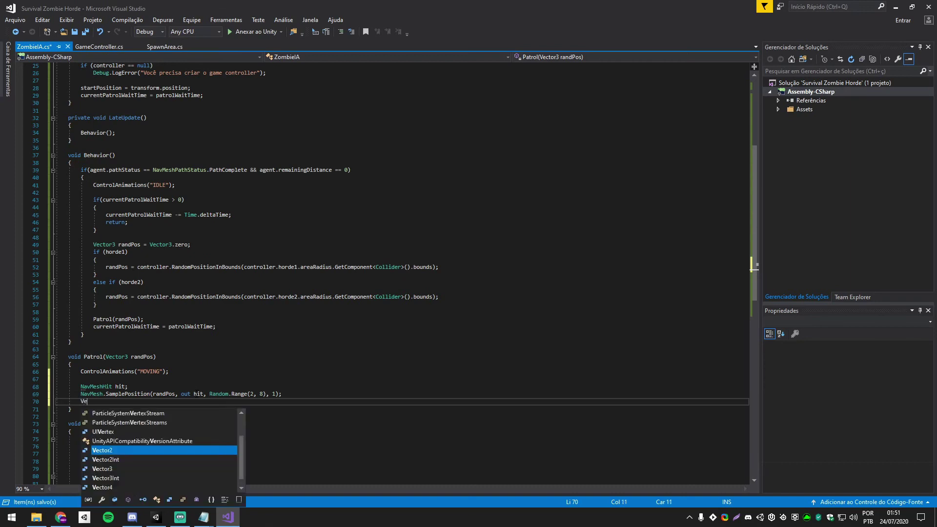
type("ctor3 final")
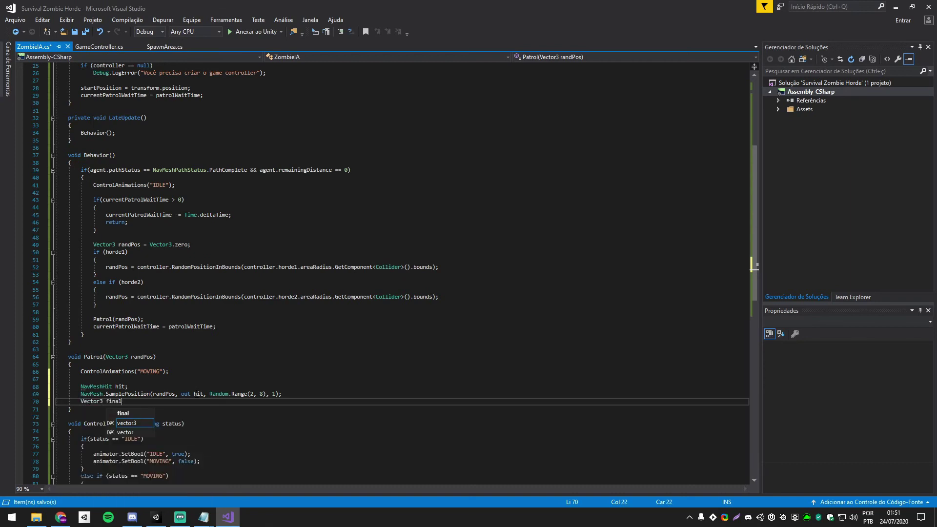
type("Position")
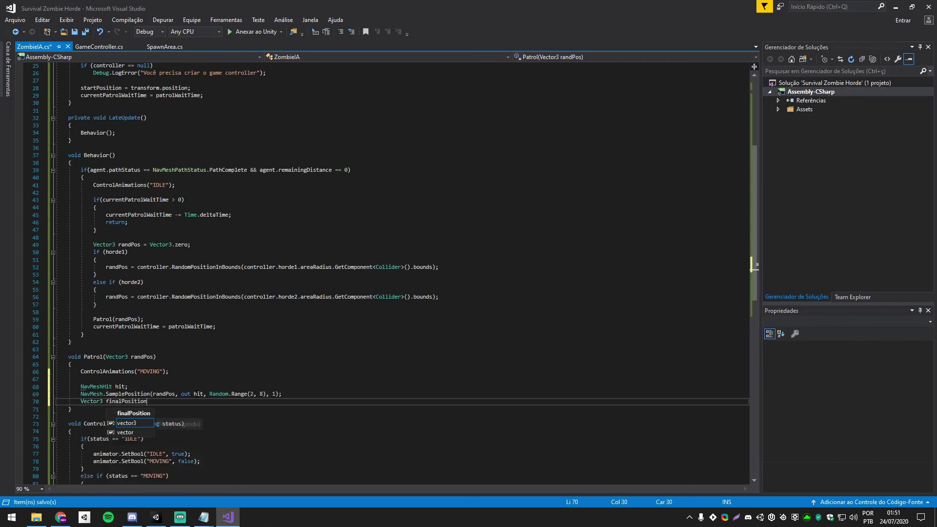
type(" = hit.position;")
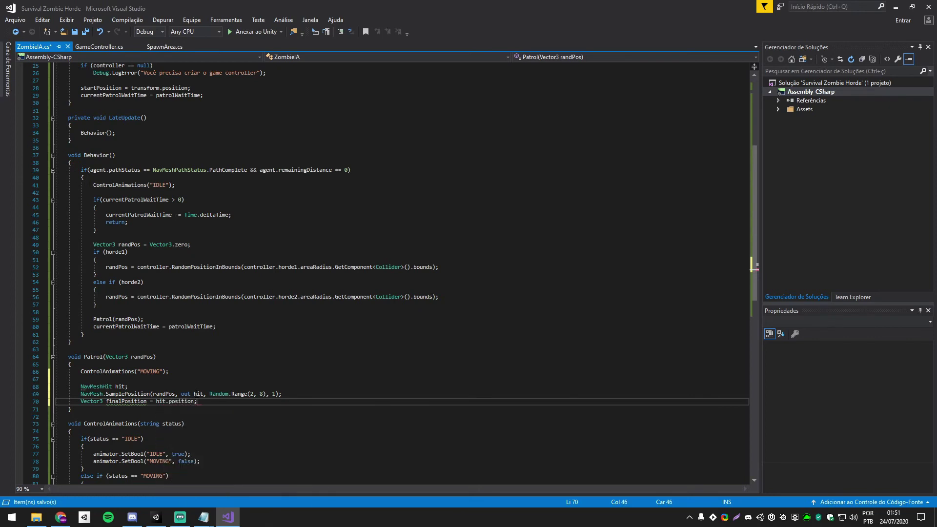
key("Return")
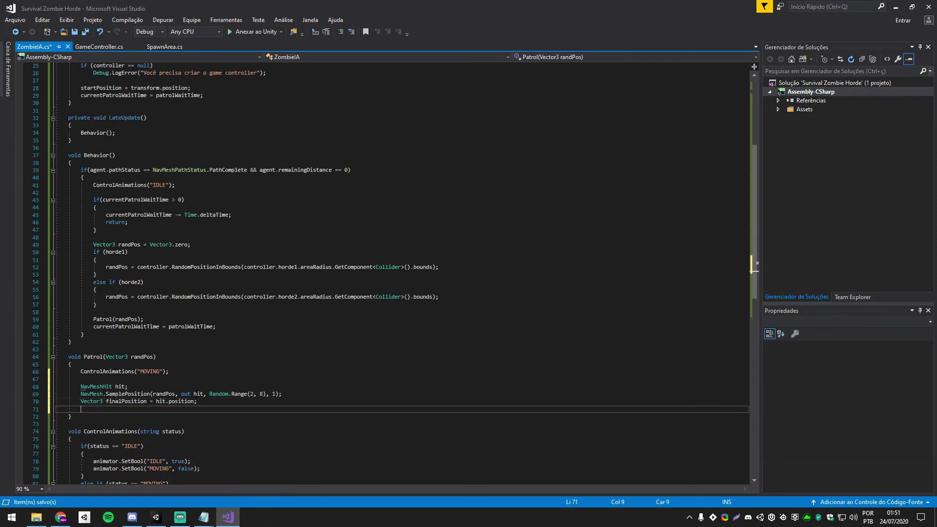
type("agent.desiredVelocity")
key("BackSpace")
key("BackSpace")
key("BackSpace")
key("BackSpace")
key("BackSpace")
key("BackSpace")
key("BackSpace")
type(".")
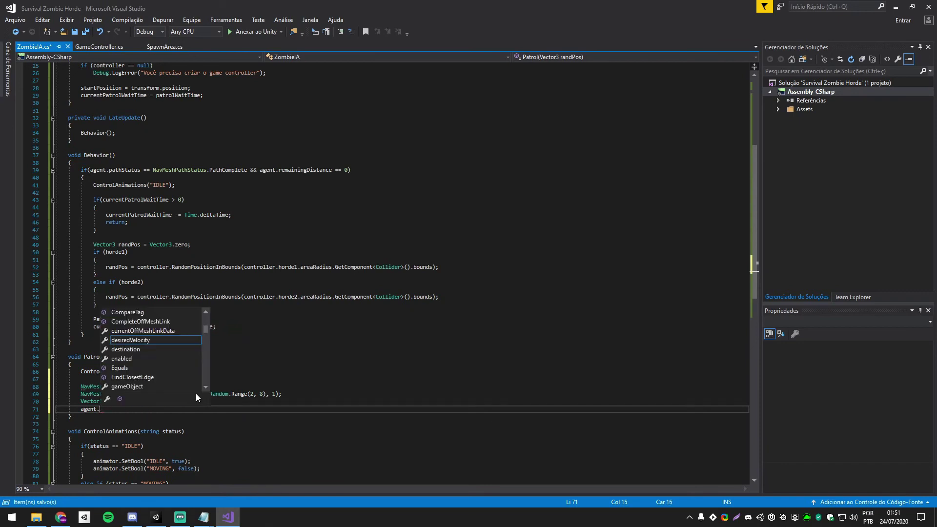
type("destina")
key("Tab")
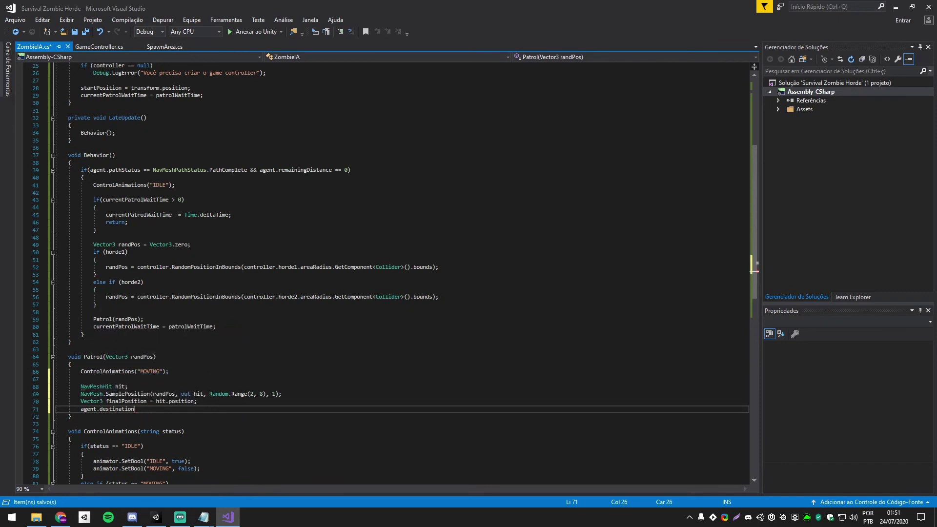
type("= ")
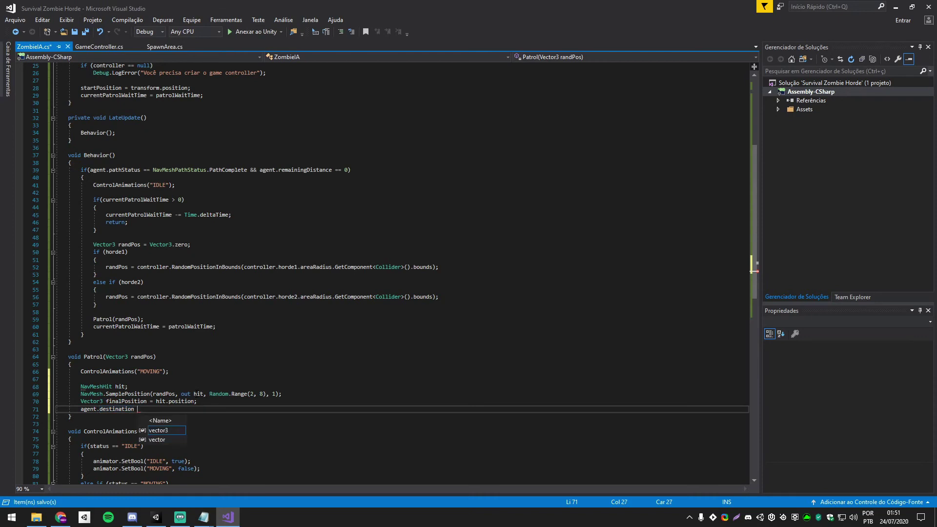
type("final")
key("Tab")
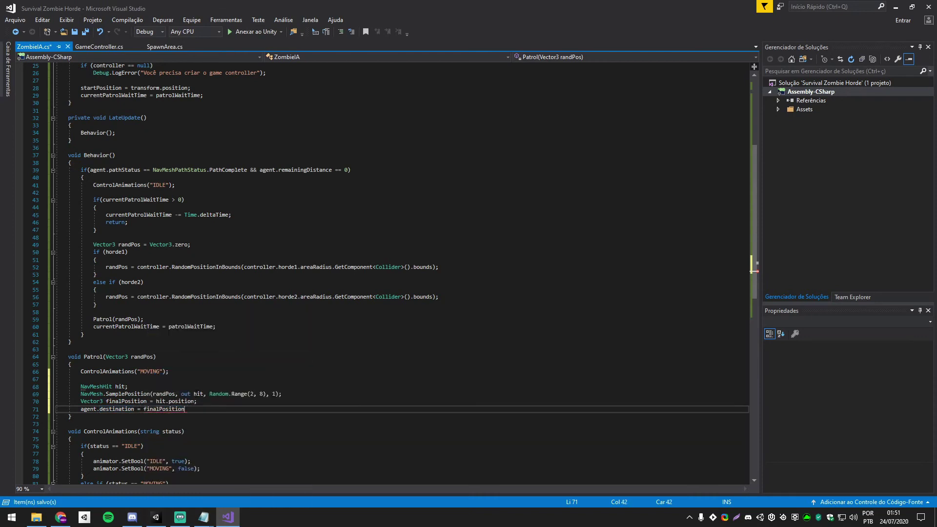
type(";")
- Add transform.LookAt(agent.destination) to Patrol and save ZombieIA.cs
key("Return")
type("tran")
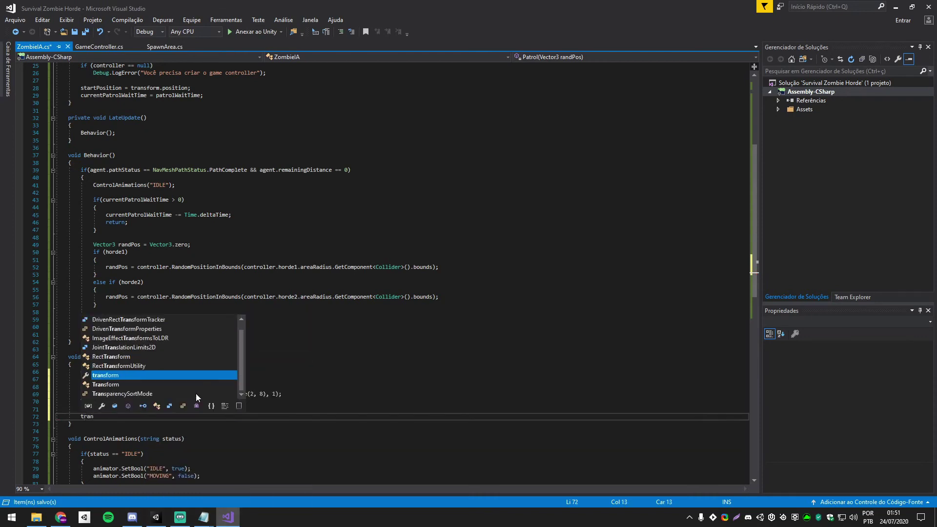
type("sform.loo(")
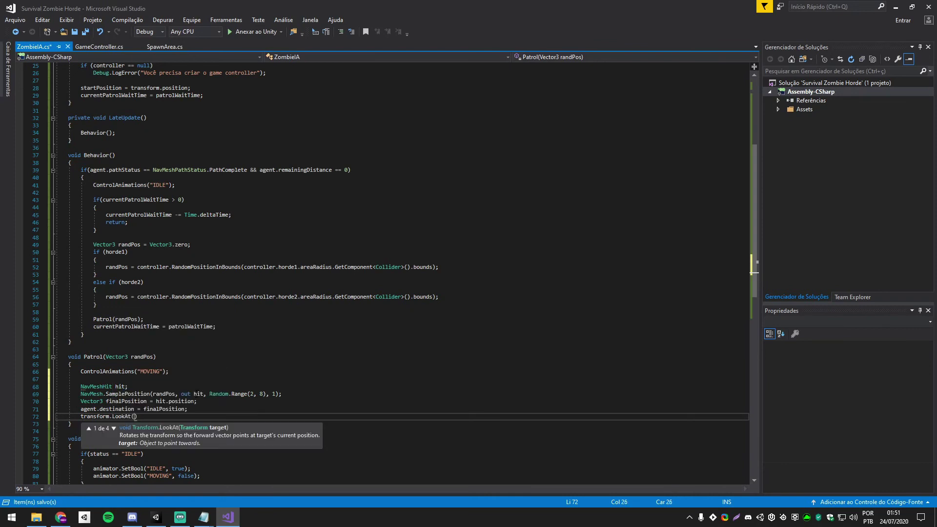
type("agent.des")
key("Tab")
type(")")
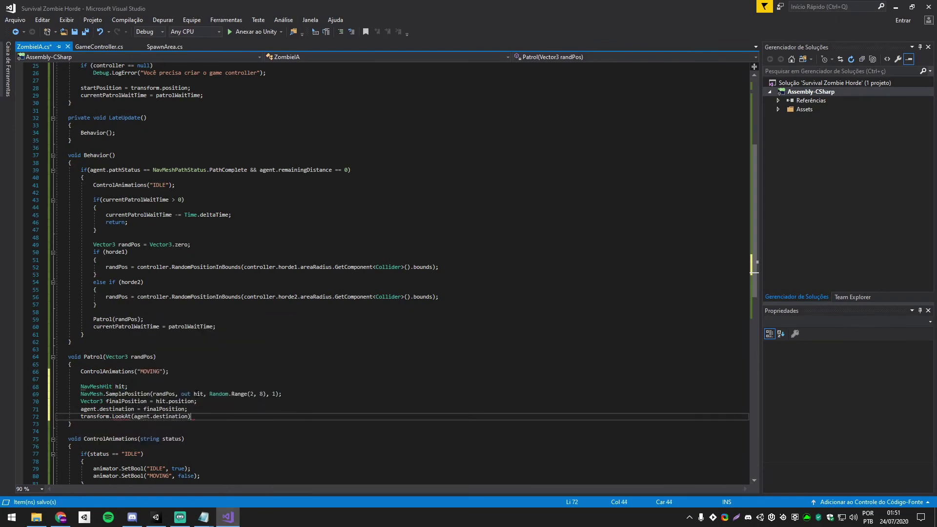
type(";")
left_click(131, 386)
key("ctrl+s")
left_click(135, 393)
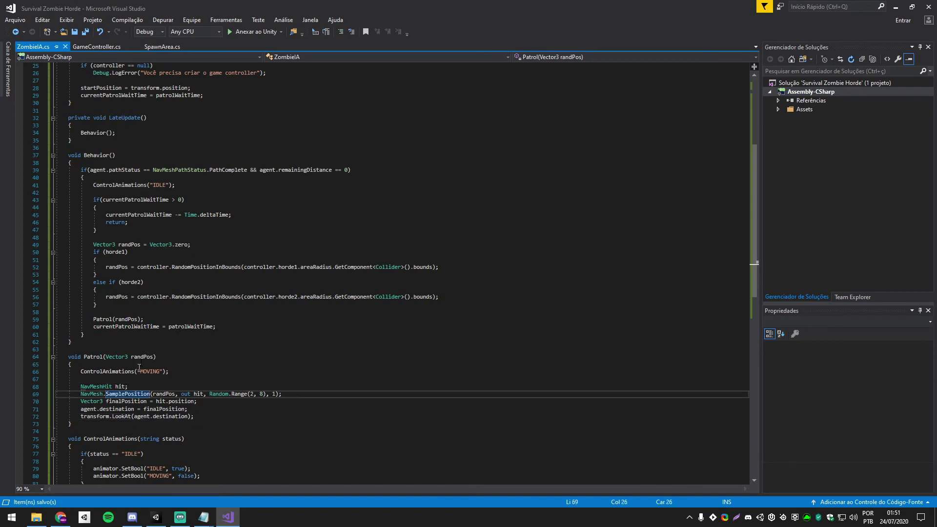
mouse_move(753, 269)
left_mouse_down()
mouse_move(738, 308)
mouse_move(730, 180)
left_mouse_up()
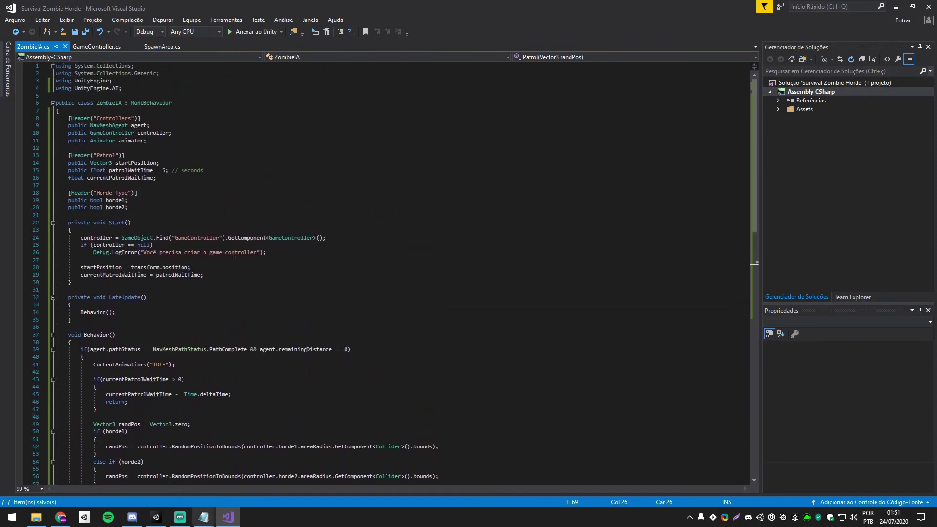
- Add the Zombie IA script to both Zombie 1 and Zombie 2 prefabs
left_click(155, 517)
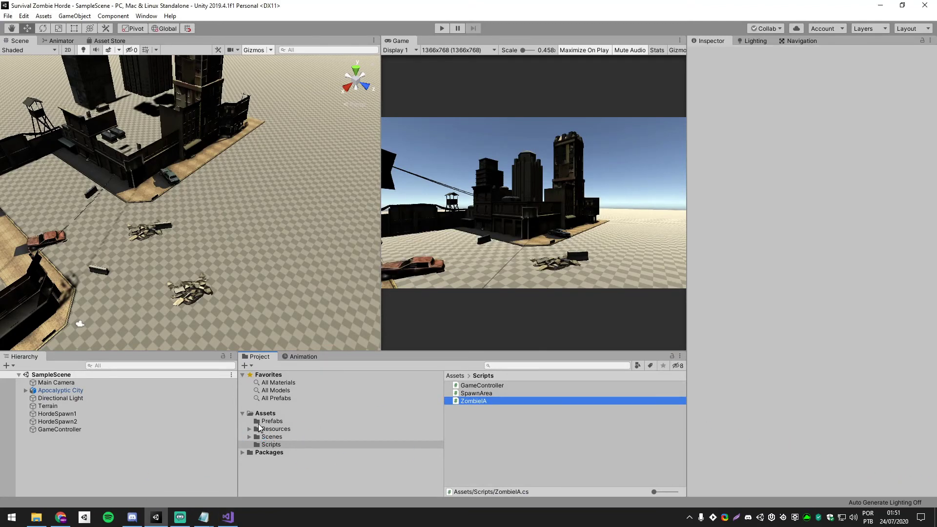
left_click(272, 421)
left_click(474, 386)
left_click(474, 393, "shift")
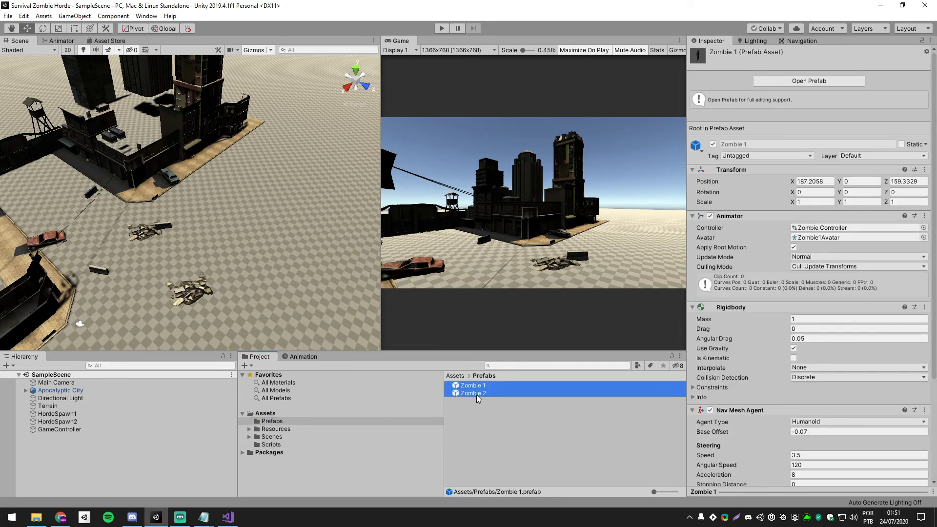
left_click(796, 476)
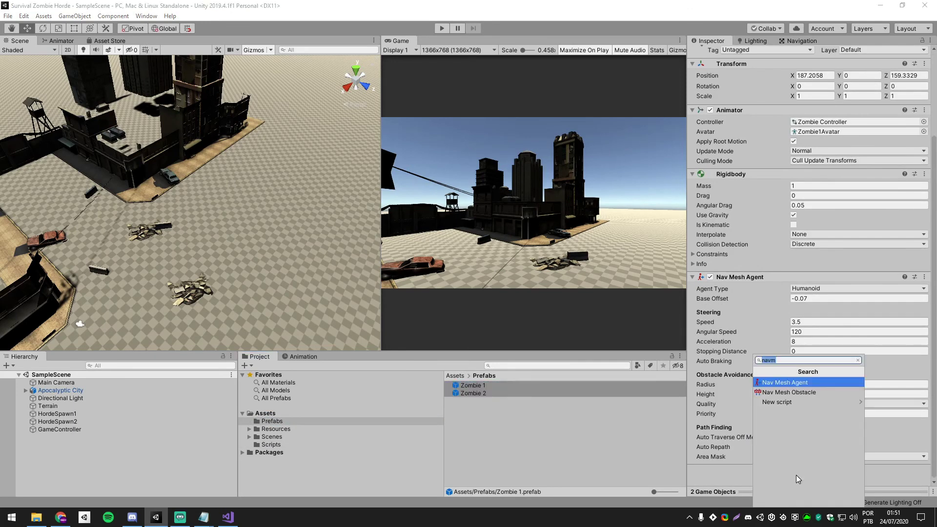
type("zombie")
key("Return")
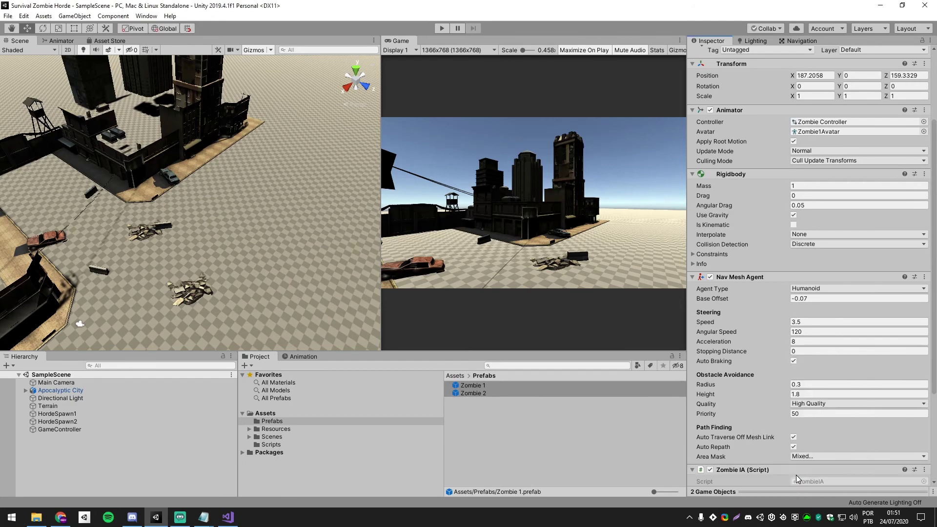
- Link Zombie 1's Nav Mesh Agent and Animator to its Zombie IA and assign it to Horde 1
scroll(783, 414, "down", 5)
left_click(515, 419)
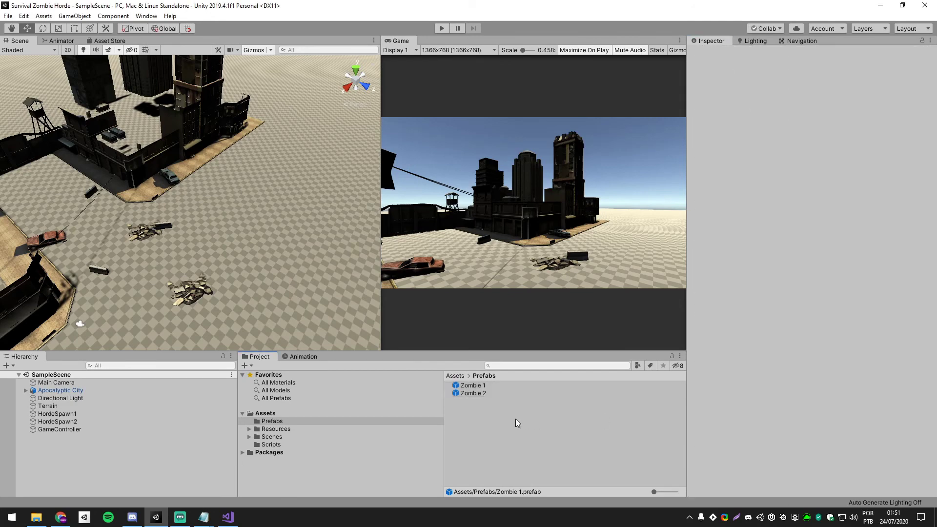
left_click(485, 388)
scroll(770, 429, "down", 10)
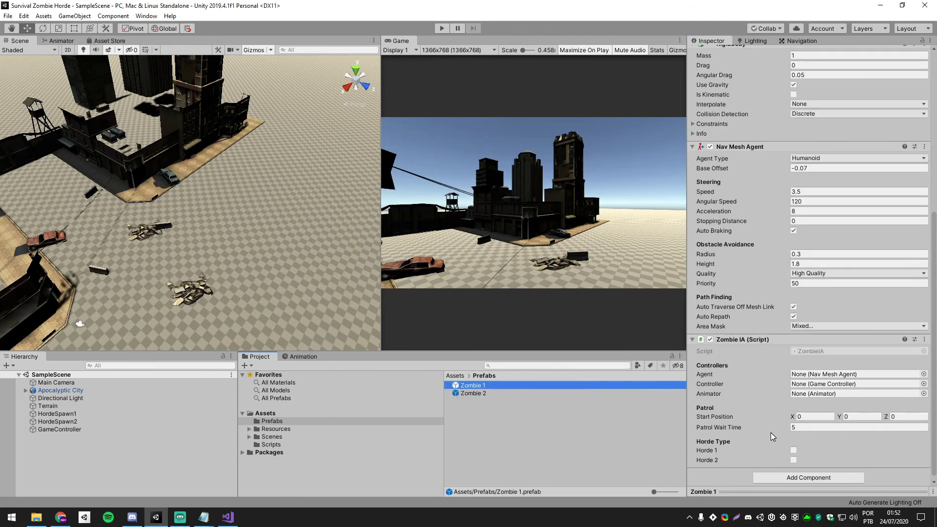
left_click_drag(481, 386, 800, 374)
left_click_drag(476, 385, 815, 398)
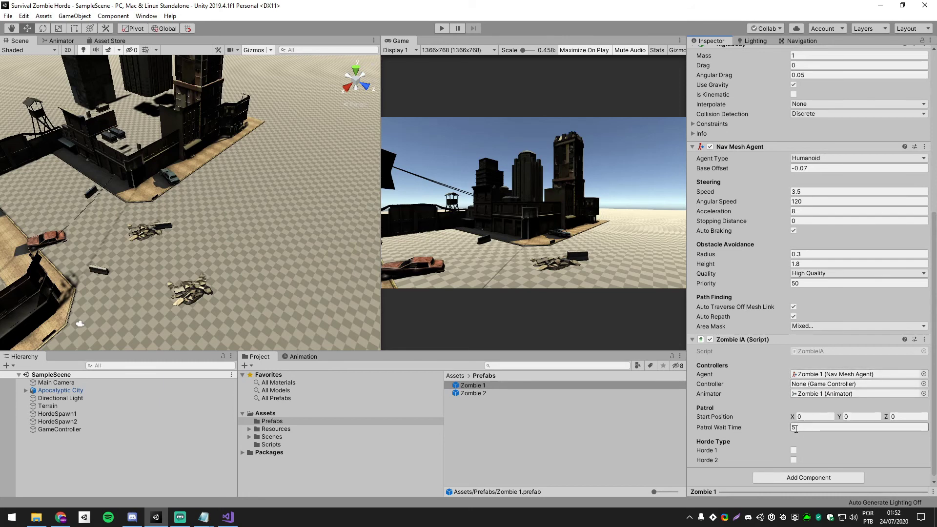
left_click(793, 449)
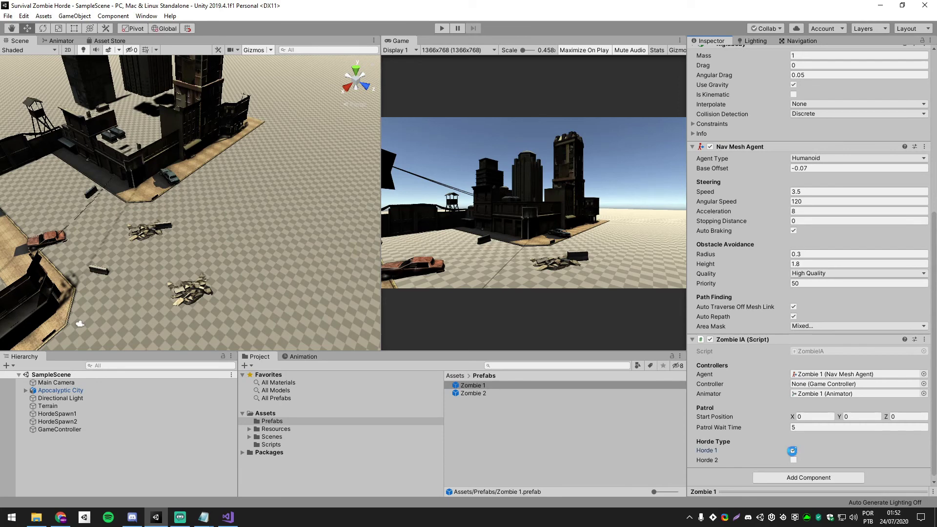
- Link Zombie 2's Animator to its Zombie IA and assign it to Horde 2
left_click(473, 395)
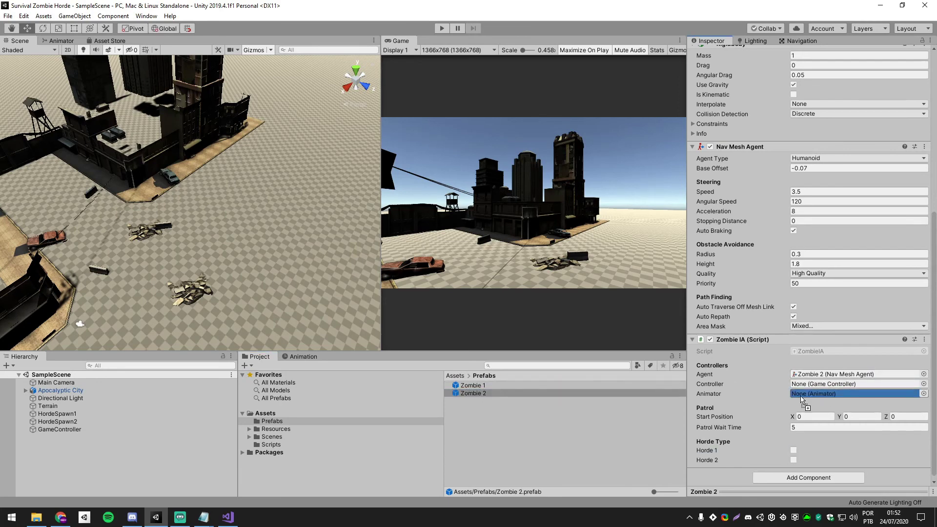
left_click_drag(469, 395, 820, 394)
left_click(793, 460)
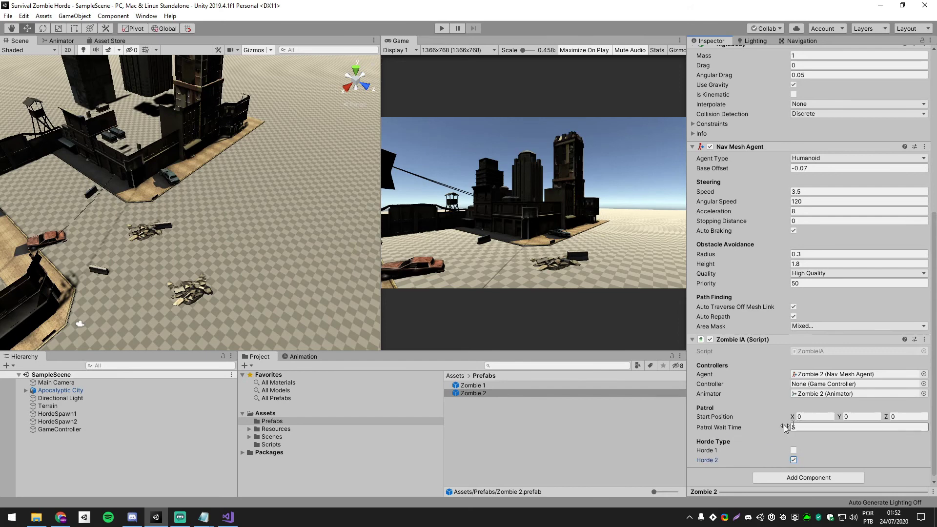
key("Return")
left_click(229, 517)
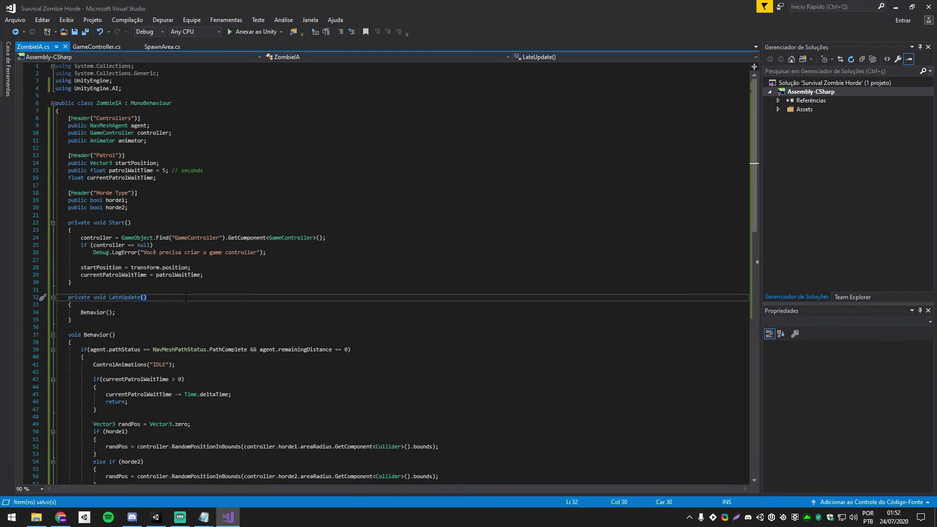
- In Start, set currentPatrolWaitTime to Random.Range(1, patrolWaitTime) on line 29
double_click(130, 171)
scroll(225, 319, "down", 3)
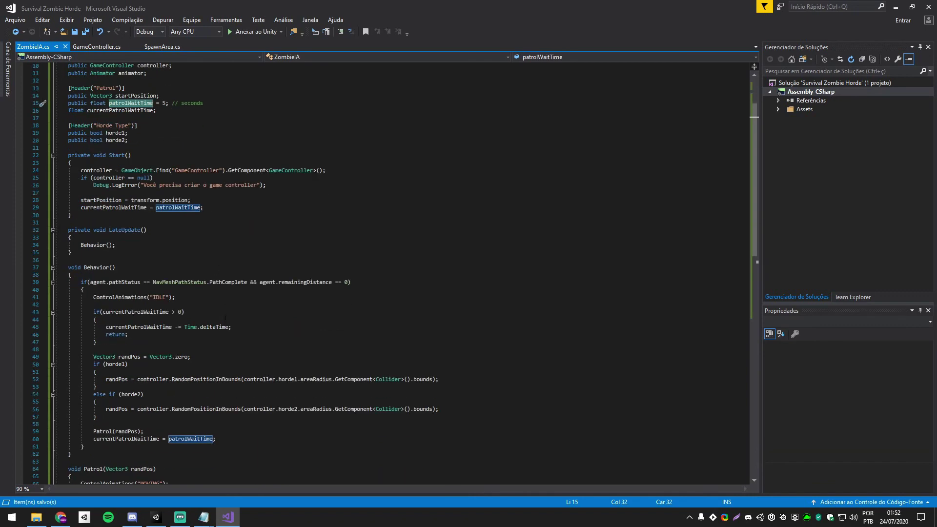
scroll(225, 318, "down", 2)
scroll(134, 191, "up", 4)
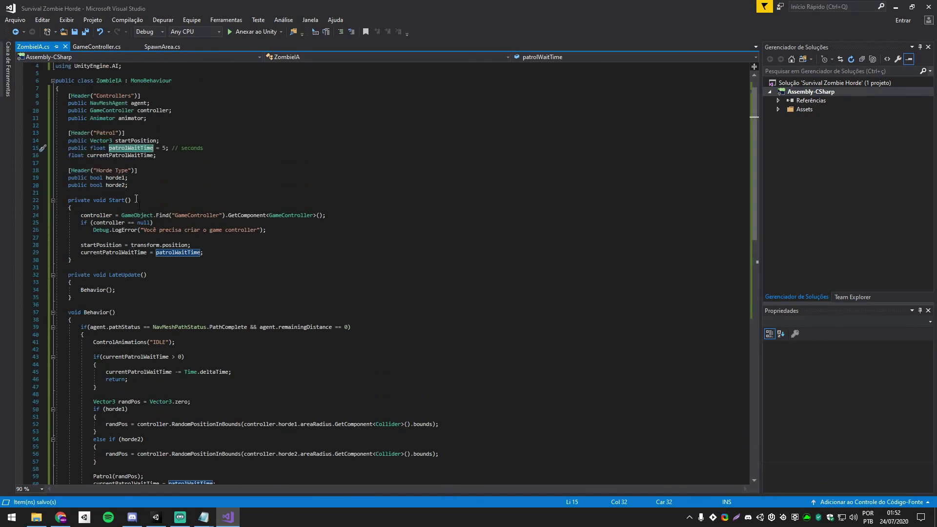
left_click(147, 260)
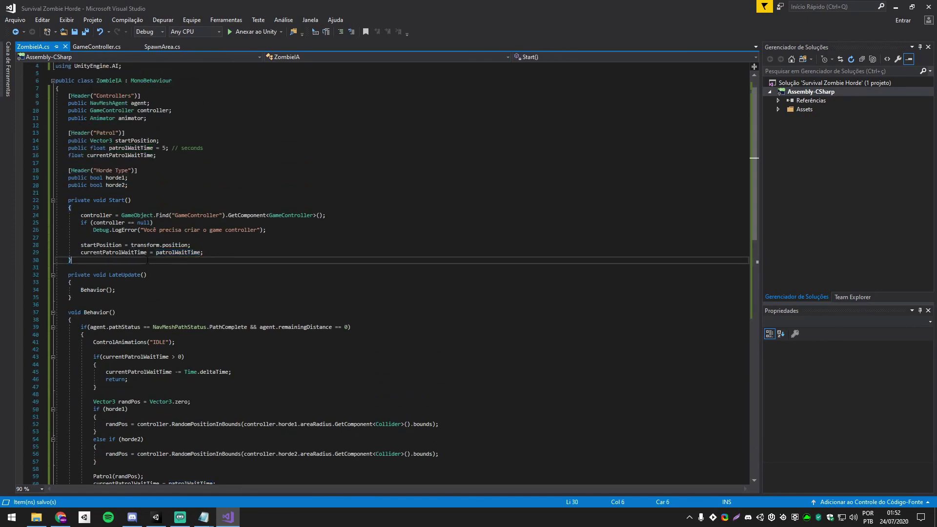
left_click(128, 252)
left_click(200, 252)
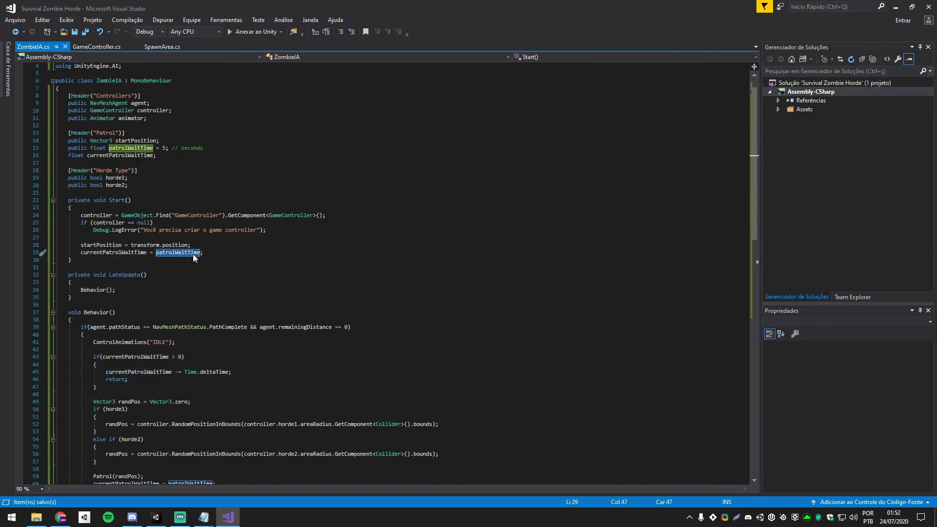
type("Random.r")
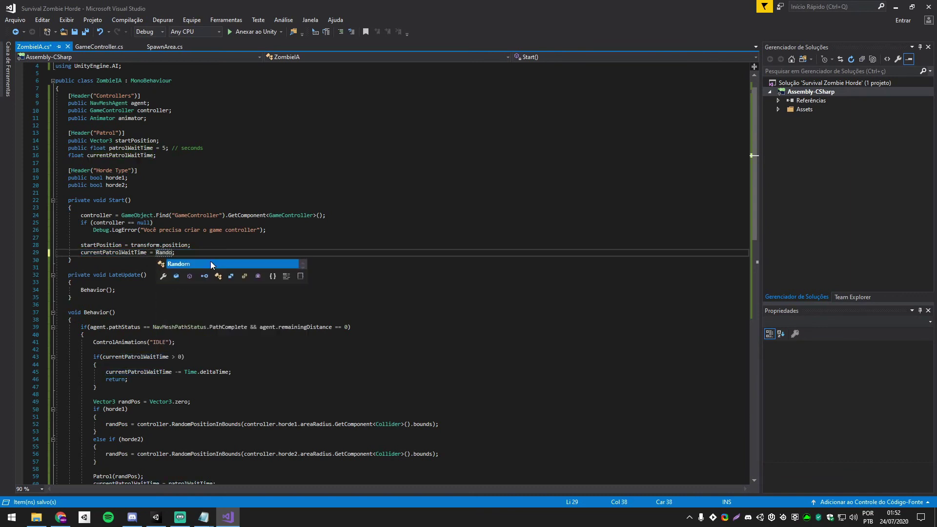
type("a")
key("Tab")
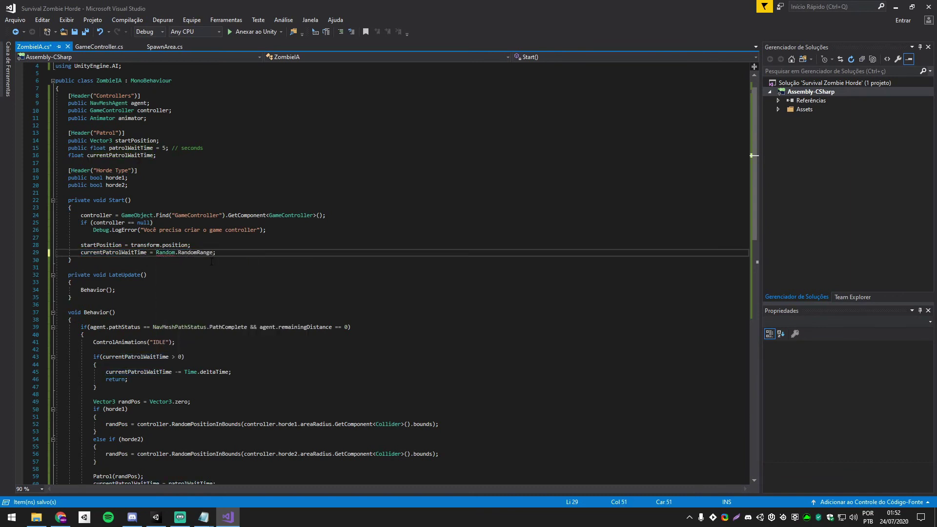
type("Range")
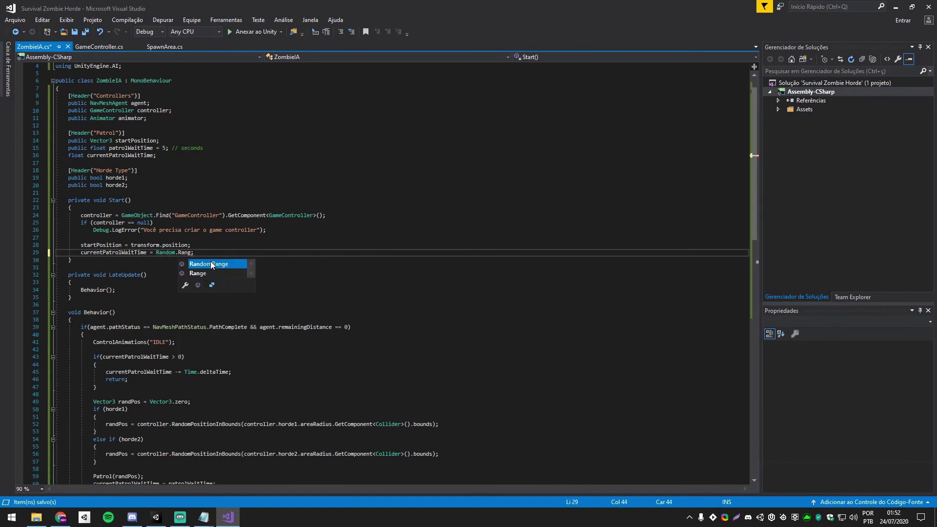
type("(1, ")
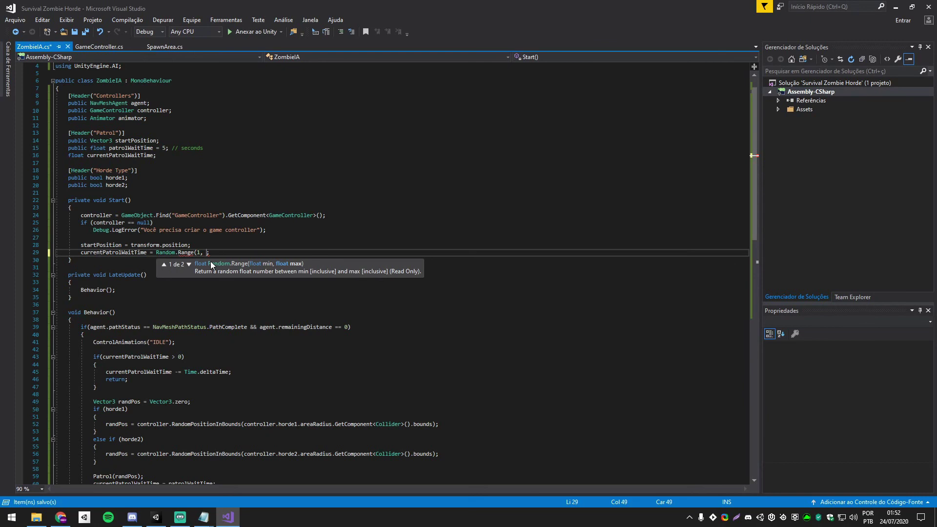
type("patrol")
key("Tab")
type(")")
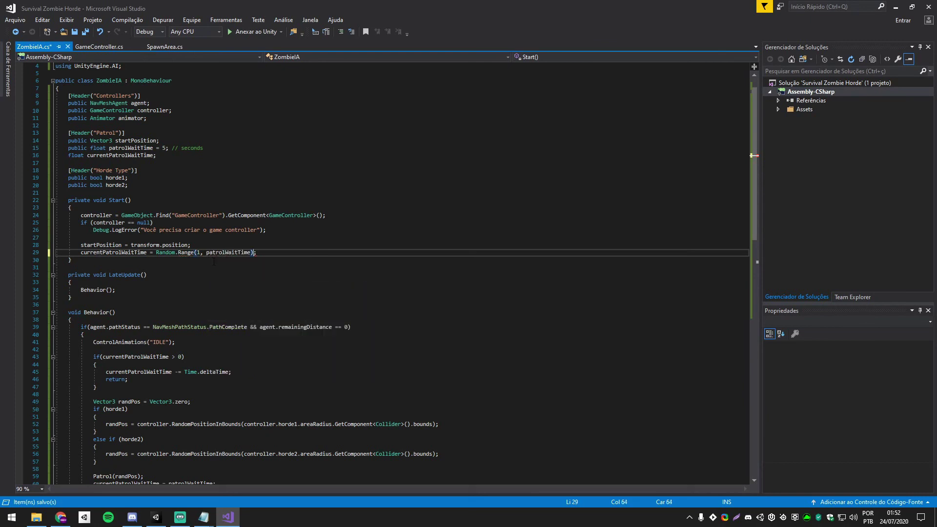
- Select the new random wait-time line and save ZombieIA.cs
key("Down")
key("Down")
key("Down")
left_click(197, 267)
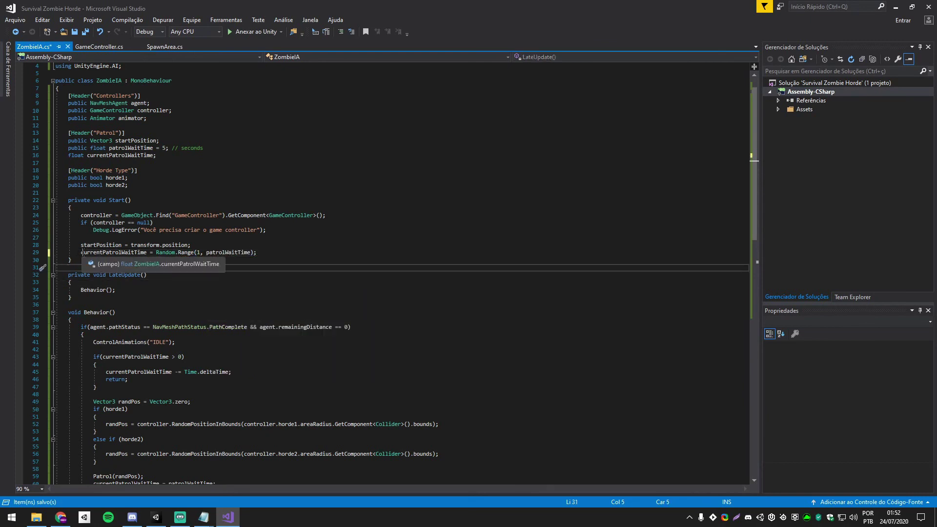
left_click_drag(81, 253, 184, 257)
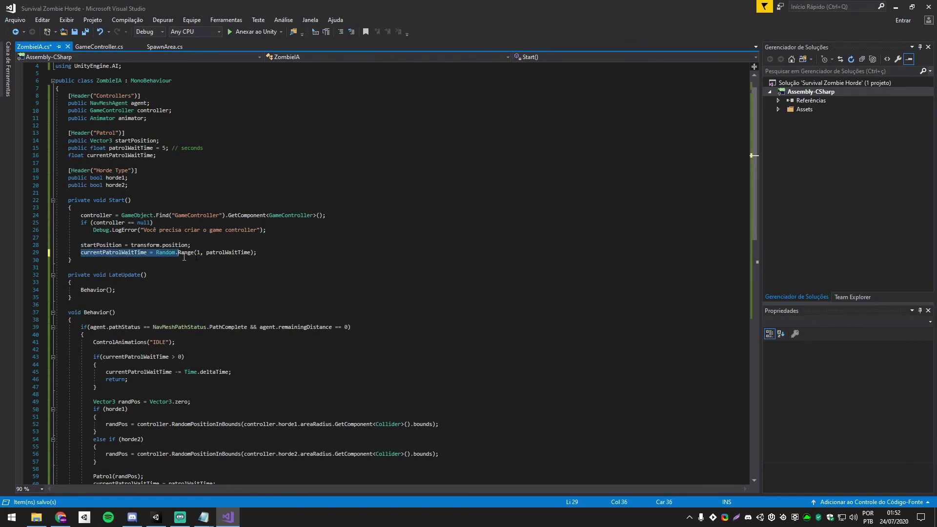
left_click(251, 258)
key("ctrl+s")
- Paste the Random.Range(1, patrolWaitTime) reset over the wait assignment on line 60 in Behavior
scroll(252, 375, "down", 9)
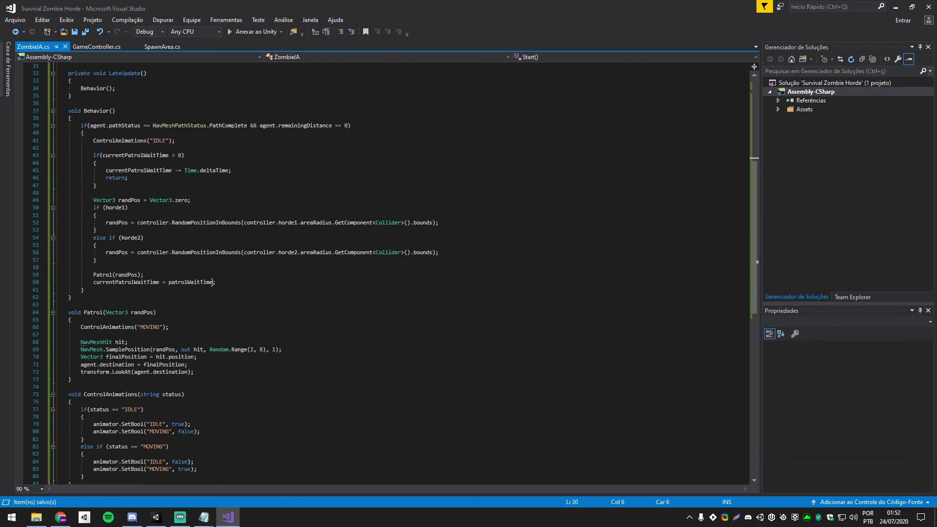
left_click_drag(215, 282, 128, 282)
type("currentPatrolWaitTime = Random.Range(1, patrolWaitTime);")
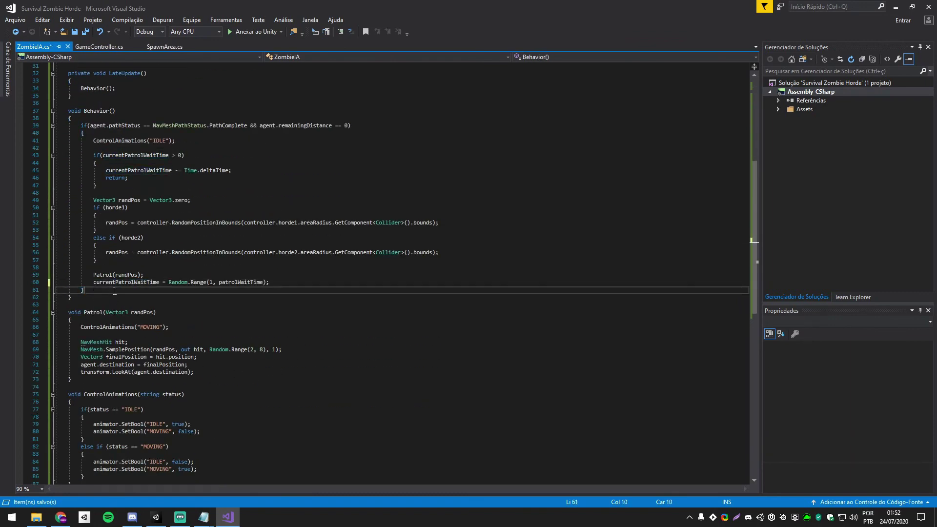
left_click(137, 296)
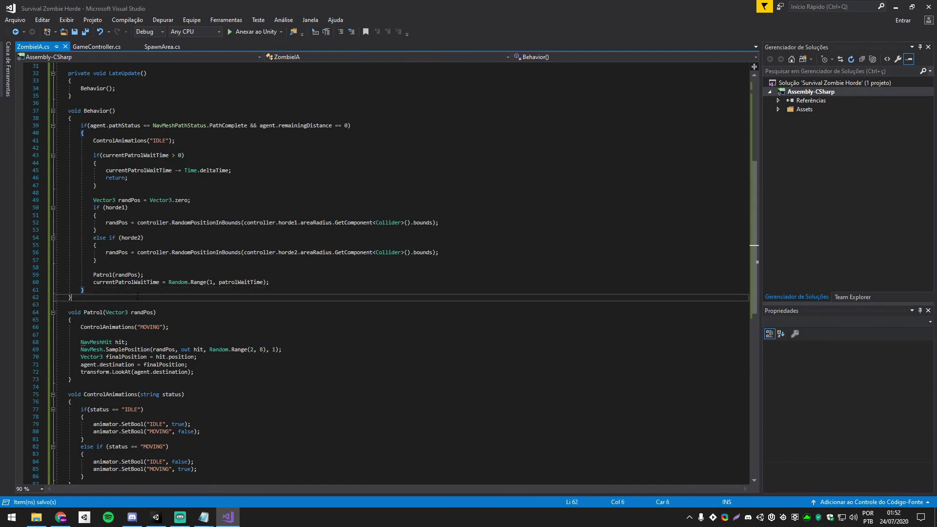
scroll(156, 221, "up", 5)
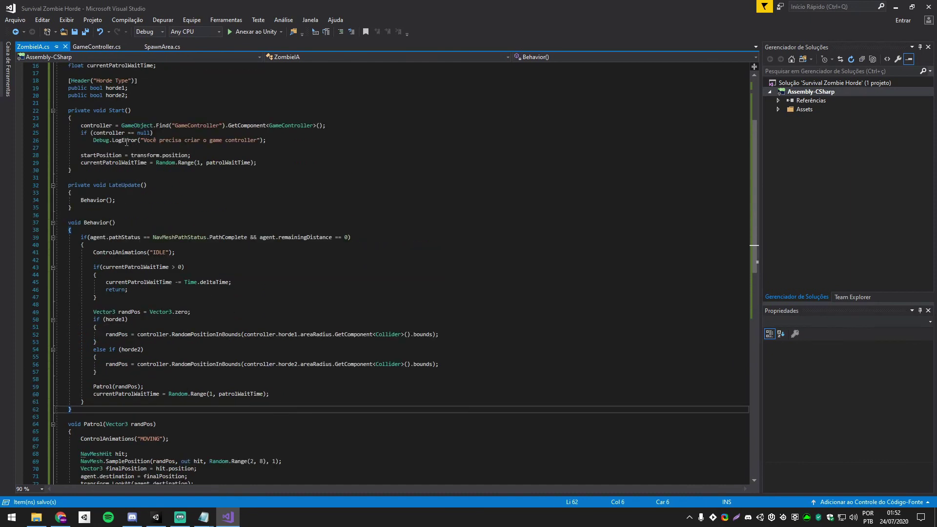
scroll(126, 142, "up", 2)
left_click(109, 103)
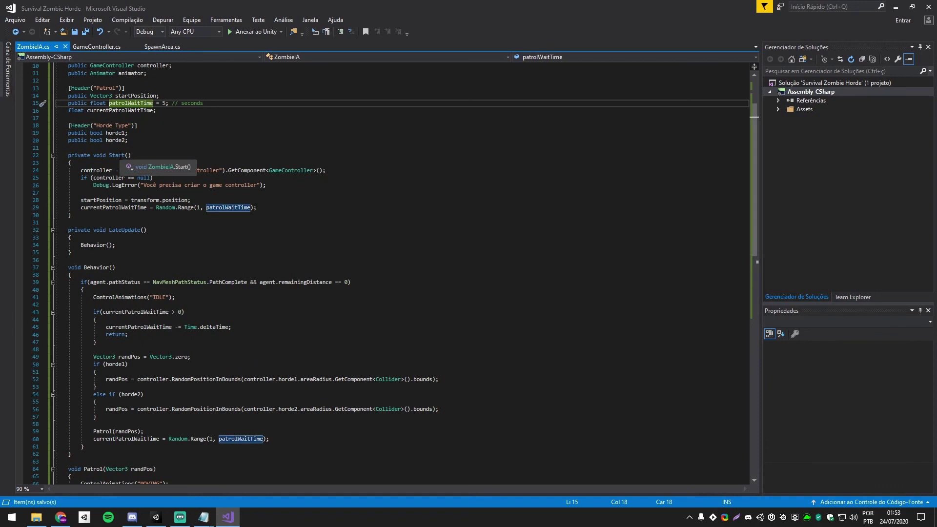
- Rename the field to maxPatrolWaitTime with default 6 and duplicate it as minPatrolWaitTime
type("maxP")
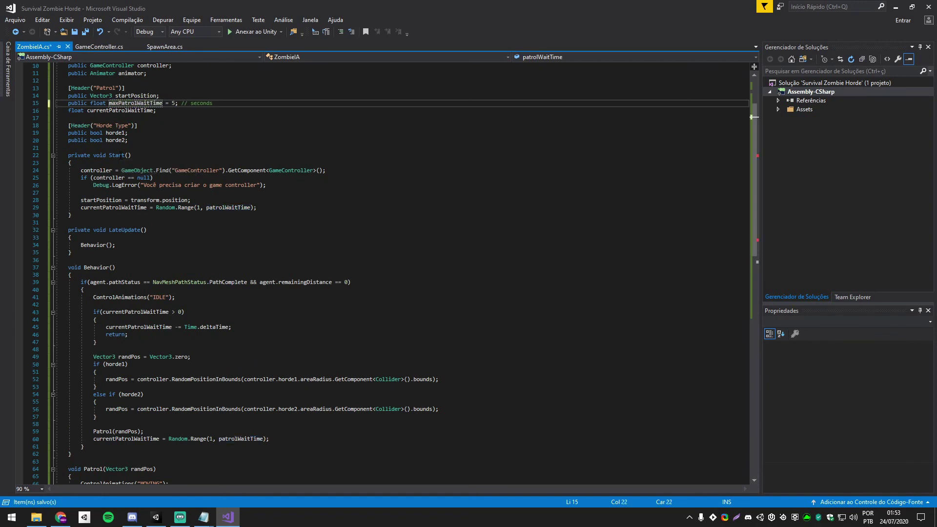
left_click_drag(225, 104, 65, 110)
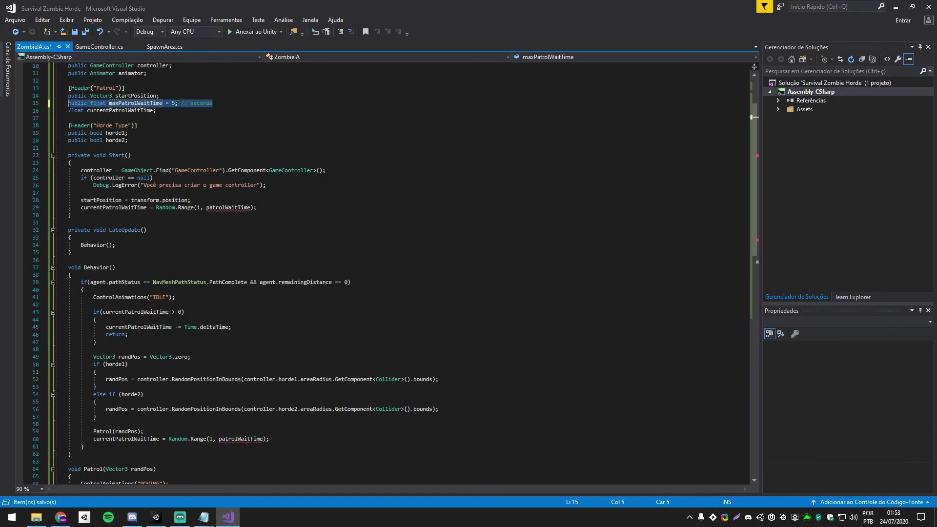
key("ctrl+Return")
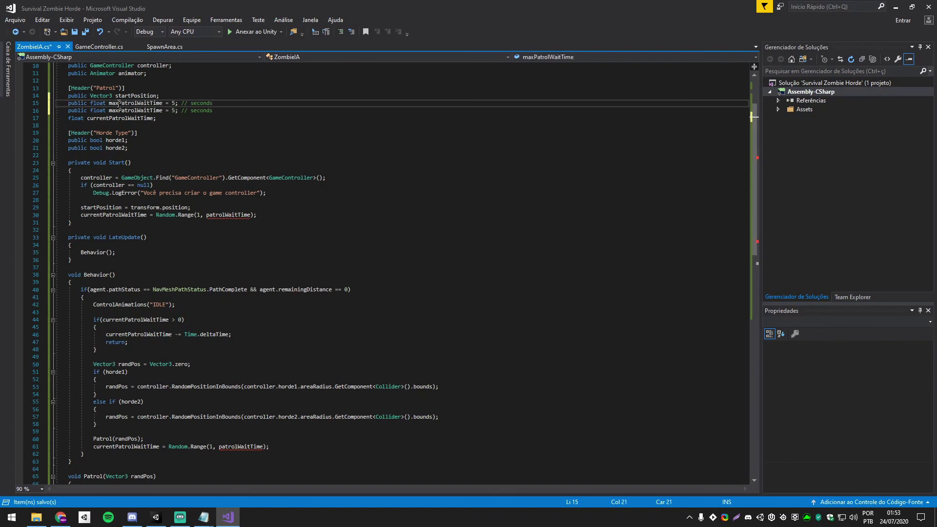
type("2")
left_click(173, 110)
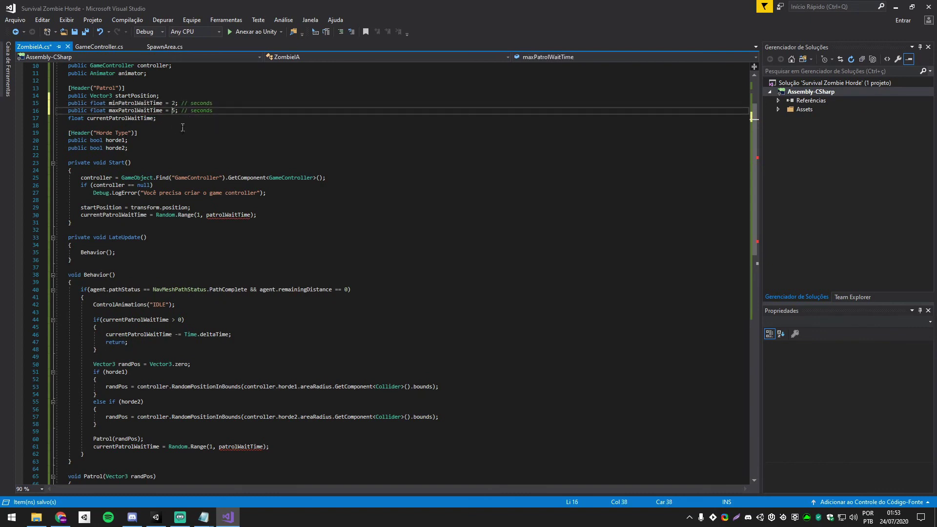
type("6")
- Make Start's Random.Range use minPatrolWaitTime and maxPatrolWaitTime as its bounds
left_click(163, 103)
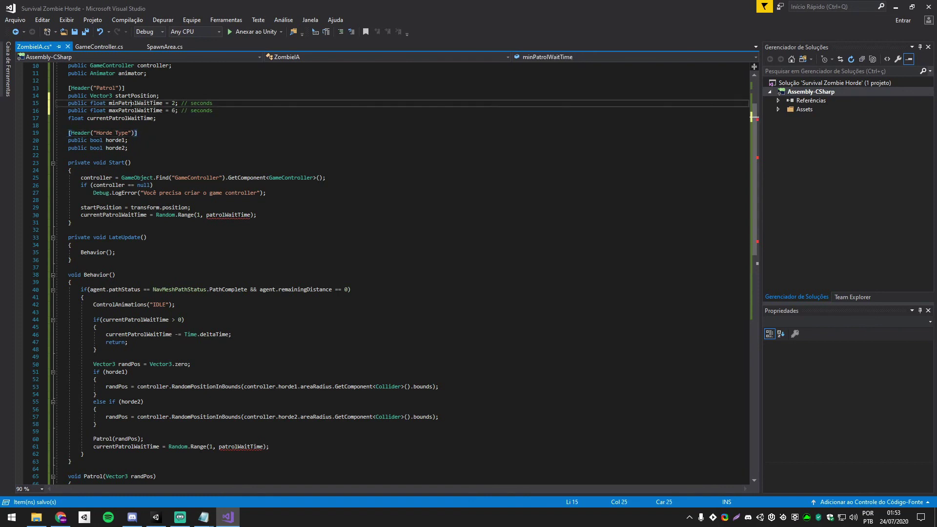
type("minPatrolWaitTime")
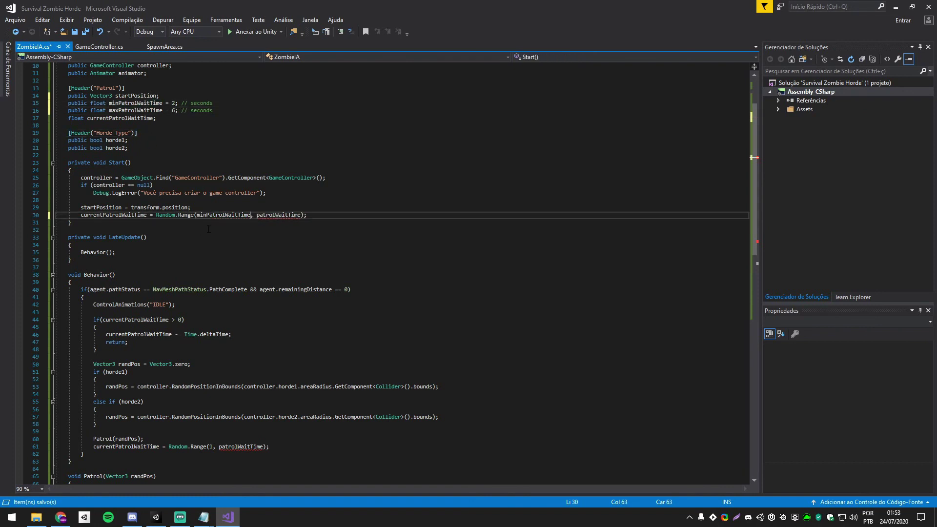
double_click(148, 110)
key("ctrl+c")
double_click(282, 215)
key("ctrl+v")
left_click_drag(79, 215, 317, 215)
key("ctrl+c")
- Apply the same min-max random wait in Behavior and save ZombieIA.cs
scroll(108, 363, "down", 1)
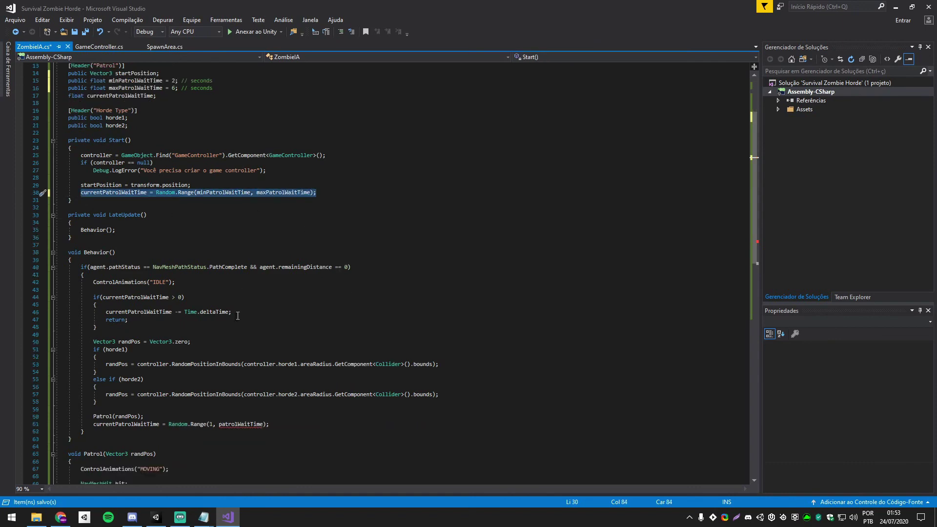
scroll(107, 364, "up", 1)
scroll(107, 364, "down", 1)
left_click_drag(93, 424, 269, 424)
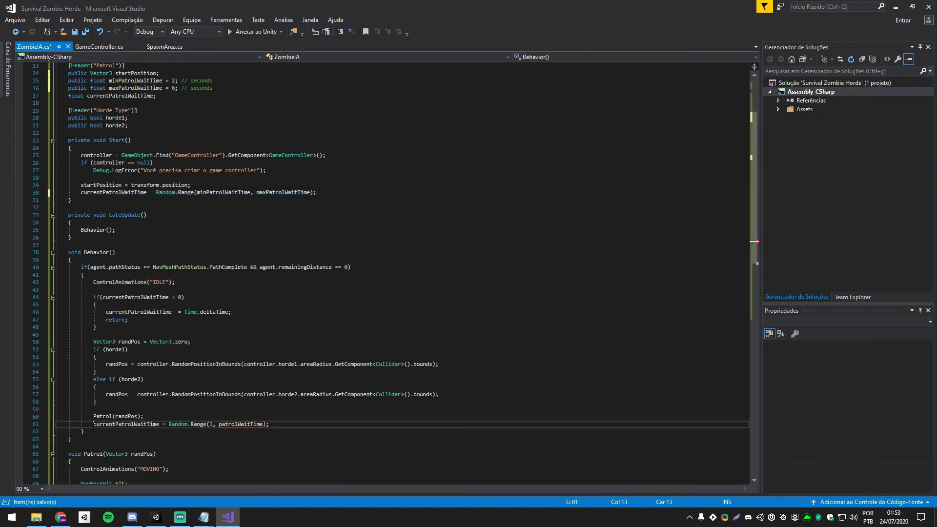
key("ctrl+v")
left_click(272, 394)
key("ctrl+s")
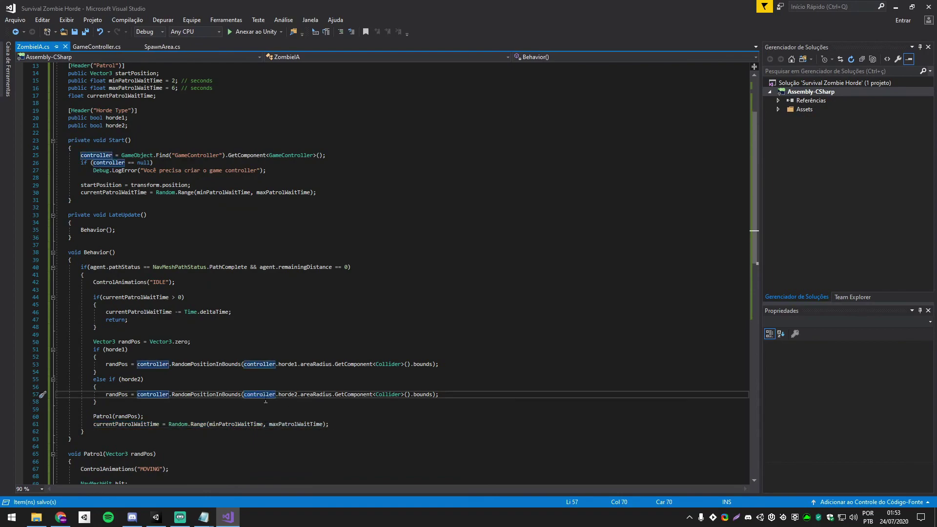
left_click(262, 402)
left_click(162, 520)
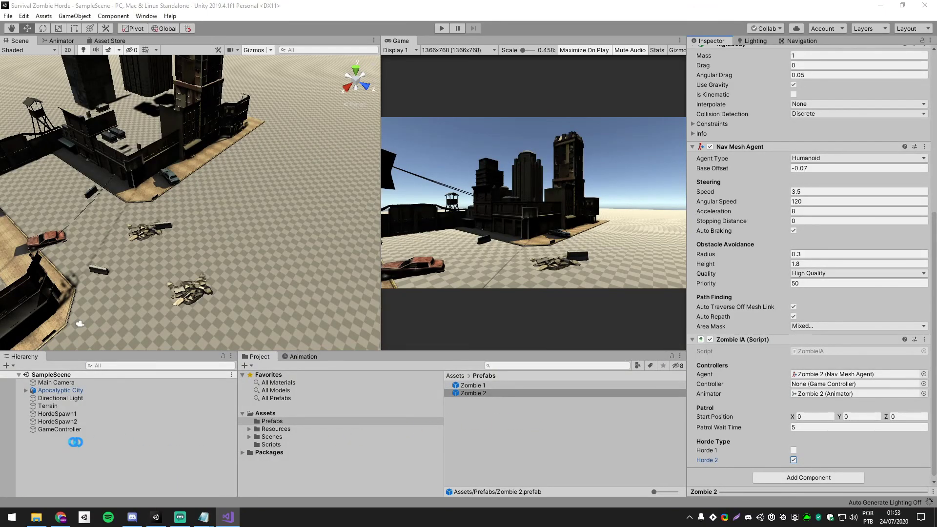
- Play the scene from GameController to watch both hordes wander, then stop playback
left_click(53, 431)
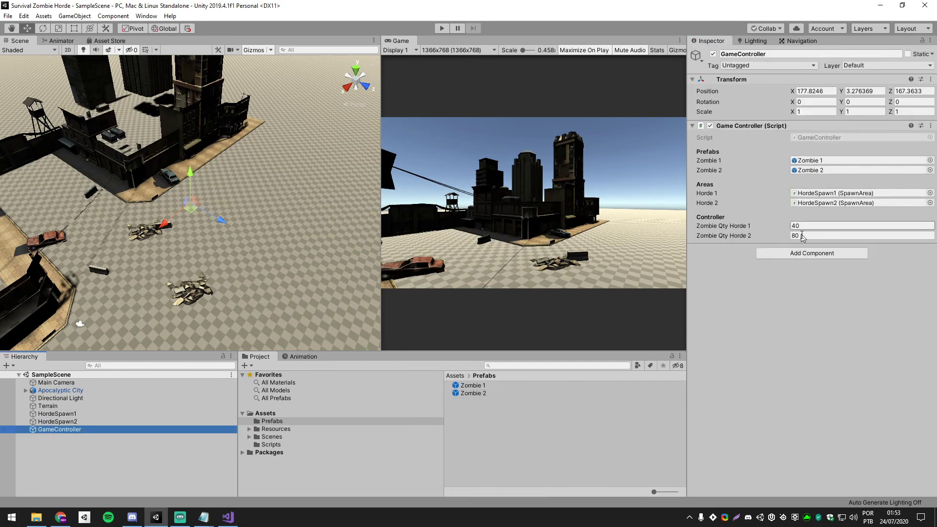
left_click(441, 29)
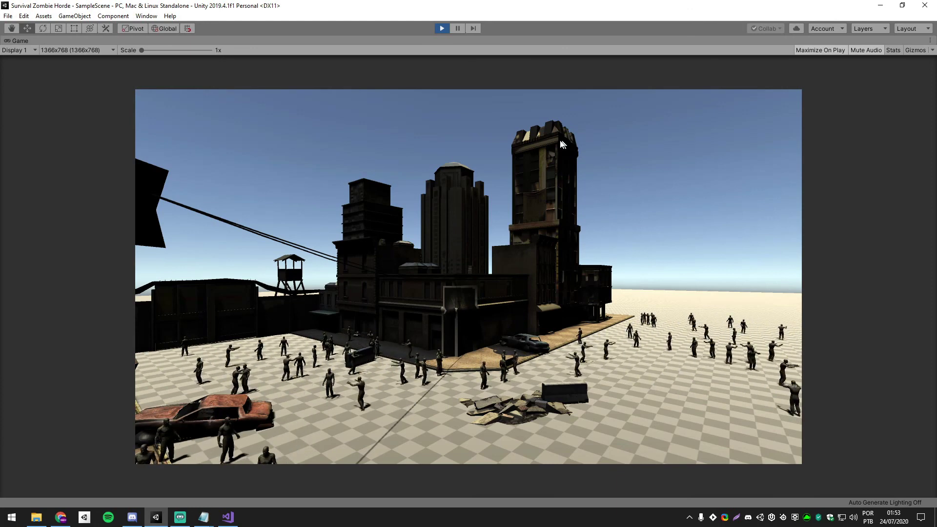
left_click(440, 30)
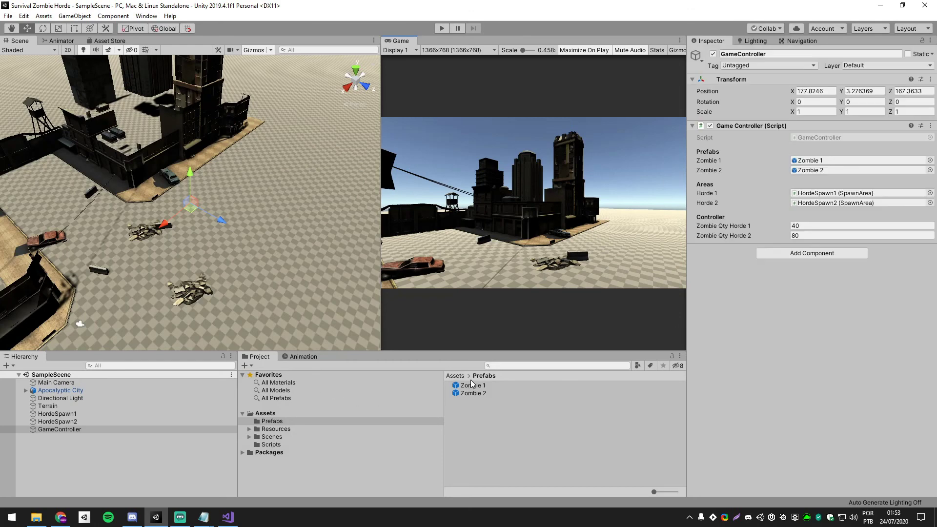
- Set the Nav Mesh Agent Speed of both zombie prefabs to 0.3
left_click_drag(472, 384, 476, 400)
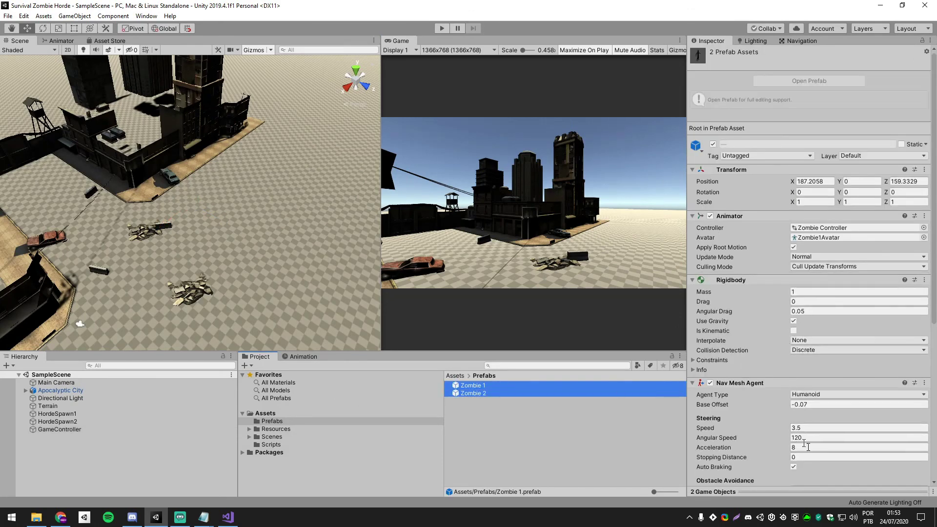
left_click(818, 428)
type("0.3")
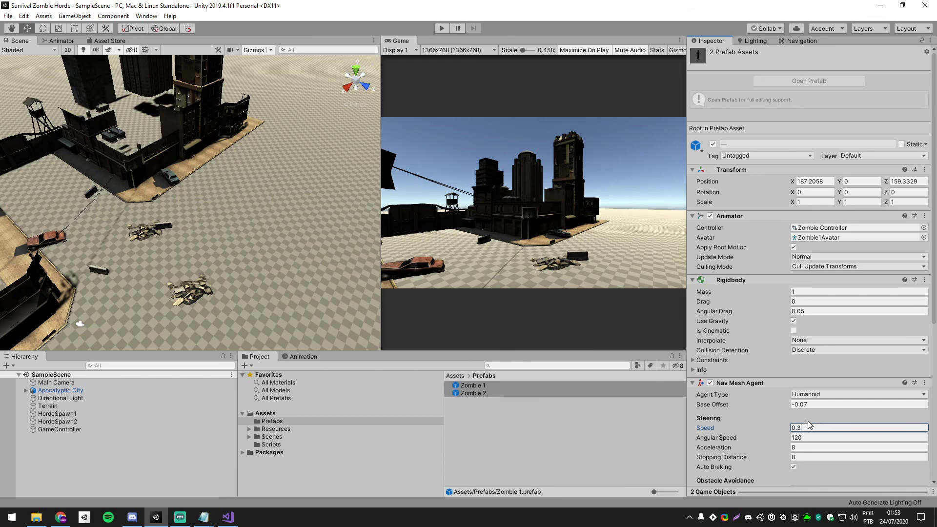
key("BackSpace")
type("3")
- Play-test the slower zombies, toggling the Stats overlay on and off, then stop
left_click(442, 29)
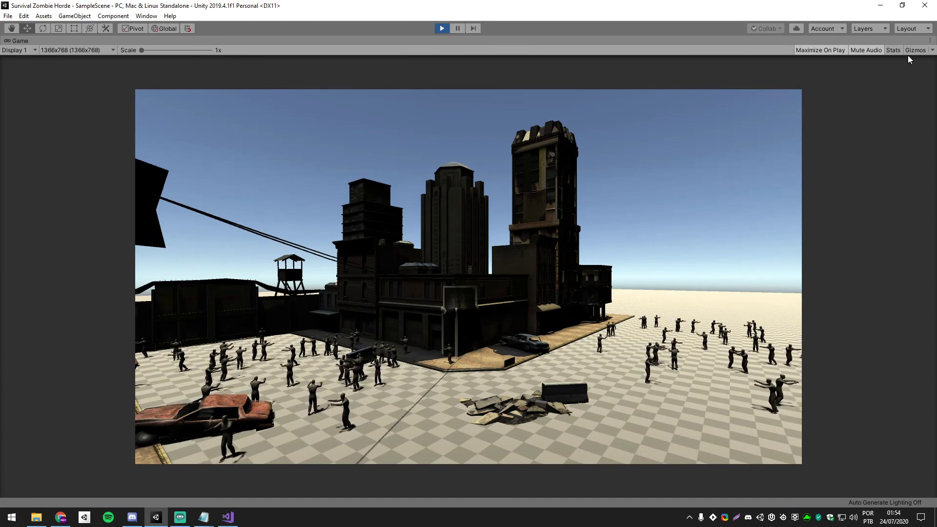
left_click(893, 49)
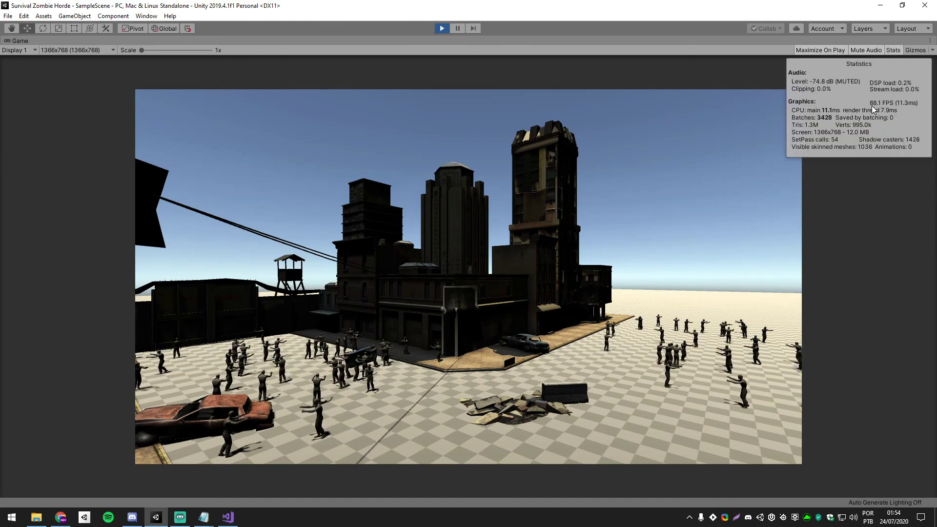
left_click(893, 50)
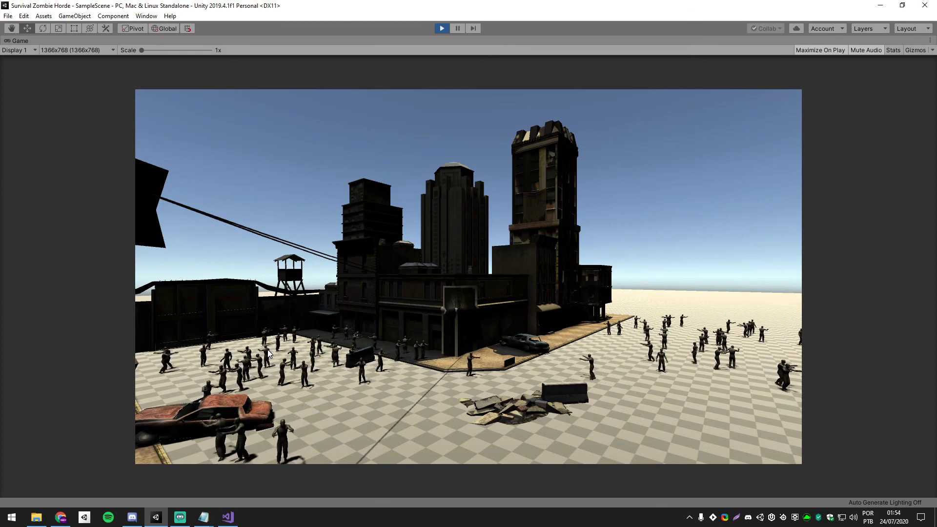
left_click(442, 29)
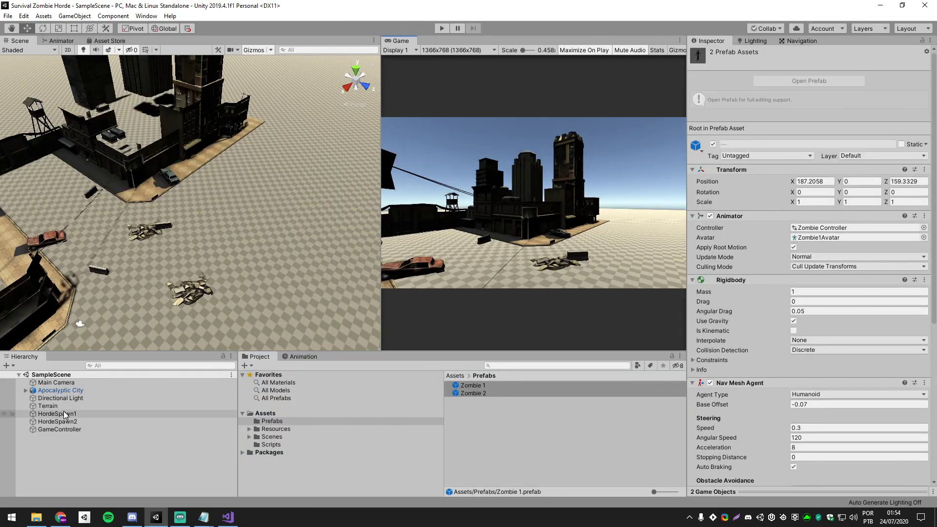
- Set GameController's hordes to 60 and 100 zombies and play, toggling the Stats overlay
left_click(68, 429)
left_click(808, 225)
type("100")
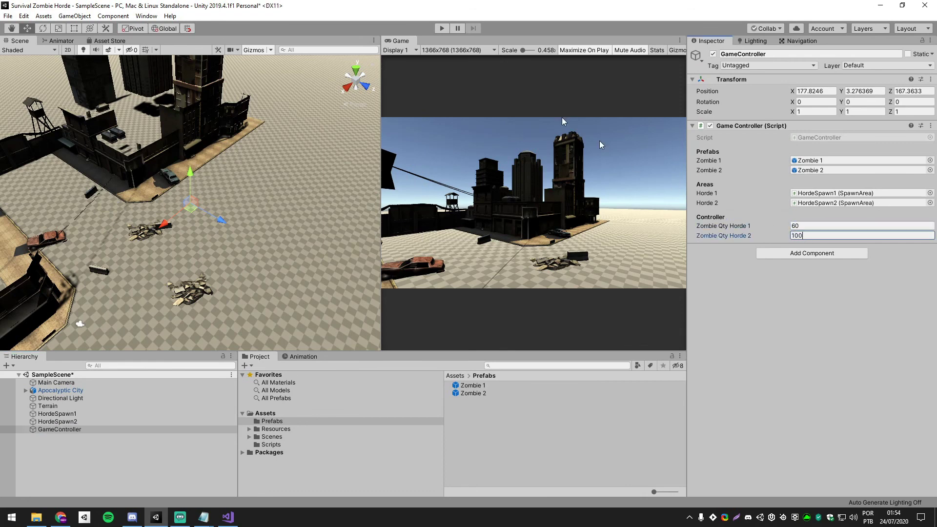
left_click(442, 27)
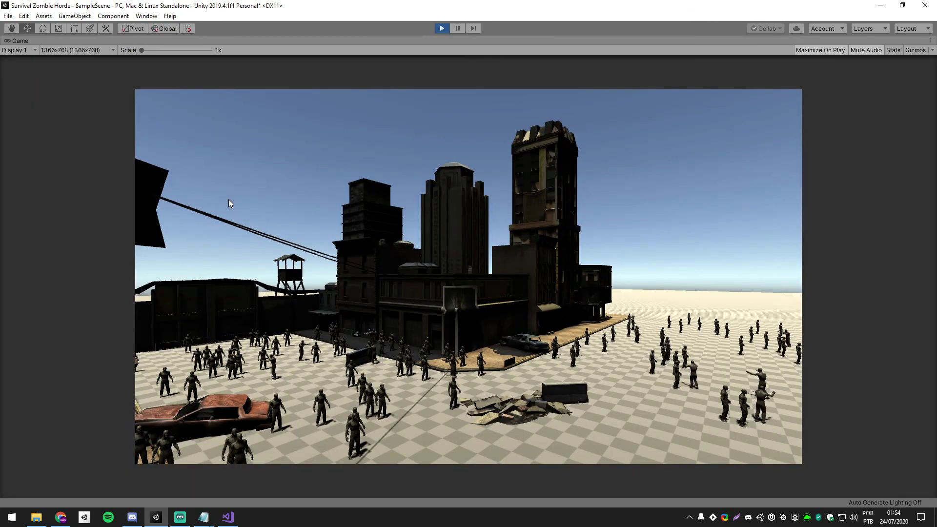
left_click(895, 51)
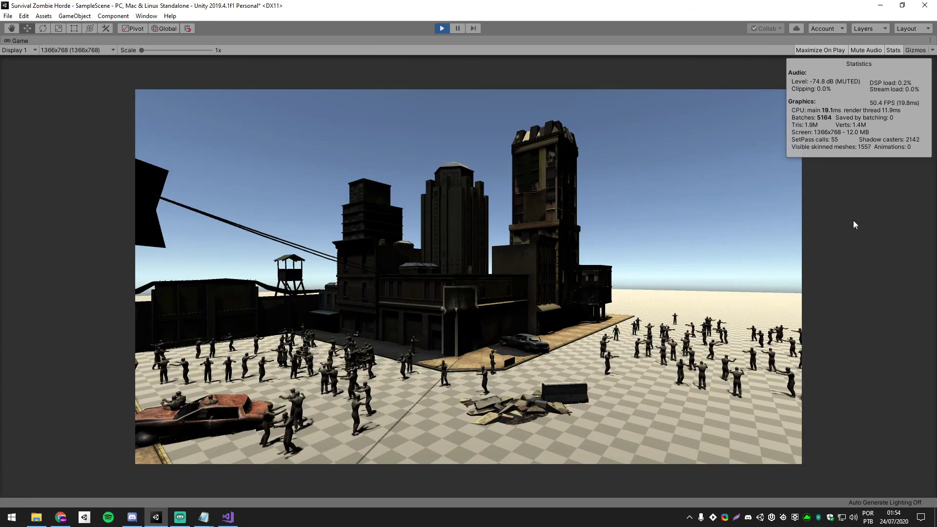
left_click(893, 51)
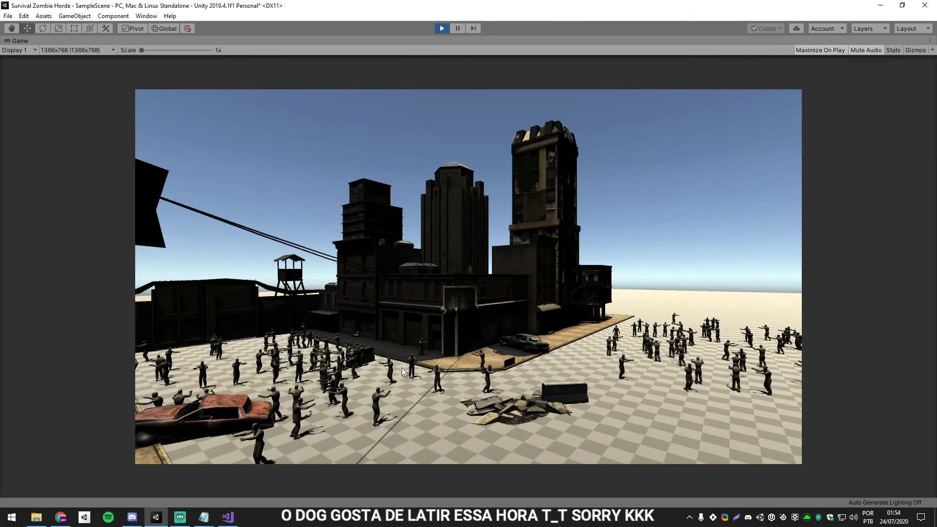